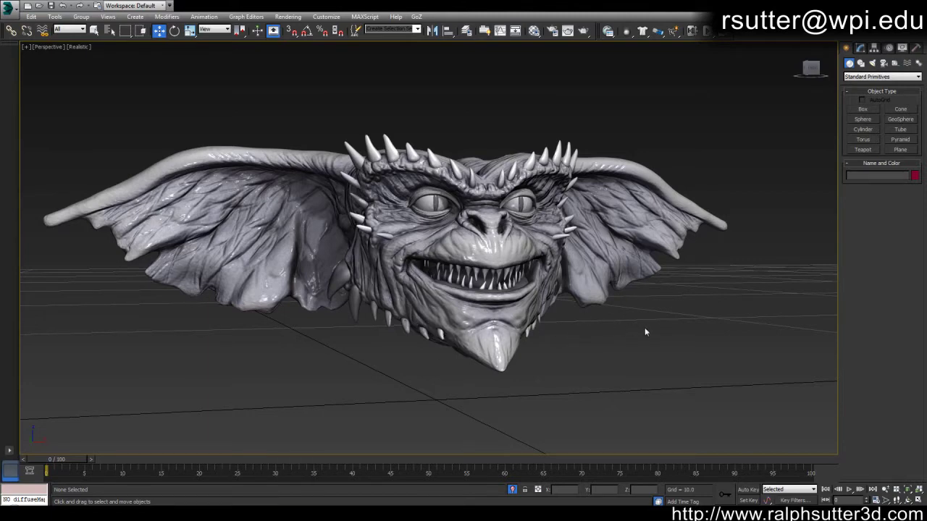
- Examine the gremlin head model from the front and from both sides in the perspective view
middle_click_drag(660, 333, 695, 337, "alt")
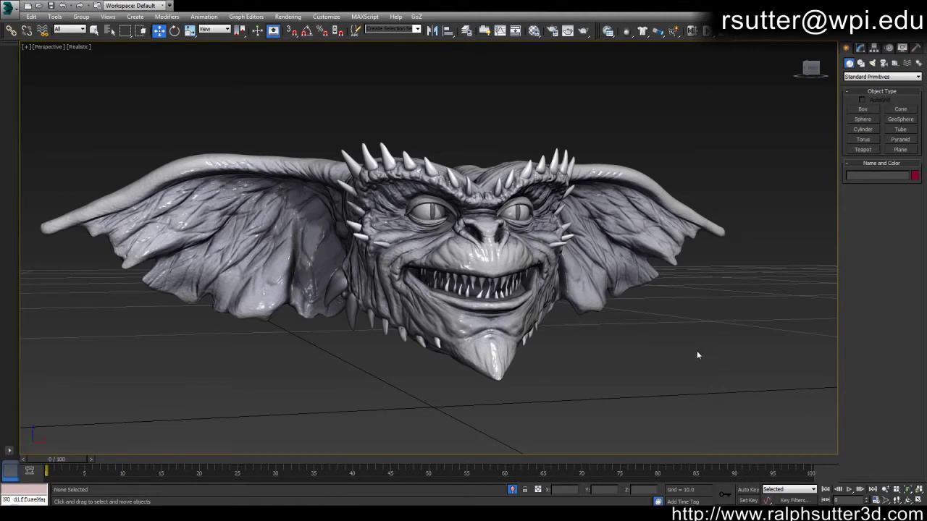
left_click(593, 291)
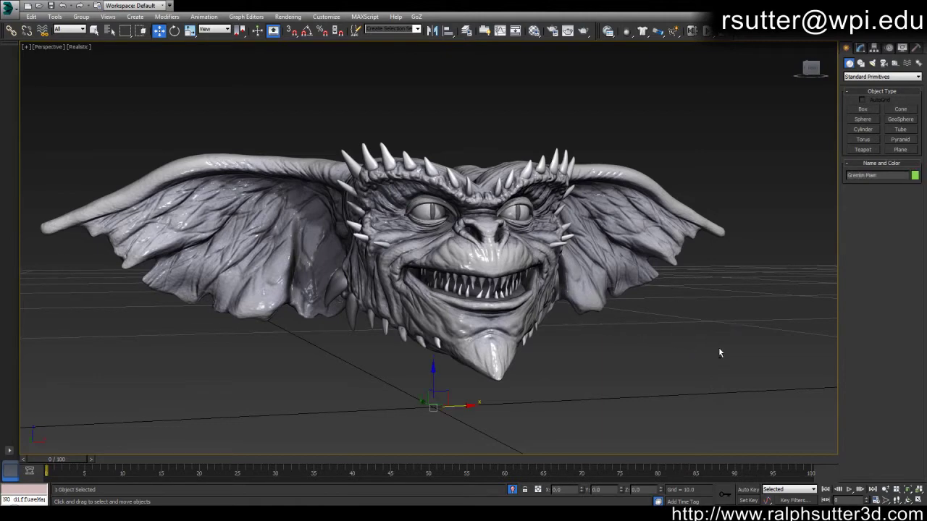
middle_click_drag(718, 349, 660, 366, "alt")
left_click(638, 375)
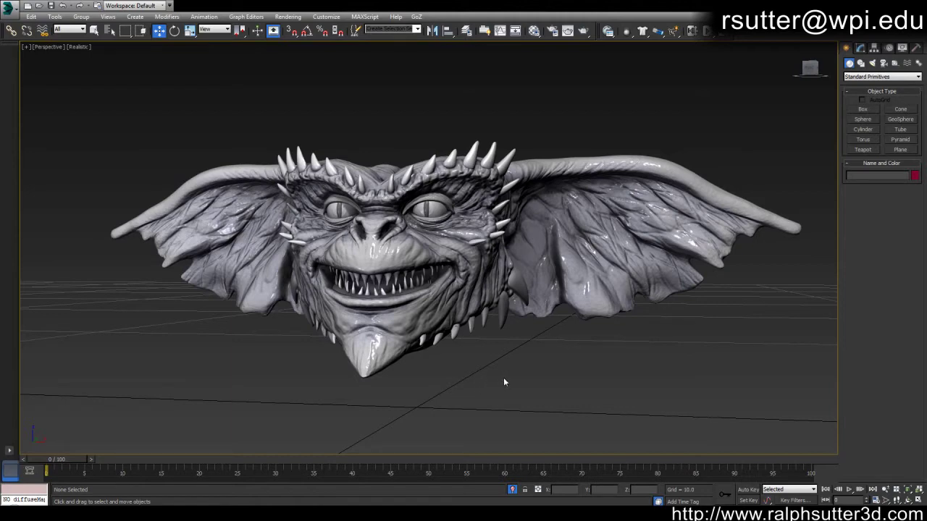
middle_click_drag(503, 378, 374, 378, "alt")
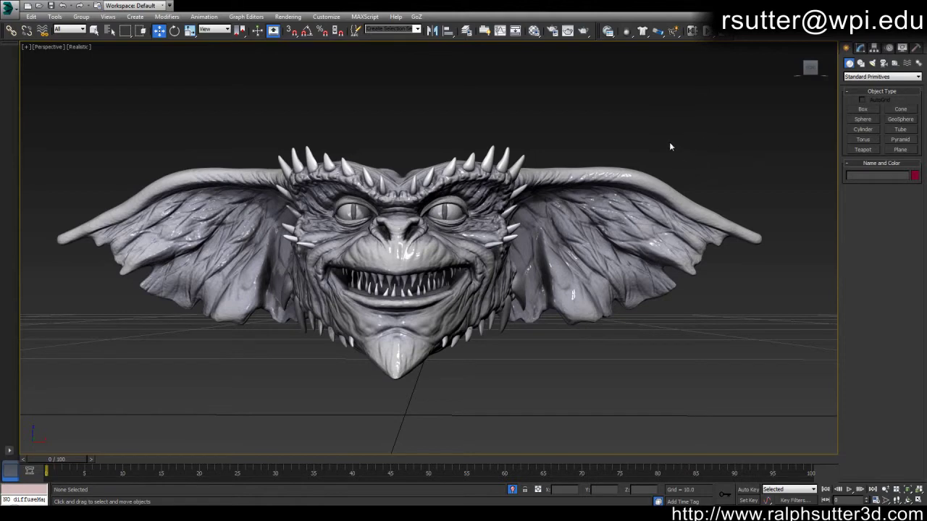
middle_click_drag(650, 136, 655, 138, "alt")
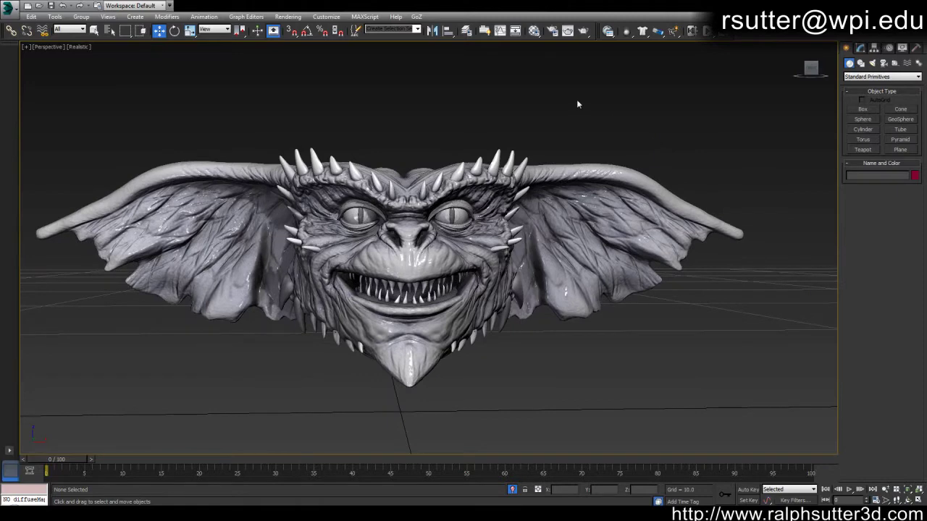
middle_click_drag(570, 110, 581, 111, "alt")
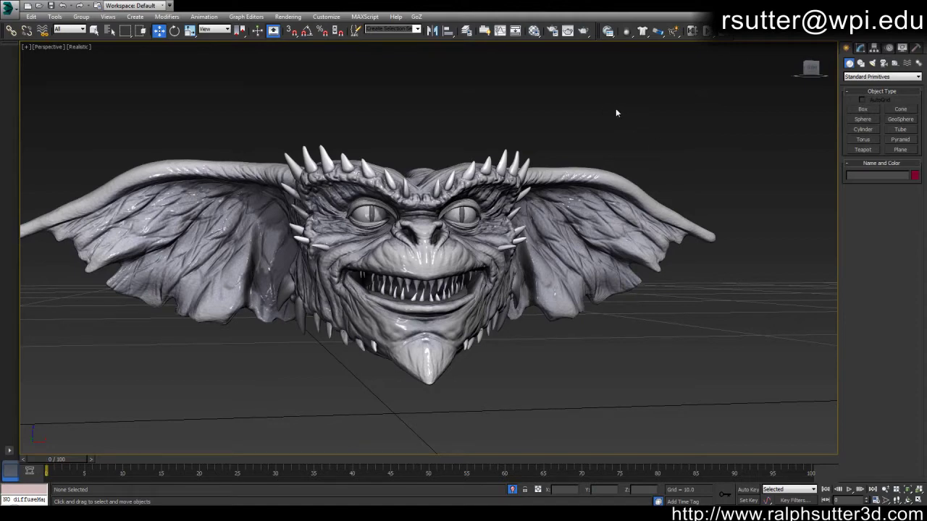
middle_click_drag(575, 105, 581, 112)
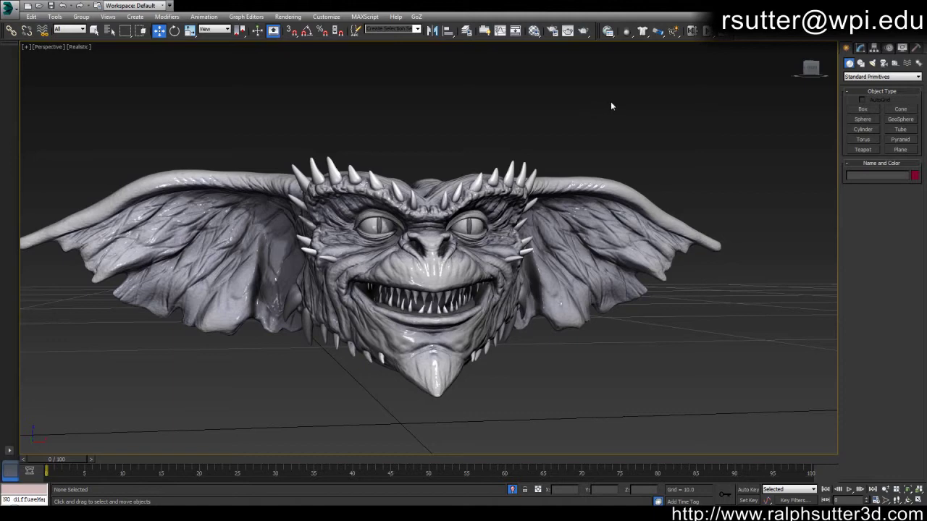
middle_click_drag(590, 108, 608, 96)
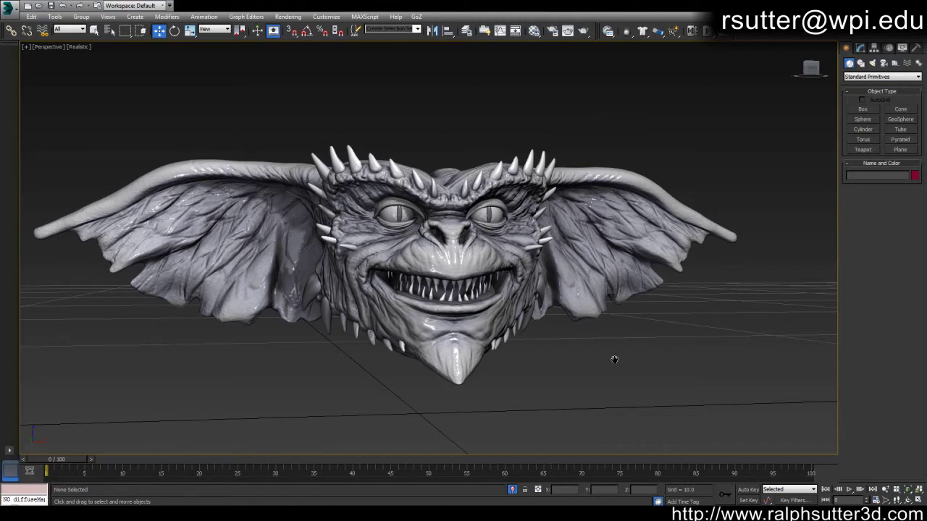
middle_click_drag(613, 360, 610, 335)
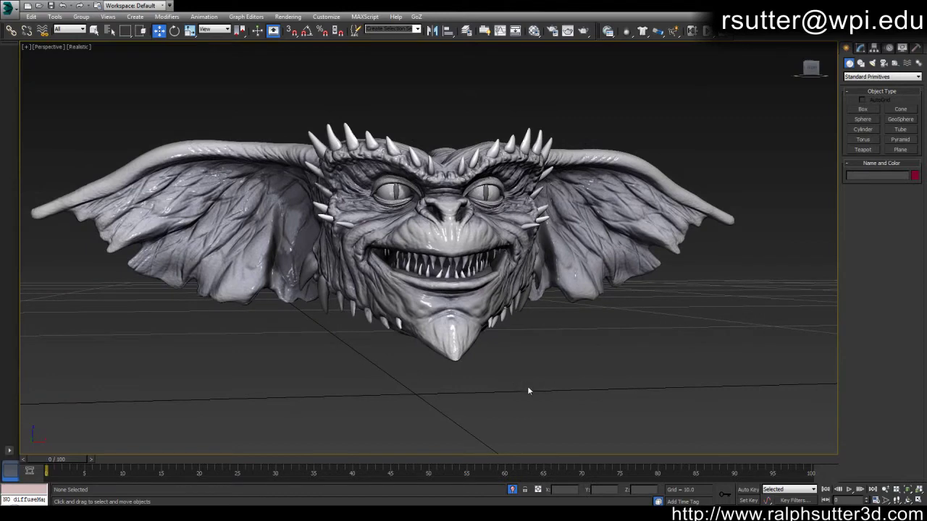
middle_click_drag(528, 386, 532, 382)
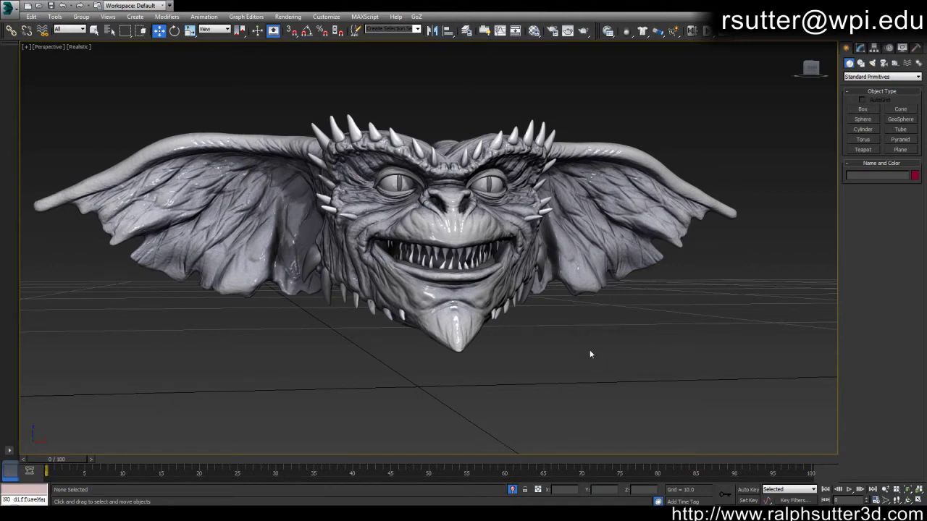
middle_click_drag(590, 354, 589, 359)
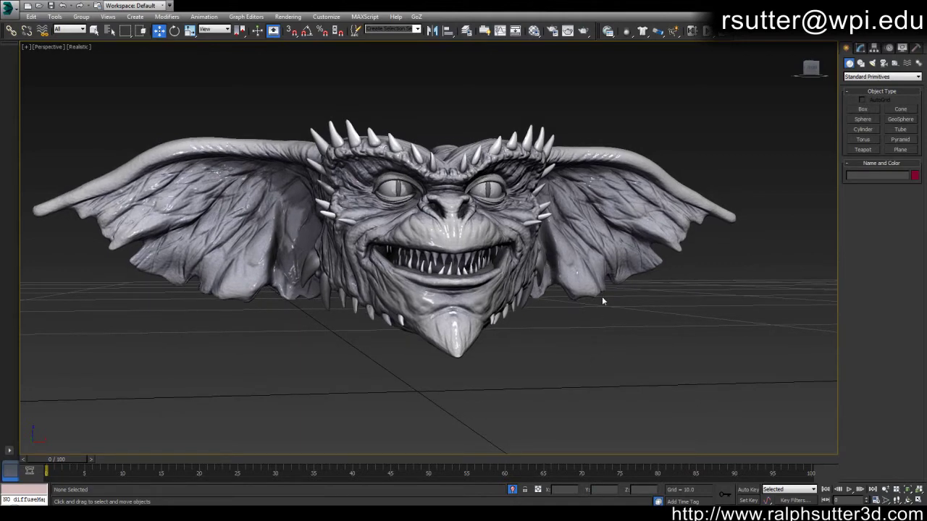
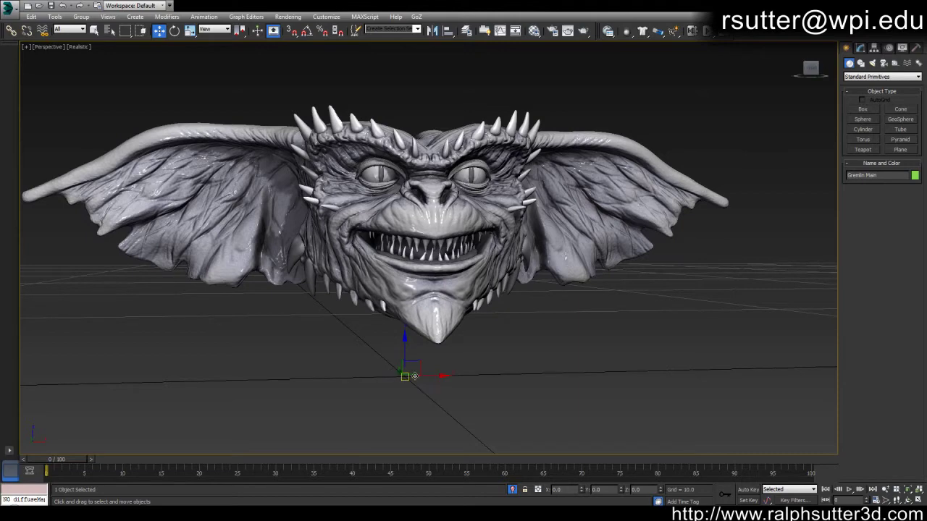
- Open the pivot adjustment settings for the Gremlin Main mesh and examine where its pivot sits relative to the head
middle_click_drag(445, 368, 464, 370, "alt")
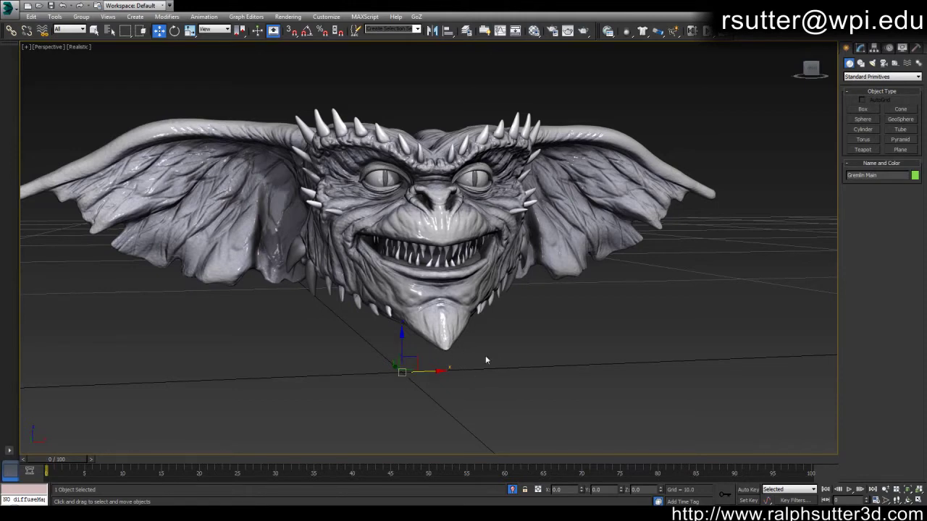
middle_click_drag(594, 337, 596, 350)
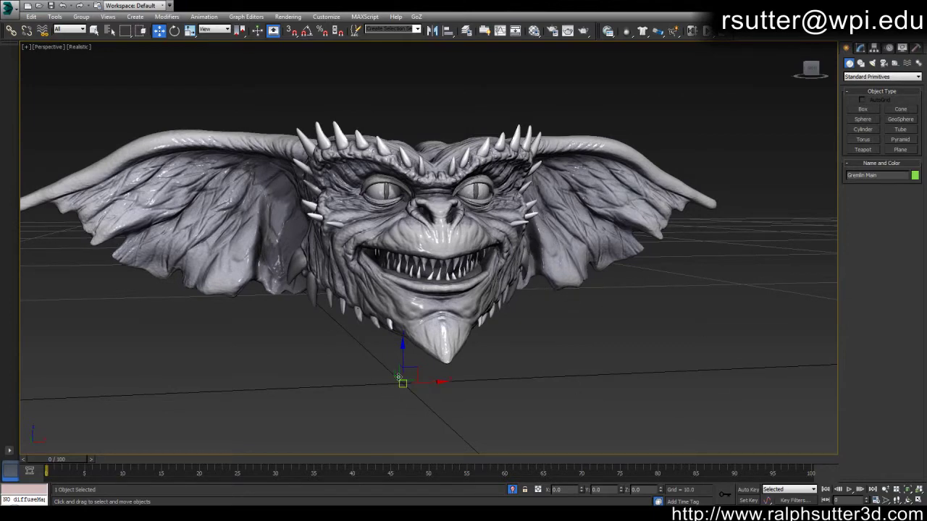
left_click(875, 47)
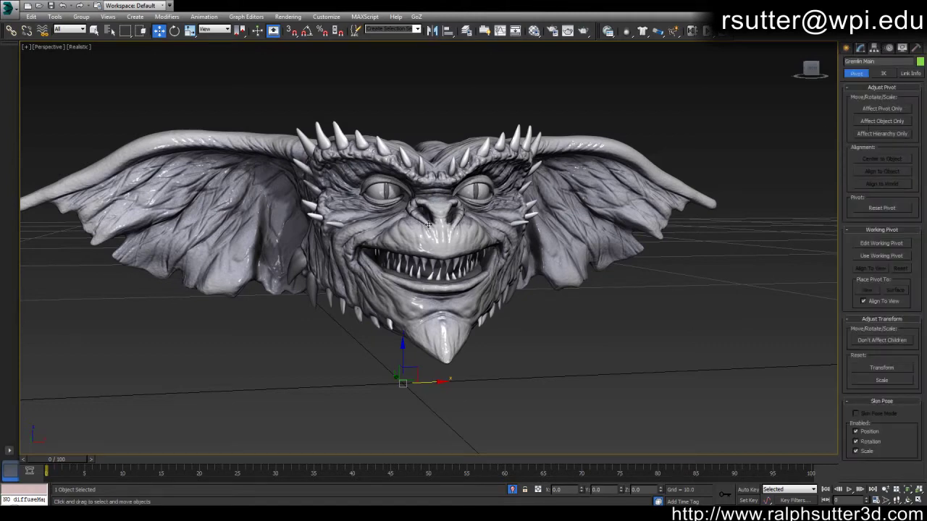
middle_click_drag(655, 378, 640, 387, "alt")
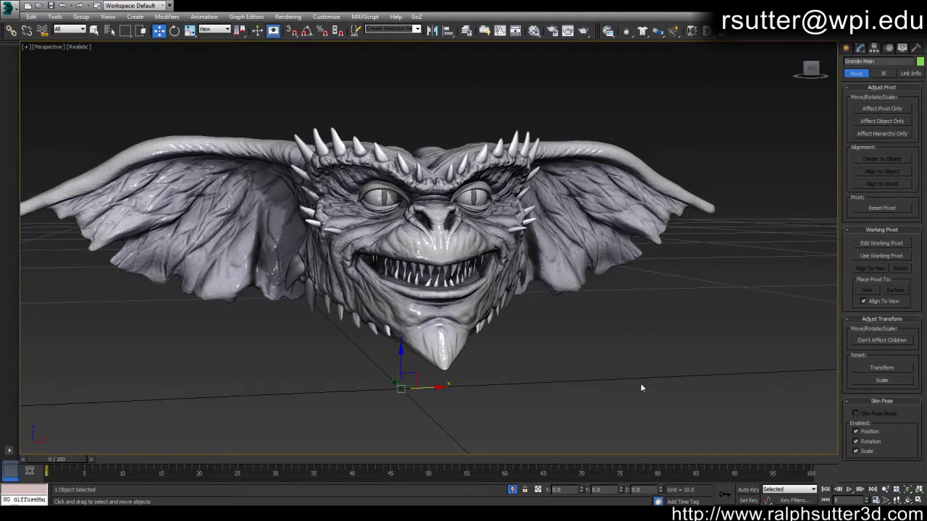
middle_click_drag(567, 369, 378, 419, "alt")
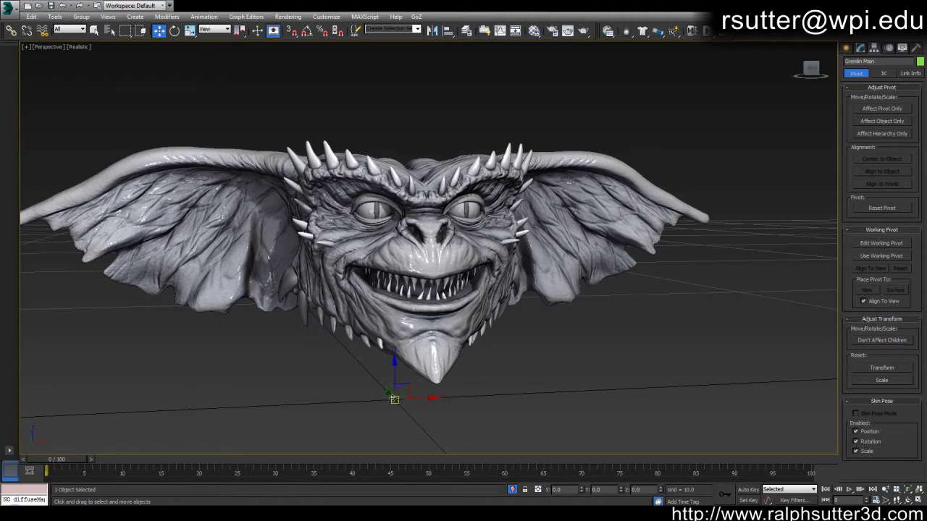
middle_click_drag(424, 335, 417, 346)
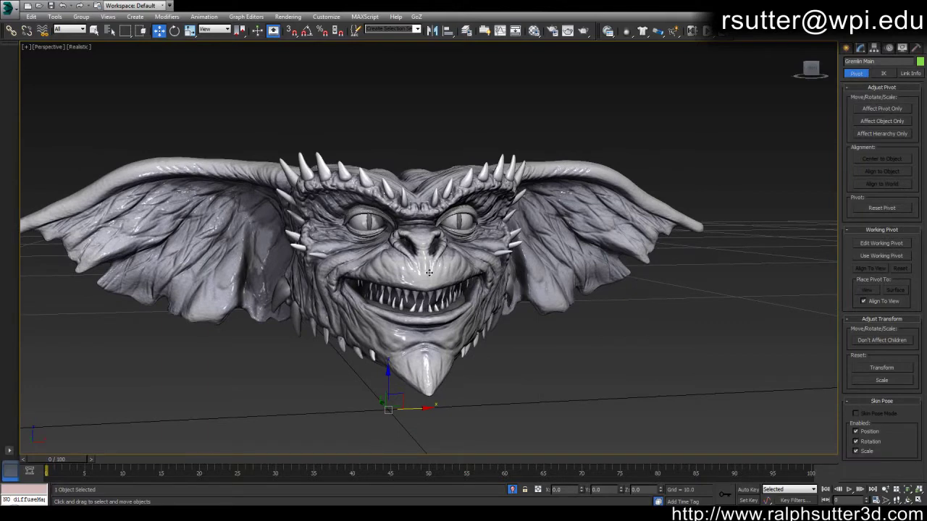
middle_click_drag(430, 272, 488, 197, "alt")
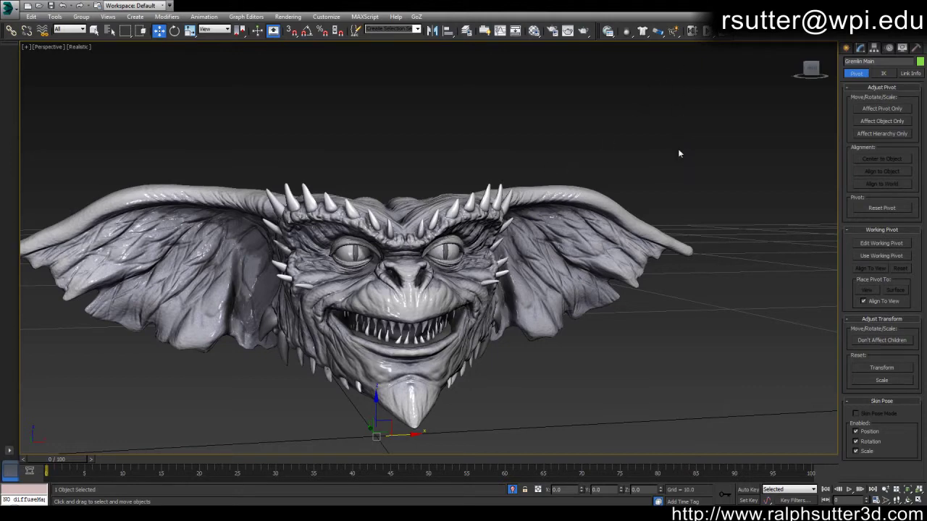
middle_click_drag(712, 253, 726, 201, "alt")
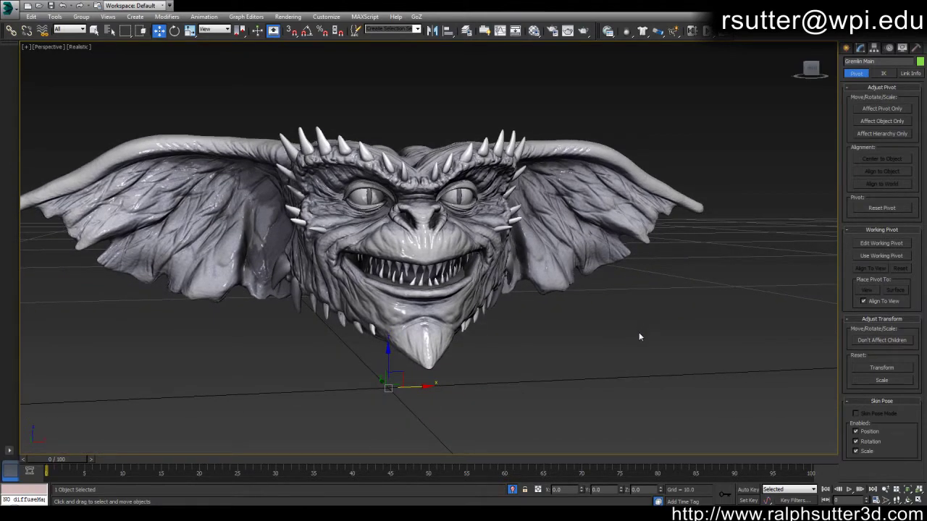
middle_click_drag(616, 354, 655, 348, "alt")
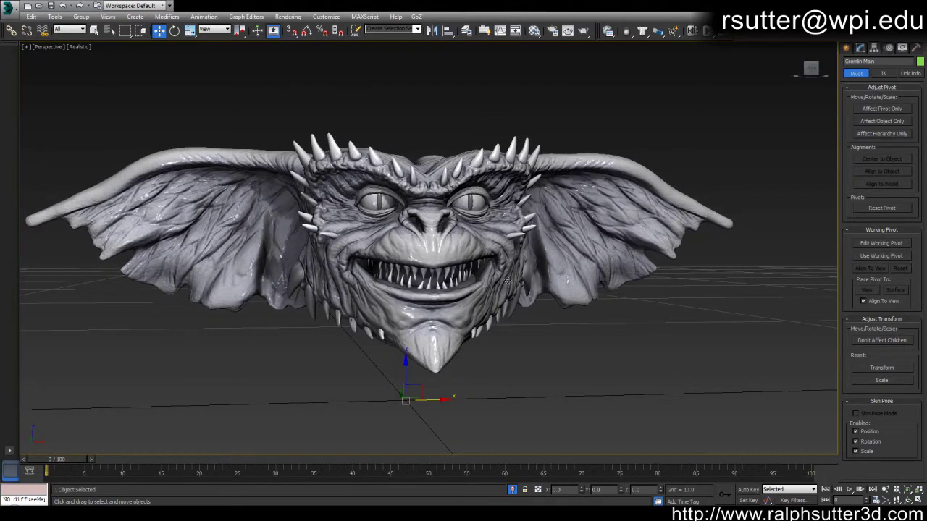
left_click_drag(436, 400, 672, 387)
middle_click_drag(672, 387, 605, 391)
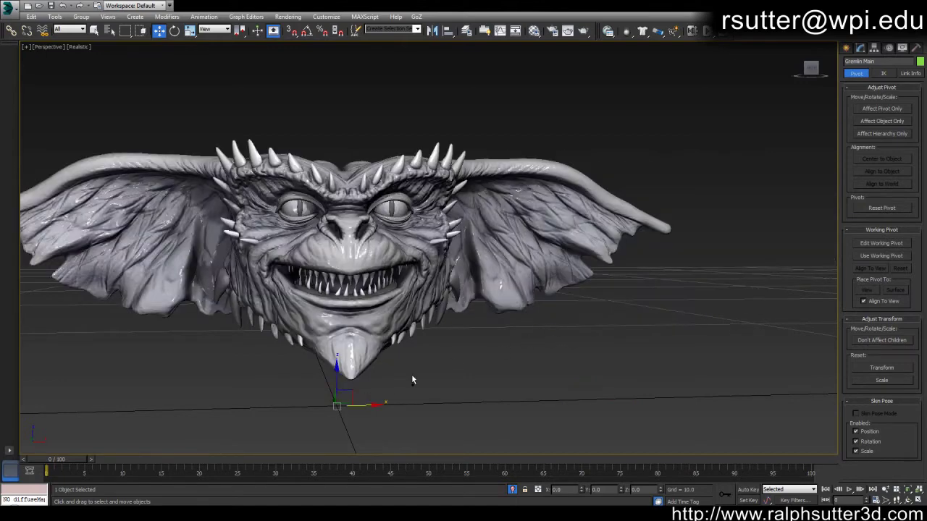
middle_click_drag(308, 288, 376, 288, "alt")
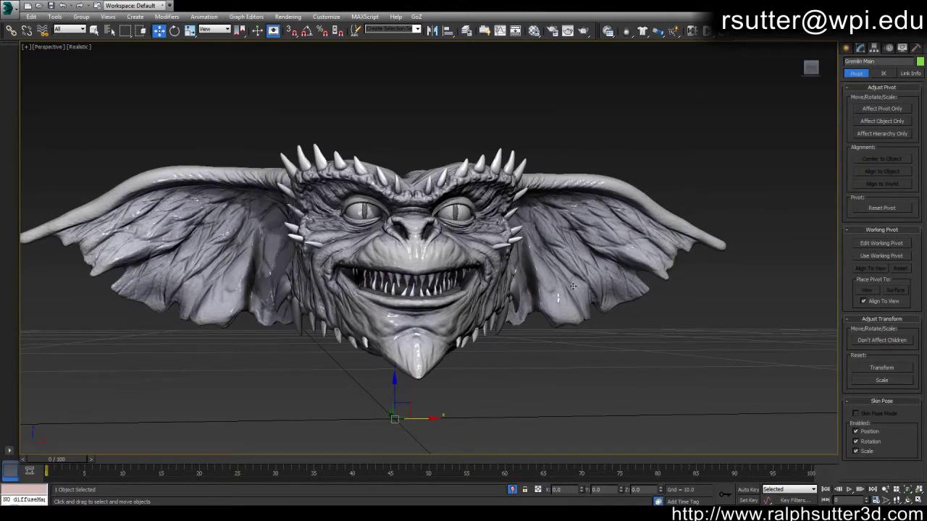
middle_click_drag(652, 345, 660, 311)
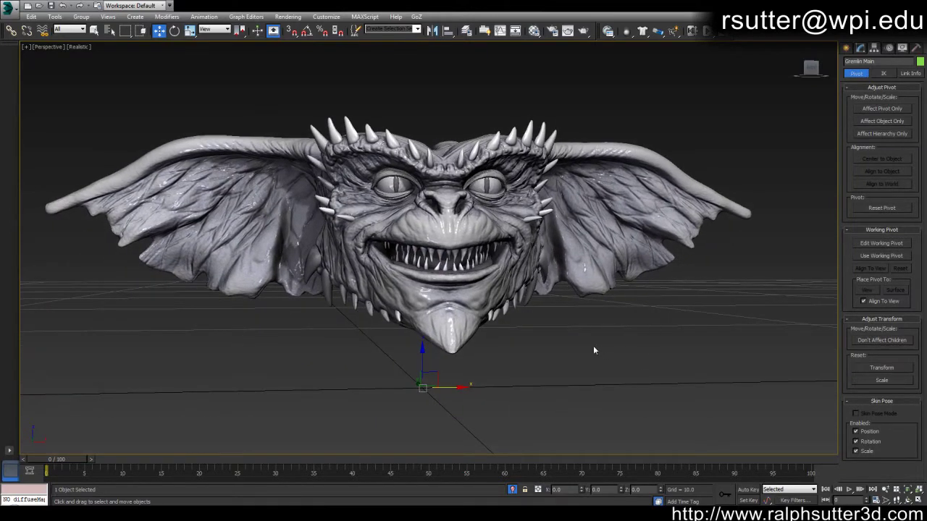
- Turn on the edged faces display in the perspective view and inspect the wireframe around the face
scroll(497, 273, "up", 8)
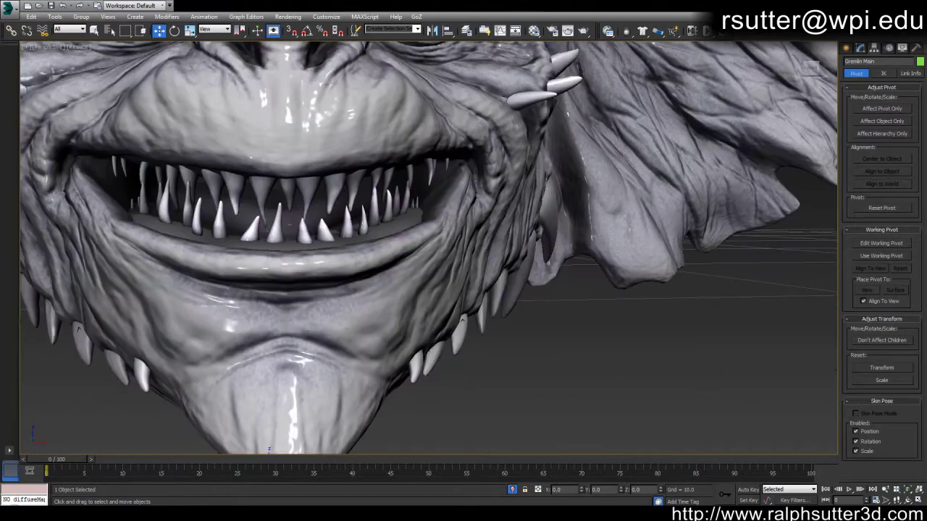
scroll(545, 301, "down", 5)
middle_click_drag(544, 298, 560, 340)
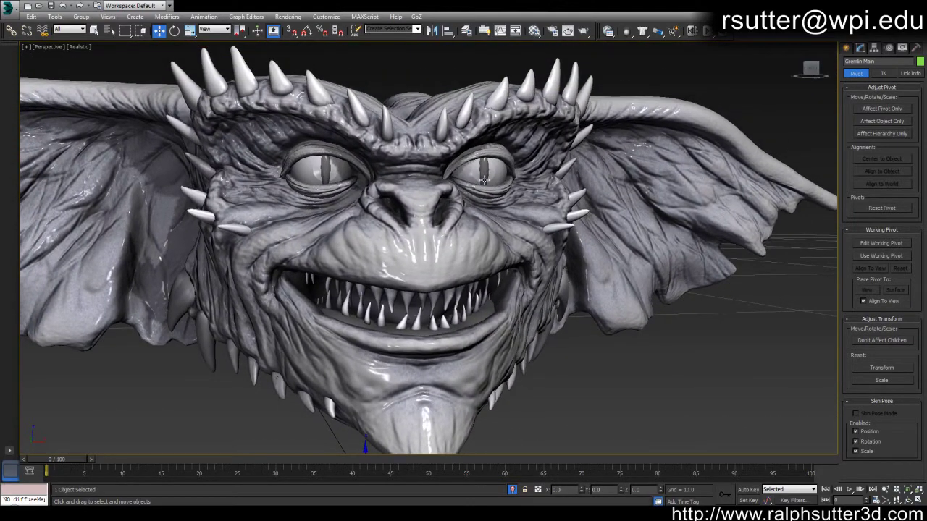
key("F4")
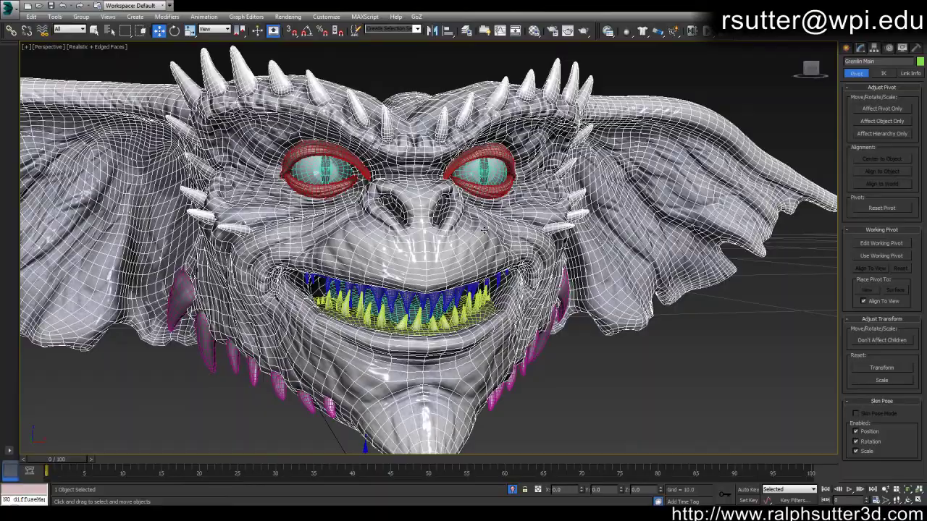
middle_click_drag(483, 230, 543, 224, "alt")
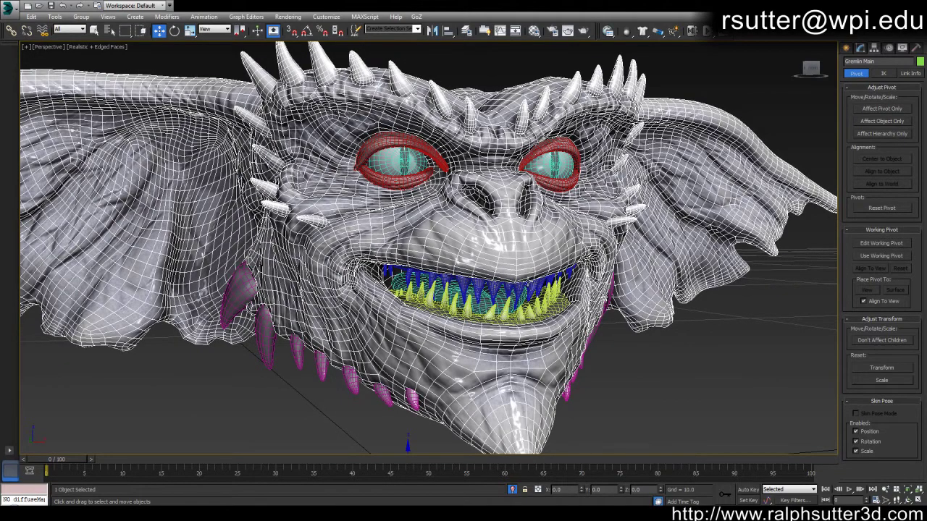
middle_click_drag(527, 285, 501, 276, "alt")
- Select the upper teeth, lower teeth and lower jaw horns one at a time to check that they are separate objects
left_click(439, 267)
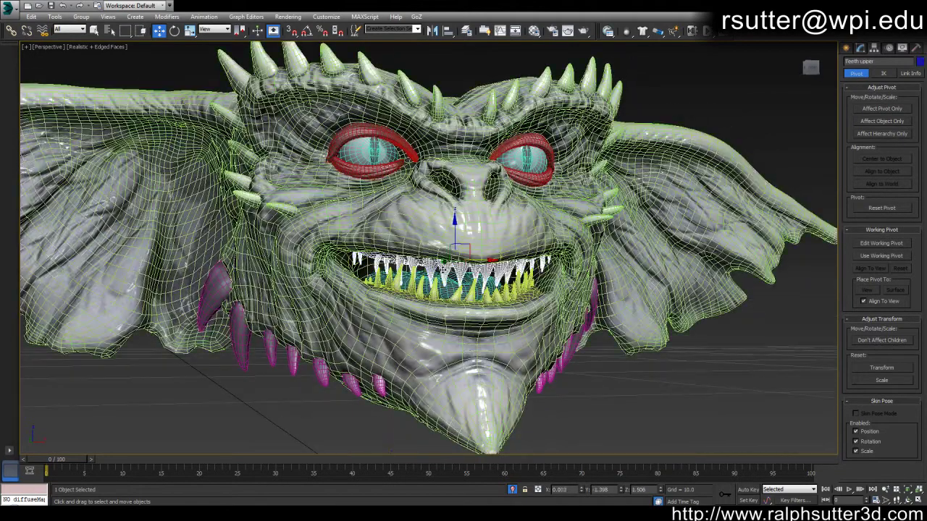
left_click(457, 296)
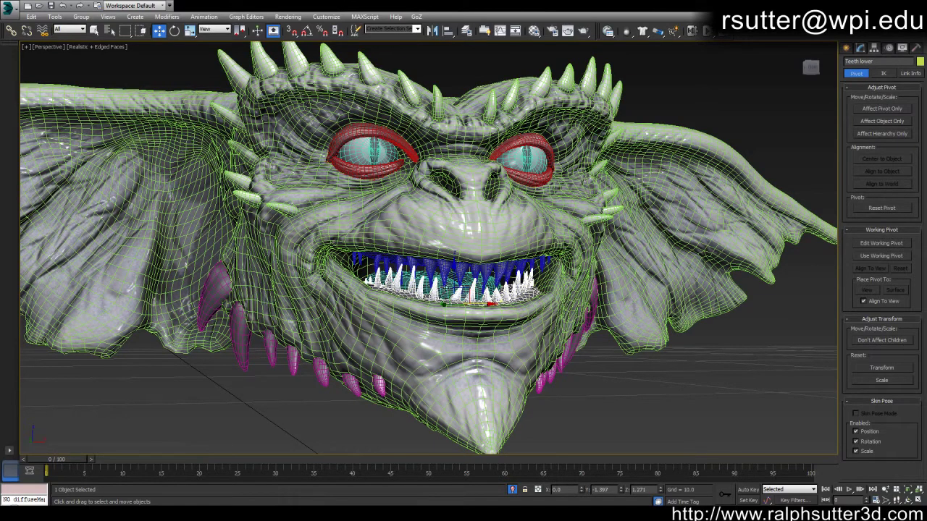
left_click(443, 288)
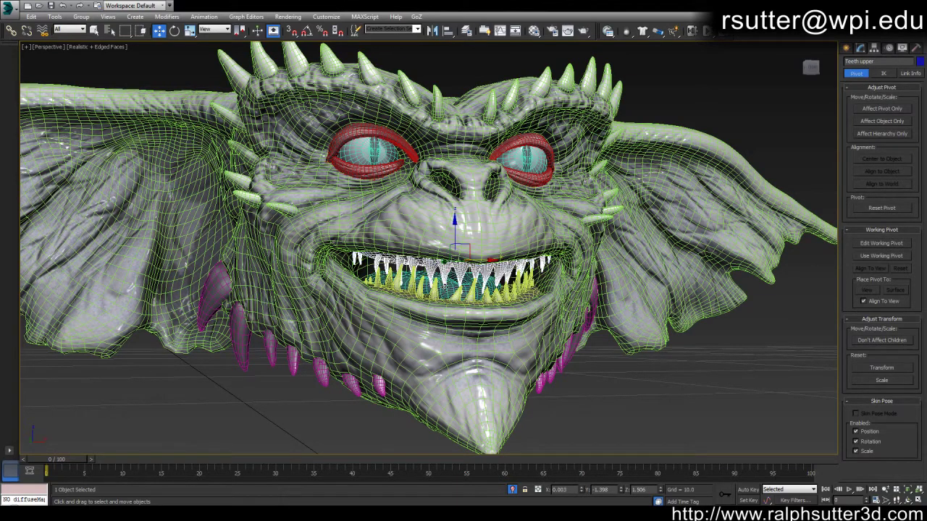
left_click(240, 348)
middle_click_drag(277, 348, 281, 351, "alt")
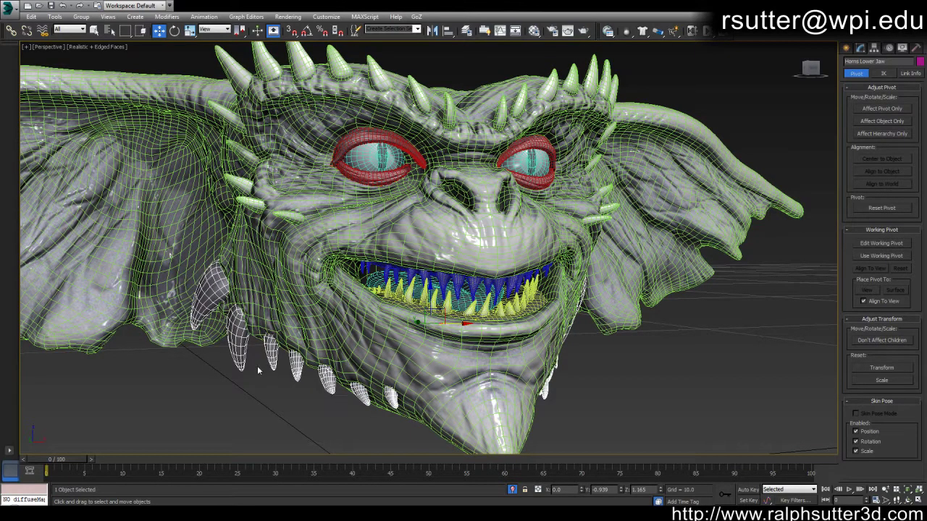
- Select the right and left eyelids in turn to check each eyelid object and its pivot
left_click(359, 142)
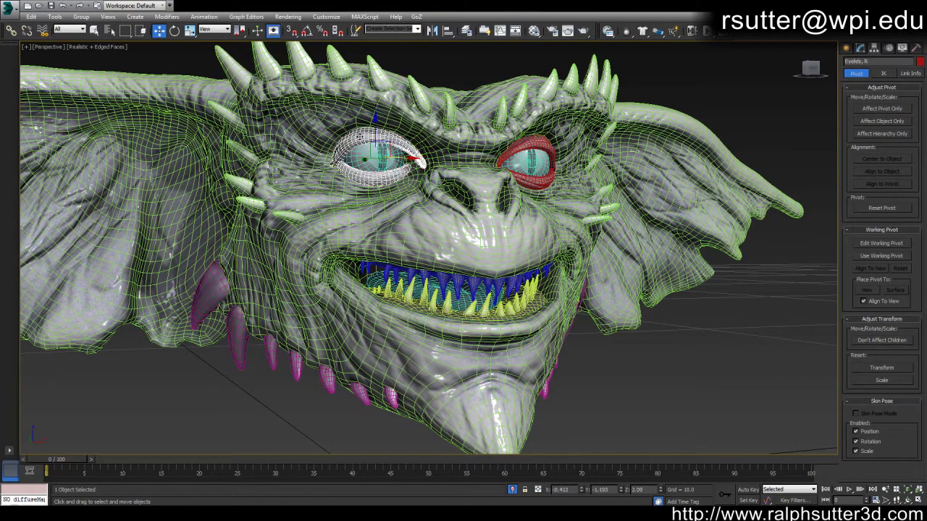
left_click(536, 139)
middle_click_drag(552, 168, 385, 145, "alt")
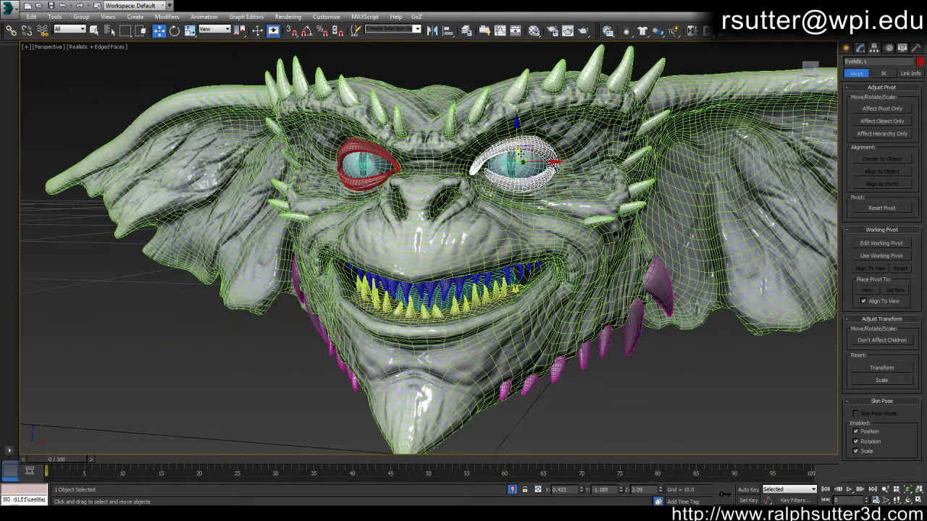
left_click(372, 146)
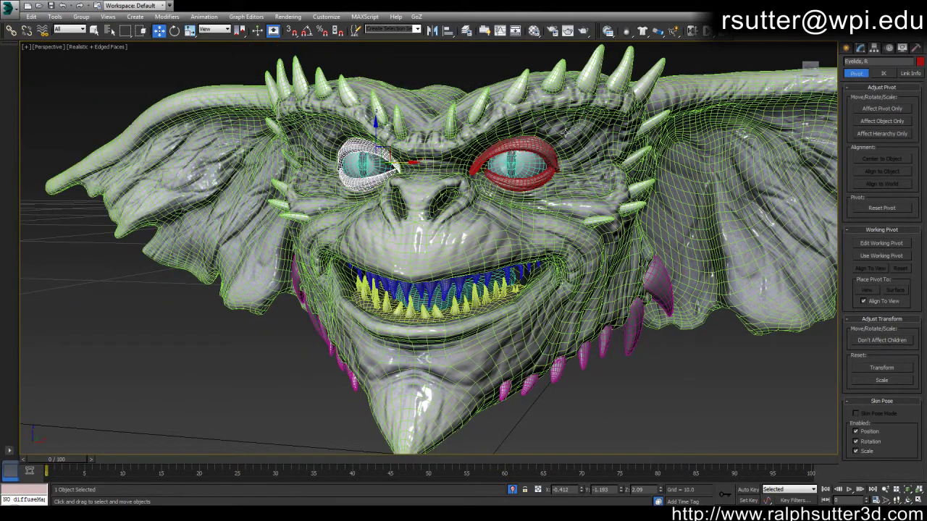
- Select the left eyelids, the right eye and the left eye in turn to check that each is a separate object
left_click(531, 144)
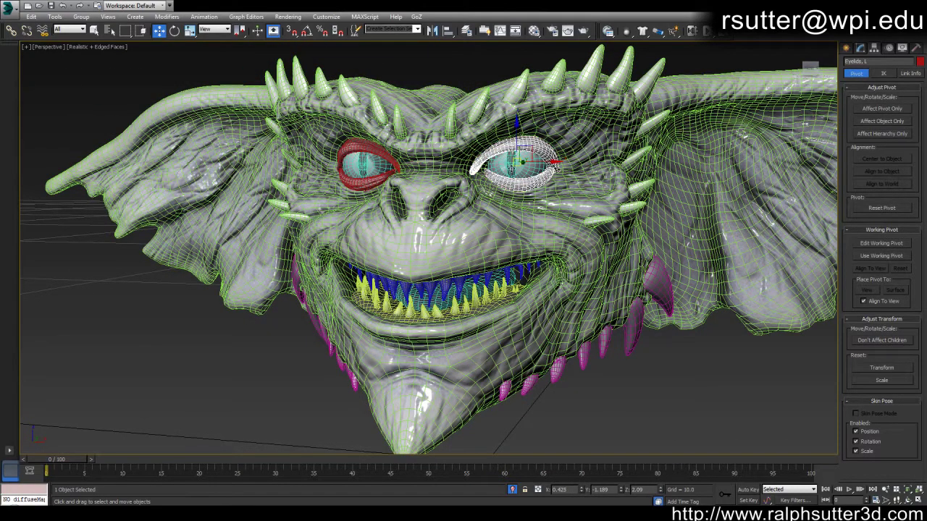
left_click(368, 169)
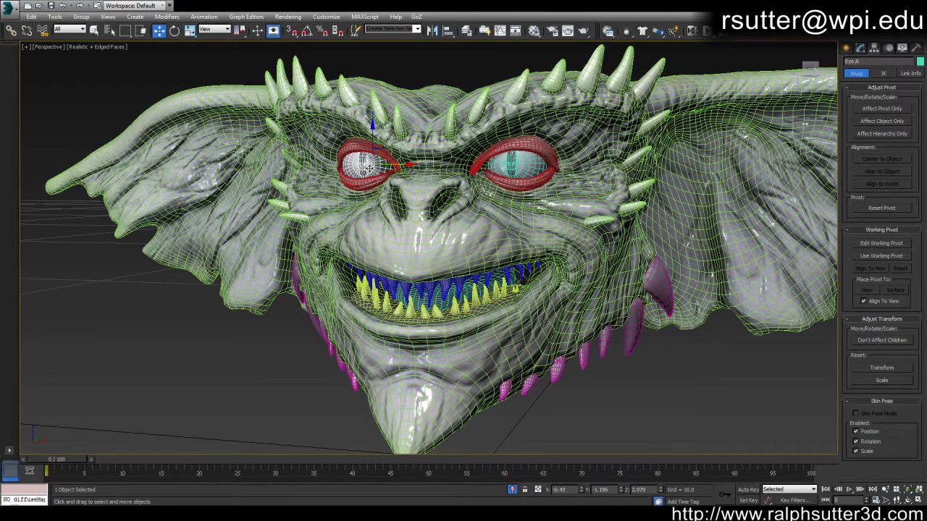
left_click(519, 161)
middle_click_drag(485, 187, 573, 210, "alt")
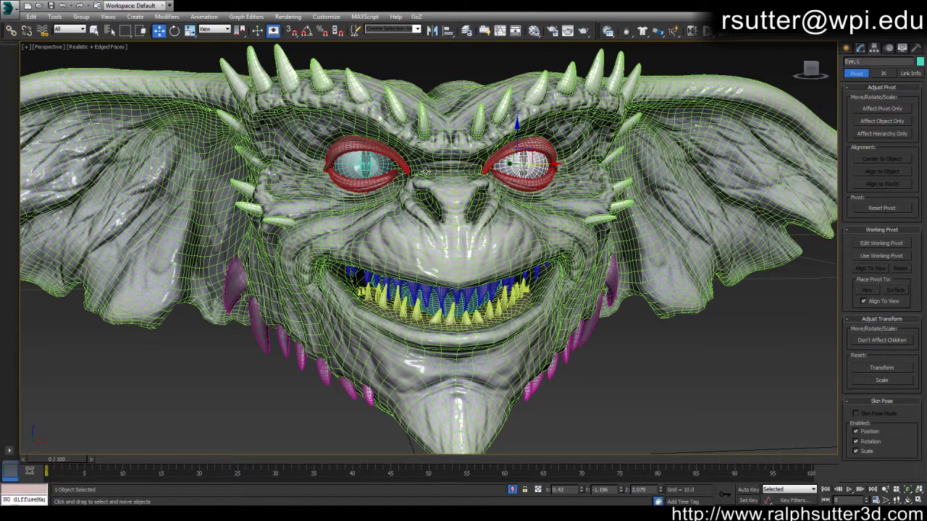
- Turn off the edged faces display and try rotating the left eye about its pivot
key("e")
key("F4")
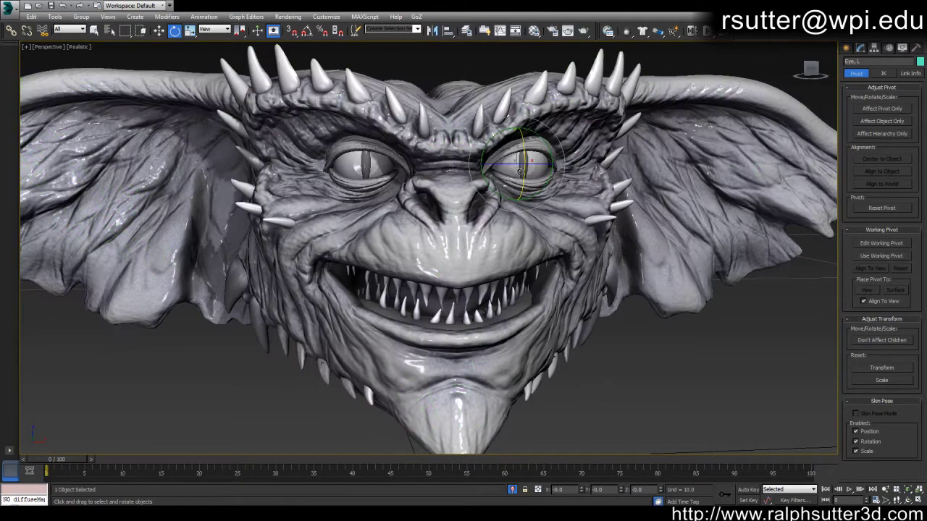
mouse_move(520, 171)
left_mouse_down()
mouse_move(542, 176)
mouse_move(516, 173)
left_mouse_up()
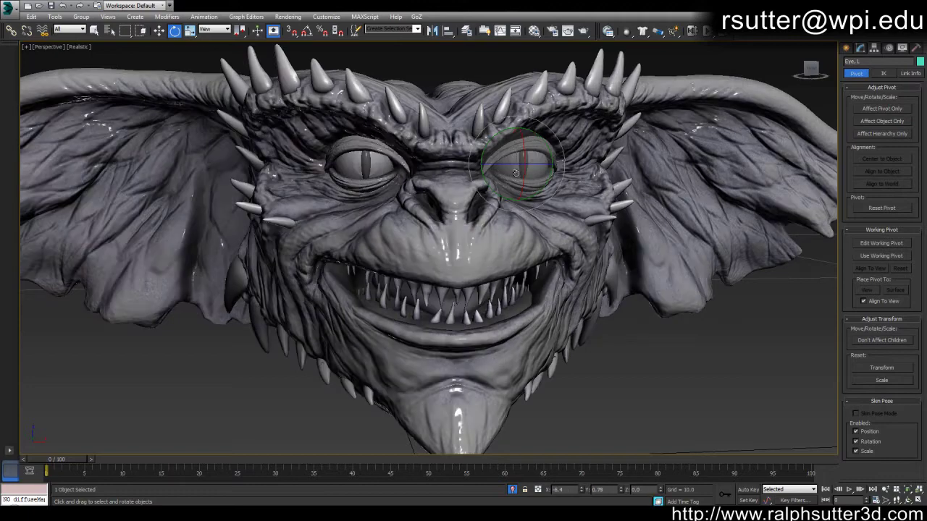
right_click(516, 173)
- Select the upper teeth, lower jaw horns and right eyelids one at a time to check them in the shaded view
middle_click_drag(577, 221, 462, 286, "alt")
left_click(462, 286)
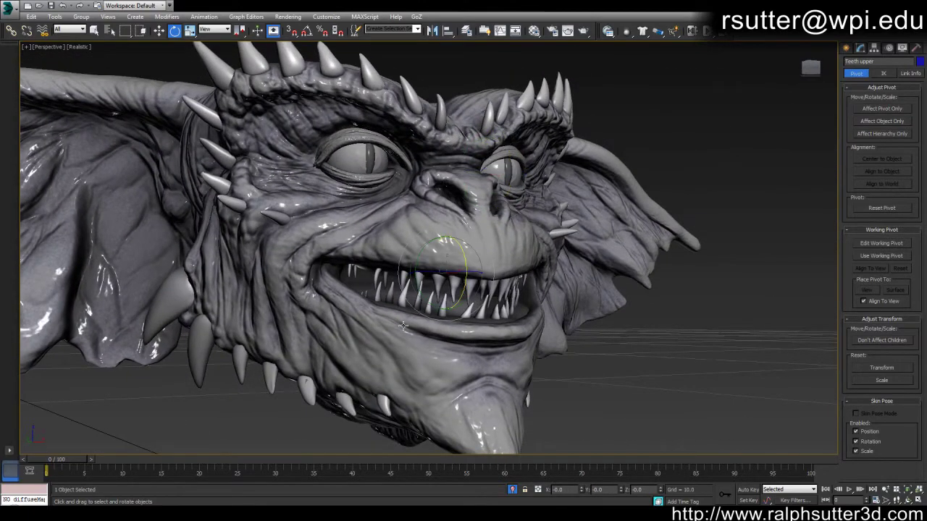
left_click(307, 390)
middle_click_drag(448, 231, 338, 172, "alt")
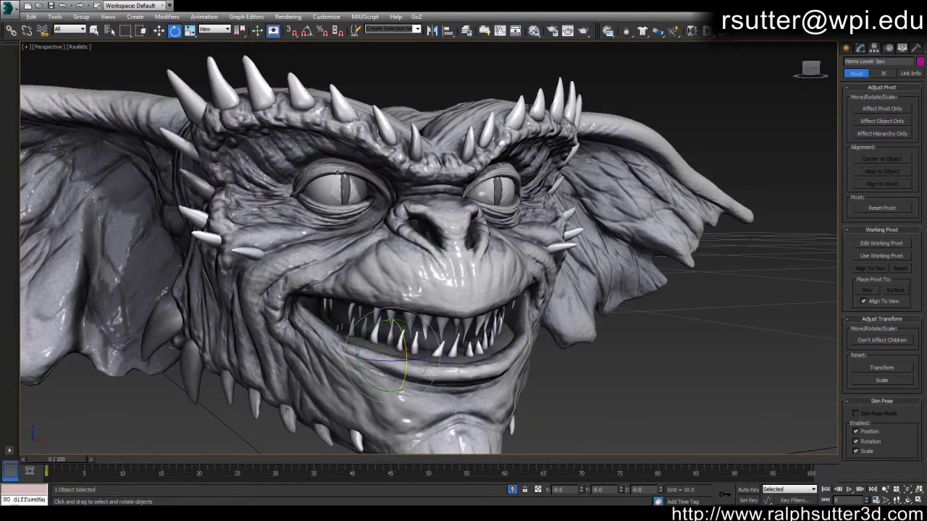
left_click(338, 172)
middle_click_drag(663, 251, 675, 215, "alt")
- Clear the selection and examine the whole shaded head, both from a distance and close to the face
left_click(761, 397)
middle_click_drag(691, 333, 511, 293)
scroll(617, 319, "down", 3)
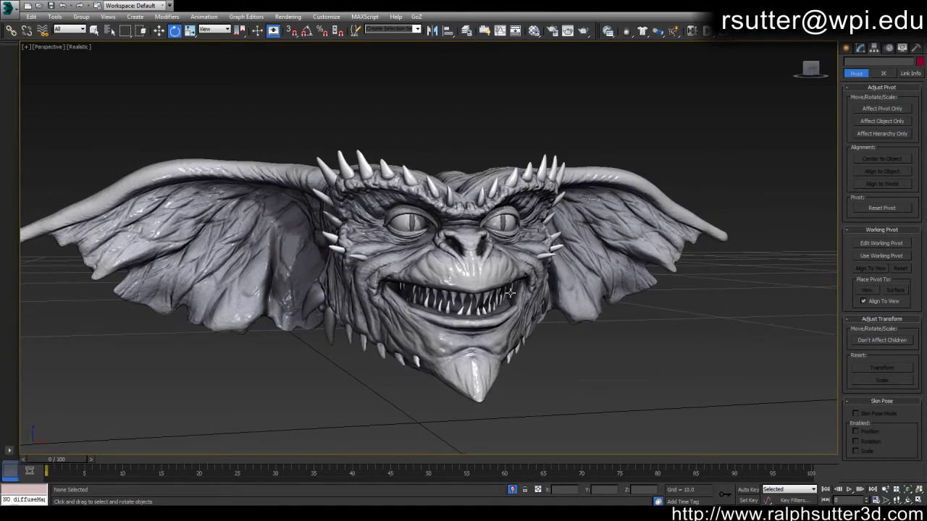
scroll(575, 355, "up", 8)
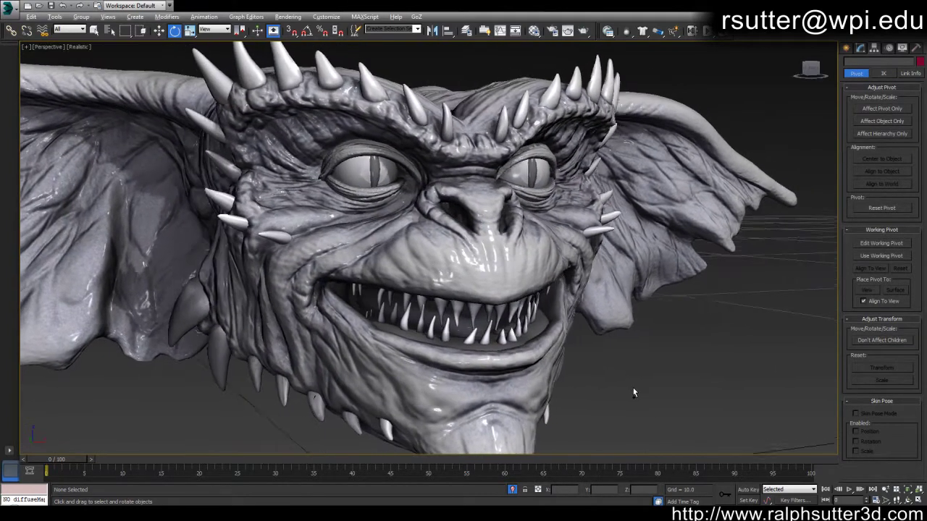
middle_click_drag(633, 394, 622, 380, "alt")
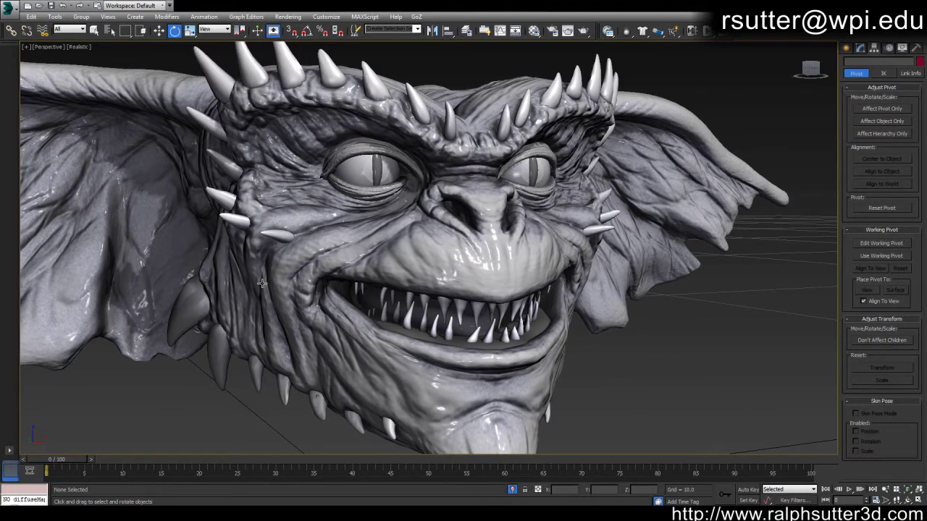
- Turn the edged faces display back on and check the lower jaw horns and lower teeth by selecting each object
left_click(187, 307)
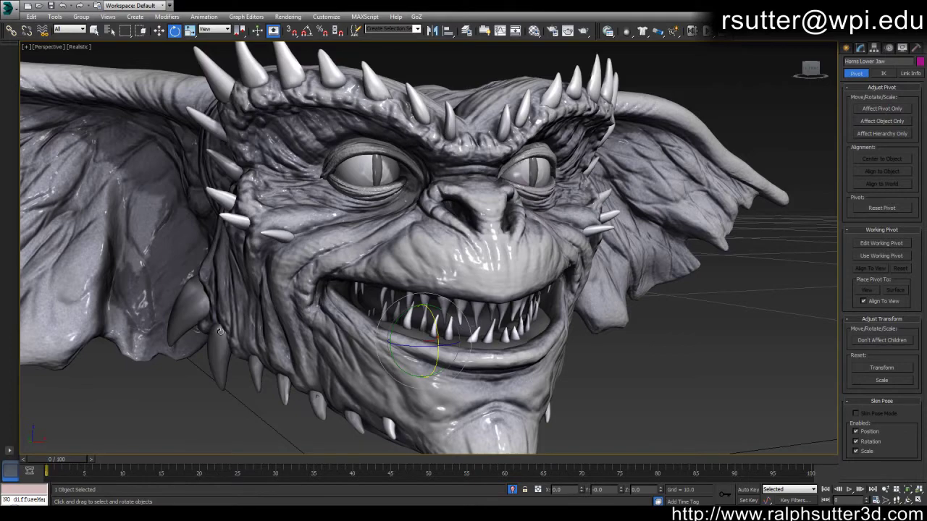
key("F4")
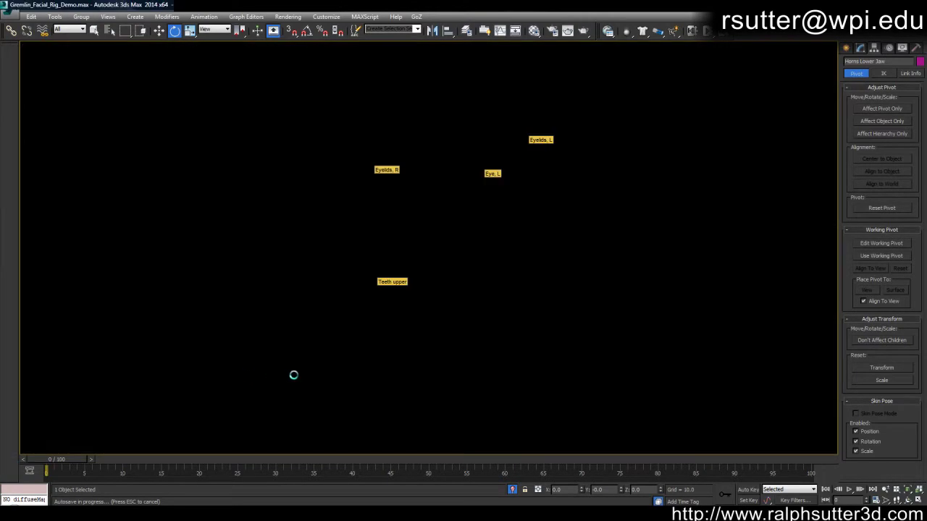
left_click(294, 374)
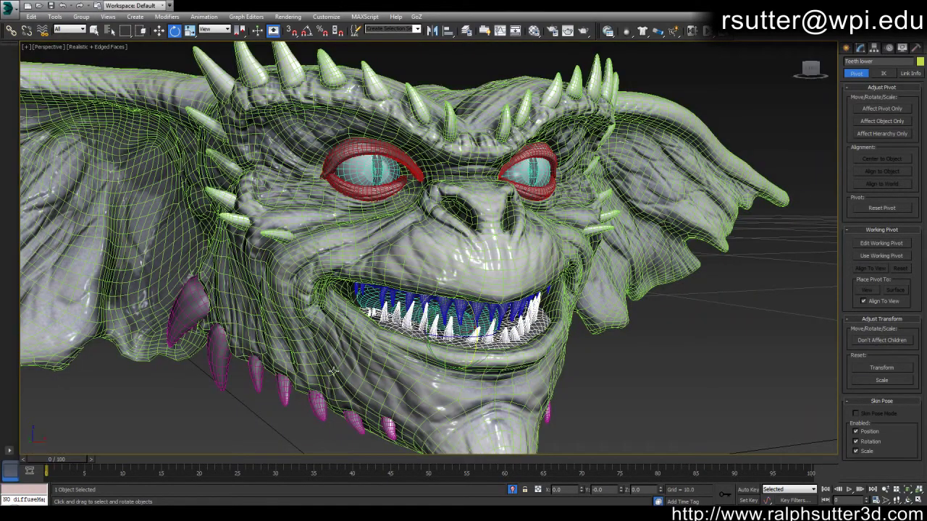
middle_click_drag(224, 361, 225, 346)
left_click(225, 347)
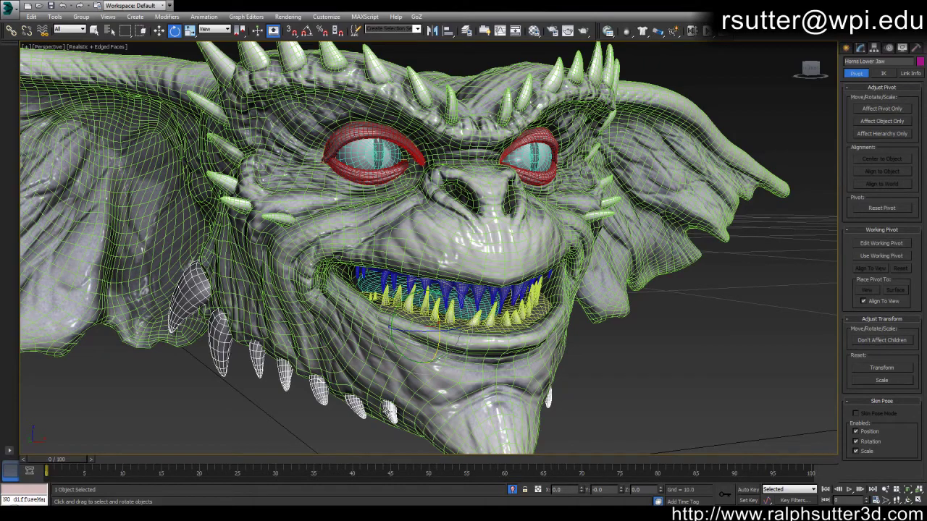
- Check the parts inside the mouth and then the left and right eyes by selecting them one at a time
middle_click_drag(433, 379, 381, 346, "alt")
middle_click_drag(487, 342, 395, 307, "alt")
left_click(398, 296)
left_click(383, 263)
middle_click_drag(413, 148, 463, 165, "alt")
left_click(450, 154)
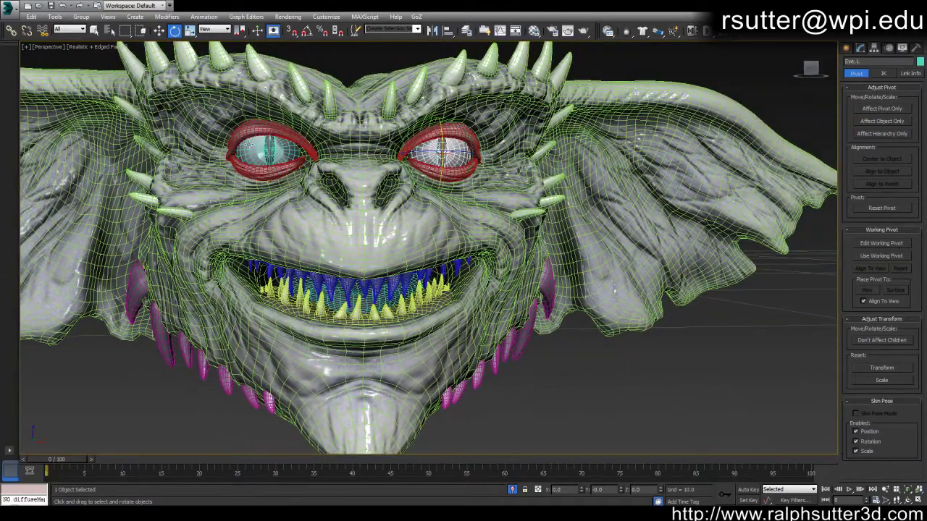
left_click(253, 145)
middle_click_drag(330, 214, 337, 222, "alt")
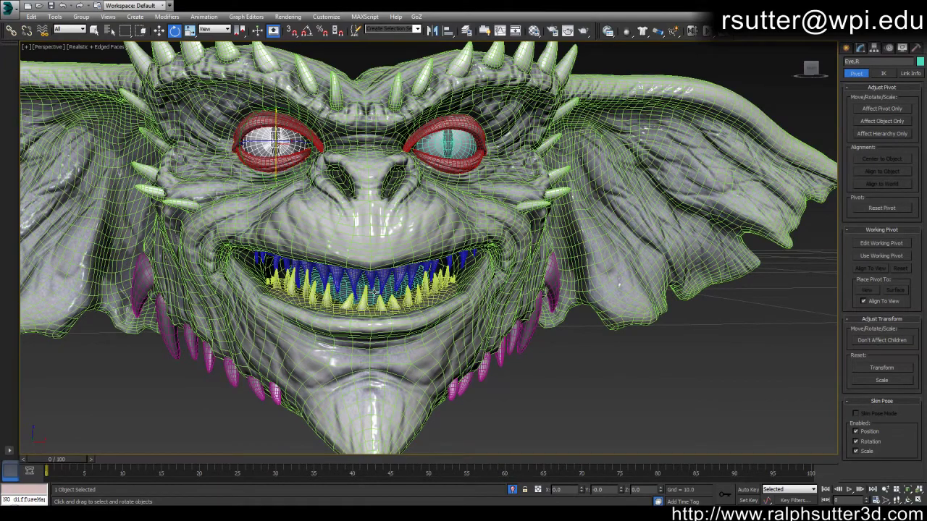
- Select the tongue, the left eyelids and the tongue again, examining the tongue behind the teeth from several angles
left_click(375, 291)
middle_click_drag(427, 206, 427, 226, "alt")
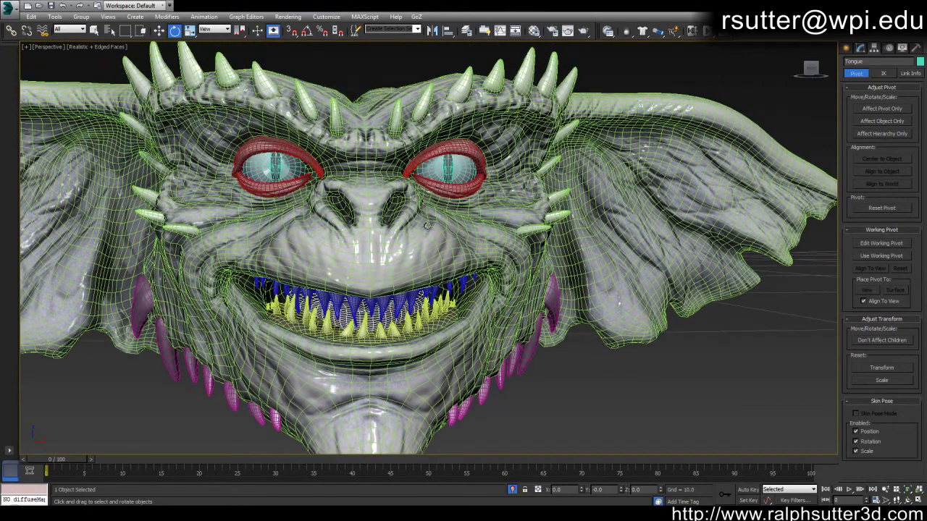
left_click(460, 148)
mouse_move(494, 212)
middle_mouse_down("alt")
mouse_move(463, 210)
mouse_move(479, 209)
middle_mouse_up("alt")
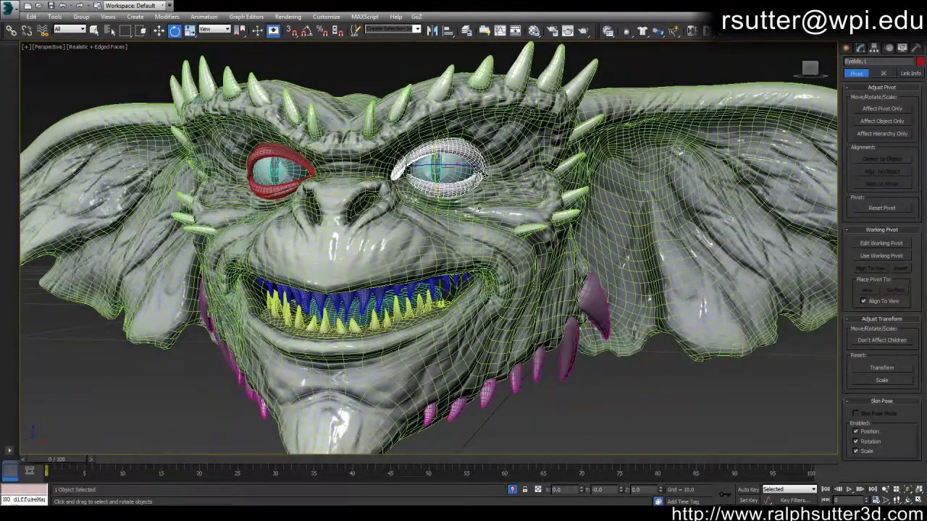
left_click(368, 311)
middle_click_drag(368, 312, 397, 303, "alt")
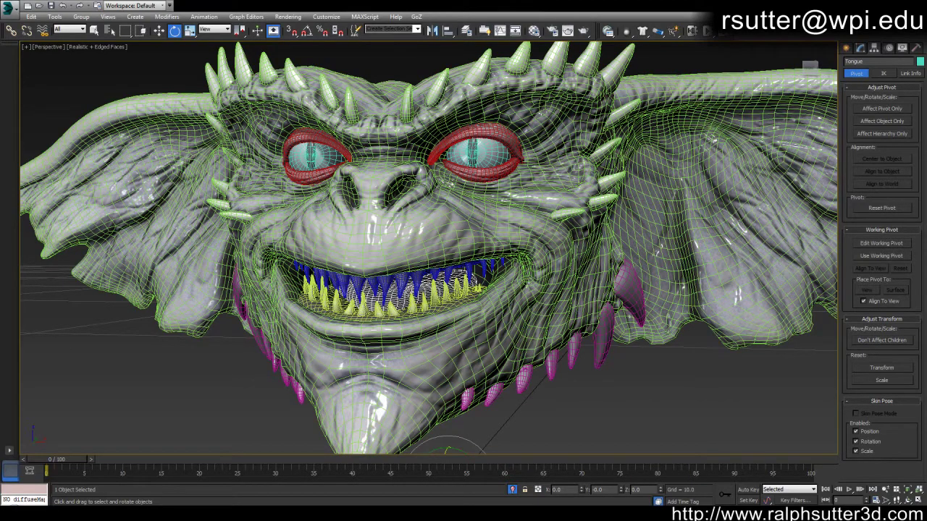
middle_click_drag(349, 276, 414, 275, "alt")
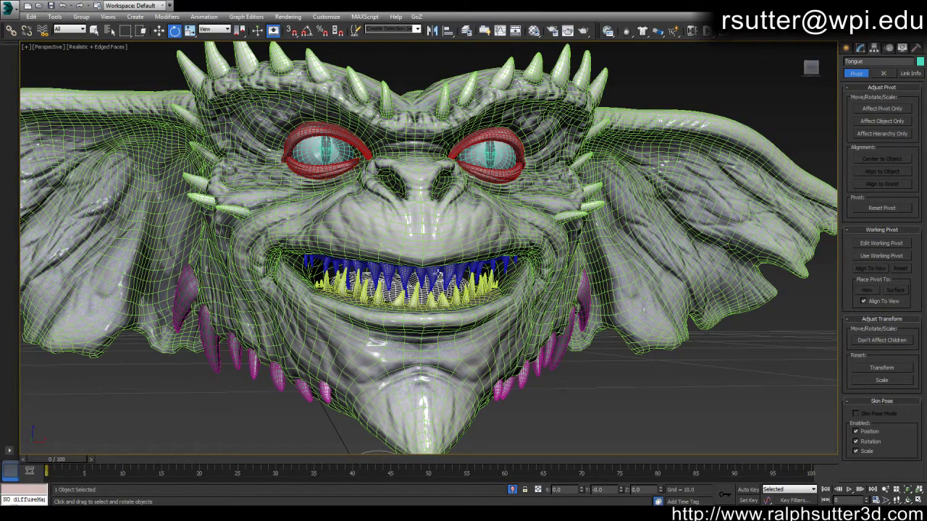
middle_click_drag(478, 256, 478, 280, "alt")
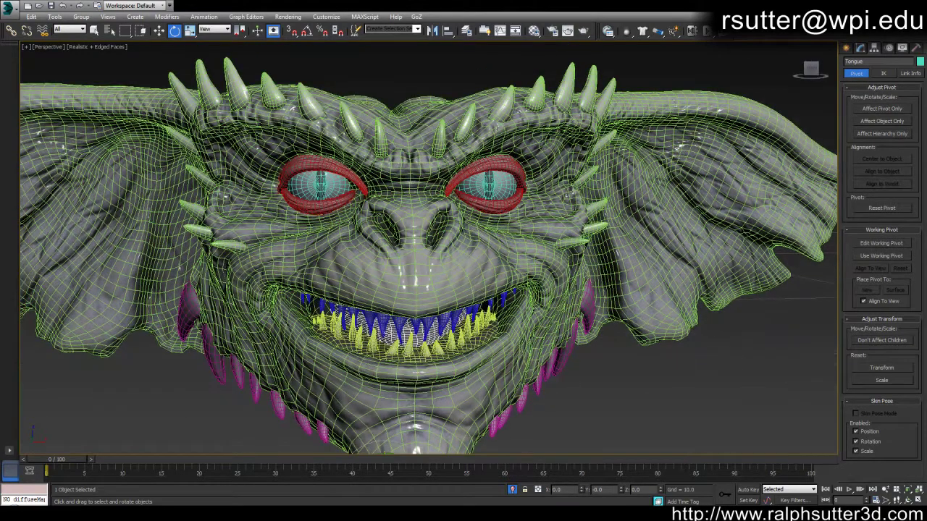
middle_click_drag(388, 332, 509, 239, "alt")
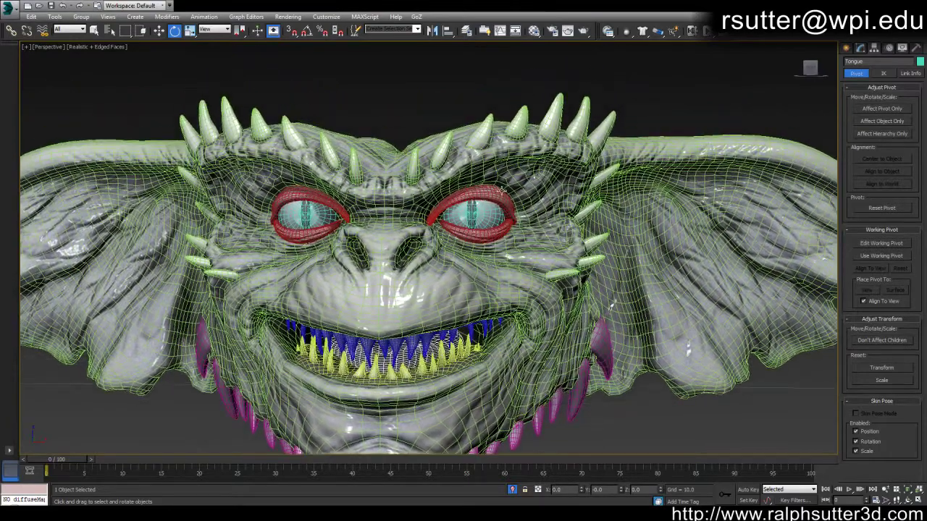
- Select the left eyelids and examine up close how their wireframe meets the surrounding face mesh
left_click(500, 193)
middle_click_drag(499, 193, 507, 229, "alt")
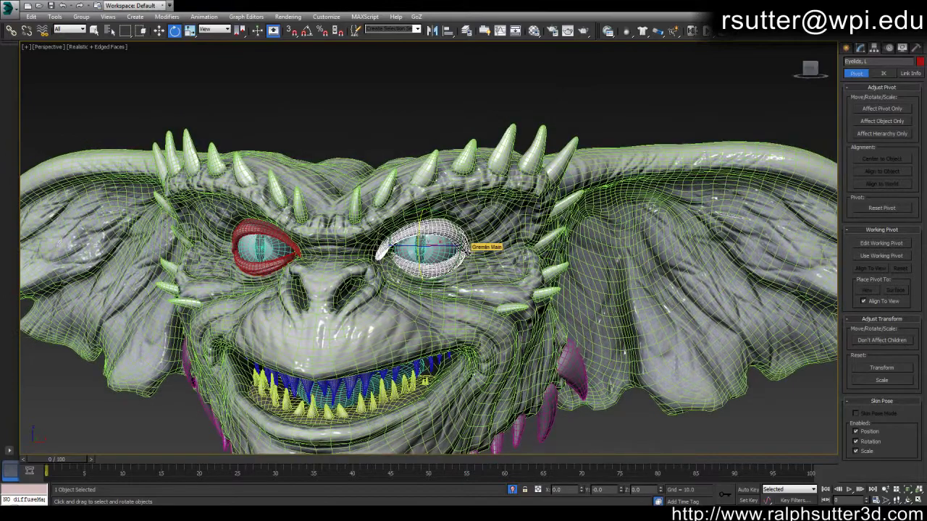
scroll(469, 248, "up", 10)
scroll(470, 248, "down", 7)
scroll(469, 250, "up", 1)
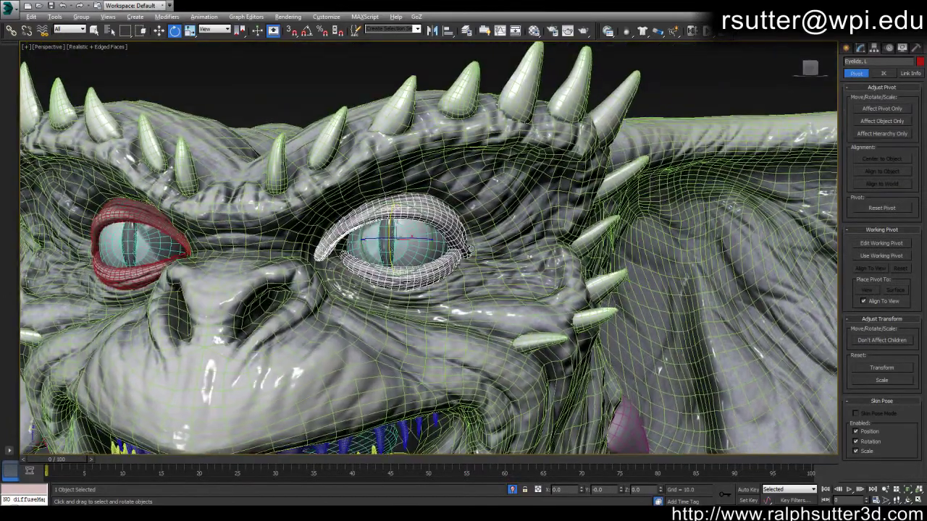
middle_click_drag(469, 250, 464, 253, "alt")
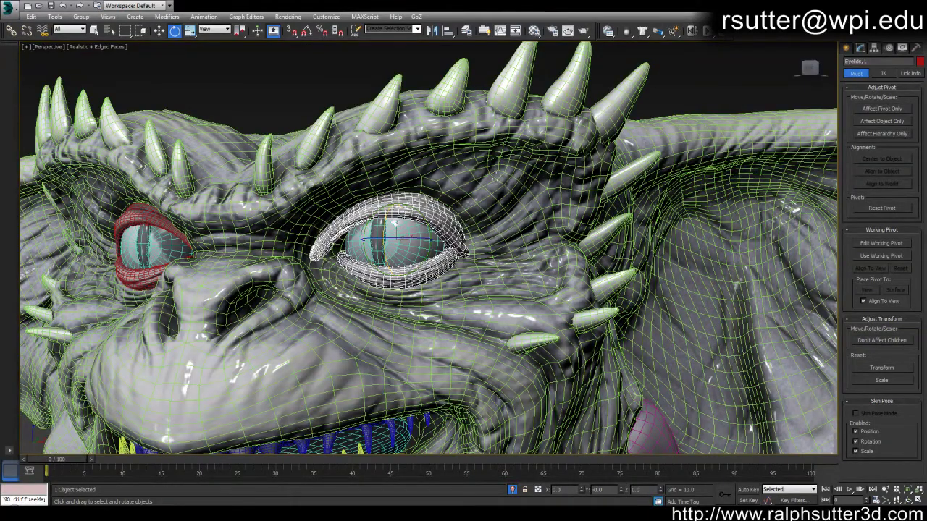
middle_click_drag(510, 258, 530, 246, "alt")
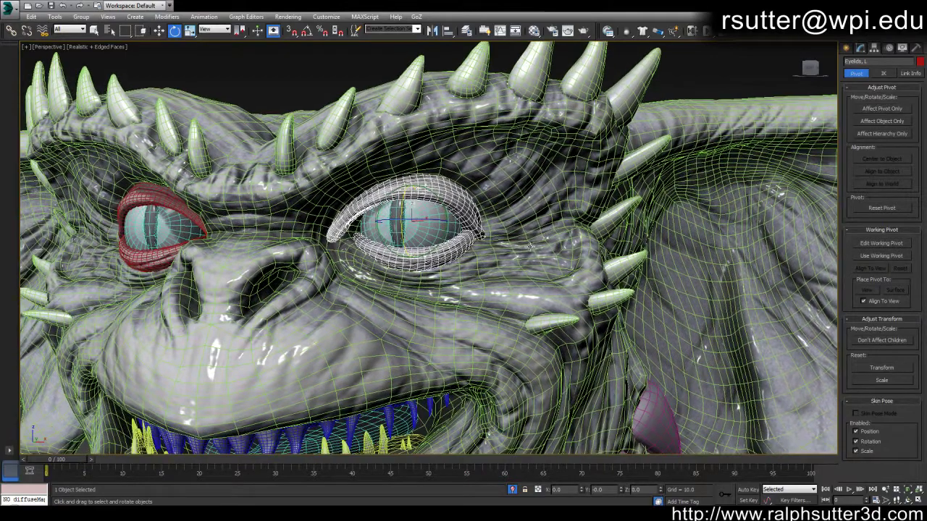
- Turn off the edged faces display and inspect the shaded left eye area, then the whole head
key("F4")
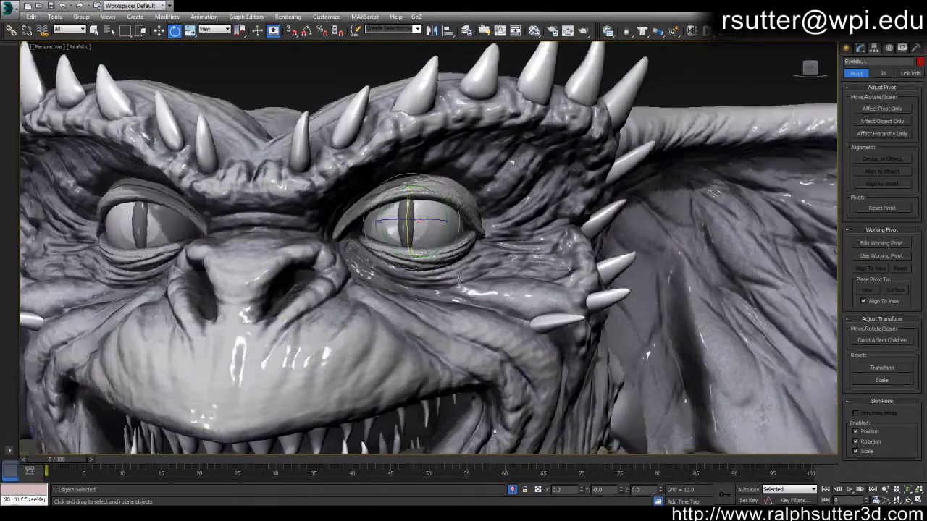
mouse_move(459, 279)
middle_mouse_down("alt")
mouse_move(466, 288)
mouse_move(430, 296)
mouse_move(463, 291)
middle_mouse_up("alt")
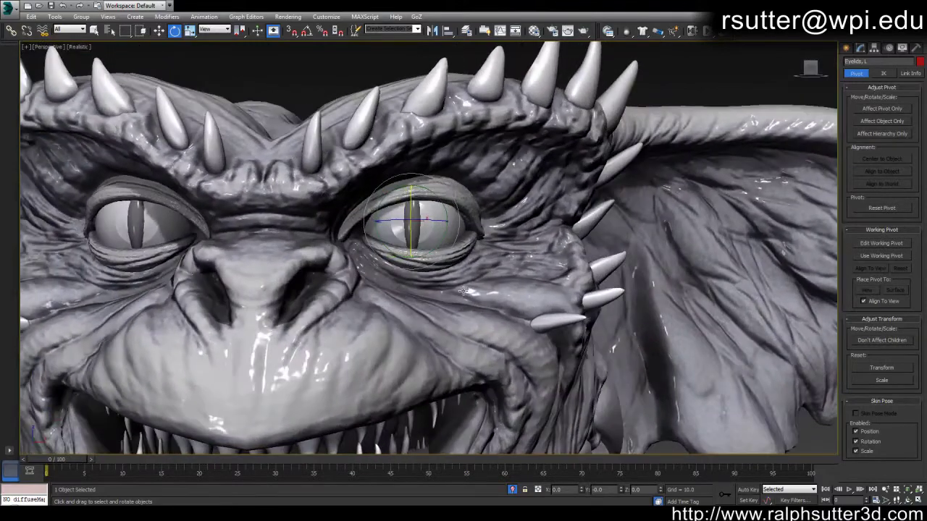
scroll(463, 291, "down", 8)
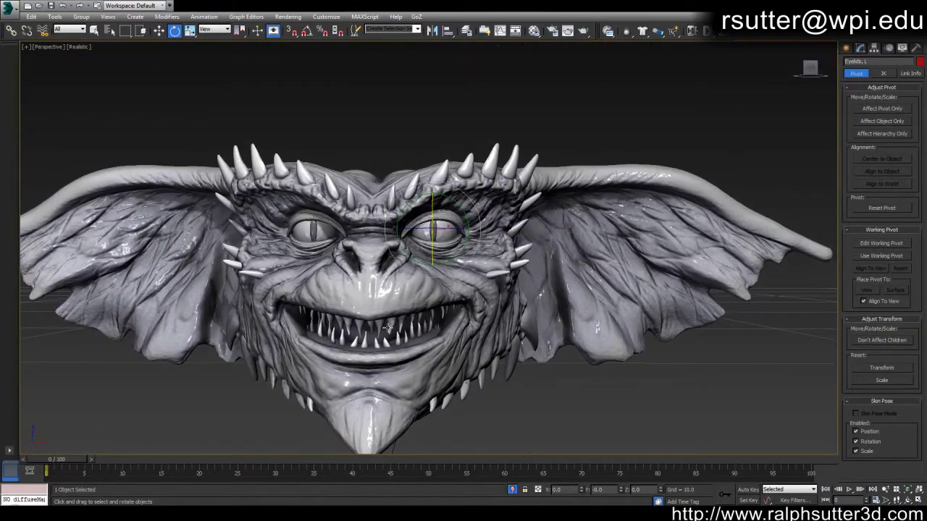
middle_click_drag(388, 327, 449, 343, "alt")
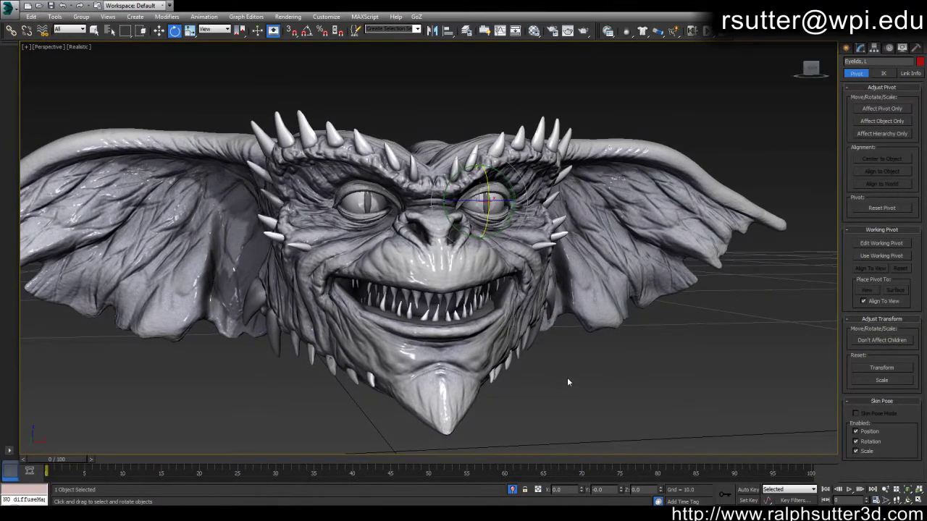
middle_click_drag(567, 378, 569, 372, "alt")
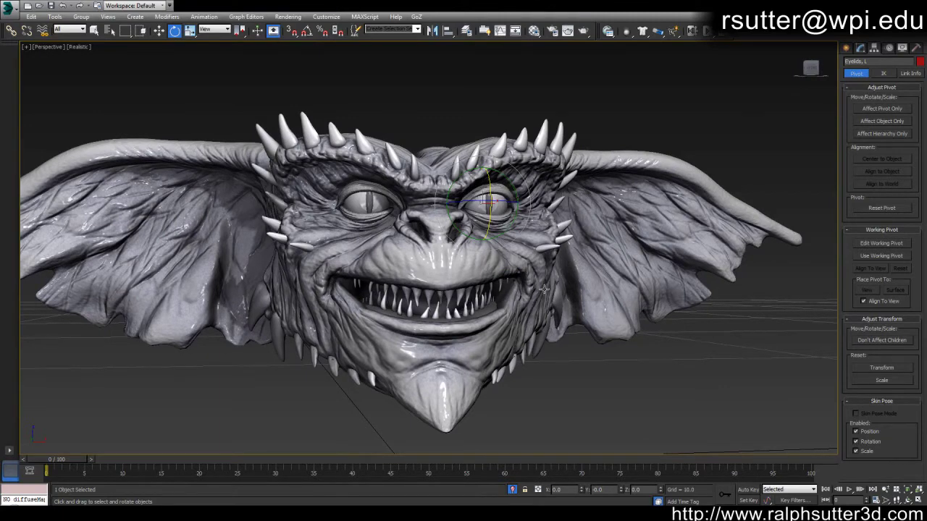
- Remove the Morpher modifier from the Gremlin Main mesh, leaving only its Editable Poly base
left_click(623, 172)
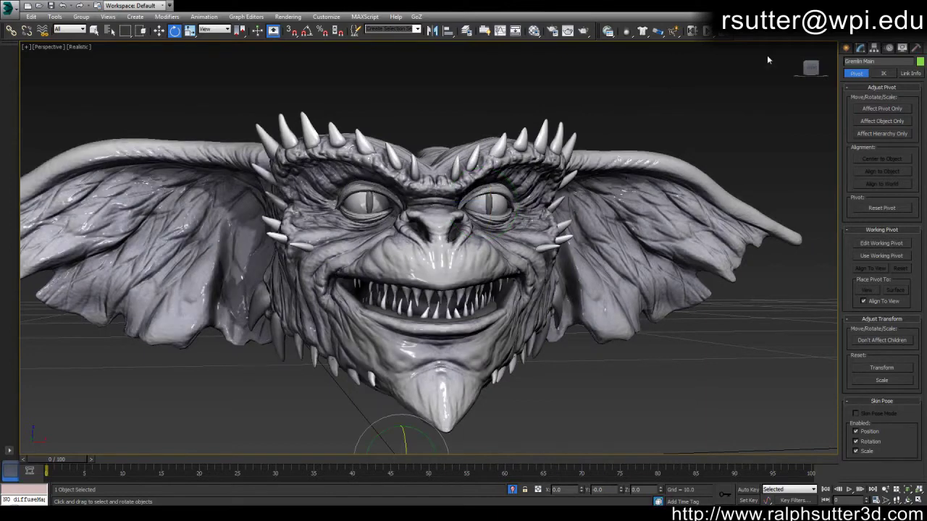
left_click(859, 48)
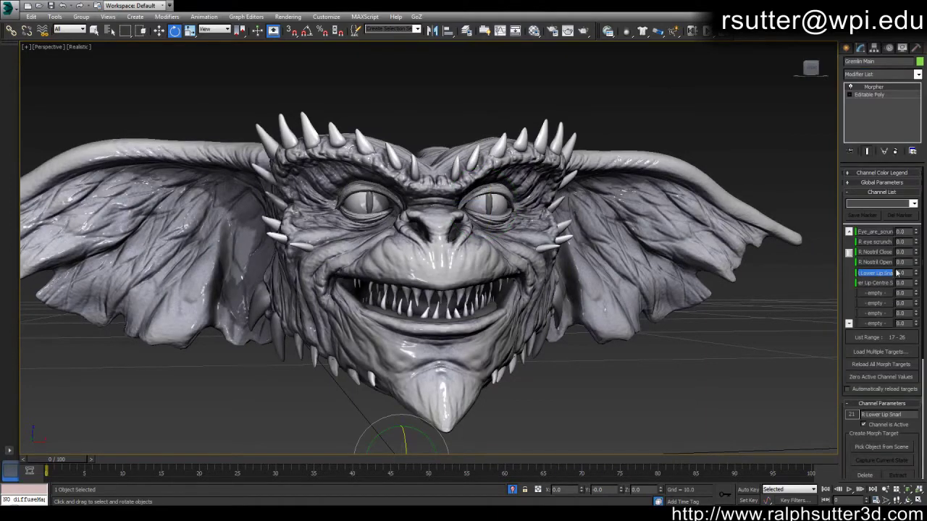
right_click(873, 87)
left_click(787, 116)
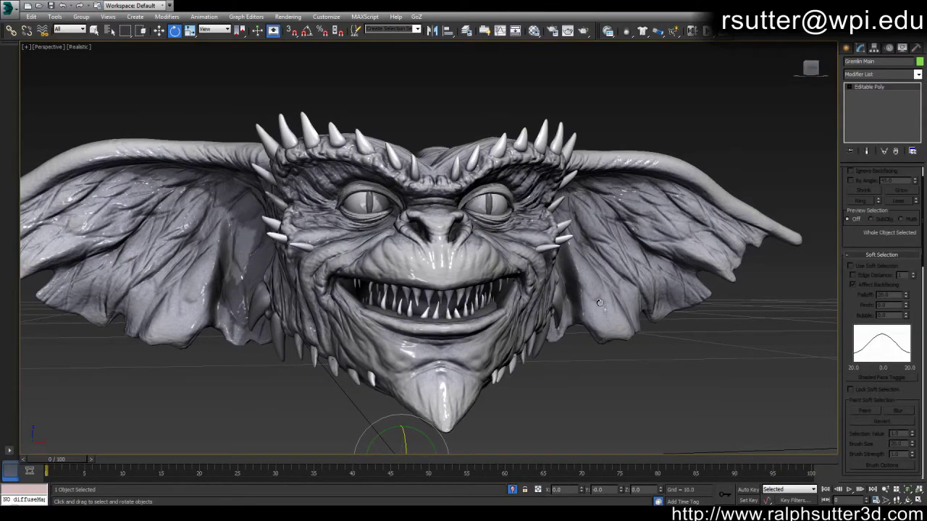
mouse_move(601, 303)
middle_mouse_down("alt")
mouse_move(586, 320)
mouse_move(599, 309)
middle_mouse_up("alt")
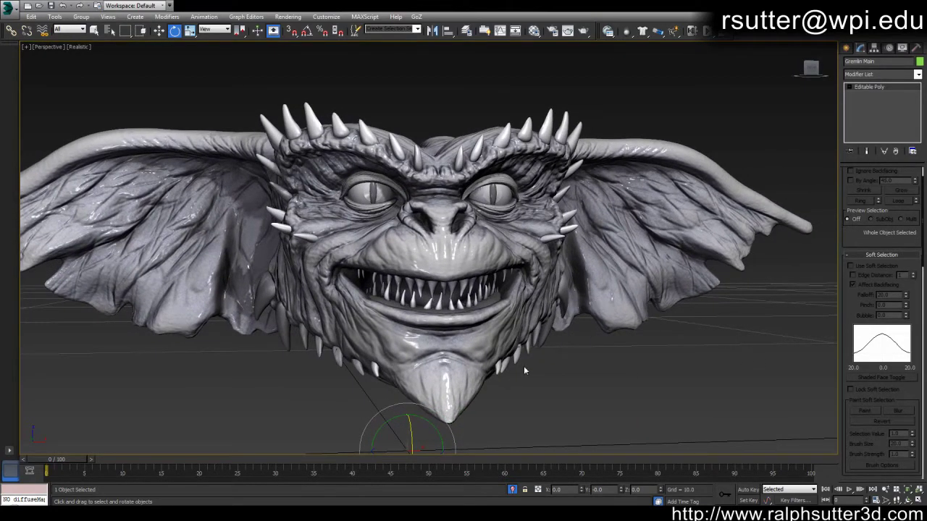
- Clone the Gremlin Main mesh as an independent copy named Smile
middle_click_drag(593, 388, 594, 372, "alt")
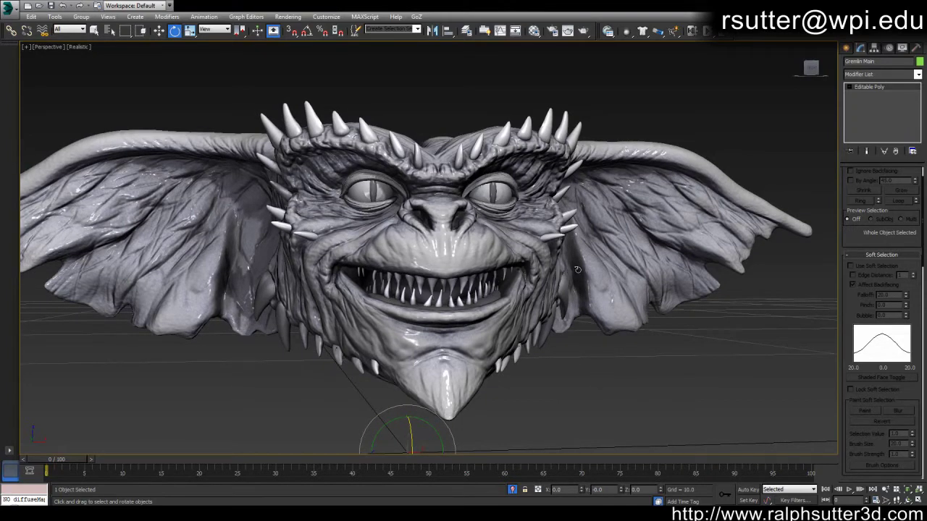
mouse_move(578, 268)
middle_mouse_down("alt")
mouse_move(579, 278)
mouse_move(575, 271)
middle_mouse_up("alt")
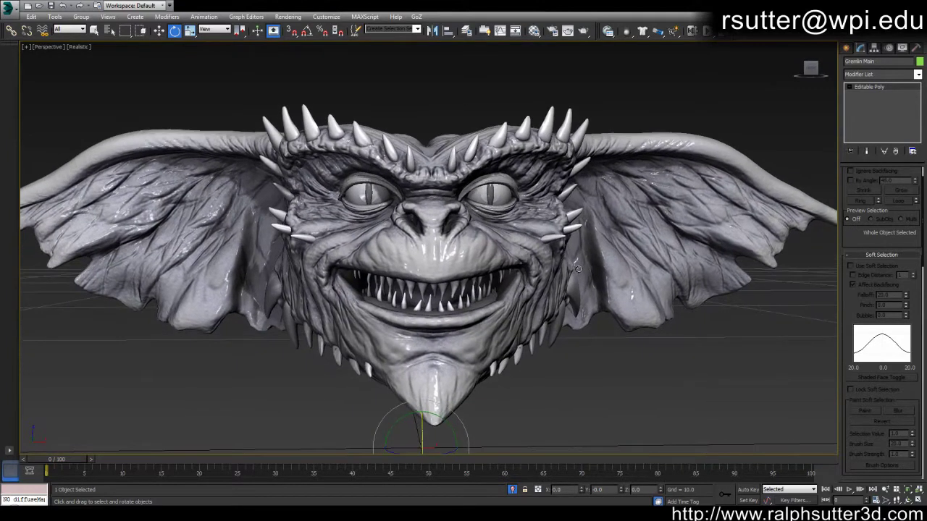
key("F4")
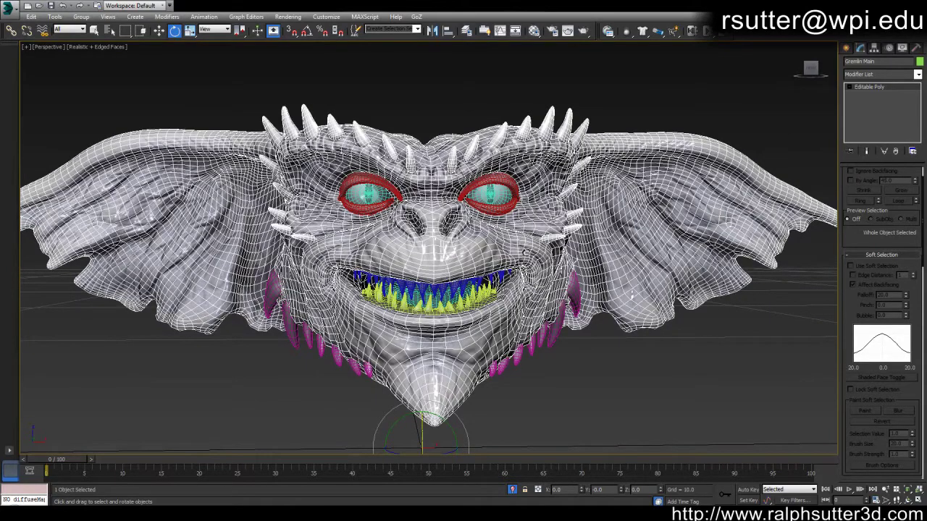
key("F4")
mouse_move(527, 256)
middle_mouse_down("alt")
mouse_move(515, 260)
mouse_move(542, 248)
middle_mouse_up("alt")
right_click(542, 247)
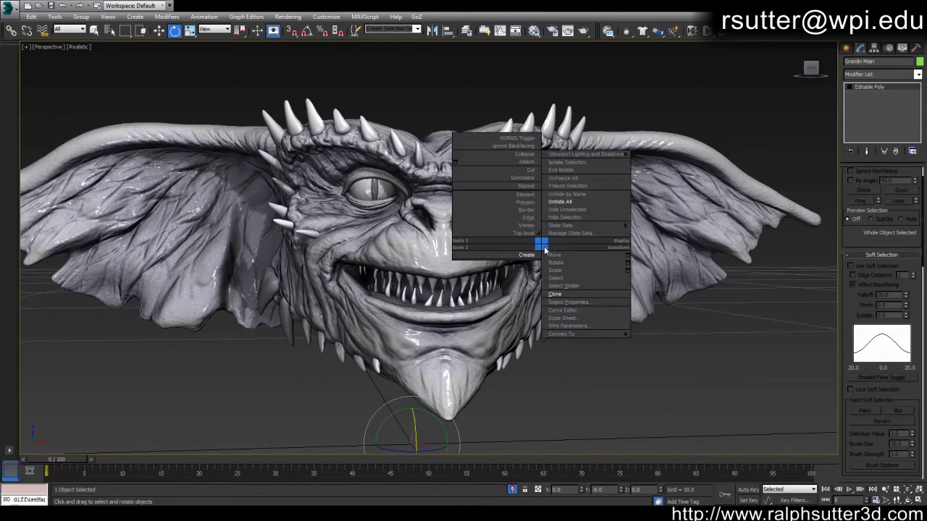
left_click(572, 294)
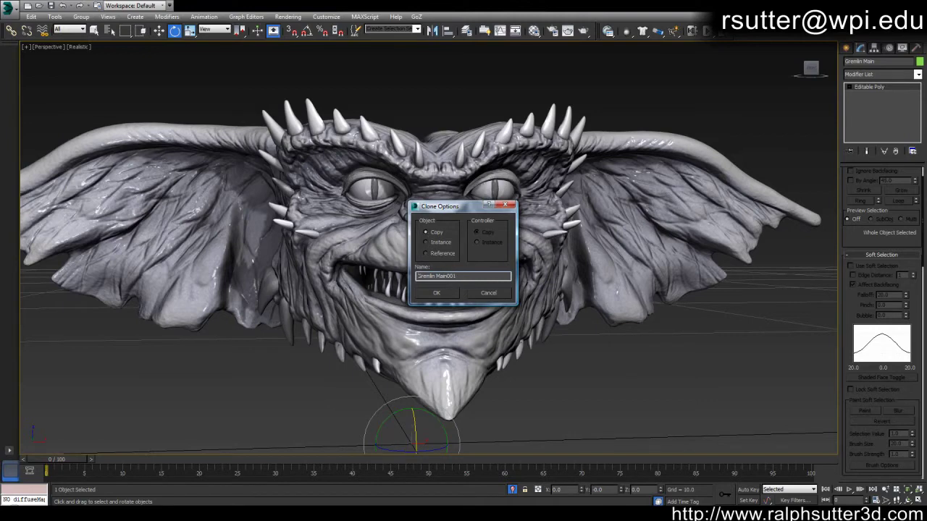
left_click_drag(418, 276, 456, 276)
type("Smile")
left_click(438, 292)
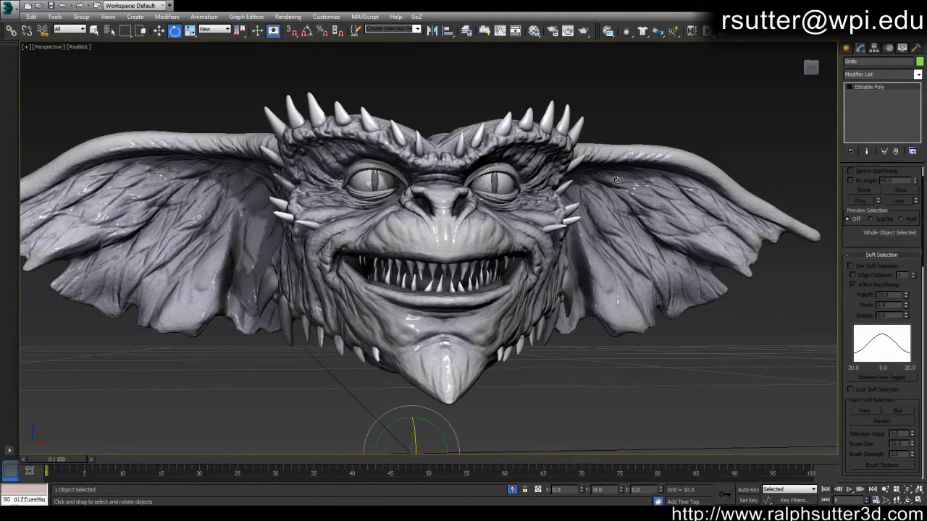
- Send the Smile mesh to ZBrush through GoZ
middle_click_drag(617, 180, 616, 185, "alt")
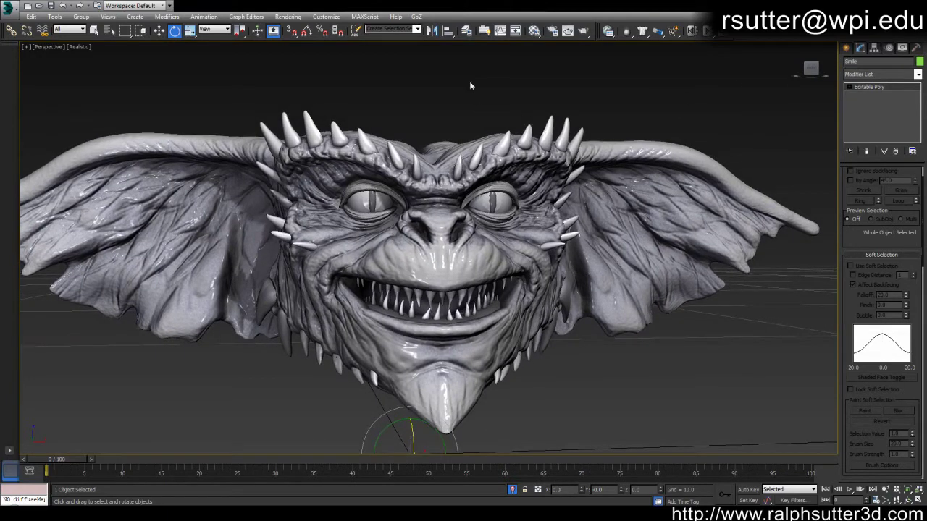
left_click(417, 17)
left_click(424, 29)
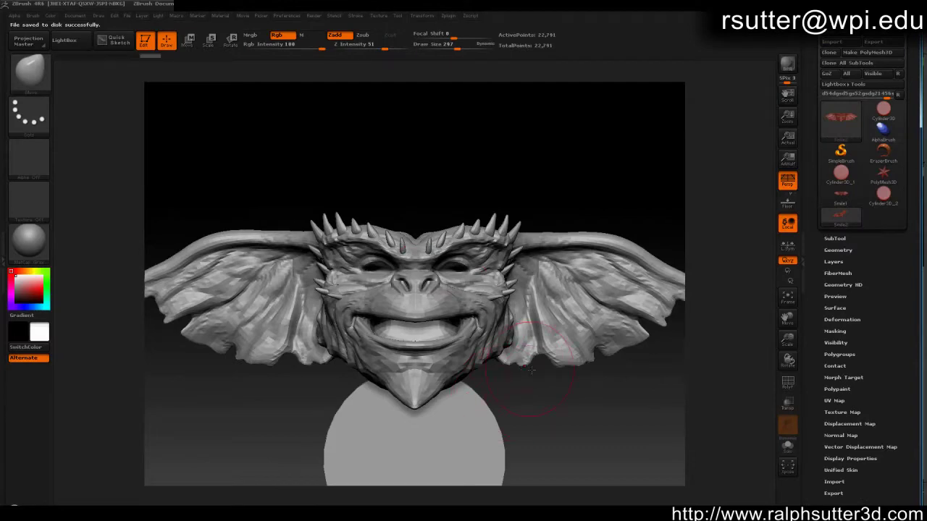
- Frame the head from the front and choose the Move sculpting brush
left_click_drag(565, 417, 597, 438)
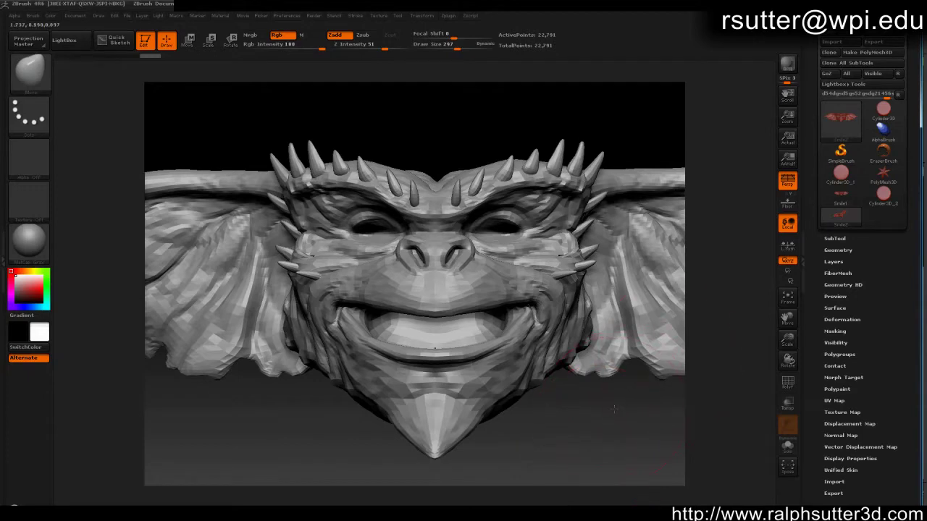
left_click_drag(597, 439, 572, 413)
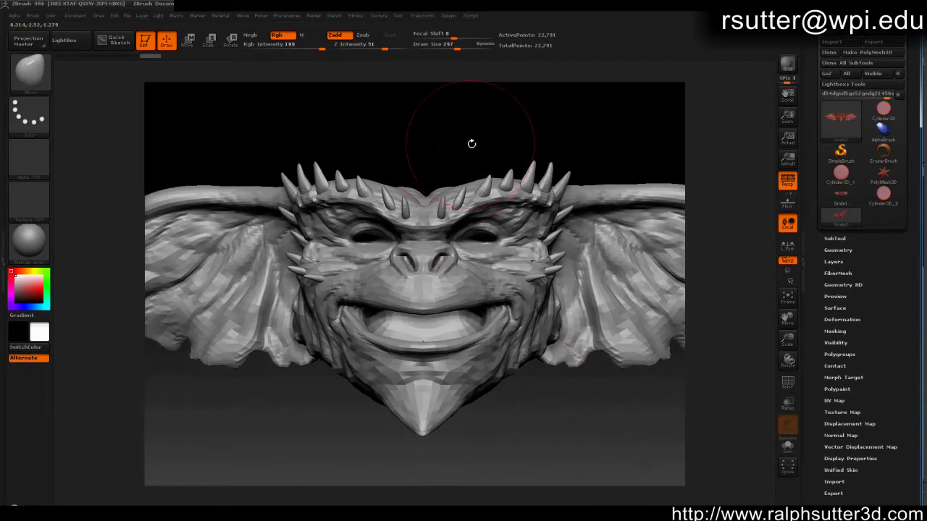
left_click_drag(473, 143, 421, 184)
mouse_move(463, 149)
left_mouse_down()
mouse_move(466, 135)
mouse_move(488, 127)
mouse_move(493, 135)
mouse_move(447, 145)
left_mouse_up()
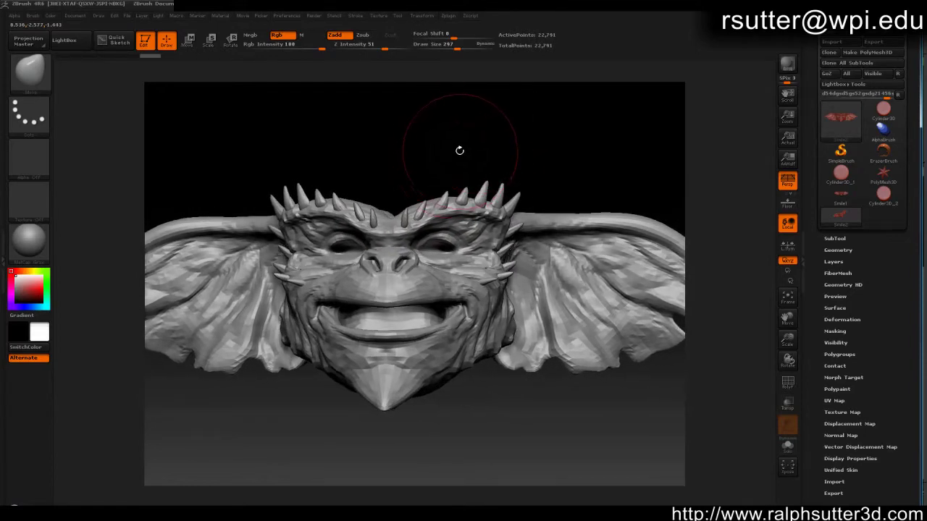
key("b")
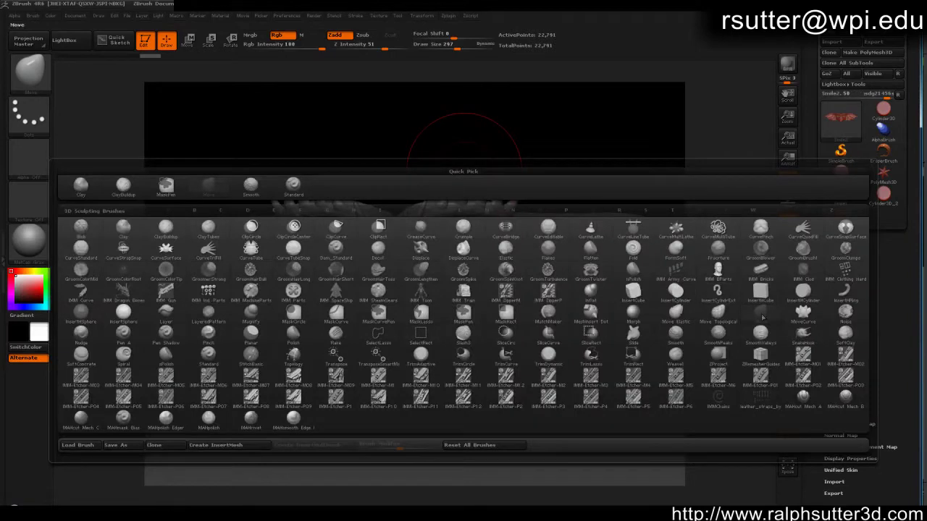
left_click(761, 313)
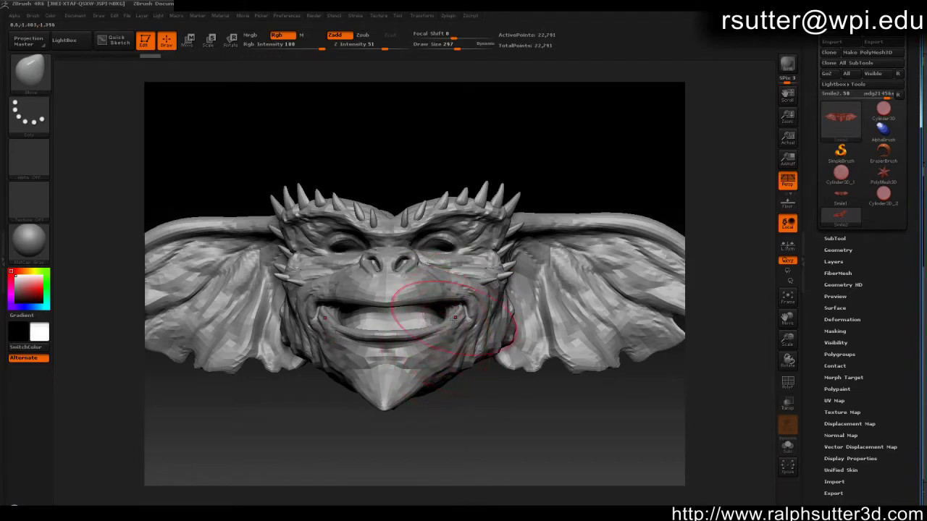
- Pull the mouth corners upward and outward symmetrically into a broad smile, checking the lips from the front and side
left_click_drag(455, 318, 467, 290)
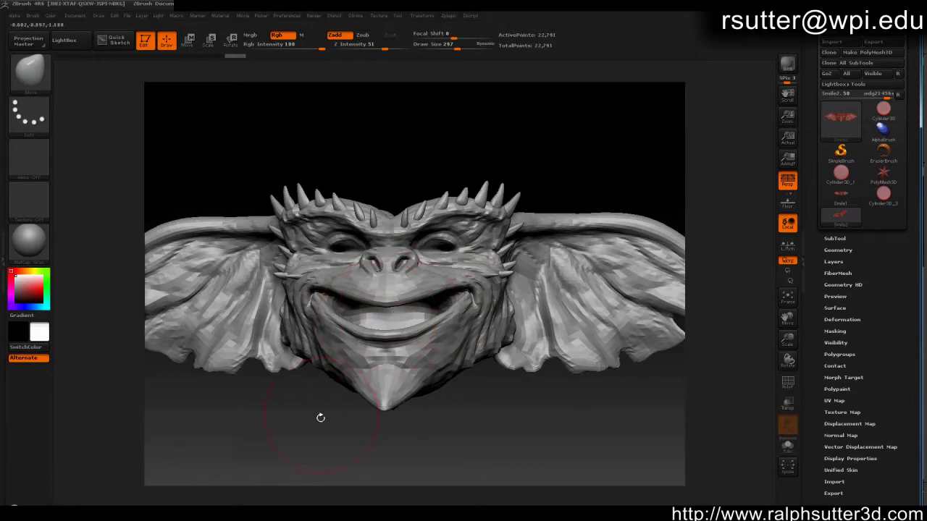
left_click_drag(321, 418, 366, 412)
left_click_drag(523, 289, 555, 291)
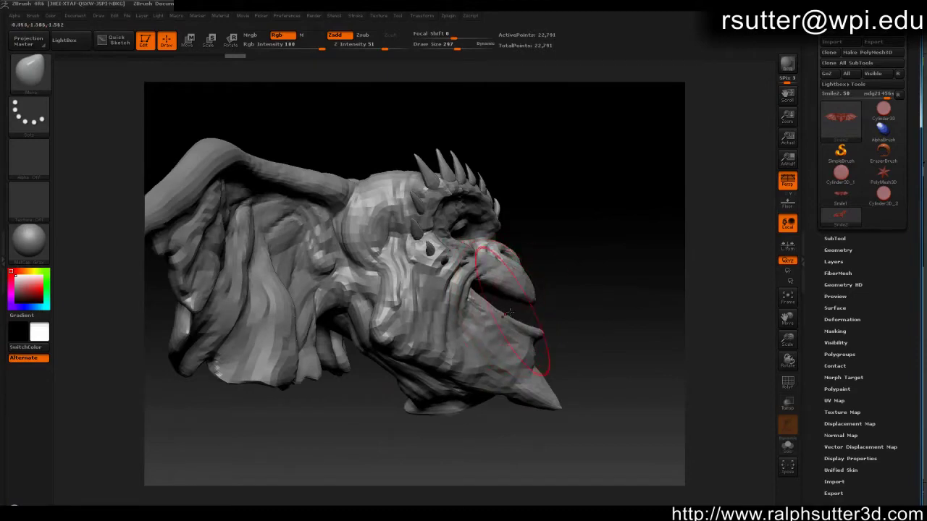
mouse_move(557, 275)
left_mouse_down()
mouse_move(581, 287)
mouse_move(532, 300)
left_mouse_up()
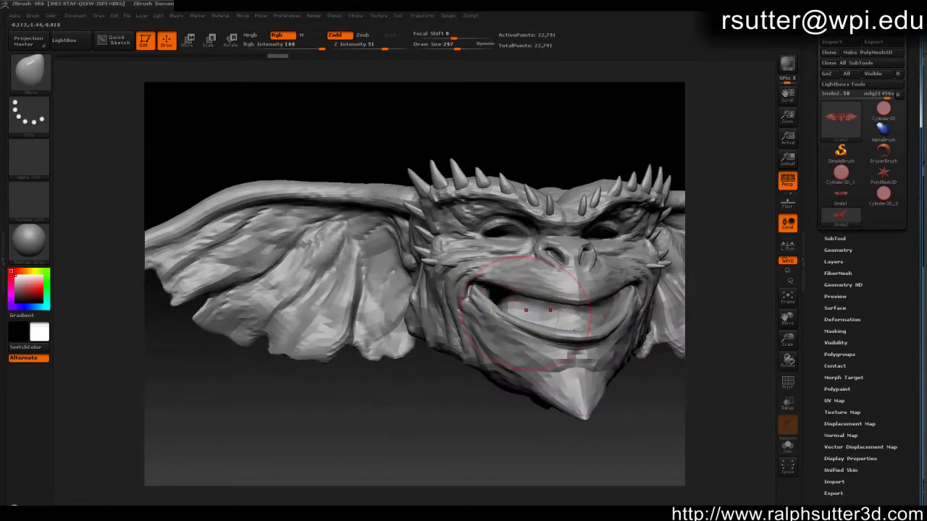
left_click_drag(366, 410, 349, 415)
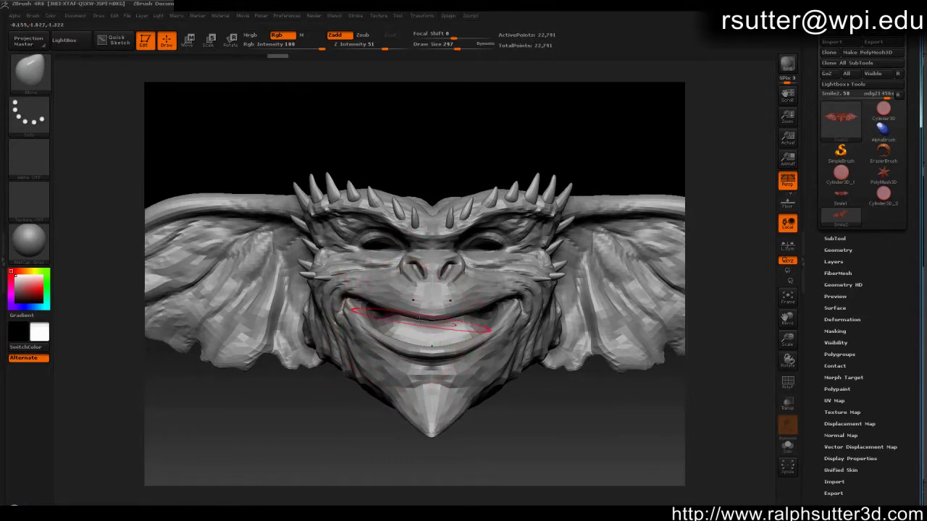
mouse_move(324, 421)
left_mouse_down()
mouse_move(369, 391)
mouse_move(318, 422)
left_mouse_up()
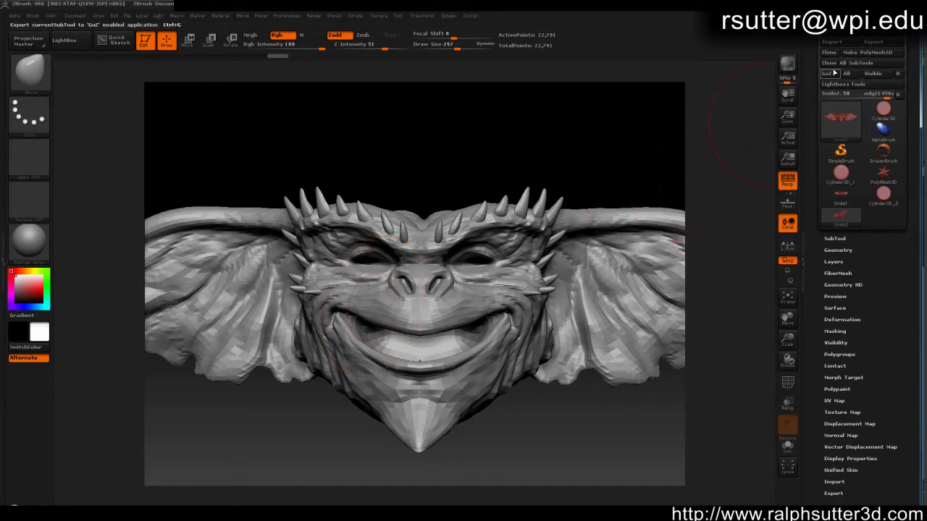
- Export the sculpted head back to 3ds Max through GoZ, continuing past the information notice
left_click(827, 74)
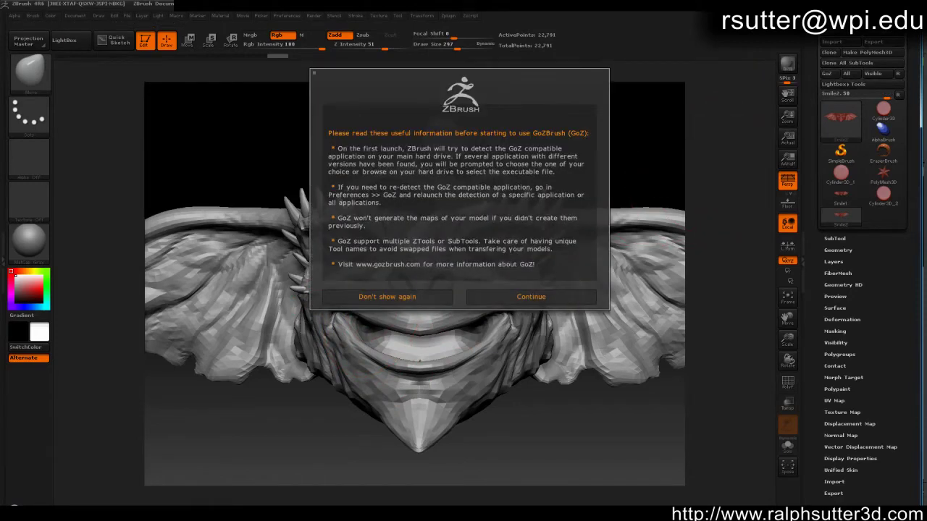
left_click(578, 298)
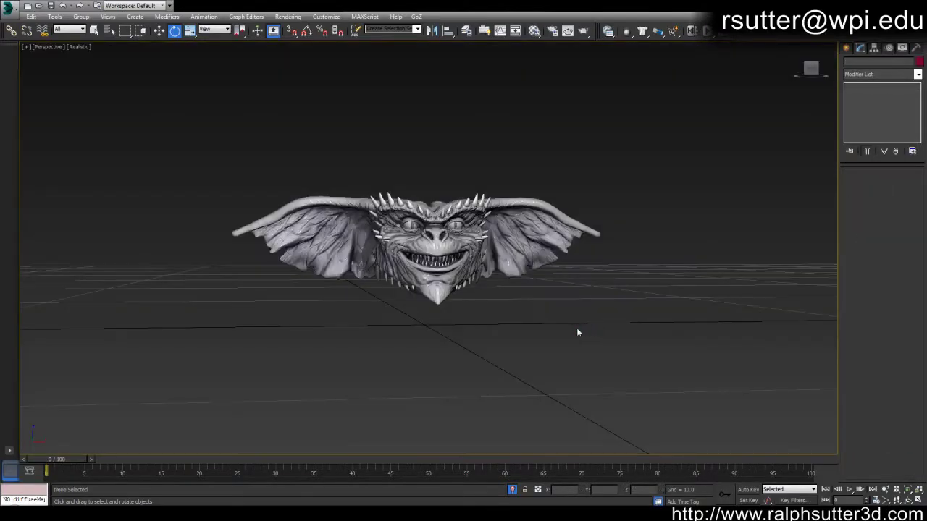
scroll(525, 324, "up", 2)
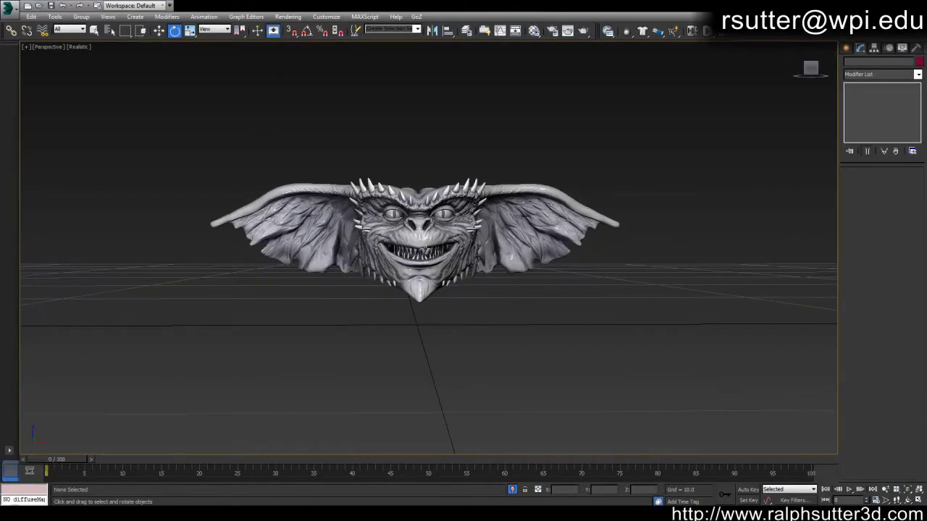
- Select the Smile mesh overlapping Gremlin Main and move it along X to about -5.3, beside the main head
left_click(426, 250)
middle_click_drag(435, 253, 451, 266)
key("F3")
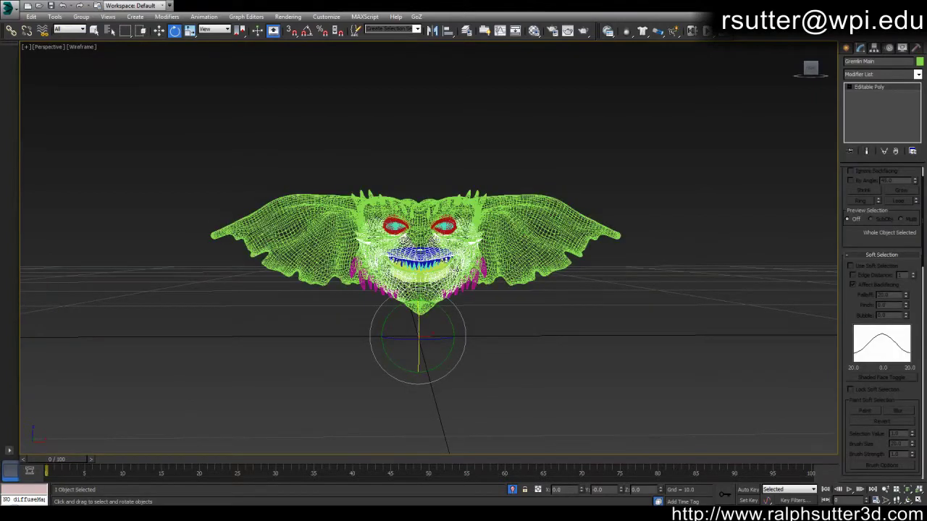
left_click(516, 247)
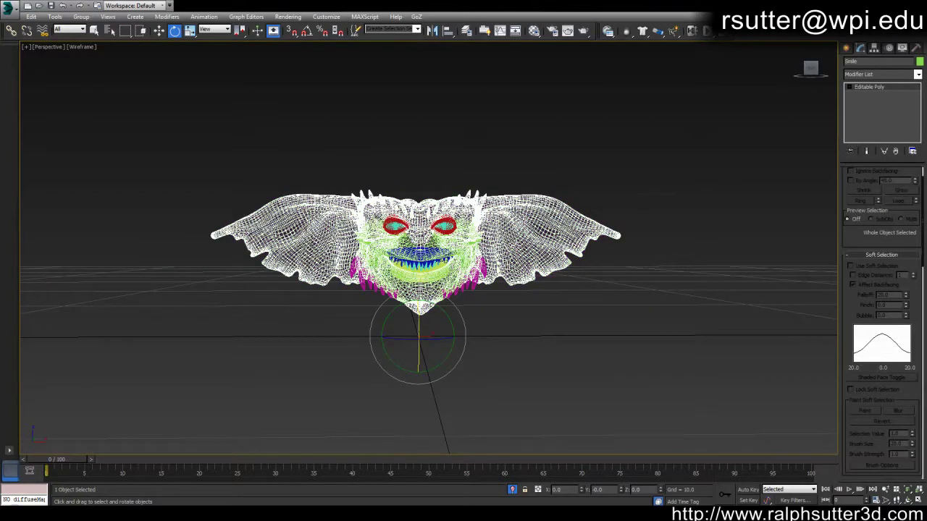
key("F3")
key("w")
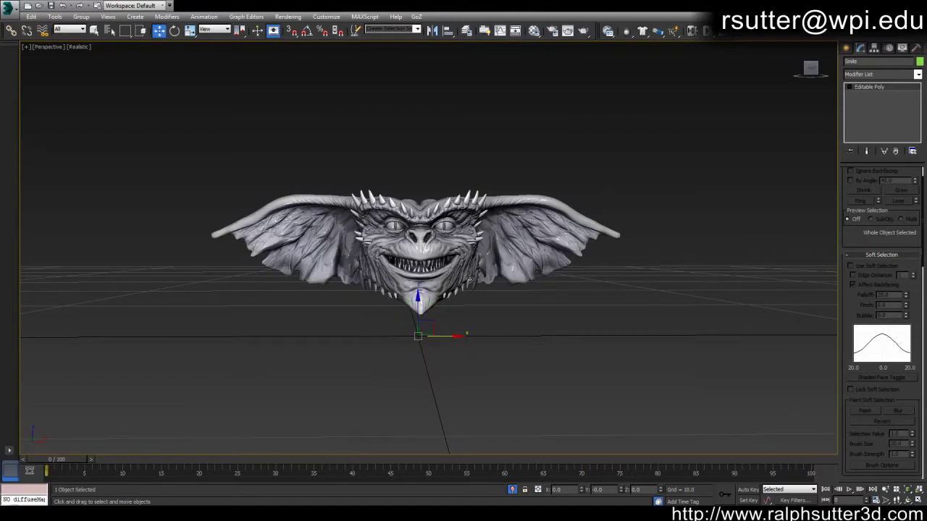
left_click_drag(452, 335, 171, 335)
middle_click_drag(425, 334, 251, 276, "alt")
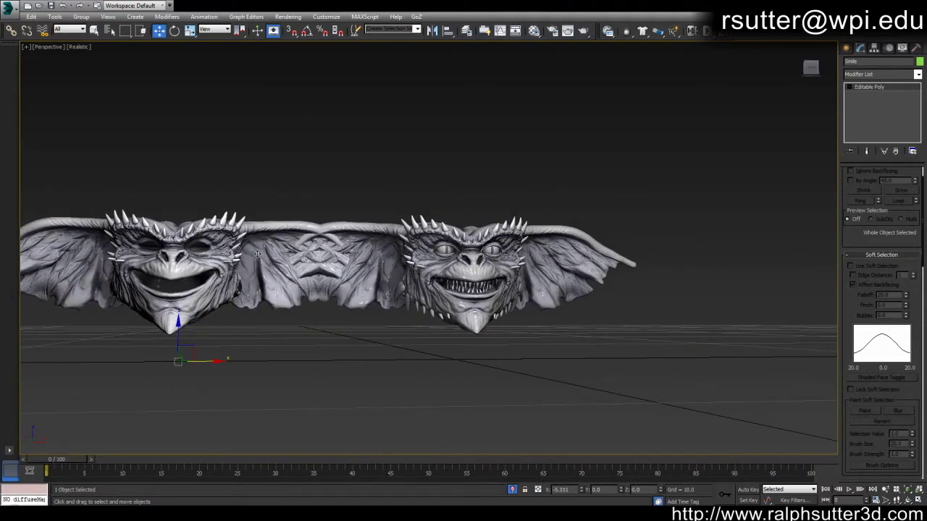
middle_click_drag(321, 323, 133, 255, "alt")
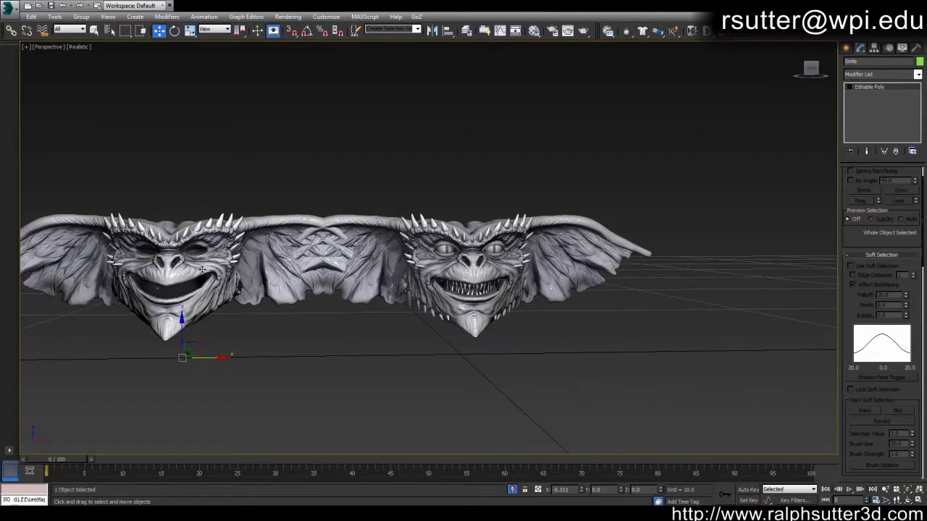
- Reposition the Smile head above and beside the main head, at about X -3.7 and Z 2.4
left_click_drag(217, 360, 233, 371)
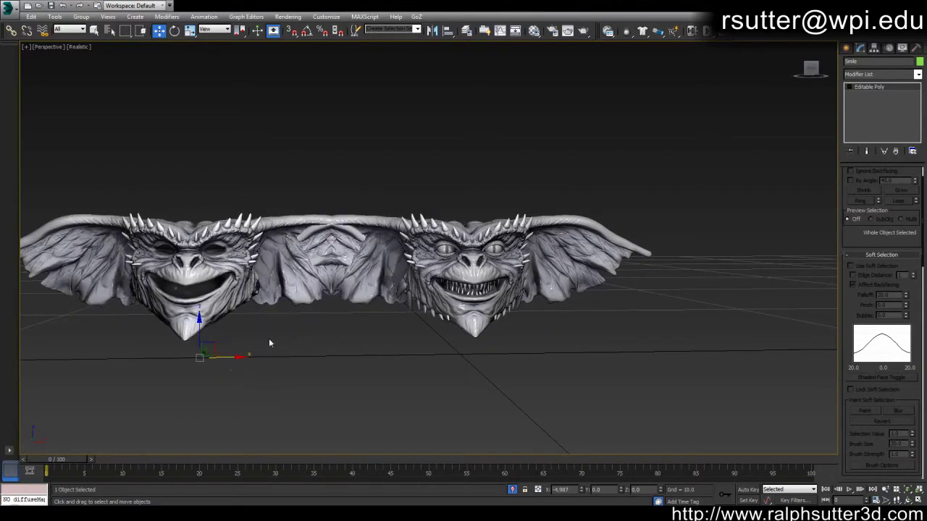
middle_click_drag(304, 319, 301, 316, "alt")
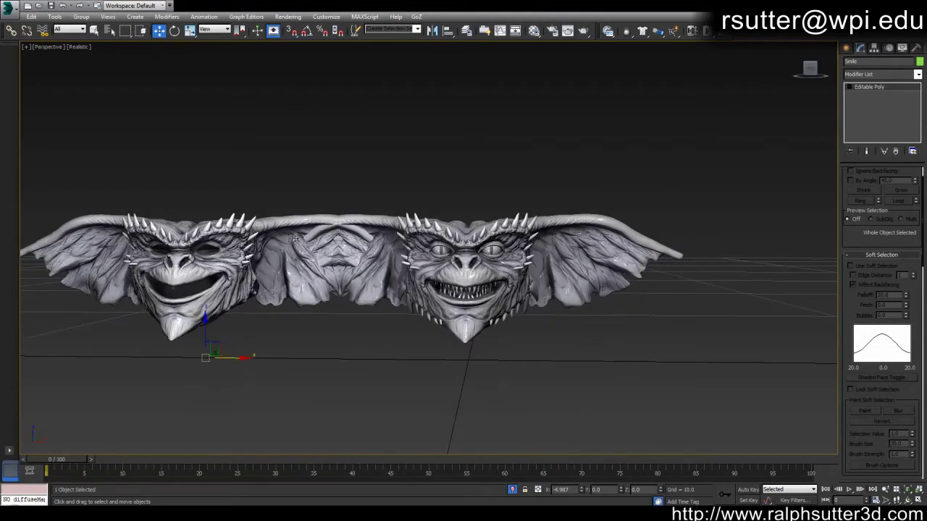
middle_click_drag(437, 269, 333, 287, "alt")
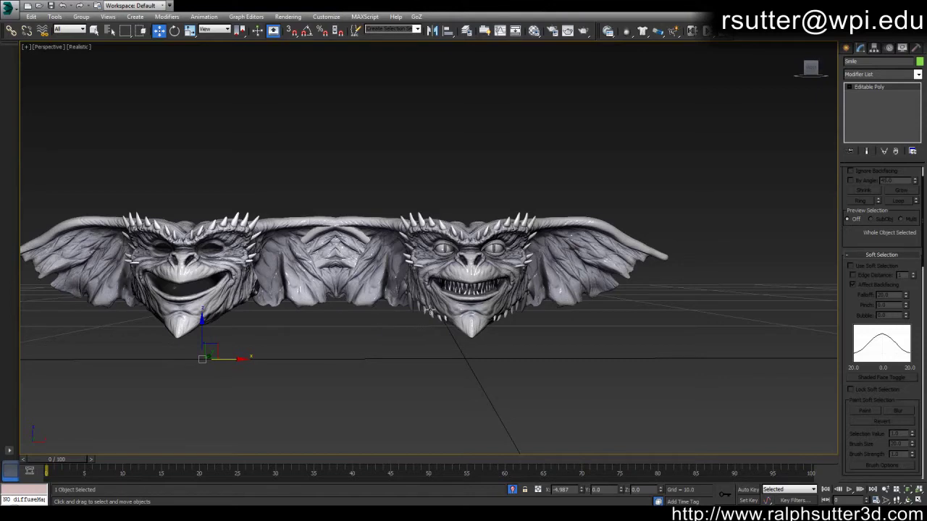
left_click_drag(217, 346, 288, 217)
middle_click_drag(439, 323, 438, 327, "alt")
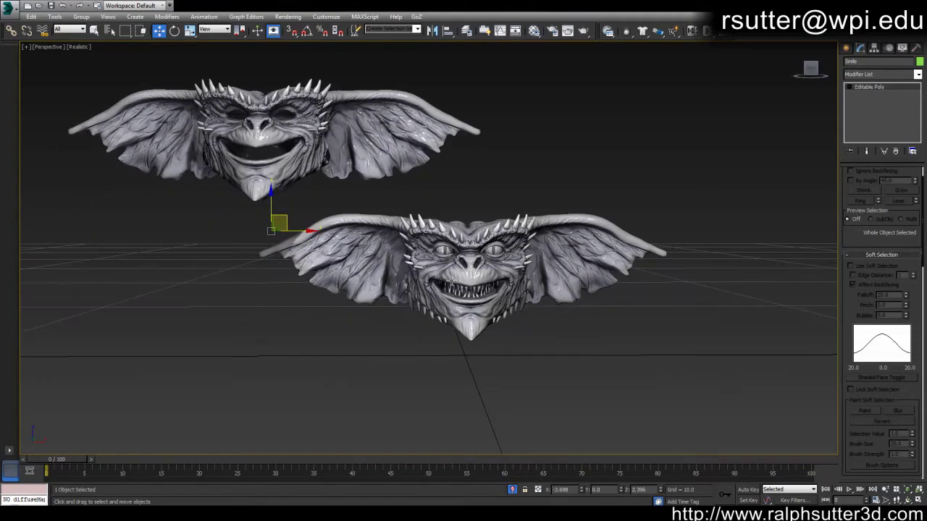
- Add a Morpher modifier to the Gremlin Main mesh
left_click(464, 268)
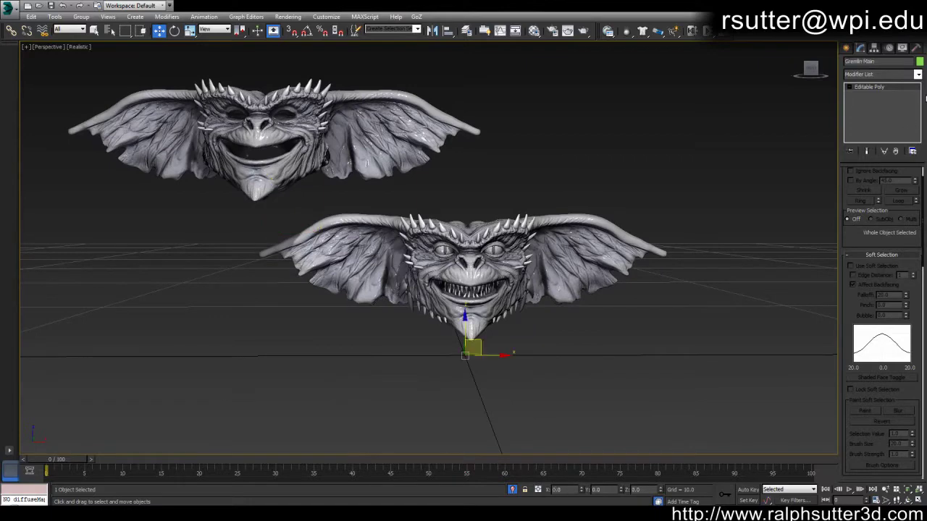
left_click(917, 74)
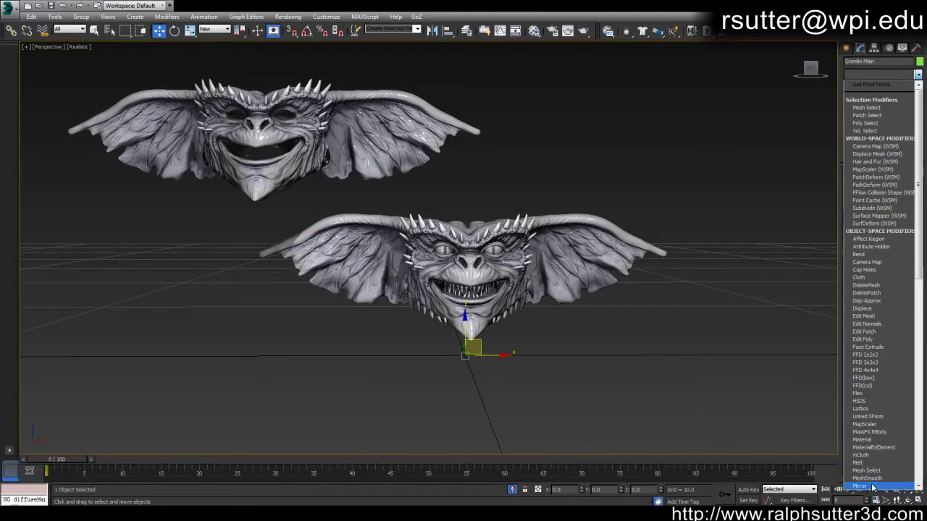
key("Down")
key("Down")
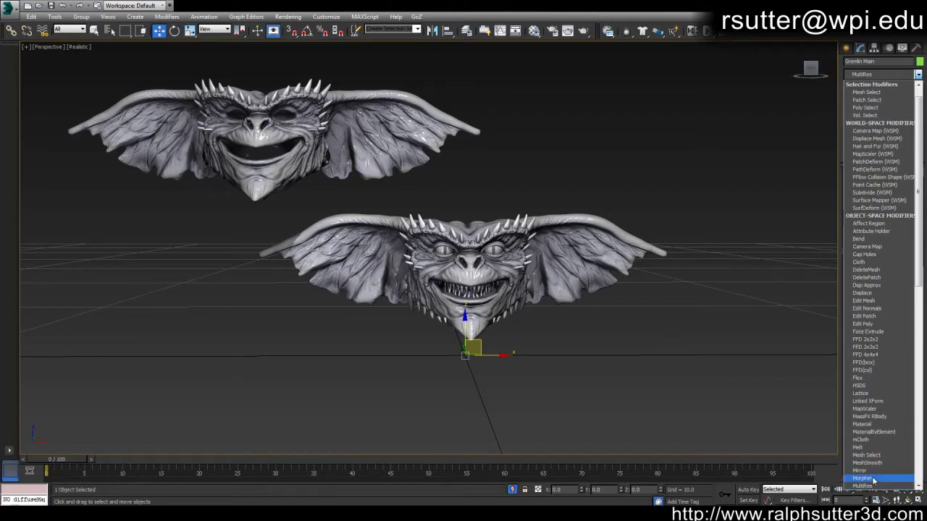
left_click(872, 479)
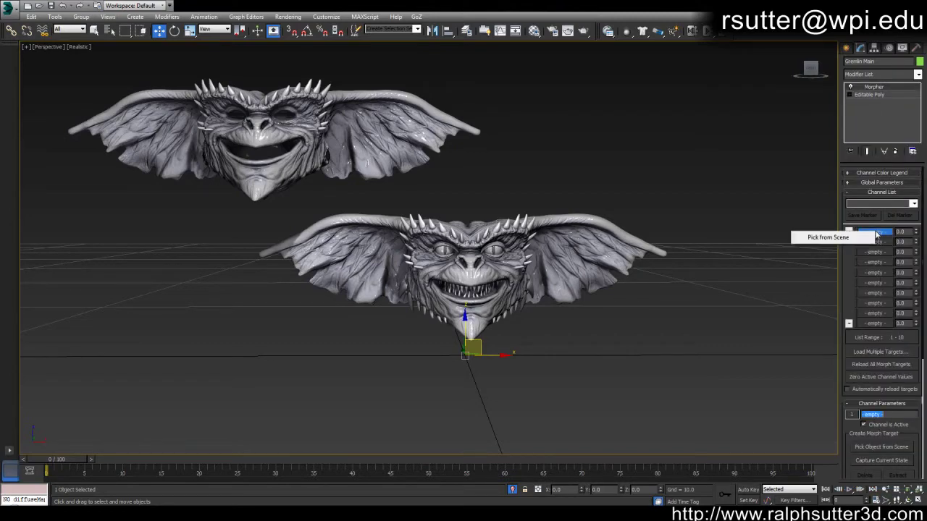
- Load the Smile mesh from the scene as the target of the first Morpher channel on Gremlin Main
left_click(881, 446)
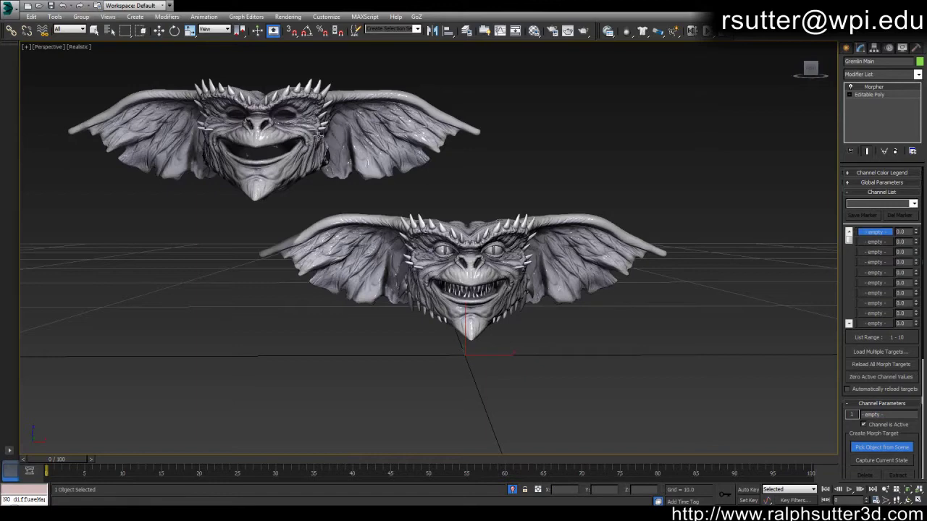
left_click(308, 135)
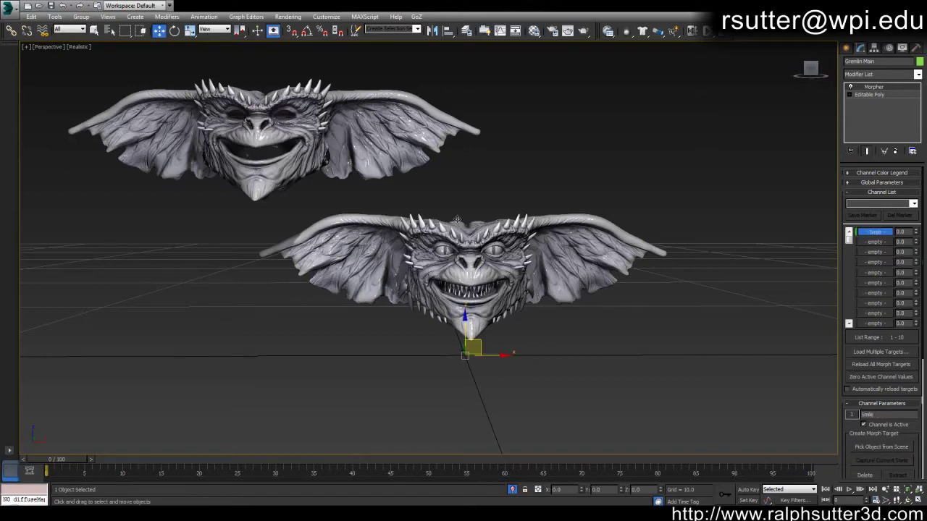
- Vary the Smile channel's strength and inspect the main head up close from several angles
middle_click_drag(455, 220, 467, 221, "alt")
scroll(531, 267, "up", 6)
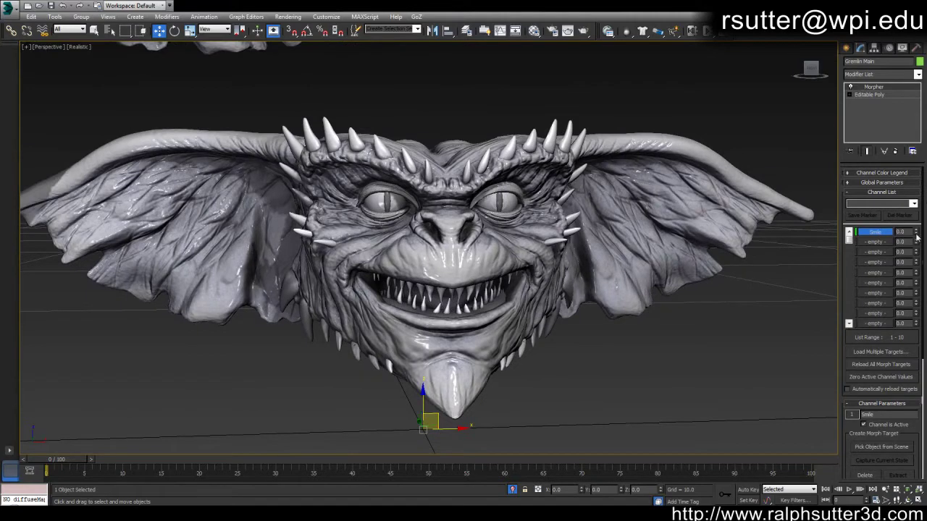
left_click_drag(917, 233, 922, 272)
middle_click_drag(492, 244, 539, 246, "alt")
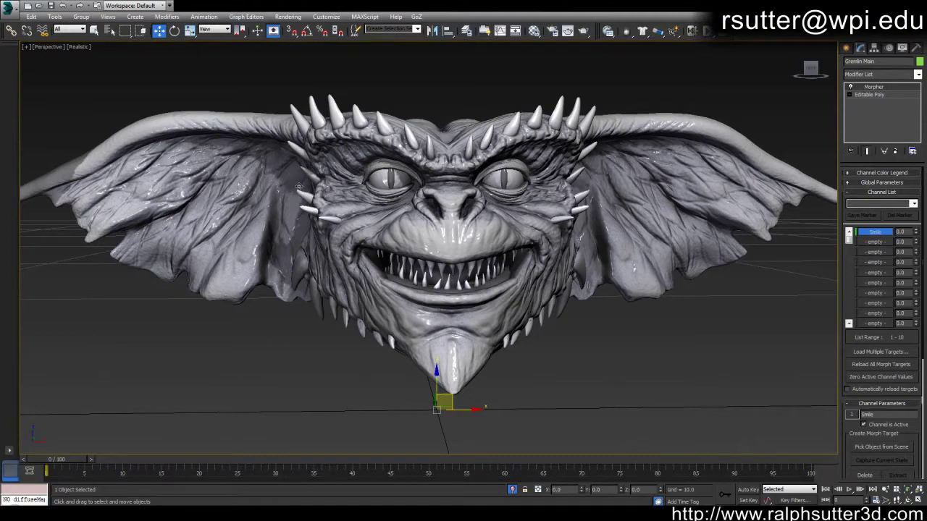
middle_click_drag(298, 186, 365, 200, "alt")
middle_click_drag(563, 210, 568, 230, "alt")
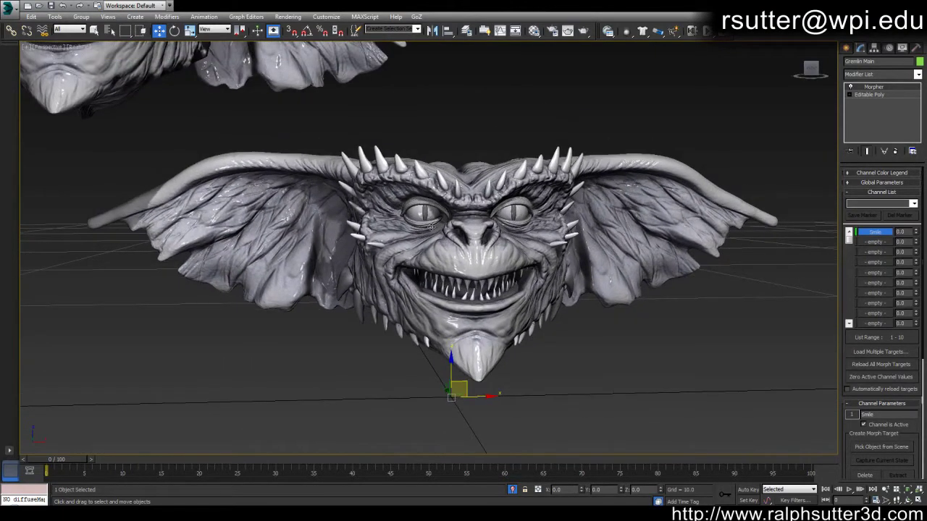
middle_click_drag(432, 228, 493, 221, "alt")
middle_click_drag(441, 147, 435, 160, "alt")
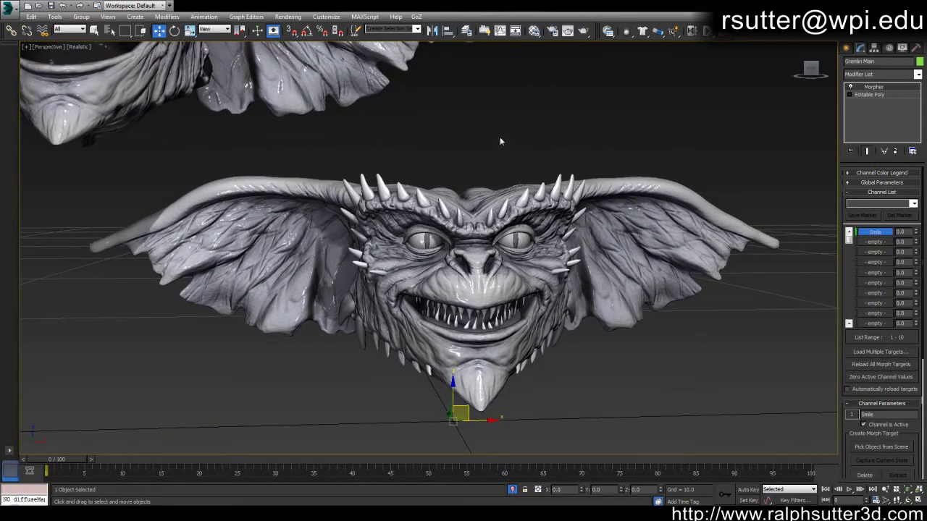
- Delete the separate Smile head from the scene
middle_click_drag(501, 142, 501, 154)
left_click(335, 102)
middle_click_drag(499, 202, 494, 176)
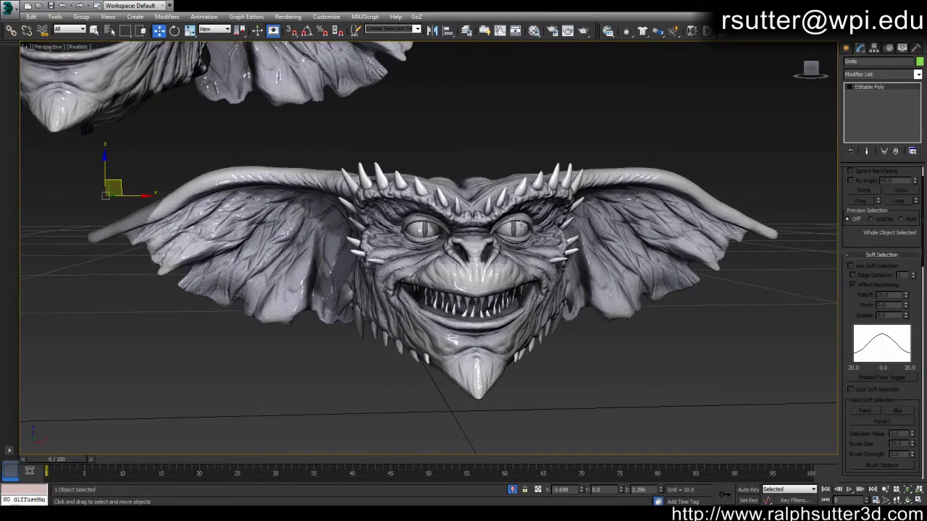
key("Delete")
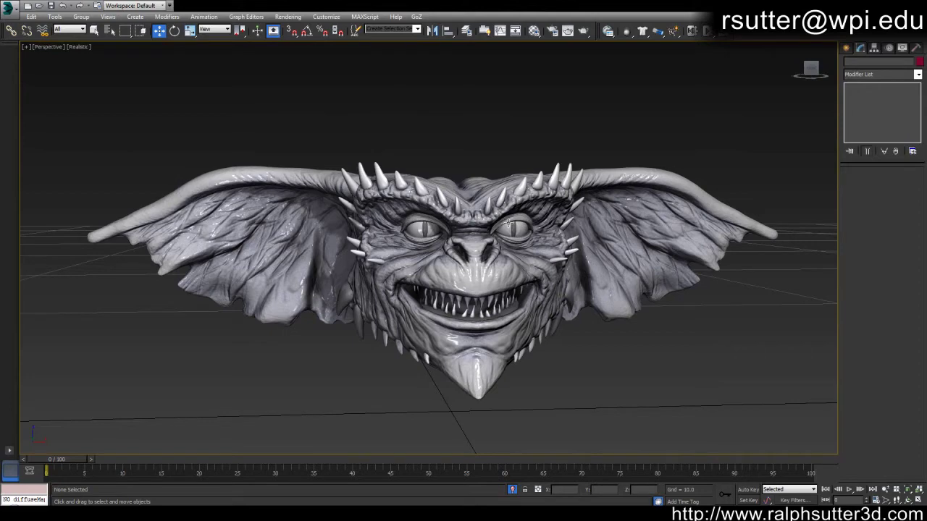
- Replace the Morpher modifier on Gremlin Main by deleting it and pasting the copied Morpher with the full set of facial channels
left_click(609, 234)
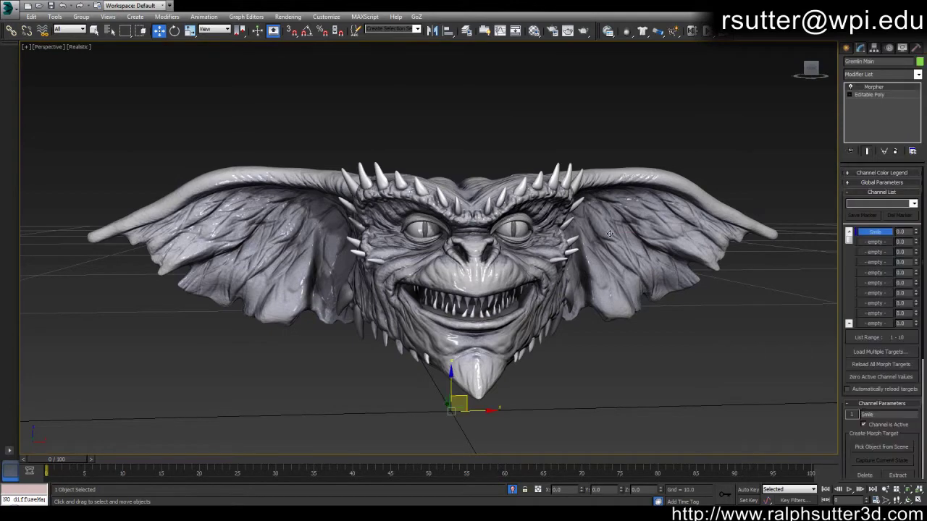
right_click(871, 86)
left_click(756, 99)
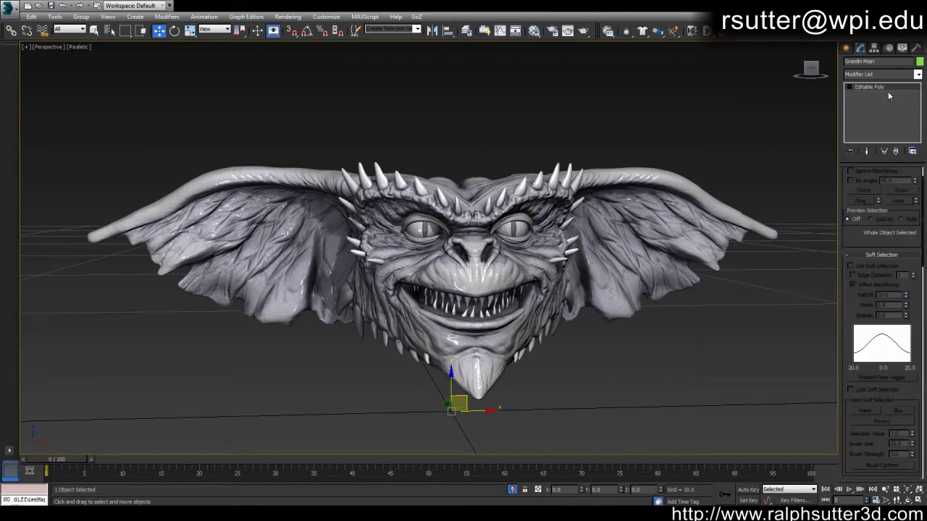
right_click(889, 96)
left_click(796, 89)
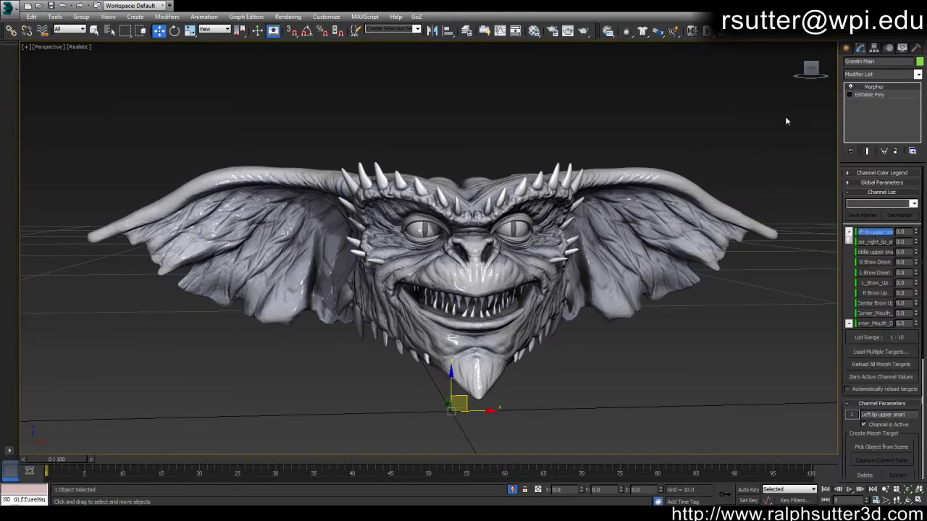
- Examine the main head from several angles and look through the Morpher's list of facial channels
middle_click_drag(578, 273, 570, 275)
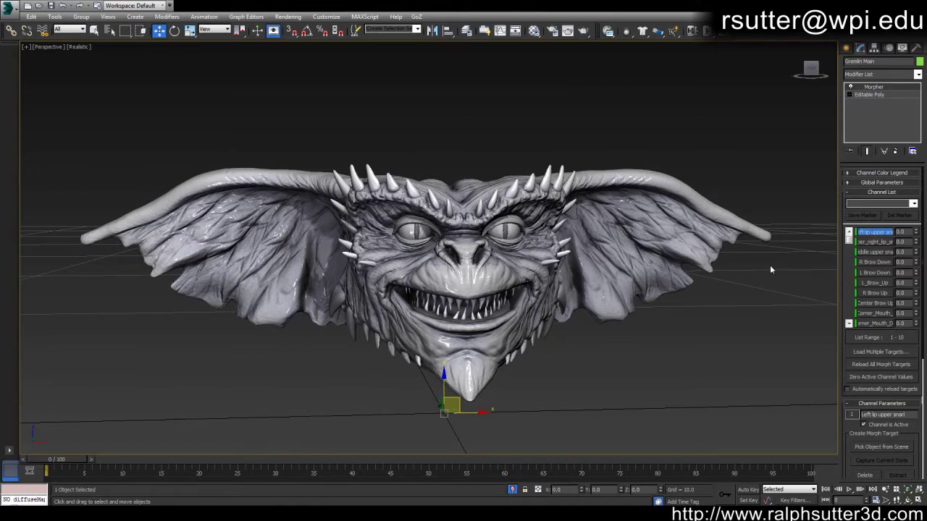
middle_click_drag(771, 269, 726, 258)
middle_click_drag(562, 234, 570, 244, "alt")
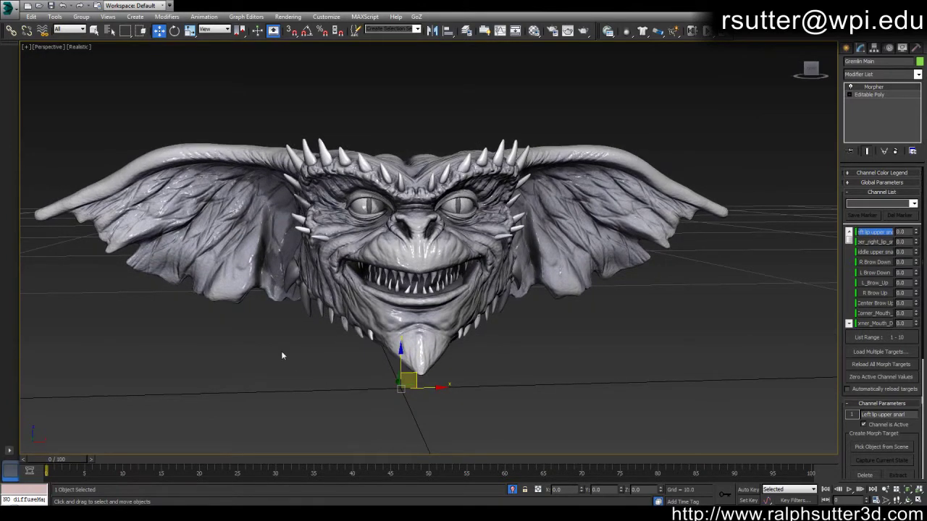
middle_click_drag(282, 352, 300, 363, "alt")
middle_click_drag(447, 336, 447, 336, "alt")
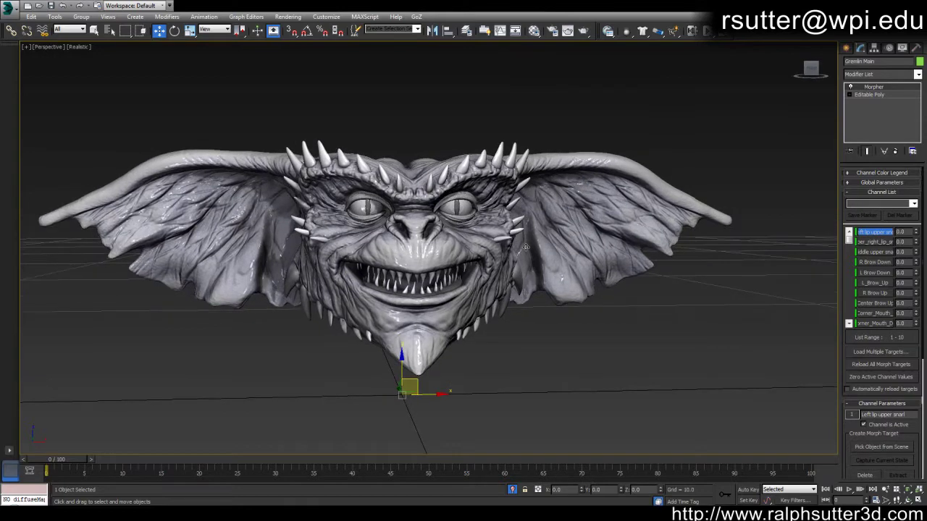
middle_click_drag(524, 248, 674, 235, "alt")
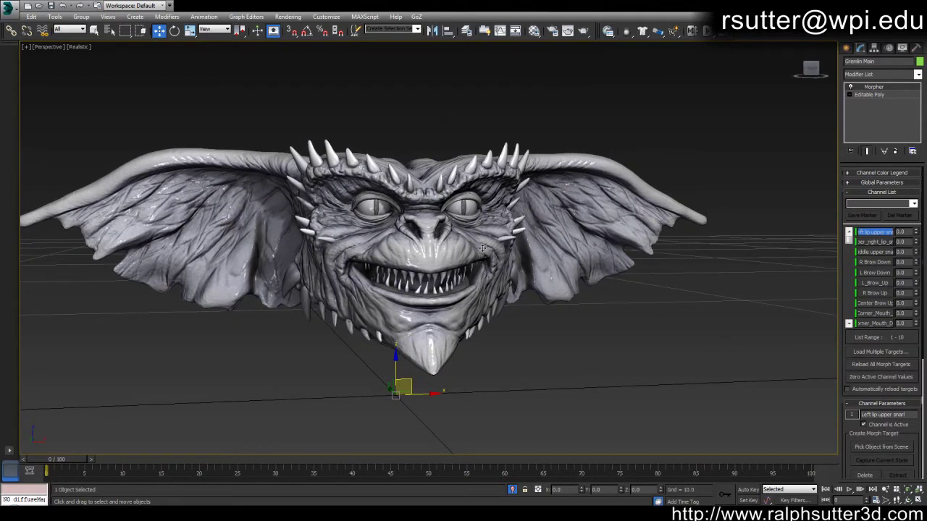
middle_click_drag(561, 229, 643, 213, "alt")
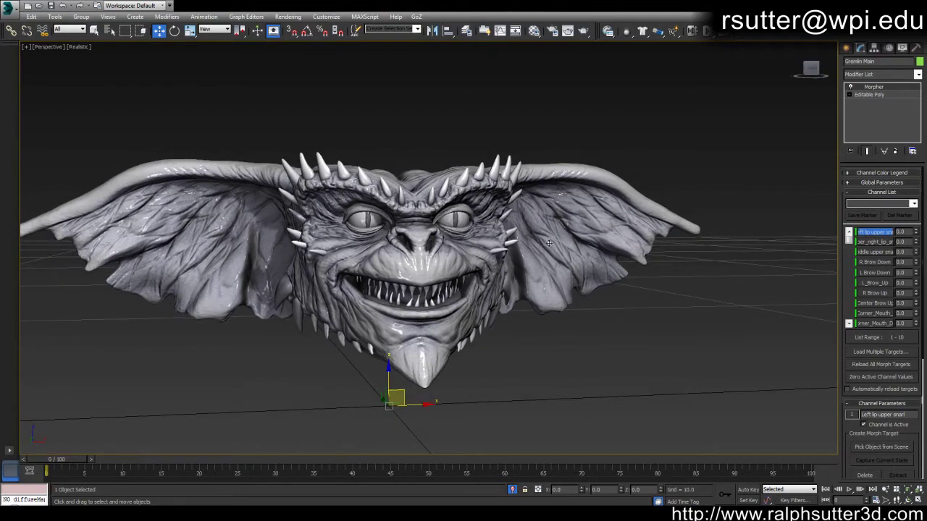
scroll(549, 243, "down", 3)
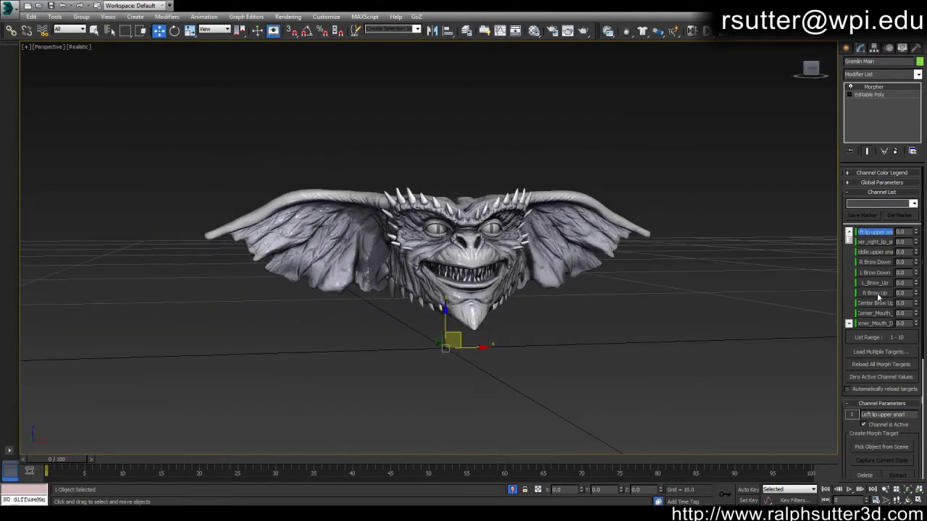
mouse_move(849, 239)
left_mouse_down()
mouse_move(849, 253)
mouse_move(849, 233)
left_mouse_up()
middle_click_drag(672, 274, 604, 298)
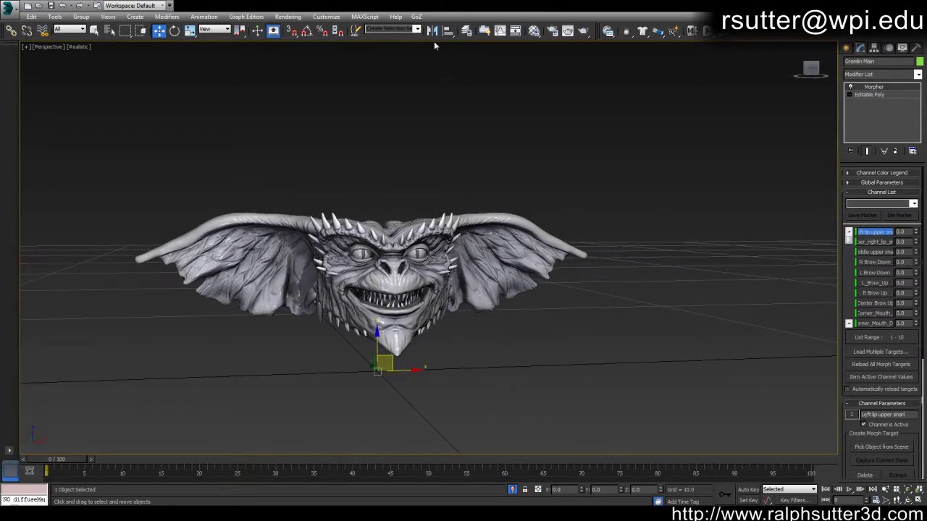
- Unhide the Morph targets layer and close the layer manager
left_click(466, 30)
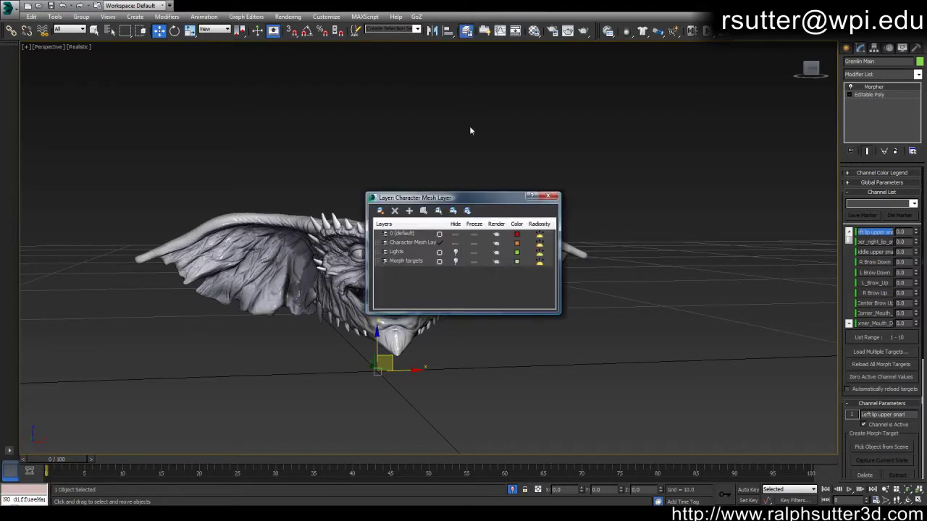
left_click(454, 263)
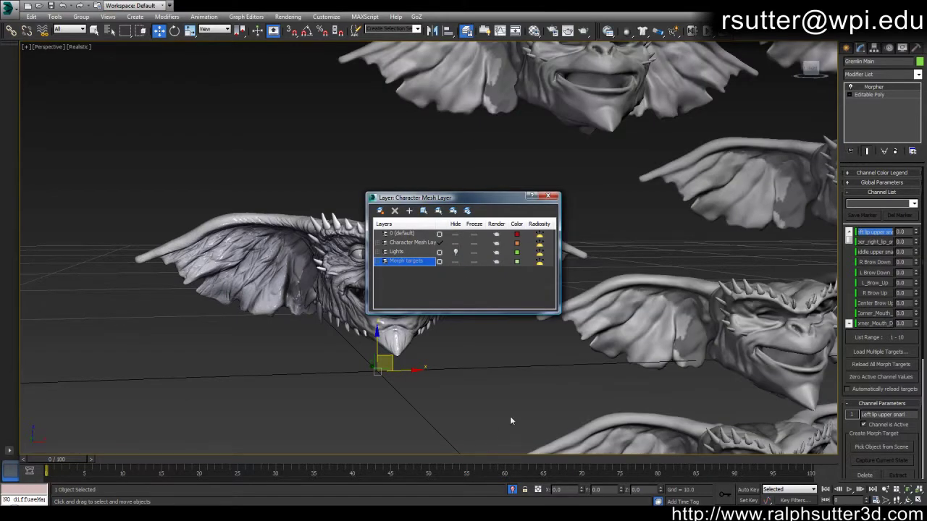
left_click(549, 196)
- Survey the whole array of morph target heads beside the main head
middle_click_drag(549, 196, 358, 274, "alt")
scroll(357, 274, "down", 15)
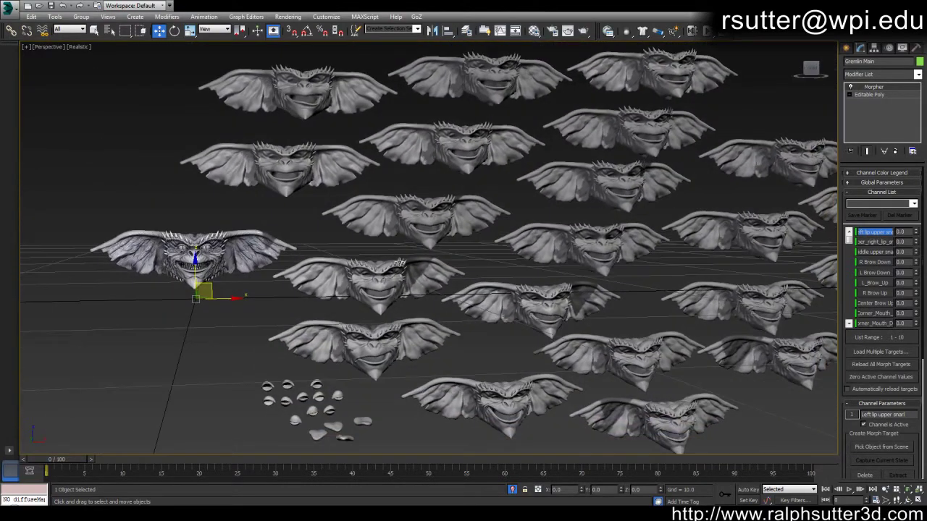
middle_click_drag(469, 271, 447, 234)
middle_click_drag(425, 286, 366, 307)
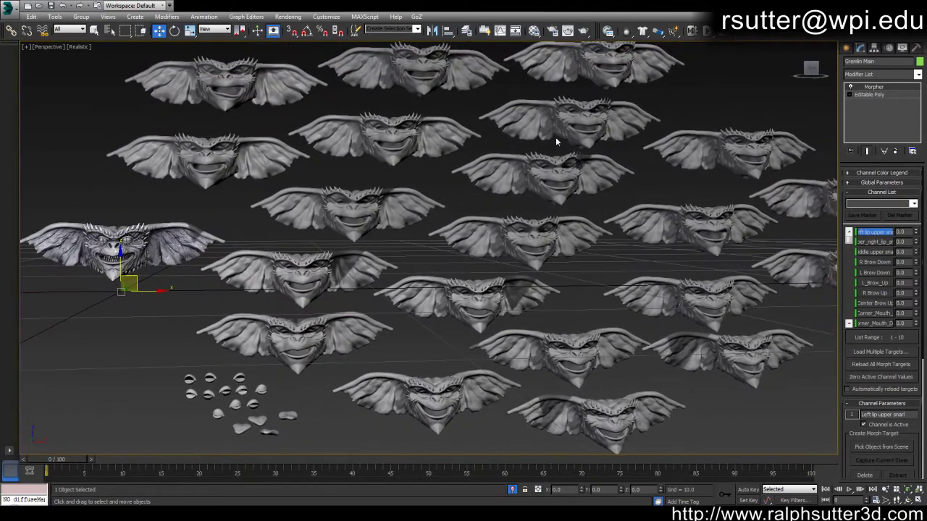
middle_click_drag(631, 210, 605, 198, "alt")
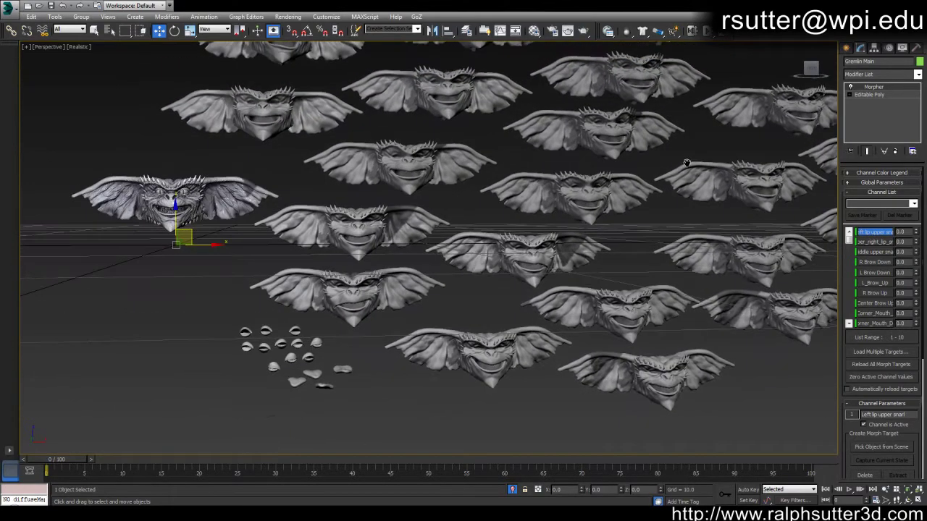
middle_click_drag(524, 226, 483, 241, "alt")
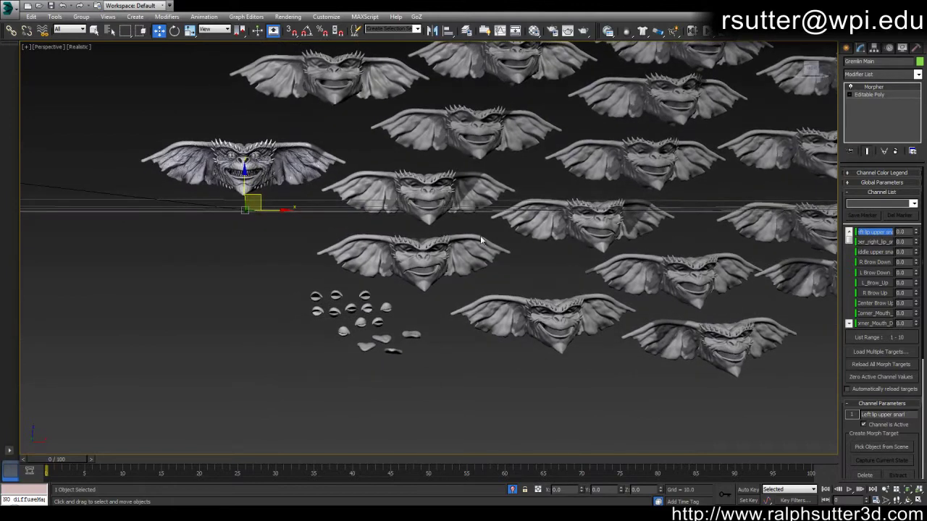
- Select the R Corner Mouth Down target and compare its shape with the neighbouring heads and the main head
left_click(421, 260)
scroll(427, 262, "up", 5)
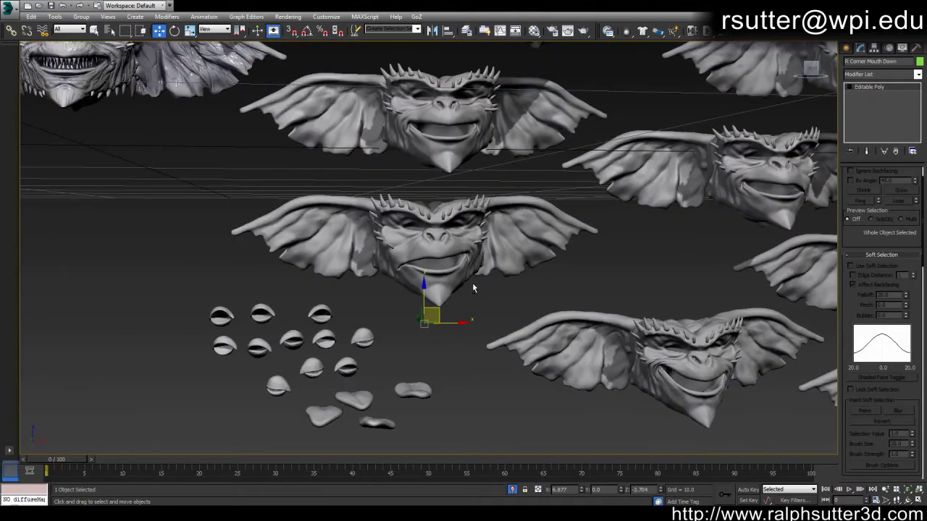
middle_click_drag(472, 288, 462, 283, "alt")
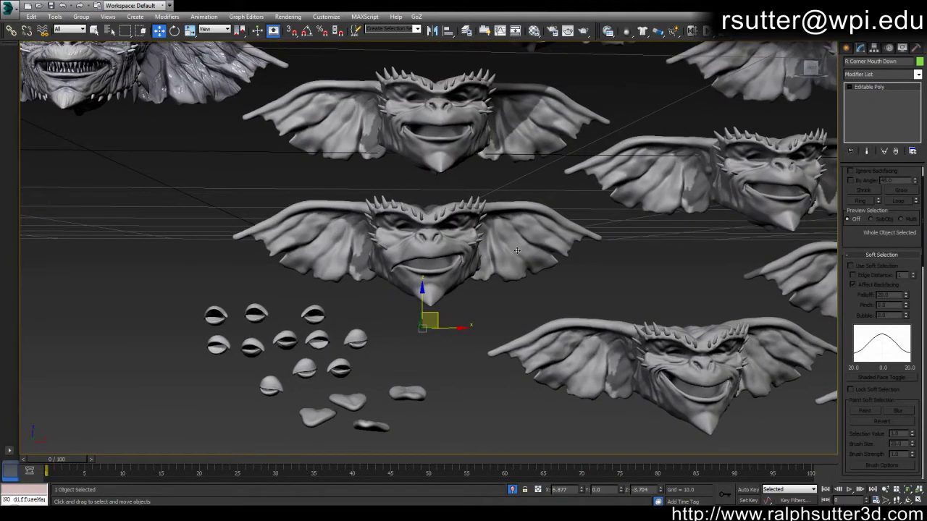
middle_click_drag(517, 251, 527, 276)
middle_click_drag(491, 197, 509, 251, "alt")
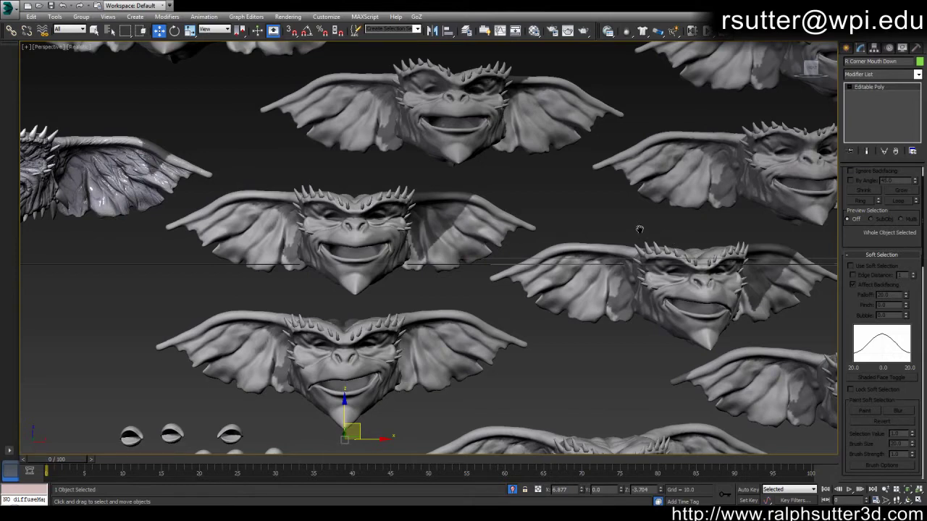
middle_click_drag(640, 229, 617, 254)
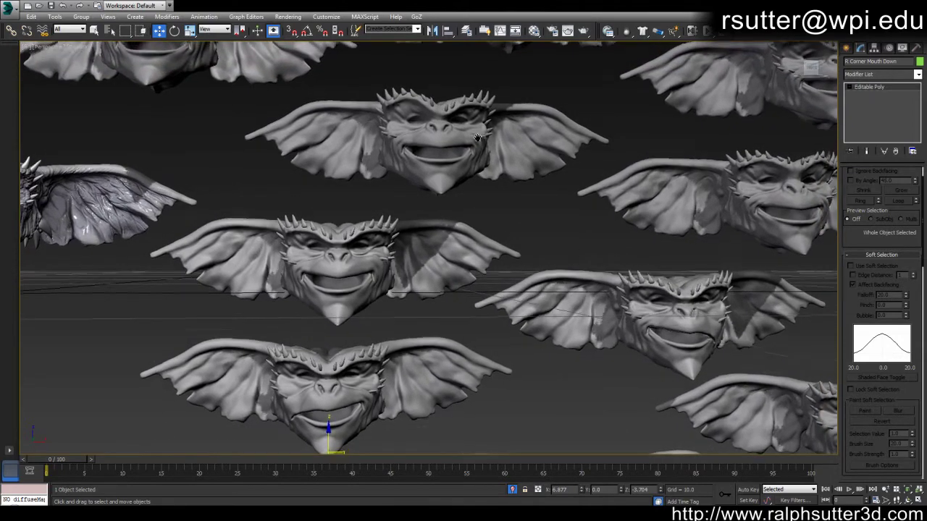
middle_click_drag(476, 134, 487, 155)
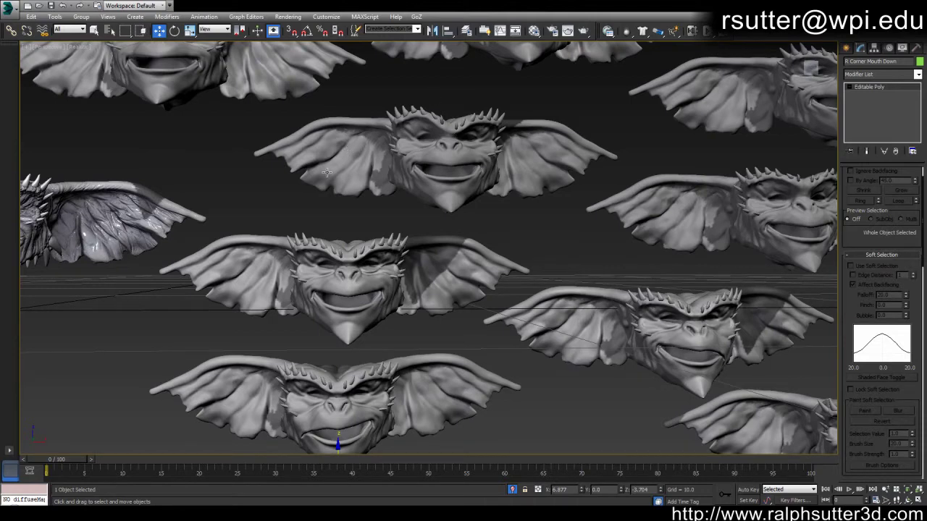
middle_click_drag(261, 151, 374, 173)
middle_click_drag(306, 174, 476, 174)
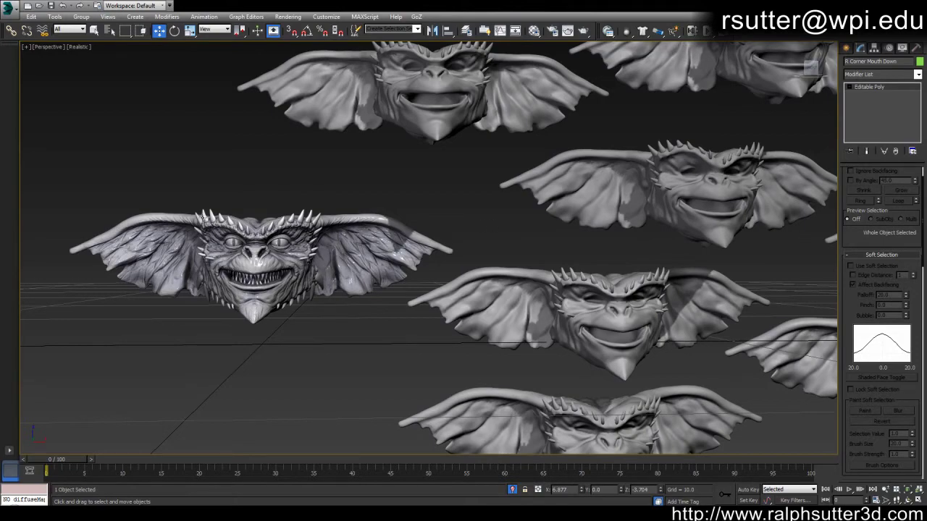
- Inspect the eyelid and tongue morph targets, selecting R Upper Lid Open, the eyelid beside it, L Upper Lid Open and Tongue_Down_Left
middle_click_drag(535, 246, 422, 163)
middle_click_drag(497, 278, 535, 216)
middle_click_drag(579, 322, 566, 272)
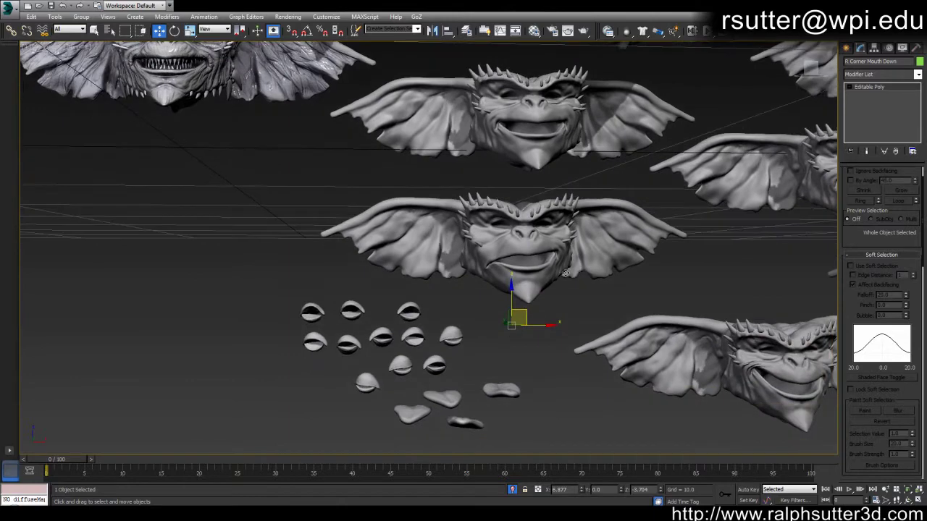
left_click(314, 318)
middle_click_drag(428, 327, 410, 325)
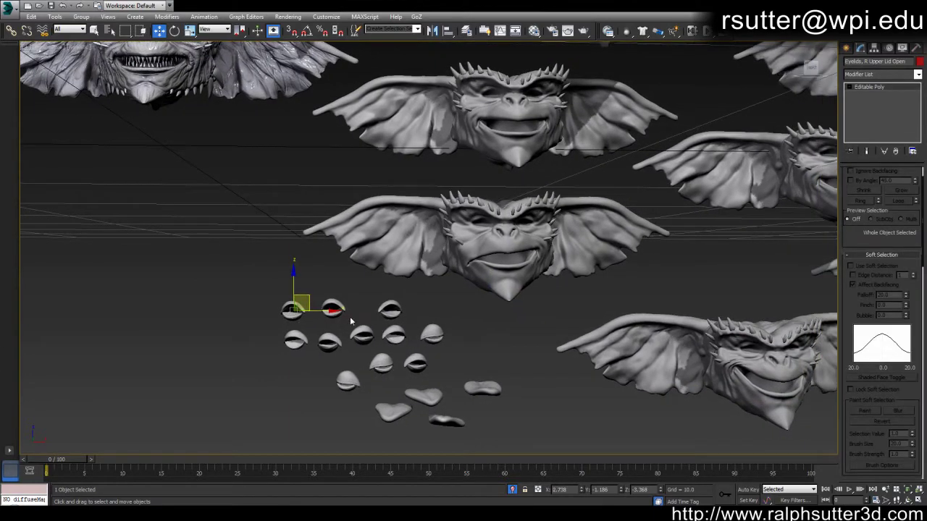
left_click(335, 307)
left_click(391, 309)
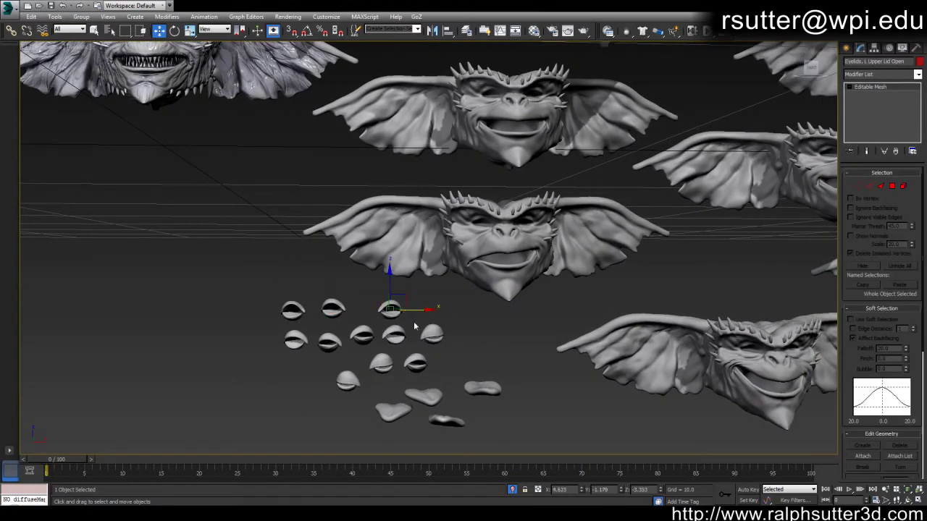
middle_click_drag(390, 378, 361, 366)
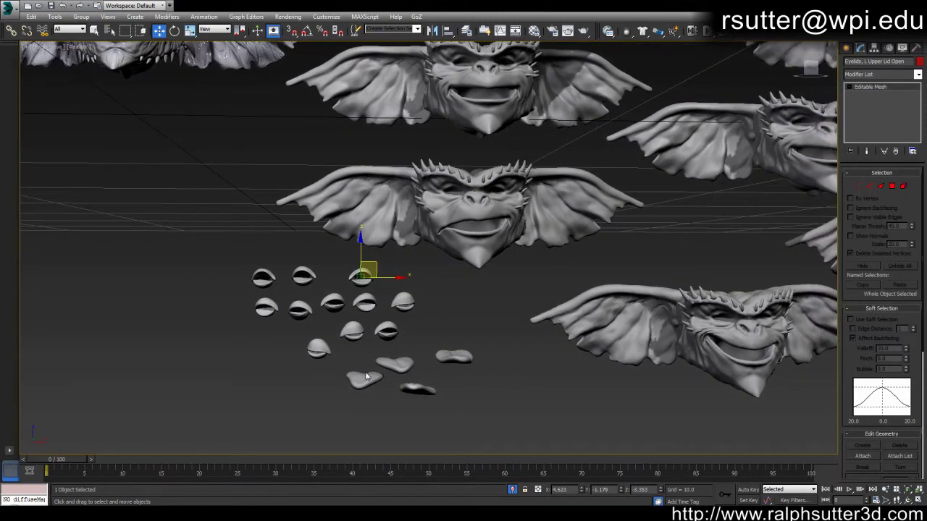
left_click(367, 377)
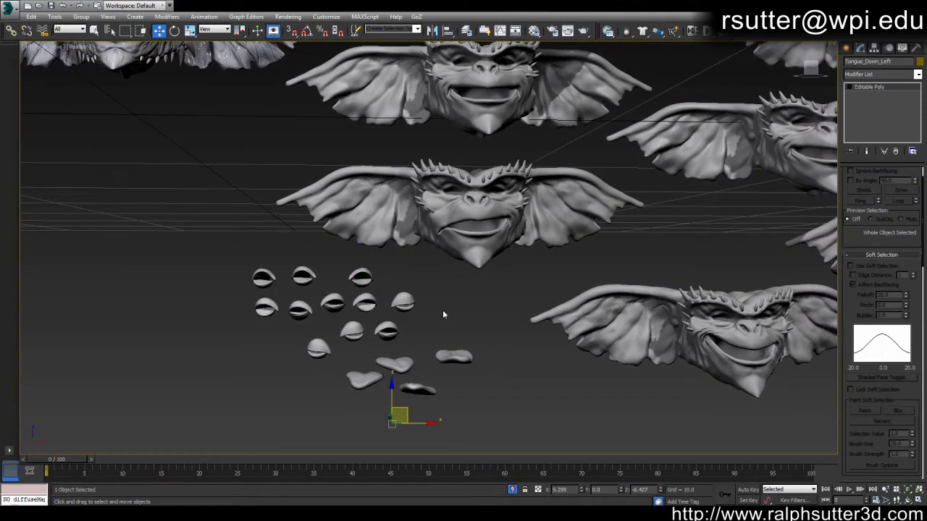
- Select the Gremlin Main head and look through the morph targets listed in its Morpher channels
middle_click_drag(435, 268, 585, 425)
middle_click_drag(455, 303, 553, 339)
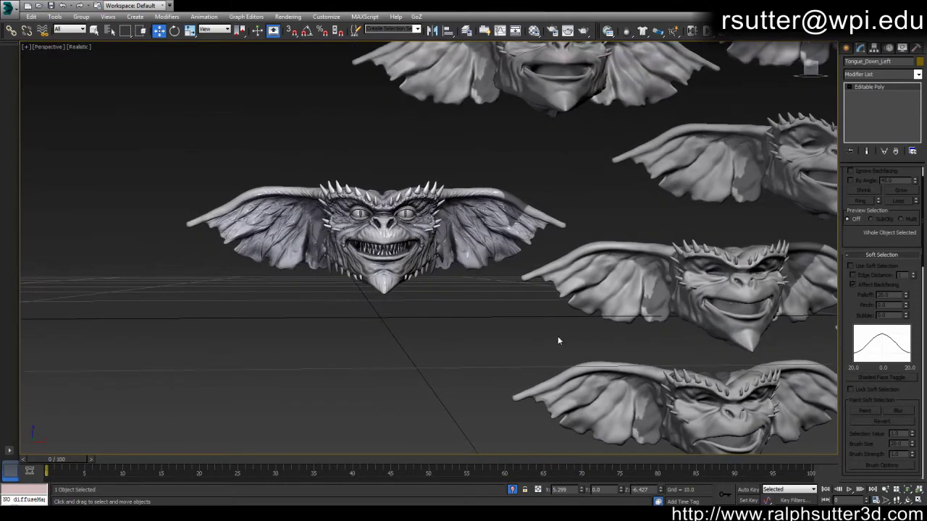
left_click(461, 243)
middle_click_drag(461, 242, 464, 257)
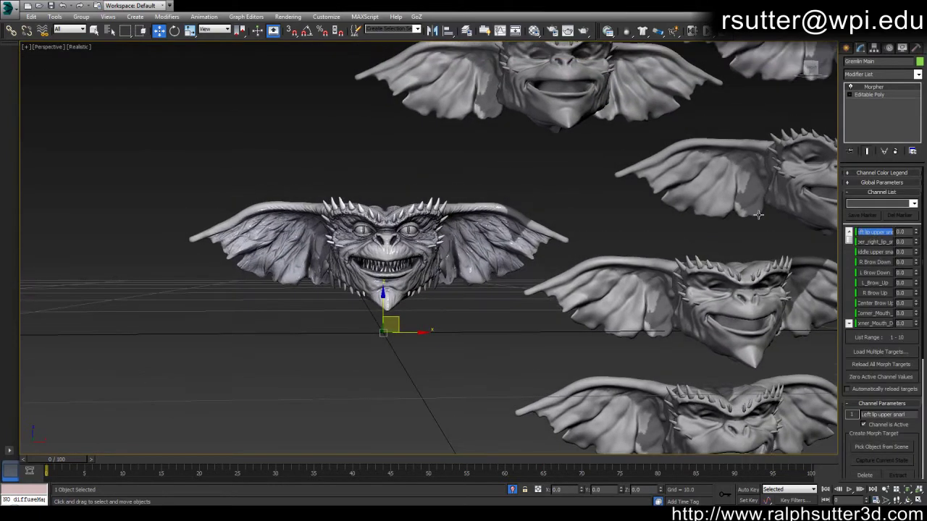
left_click(849, 249)
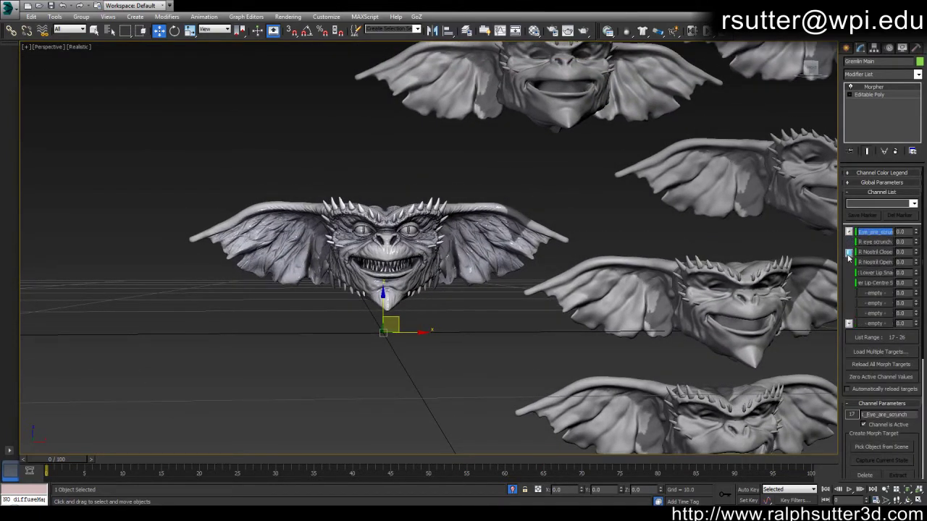
left_click_drag(848, 249, 848, 243)
- Select the left eyelids of the main head and frame both eyes from the front
middle_click_drag(508, 297, 526, 331)
left_click(431, 260)
key("z")
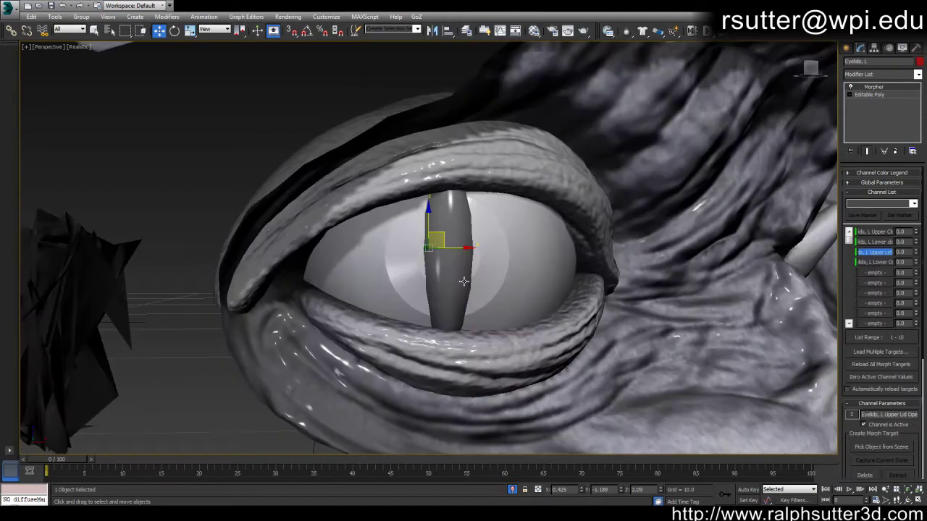
scroll(478, 285, "down", 5)
middle_click_drag(478, 285, 459, 287, "alt")
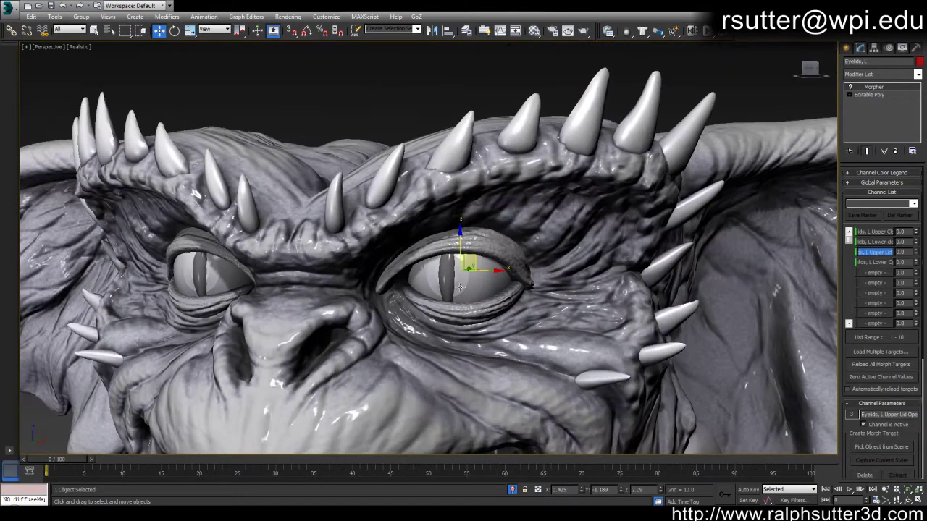
middle_click_drag(512, 303, 469, 282, "alt")
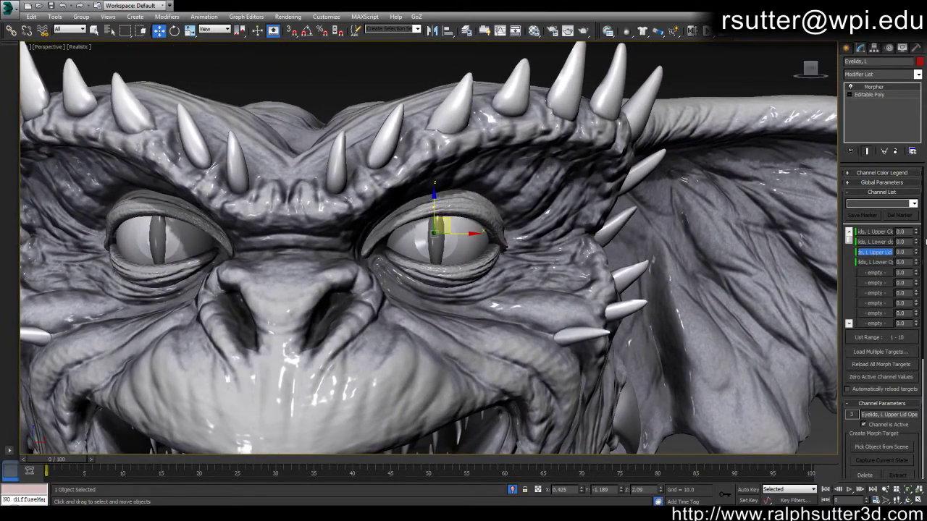
- Preview the left eyelids' upper close, lower close and upper open channels at 100 one at a time, resetting each to 0
left_click_drag(917, 236, 898, 164)
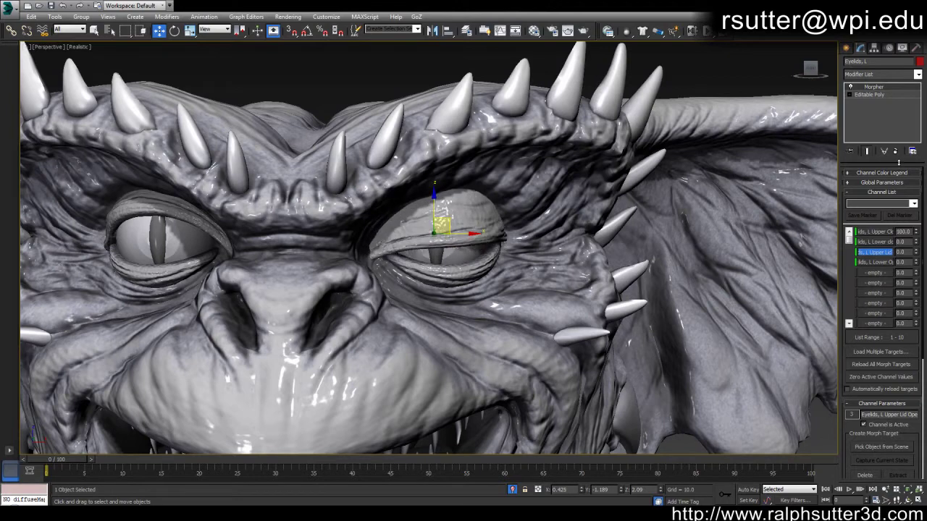
right_click(915, 236)
left_click_drag(917, 247, 905, 183)
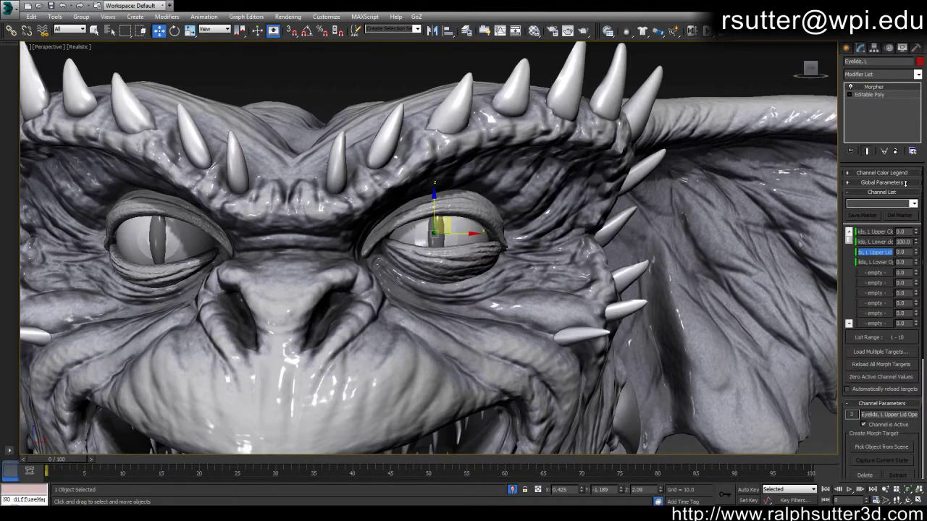
right_click(915, 243)
left_click_drag(917, 255, 908, 186)
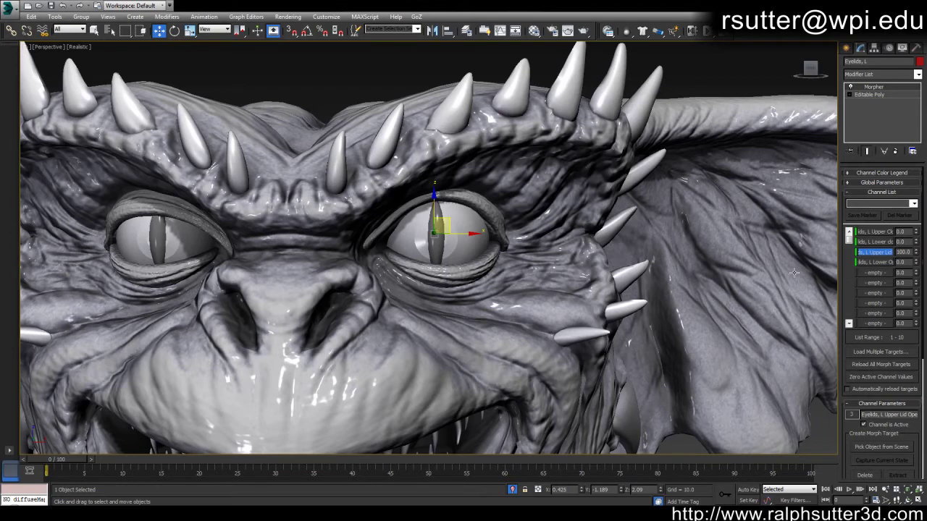
left_click_drag(916, 253, 919, 292)
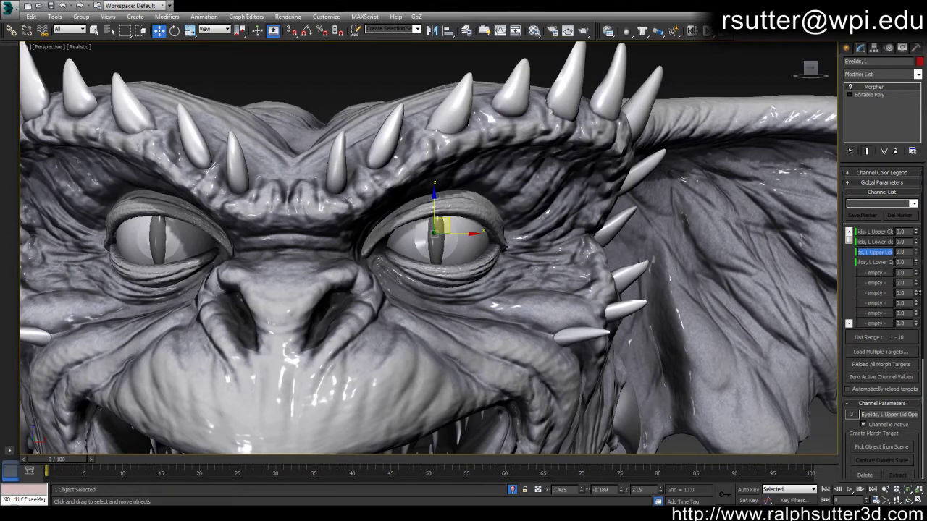
- Select the main head, preview its left upper lip snarl channel at 100 and reset it, and try the right lip snarl channel
middle_click_drag(131, 240, 332, 246, "alt")
scroll(446, 220, "down", 6)
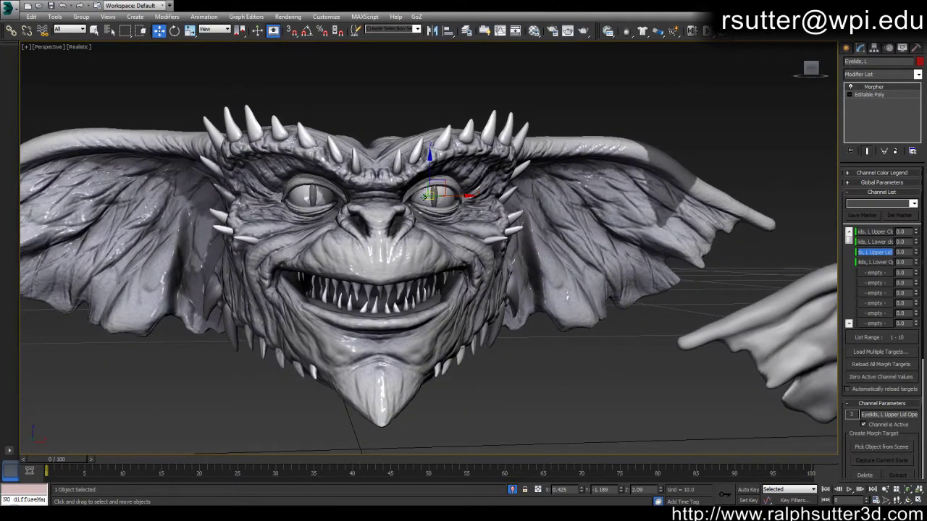
middle_click_drag(438, 194, 556, 223, "alt")
middle_click_drag(456, 223, 461, 242)
left_click(464, 236)
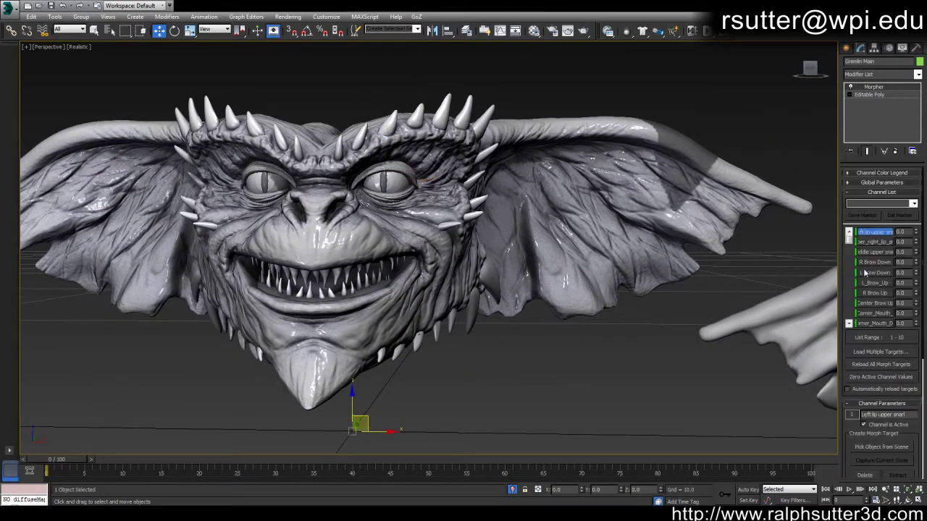
left_click_drag(918, 233, 906, 164)
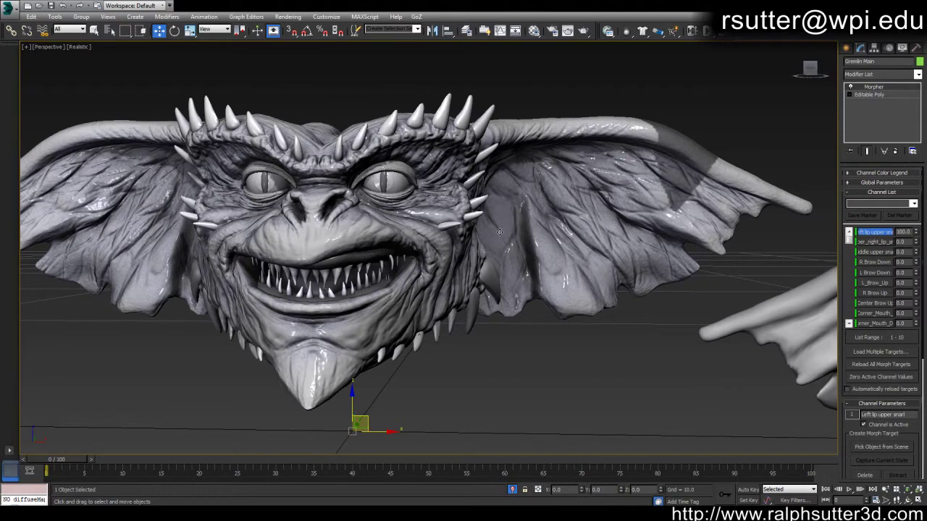
right_click(917, 233)
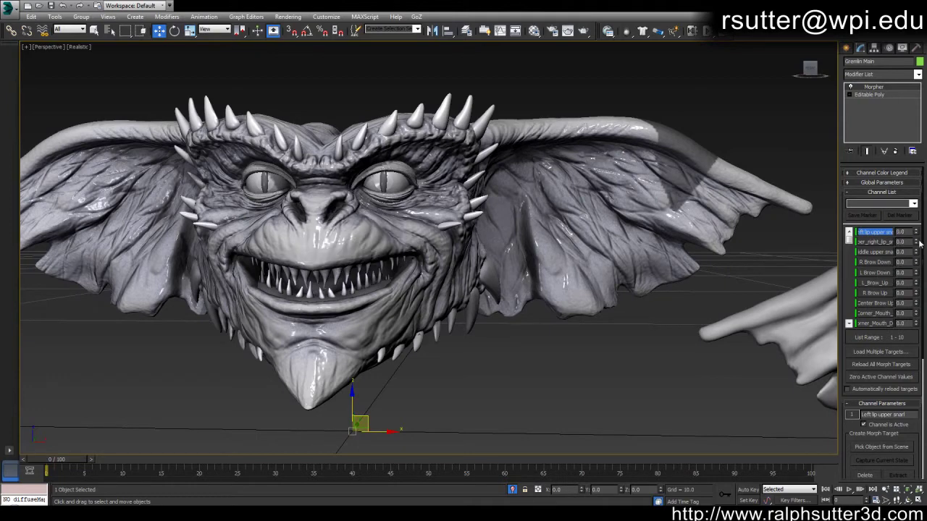
mouse_move(917, 243)
left_mouse_down()
mouse_move(906, 186)
mouse_move(913, 259)
left_mouse_up()
mouse_move(849, 234)
left_mouse_down()
mouse_move(852, 259)
mouse_move(850, 236)
left_mouse_up()
middle_click_drag(593, 298, 631, 315)
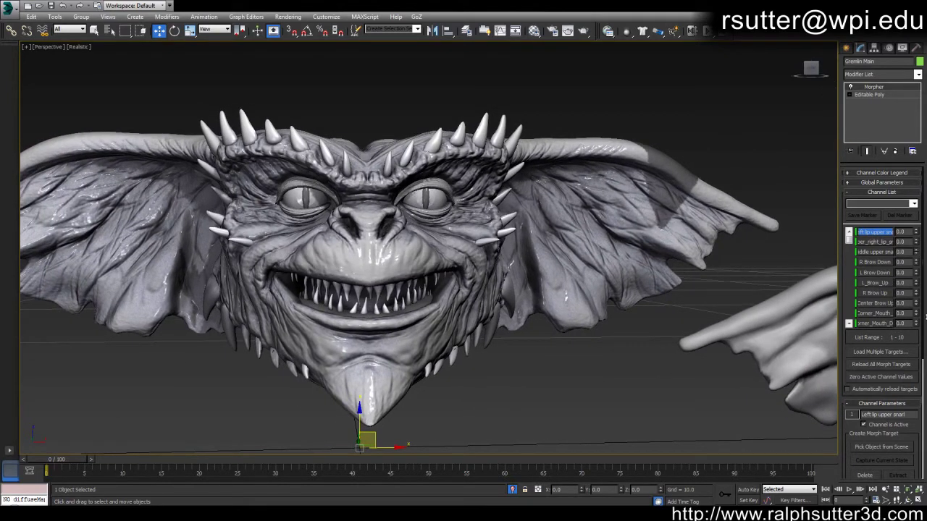
- Hide the Morph targets layer, close the layer manager and deselect the head
middle_click_drag(505, 210, 473, 212, "alt")
scroll(527, 221, "down", 5)
scroll(526, 220, "up", 2)
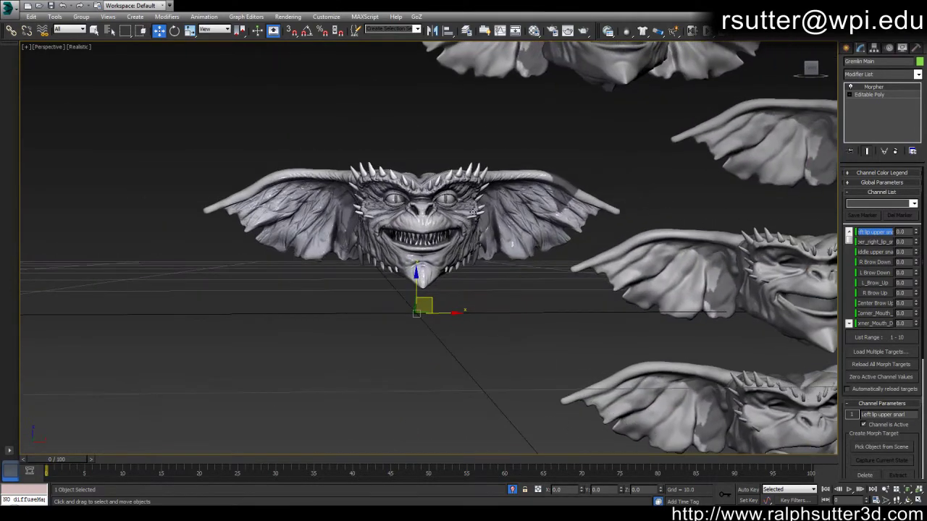
left_click(466, 32)
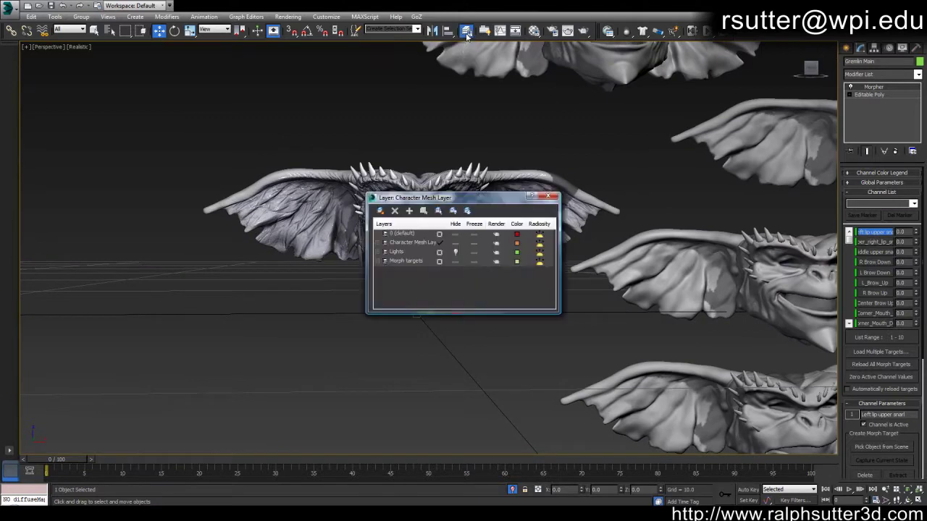
left_click(455, 261)
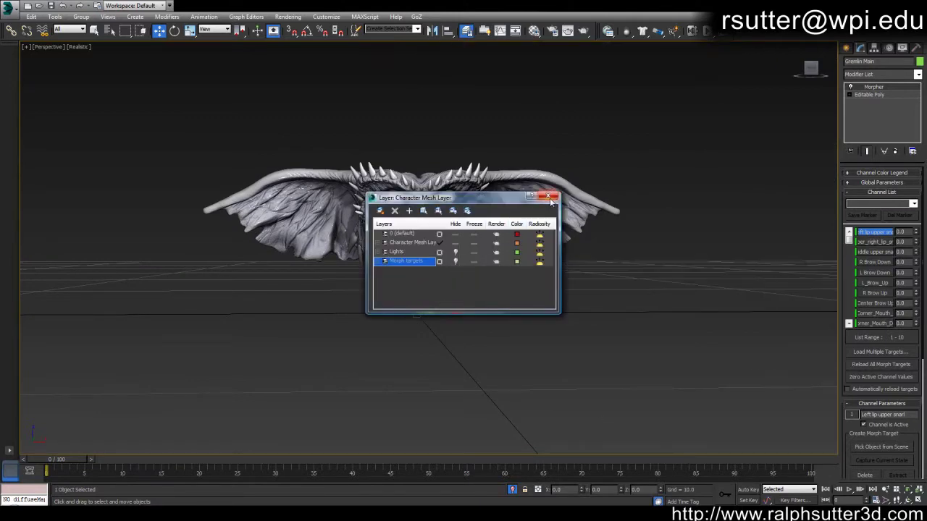
left_click(551, 196)
middle_click_drag(600, 252, 624, 281, "alt")
left_click(628, 282)
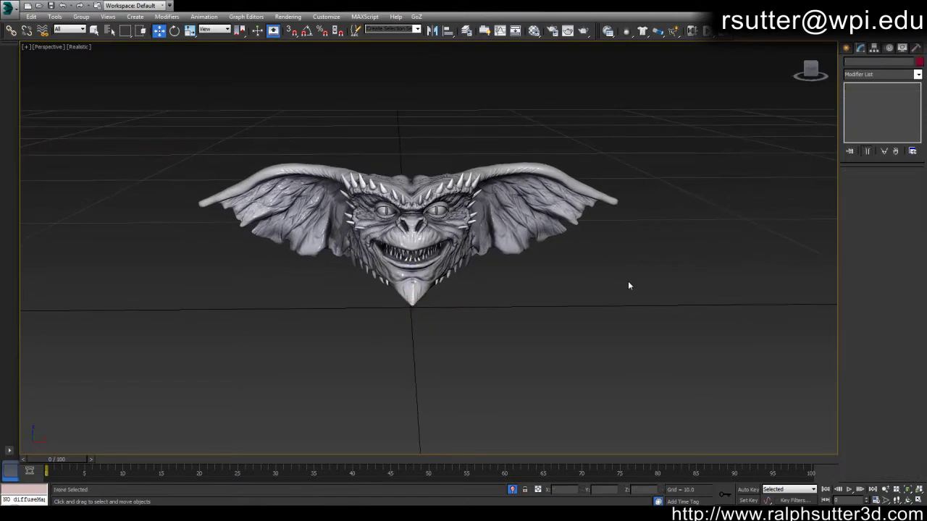
- Create an empty layer named Spline UI with nothing selected and close the layer manager
middle_click_drag(537, 302, 537, 309)
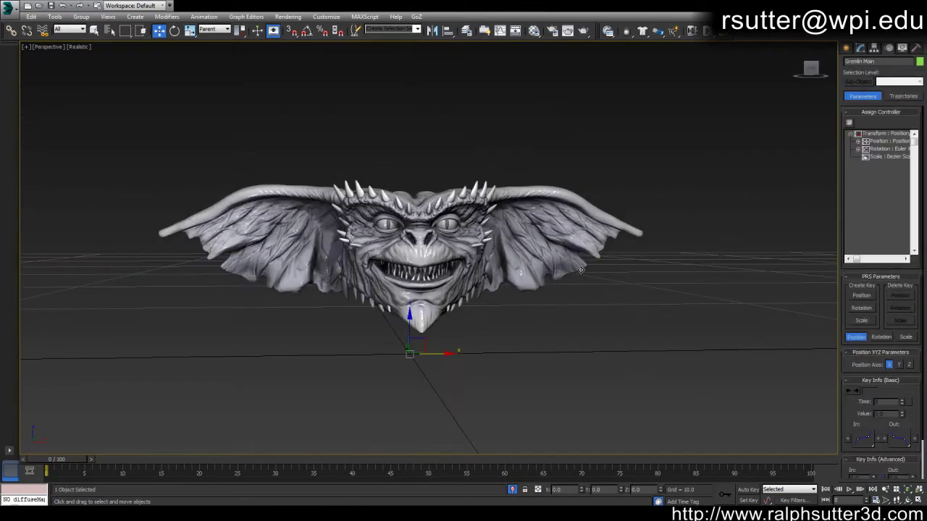
left_click(465, 30)
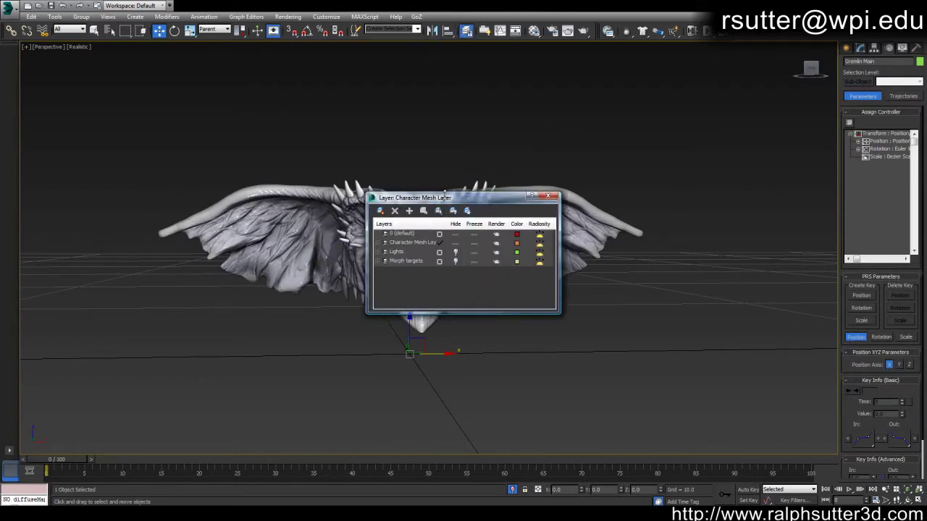
left_click_drag(451, 199, 543, 175)
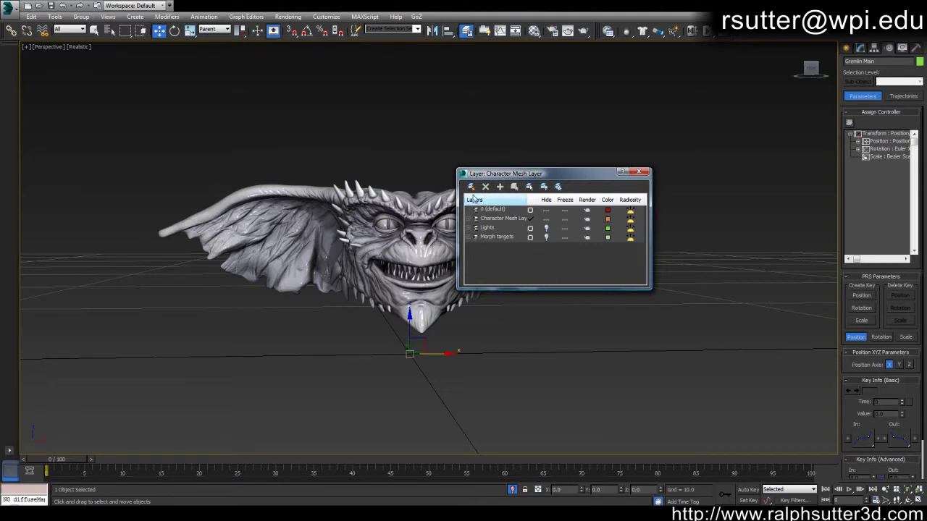
left_click(563, 391)
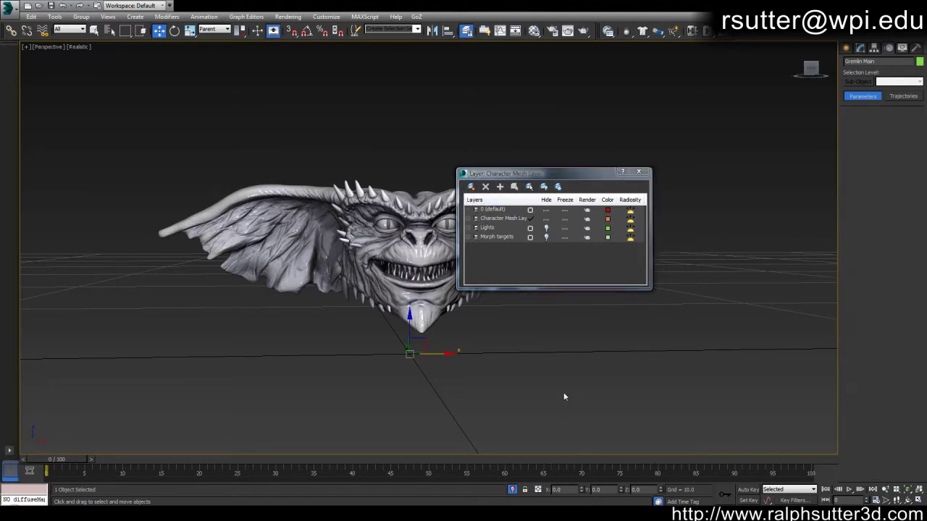
left_click(471, 187)
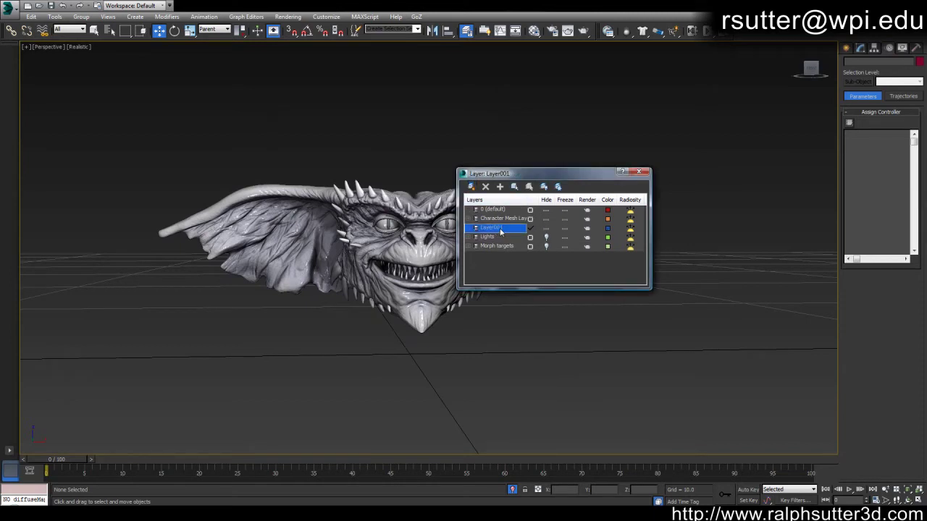
type("Spline UI")
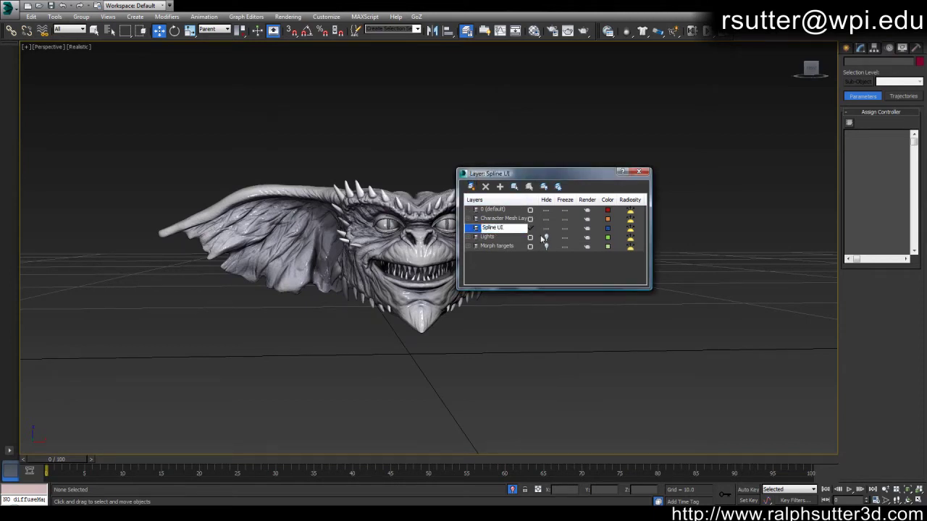
key("Return")
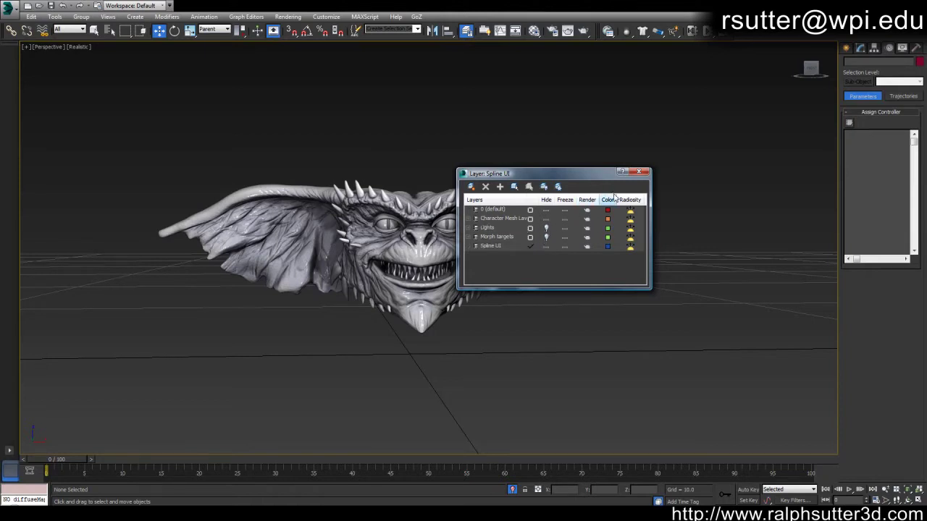
left_click(640, 171)
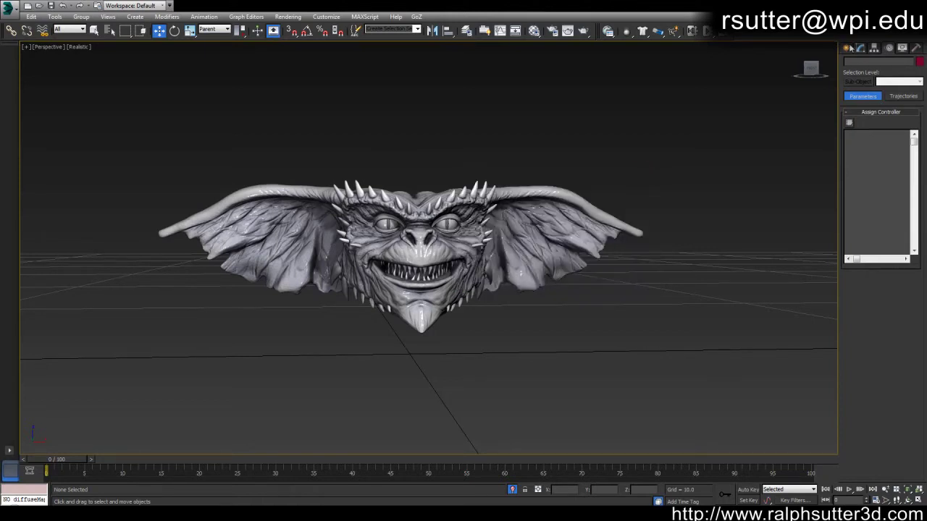
- Draw a rectangle spline on the ground grid below the head, about 2.34 long and 0.99 wide
left_click(851, 47)
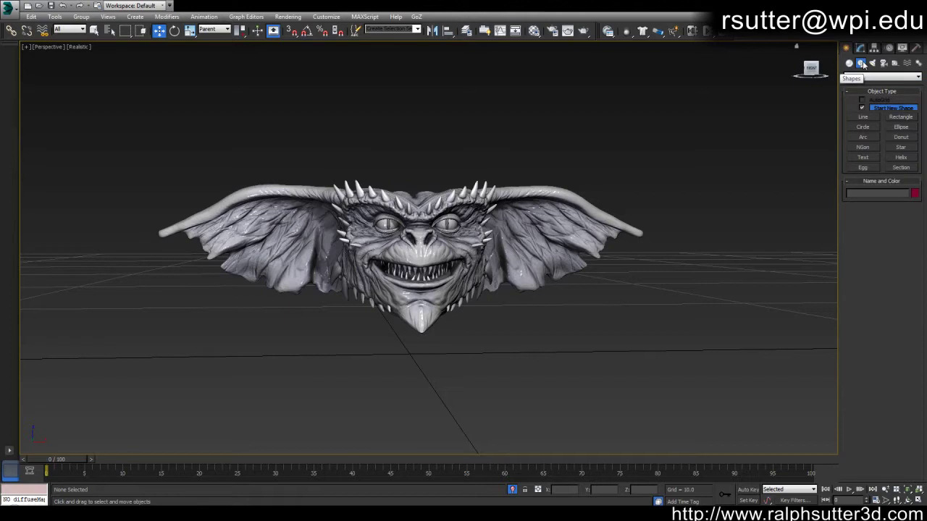
left_click(901, 116)
middle_click_drag(579, 166, 579, 141, "alt")
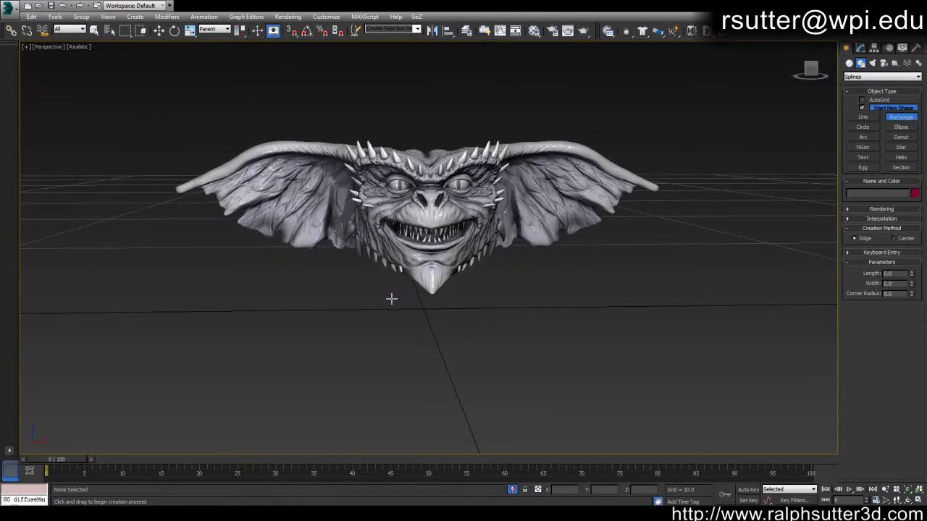
left_click_drag(391, 299, 464, 317)
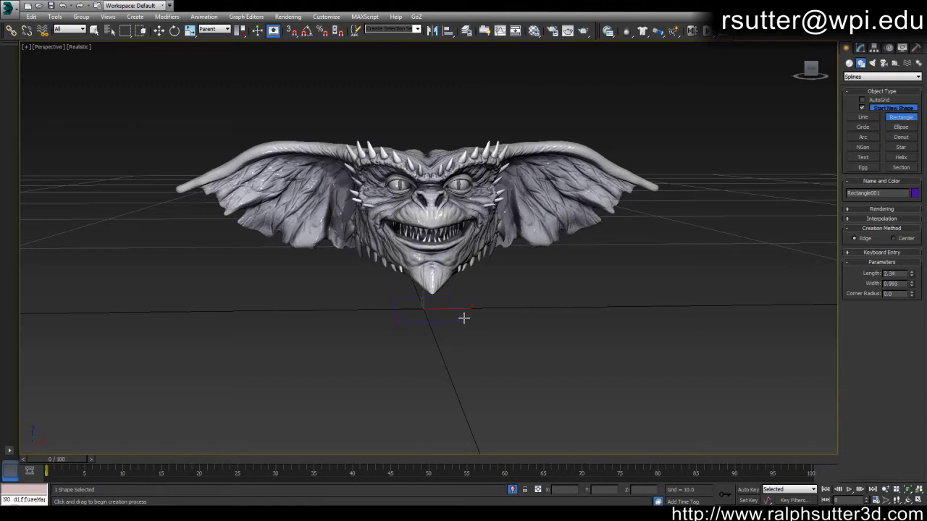
- Centre the rectangle on the world origin by setting its absolute X, Y and Z position to 0
middle_click_drag(464, 317, 503, 327, "alt")
key("w")
scroll(503, 328, "up", 6)
middle_click_drag(637, 324, 821, 356)
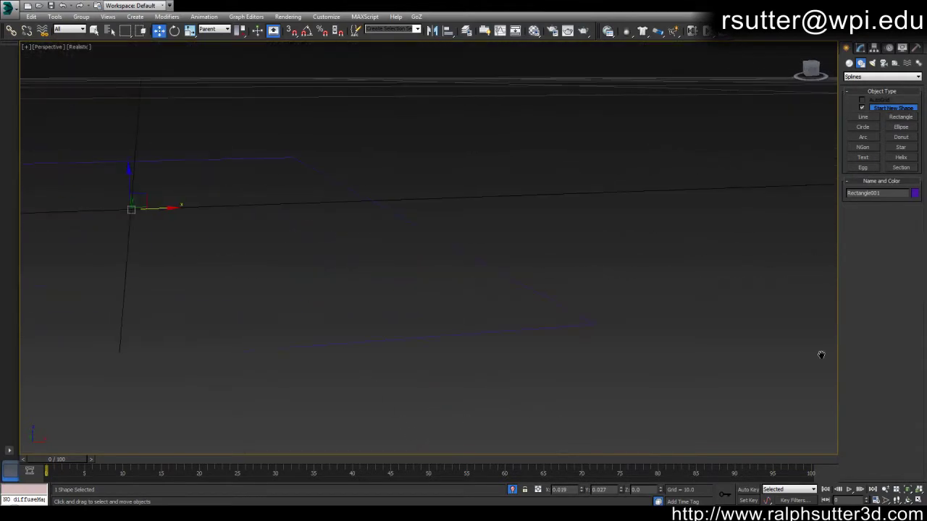
middle_click_drag(454, 276, 632, 306)
middle_click_drag(347, 235, 513, 270)
middle_click_drag(388, 50, 389, 80, "alt")
middle_click_drag(656, 297, 656, 309, "alt")
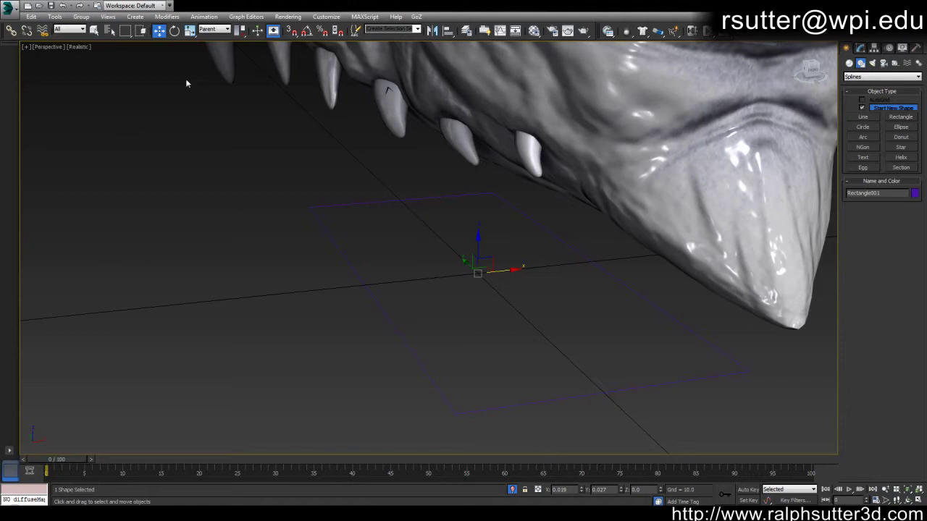
right_click(159, 32)
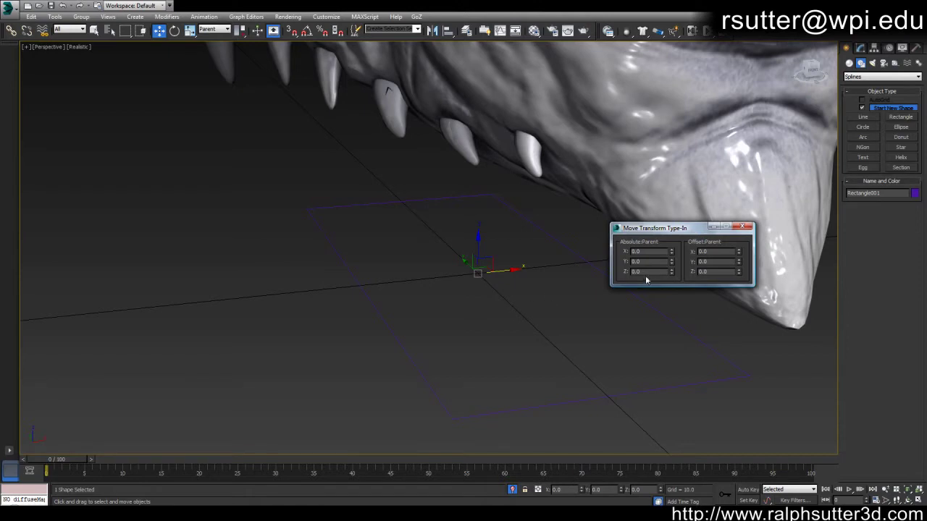
left_click(743, 226)
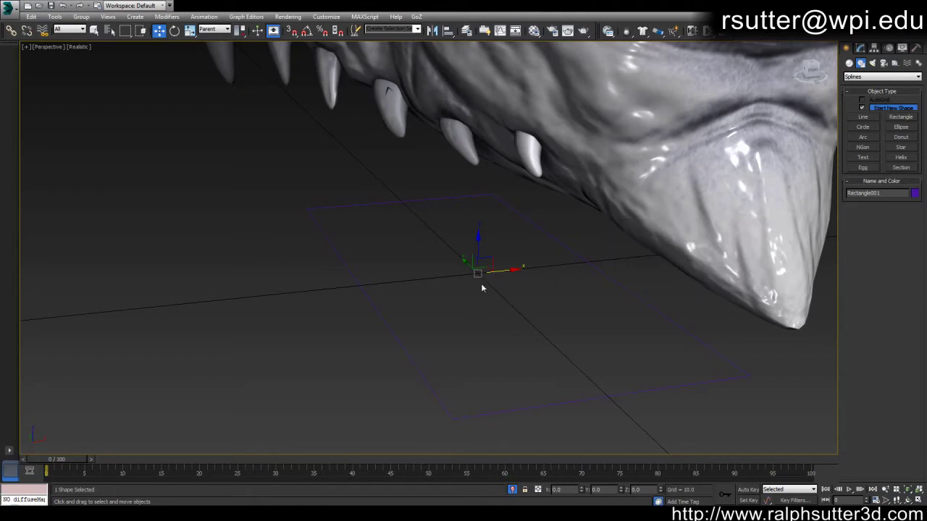
left_click(559, 245)
left_click(559, 241)
mouse_move(475, 303)
middle_mouse_down()
mouse_move(513, 304)
mouse_move(497, 294)
mouse_move(551, 314)
middle_mouse_up()
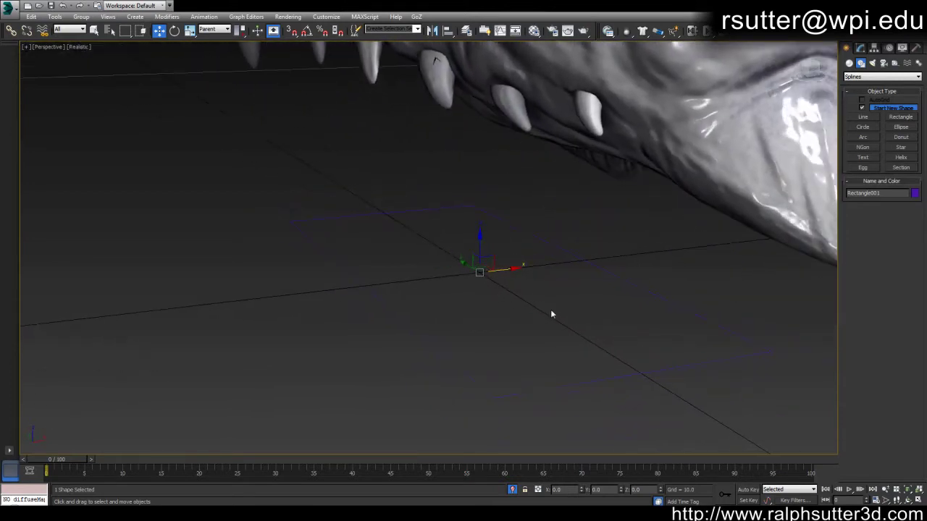
- Isolate the selected rectangle so the gremlin head is out of sight, with its modifier parameters open
left_click(860, 48)
middle_click_drag(487, 254, 484, 282, "alt")
right_click(483, 284)
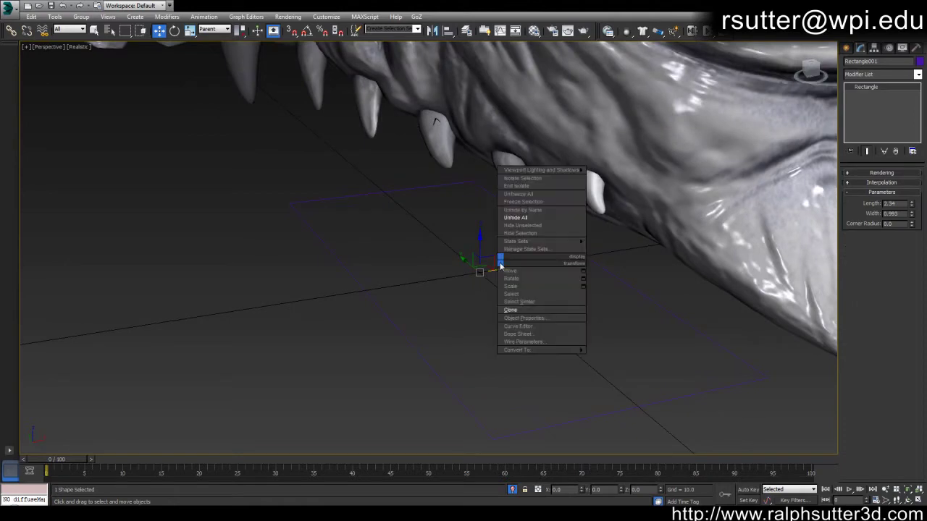
left_click(540, 178)
middle_click_drag(550, 215, 489, 239, "alt")
middle_click_drag(495, 199, 483, 209)
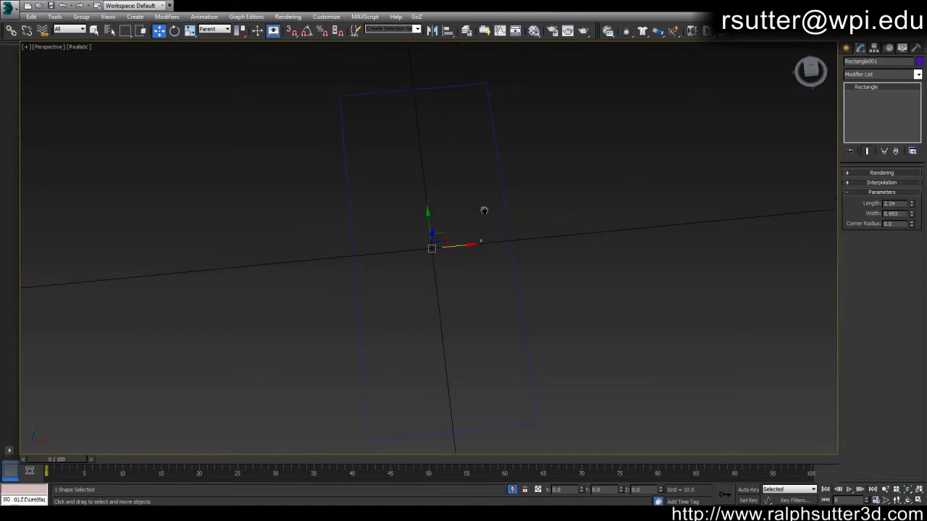
middle_click_drag(457, 242, 463, 239)
- Set the rectangle's length and width both to 1
double_click(890, 204)
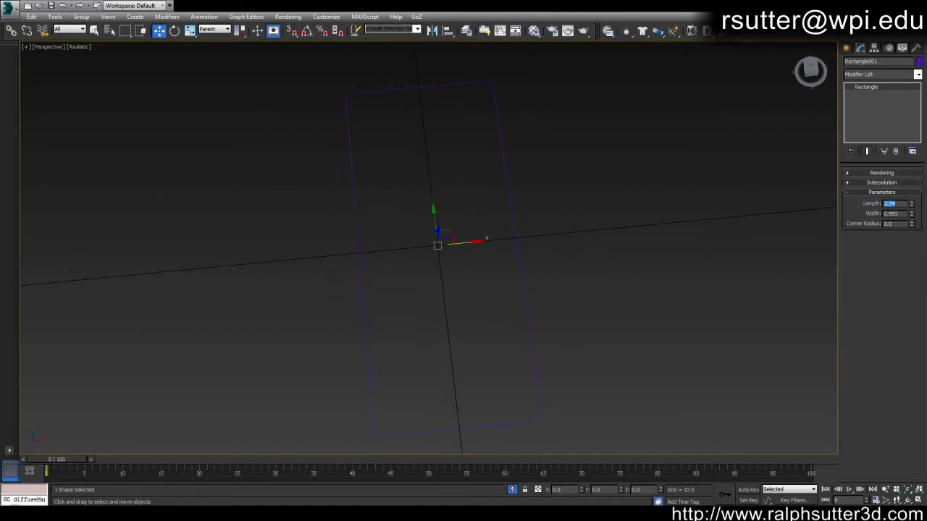
type("1")
key("Tab")
type("1")
middle_click_drag(560, 272, 515, 239)
- Clone the square as a copy uniformly scaled to about 11.6% around its centre and name it Button
key("r")
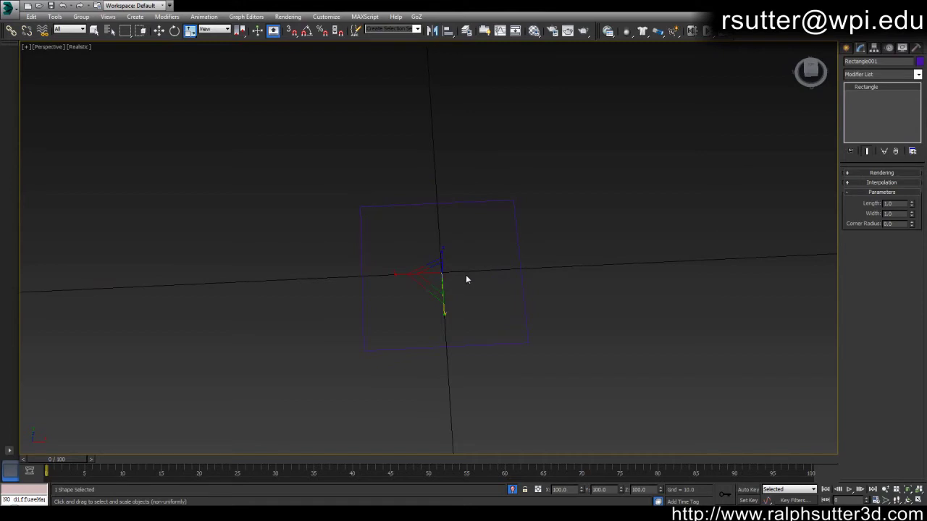
scroll(466, 279, "up", 3)
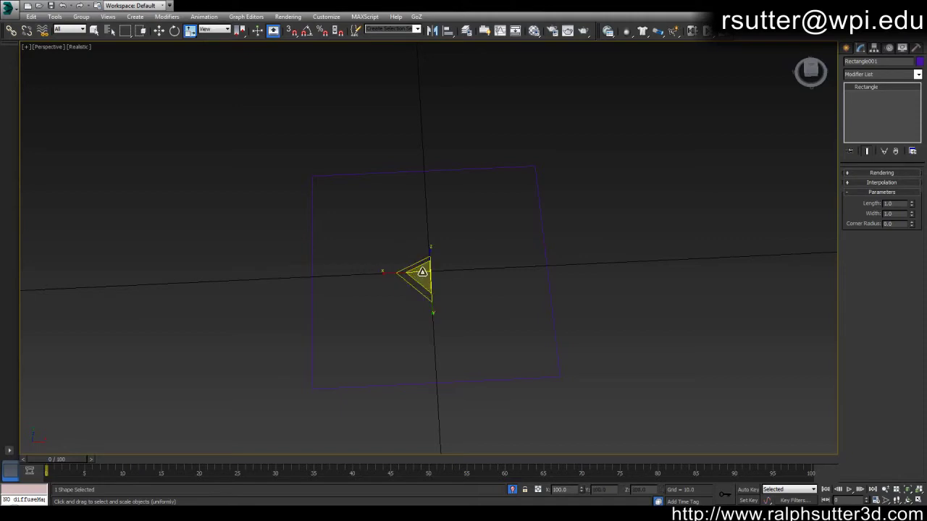
middle_click_drag(422, 272, 420, 279, "alt")
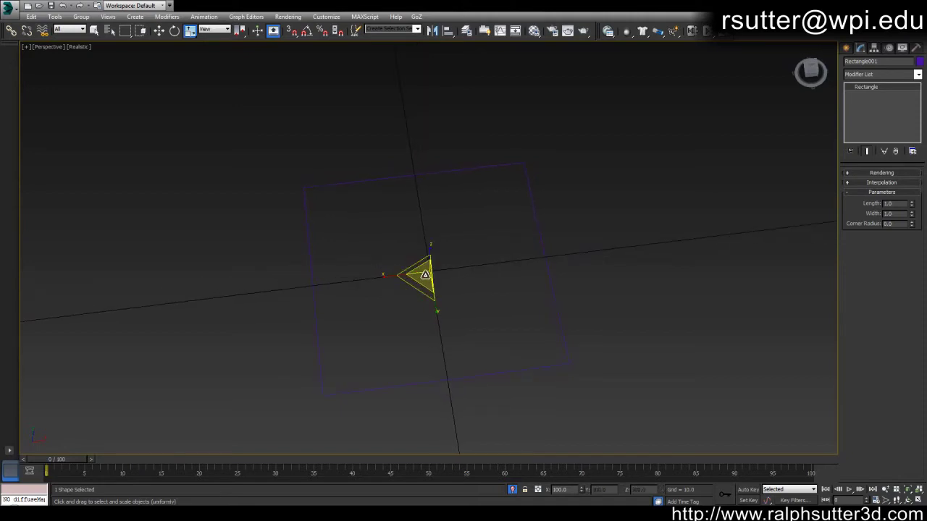
mouse_move(425, 274)
left_mouse_down("shift")
mouse_move(468, 445)
mouse_move(489, 62)
mouse_move(492, 142)
left_mouse_up("shift")
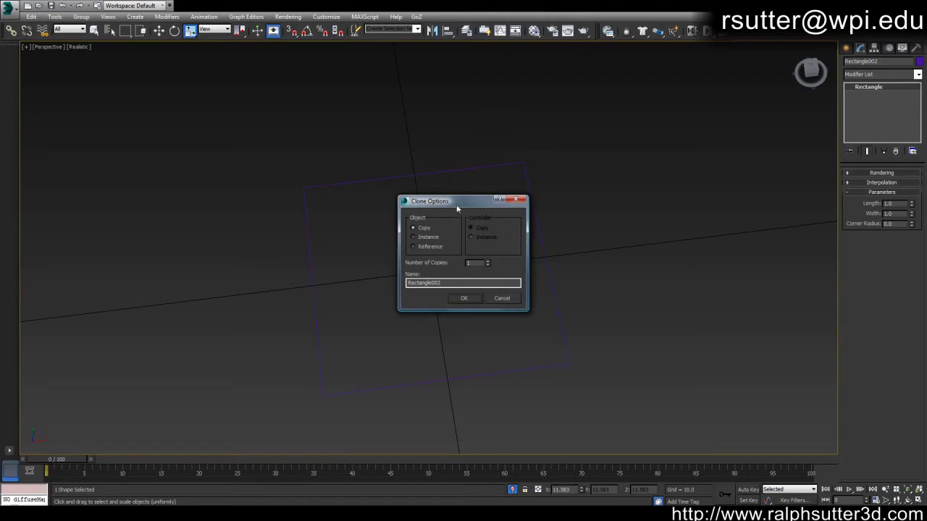
left_click_drag(456, 204, 652, 223)
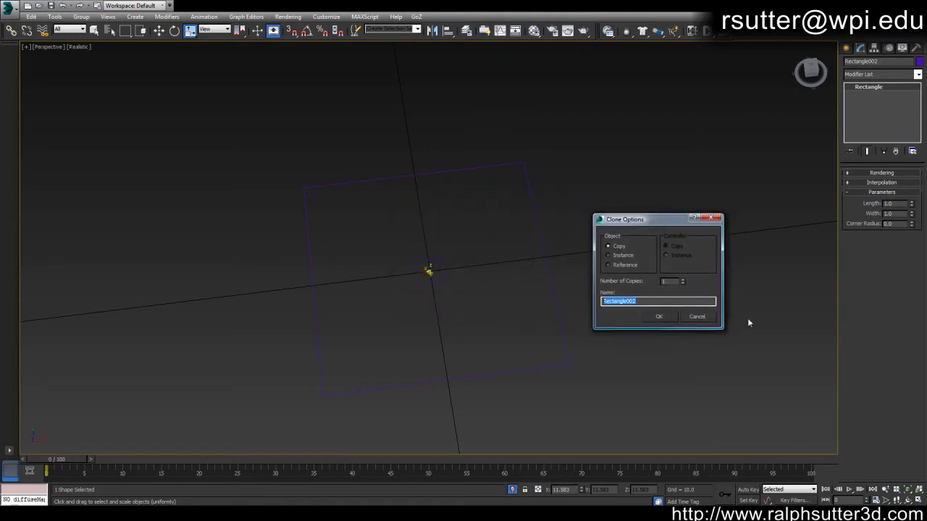
type("R")
key("Return")
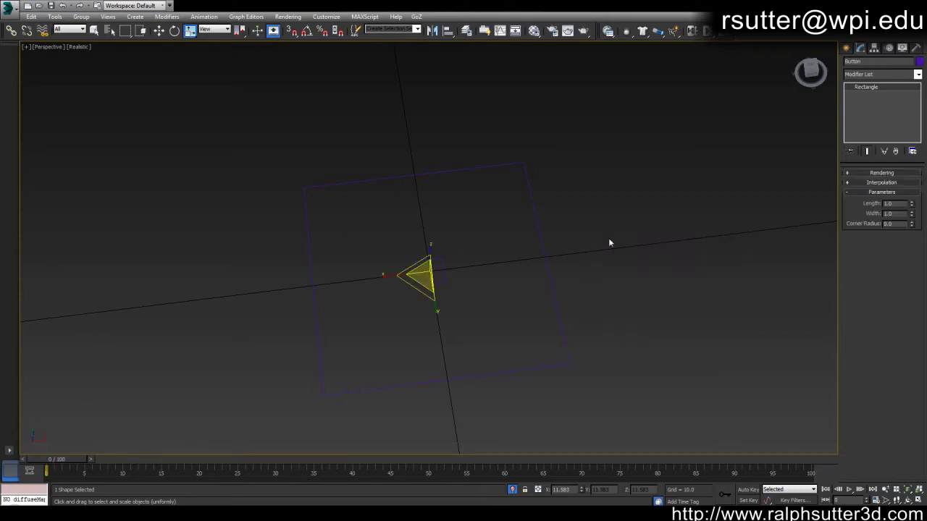
- Change the Button's object color to the pale yellow in the basic palette and deselect it
left_click(919, 61)
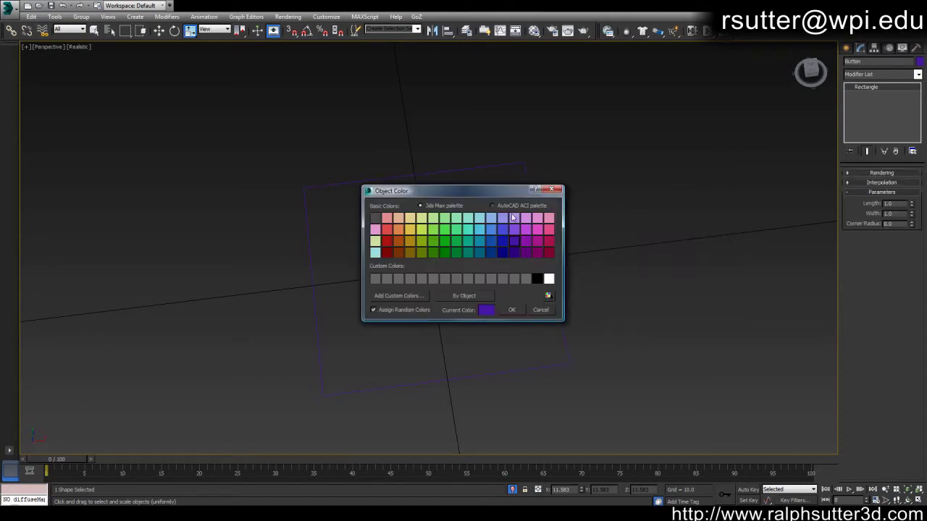
left_click(410, 217)
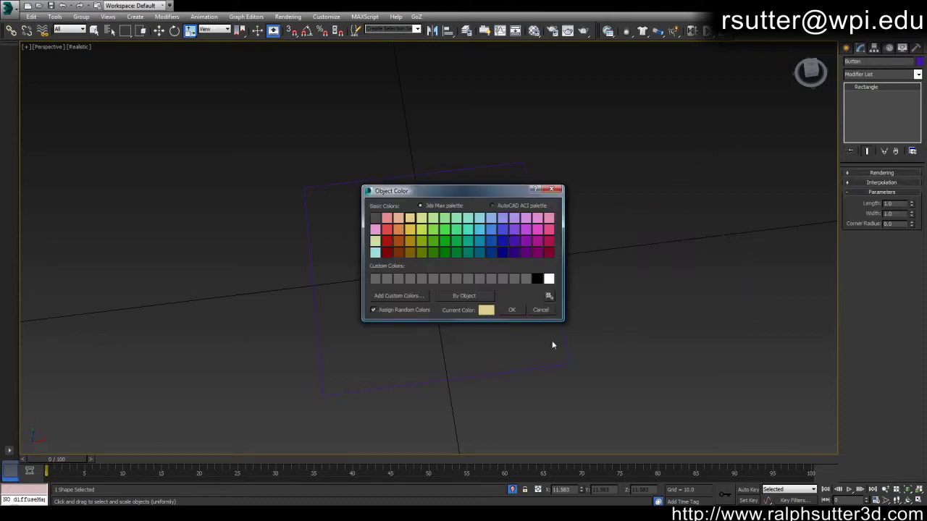
left_click(512, 310)
middle_click_drag(574, 295, 579, 299)
left_click(585, 257)
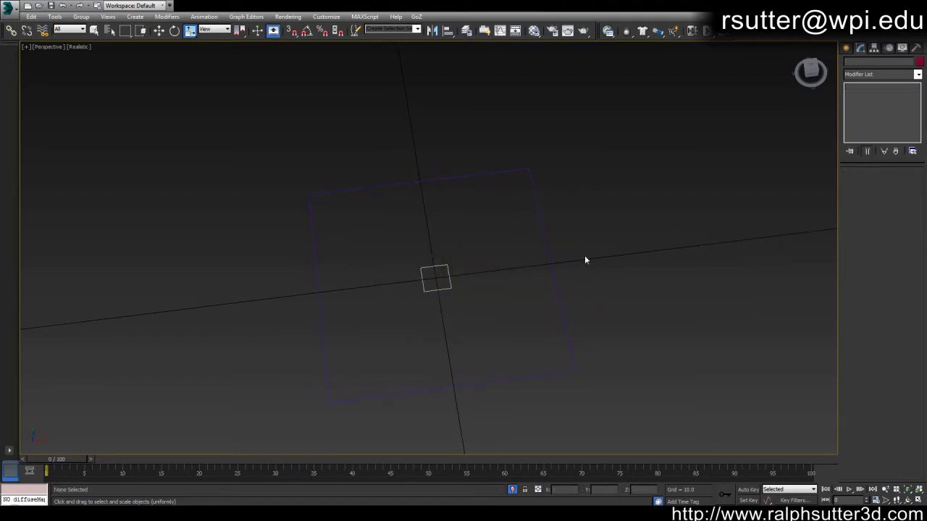
- Link the small Button square to the large outer square as its parent and return to the Move tool
left_click(548, 259)
key("r")
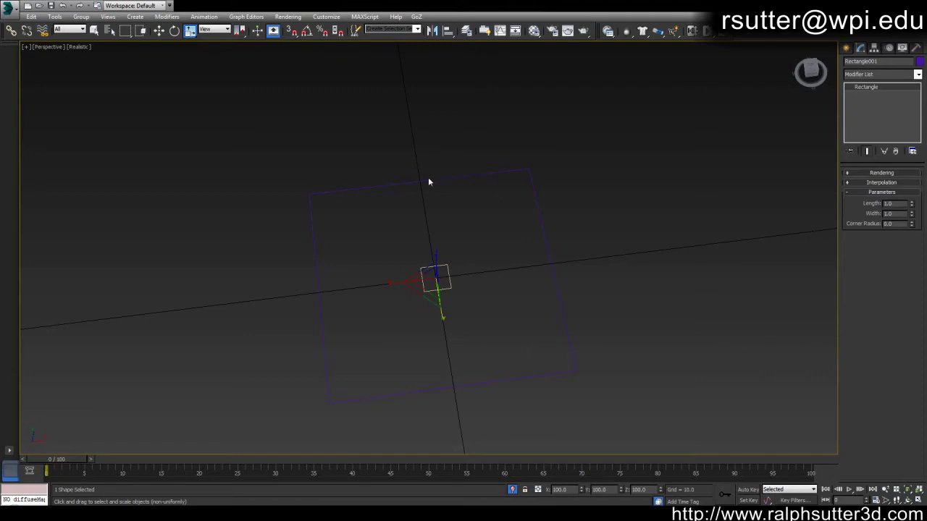
left_click(472, 261)
left_click(448, 269)
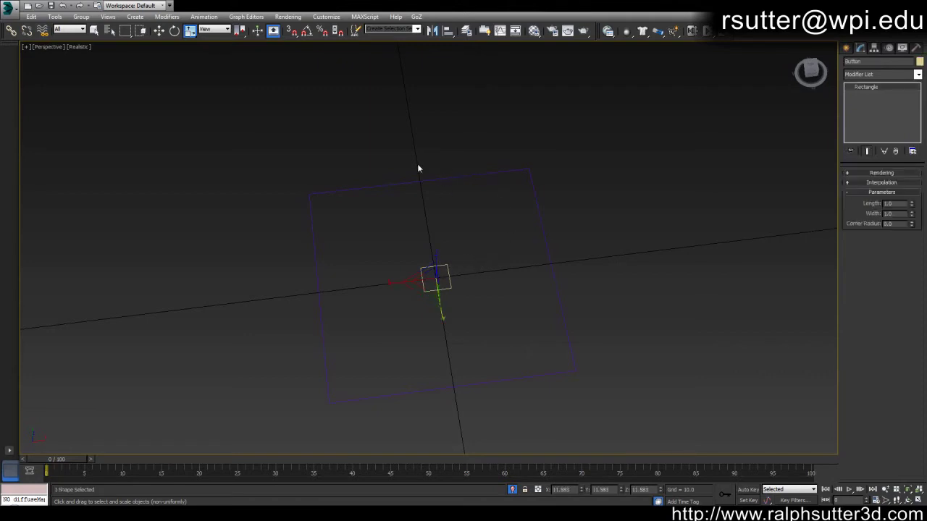
left_click(11, 30)
left_click_drag(446, 266, 486, 174)
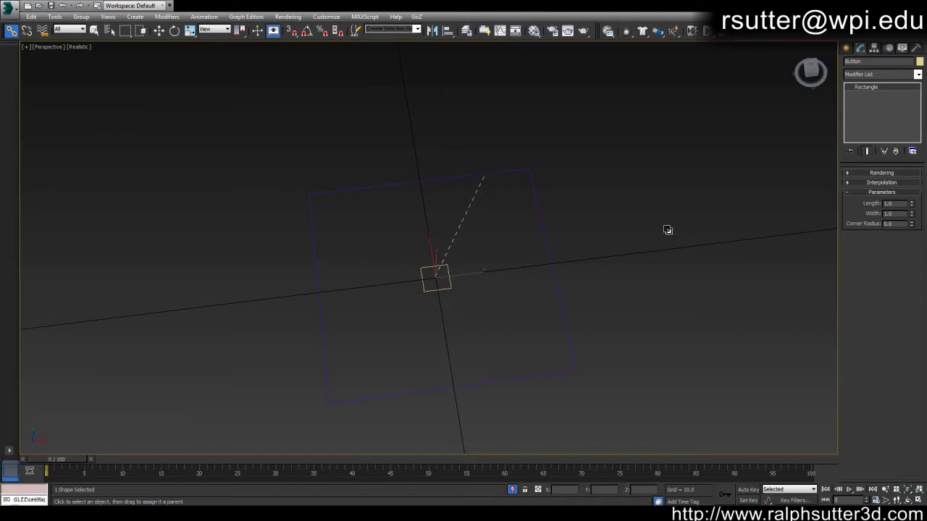
key("w")
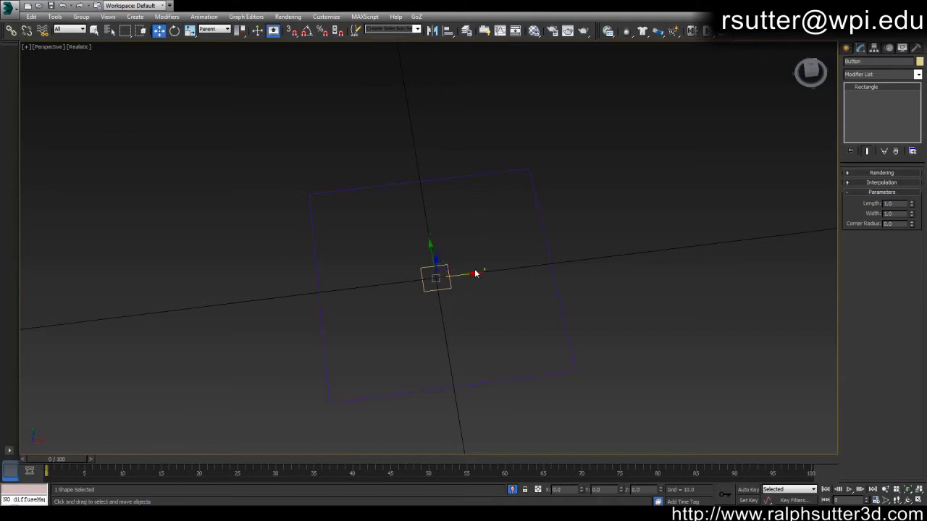
- Test the link by moving the outer square and the Button separately, cancelling the moves
left_click(545, 247)
left_click(552, 259)
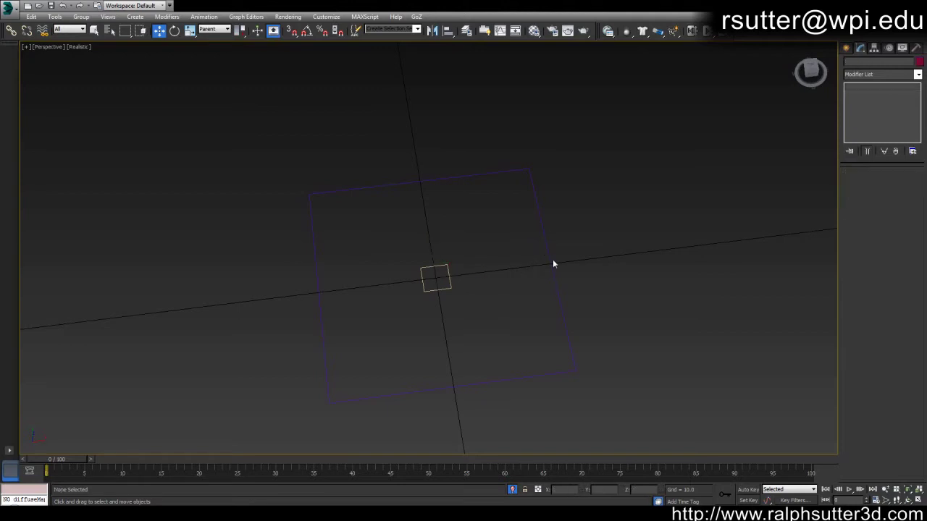
left_click(552, 261)
mouse_move(470, 274)
left_mouse_down()
mouse_move(512, 268)
mouse_move(459, 289)
mouse_move(471, 284)
left_mouse_up()
right_click(471, 284)
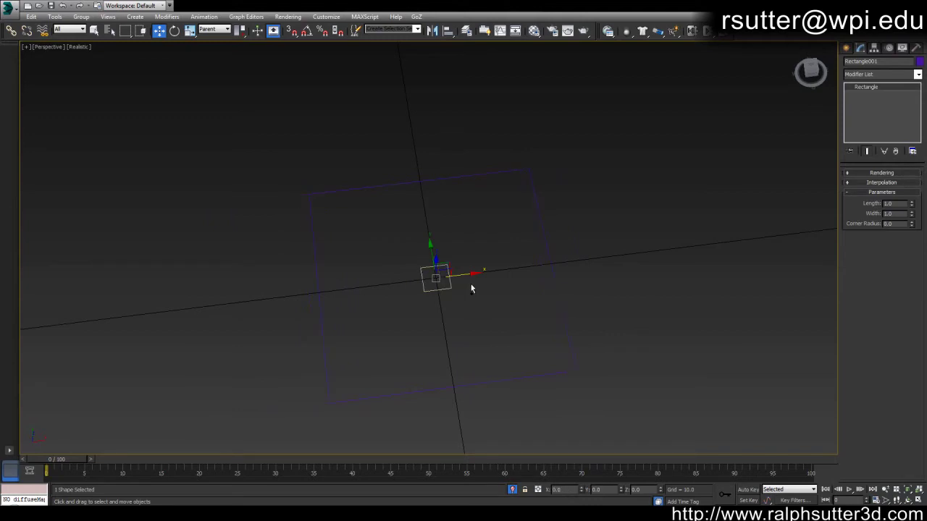
middle_click_drag(472, 283, 441, 289, "alt")
left_click(451, 285)
left_click_drag(443, 270, 446, 292)
mouse_move(447, 293)
middle_mouse_down("alt")
mouse_move(455, 285)
mouse_move(448, 281)
mouse_move(446, 299)
middle_mouse_up("alt")
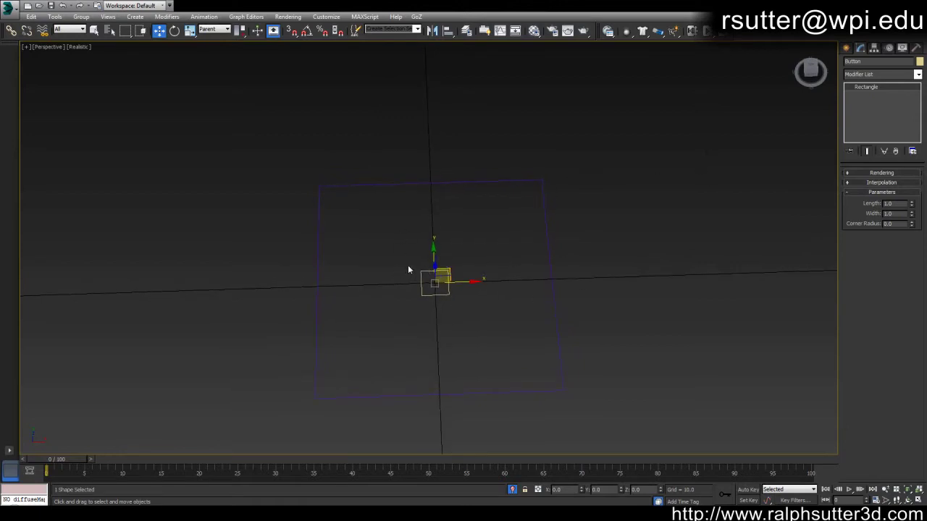
- Turn on edged faces and expand the Button's Position tracks in its motion controller list
key("F4")
left_click(869, 62)
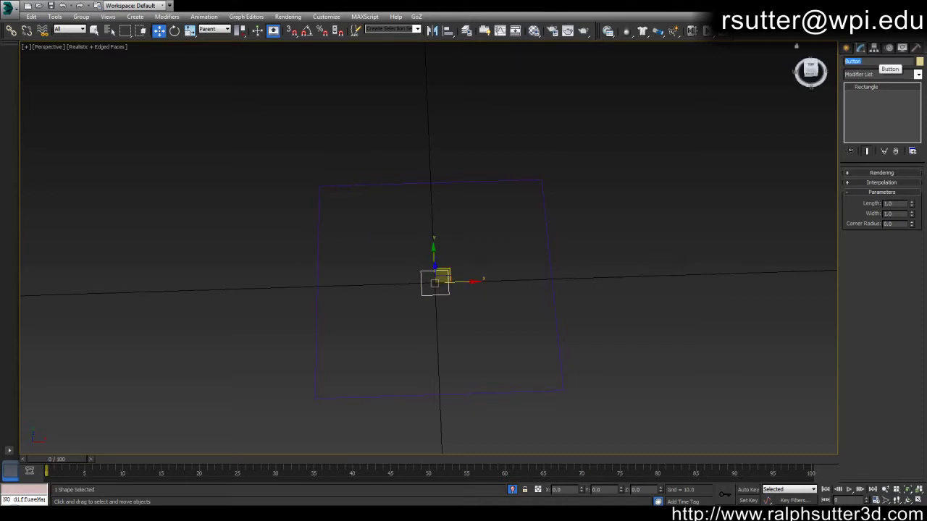
left_click(890, 49)
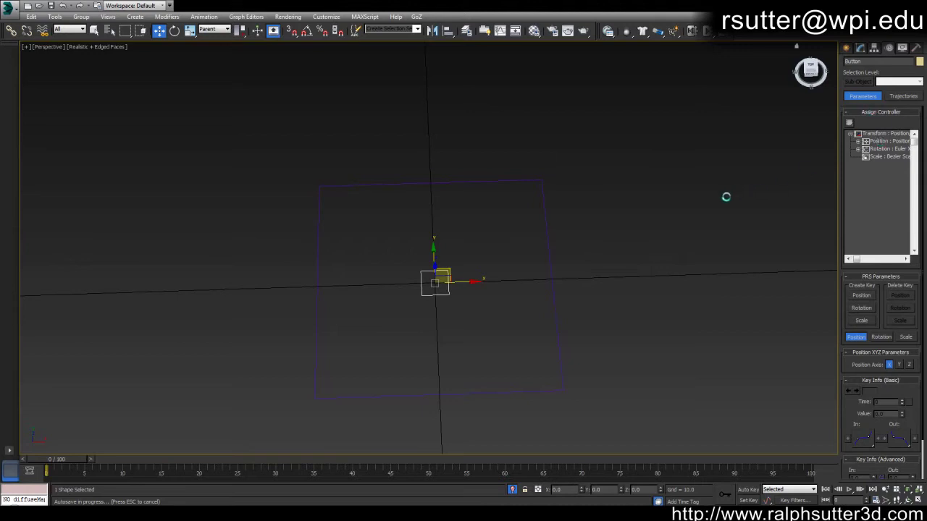
middle_click_drag(665, 205, 673, 210)
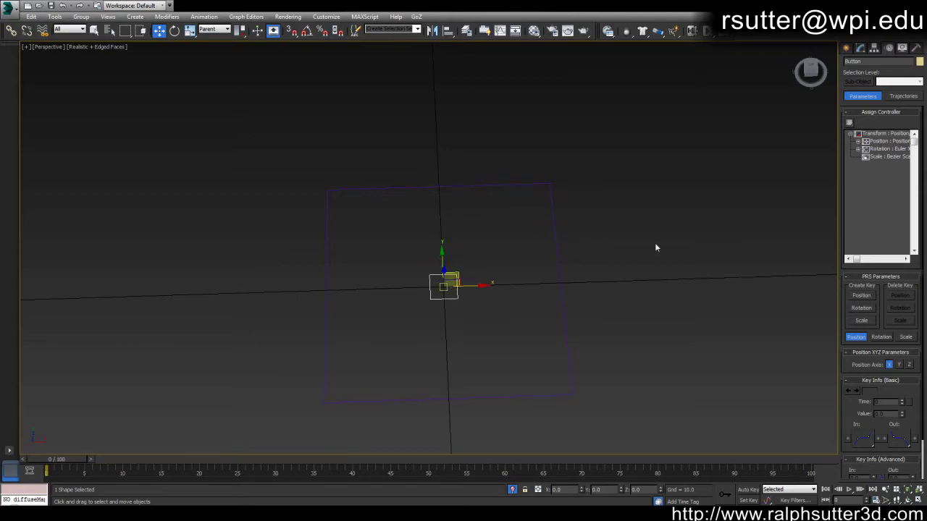
left_click(875, 142)
left_click(858, 143)
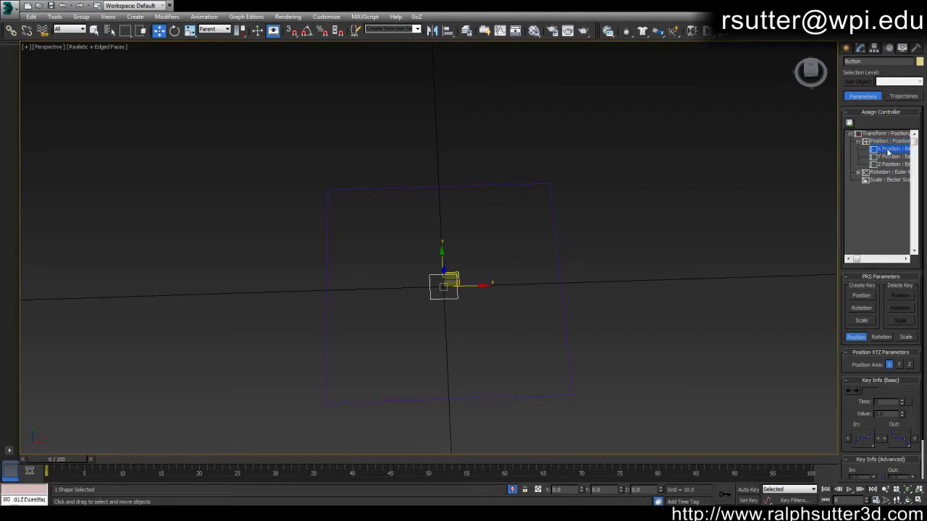
- Assign a Float Limit controller to the Button's X Position track
middle_click_drag(517, 239, 490, 234)
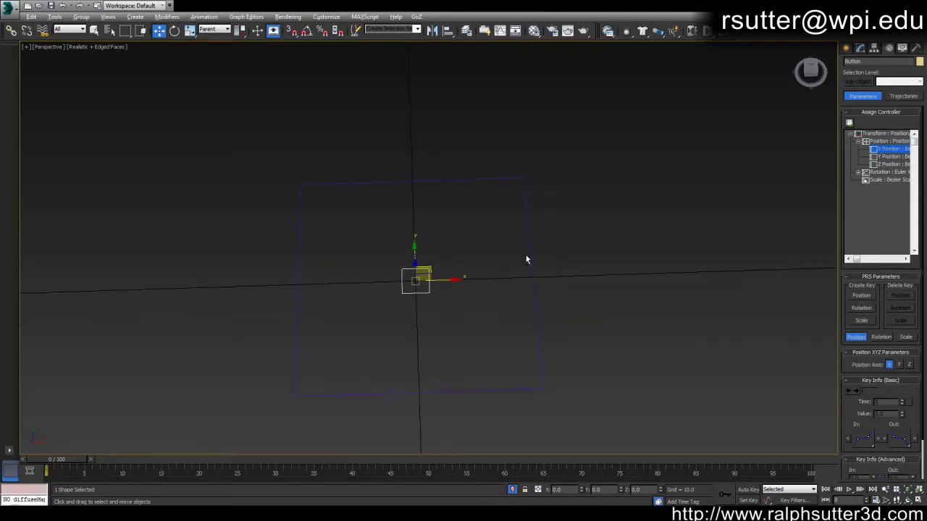
mouse_move(526, 260)
middle_mouse_down()
mouse_move(519, 269)
mouse_move(516, 259)
mouse_move(539, 270)
middle_mouse_up()
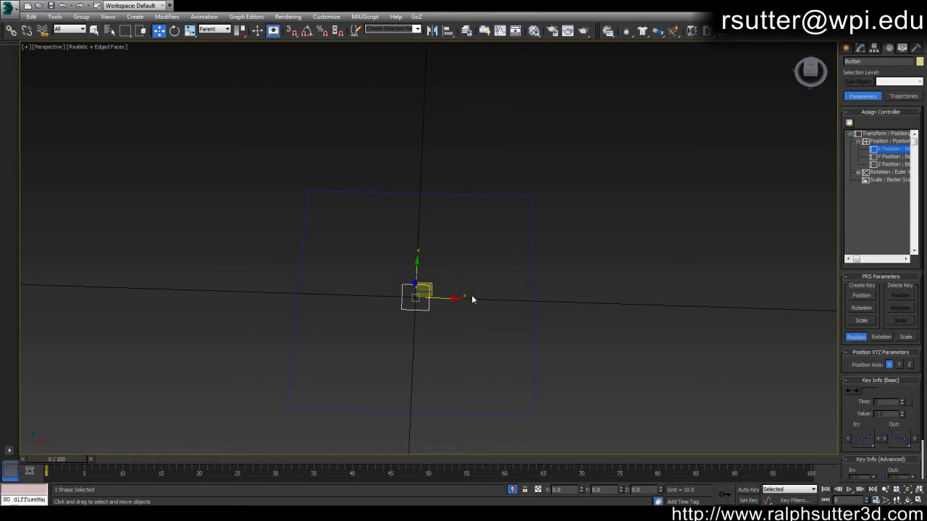
middle_click_drag(435, 293, 441, 179)
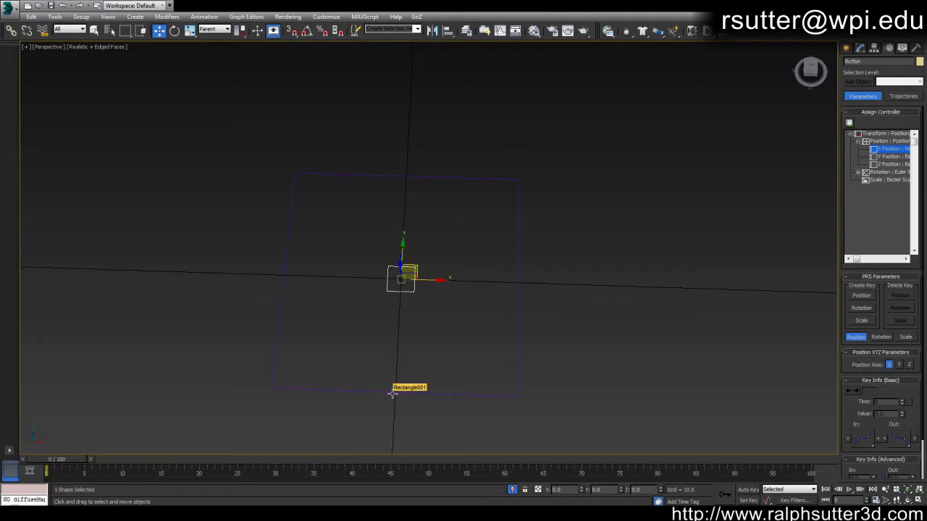
middle_click_drag(478, 322, 489, 294, "alt")
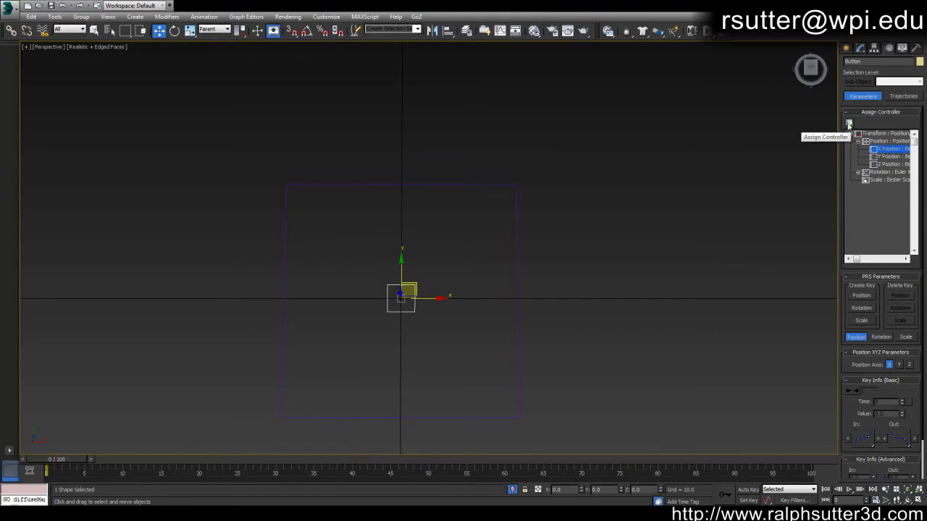
left_click(849, 123)
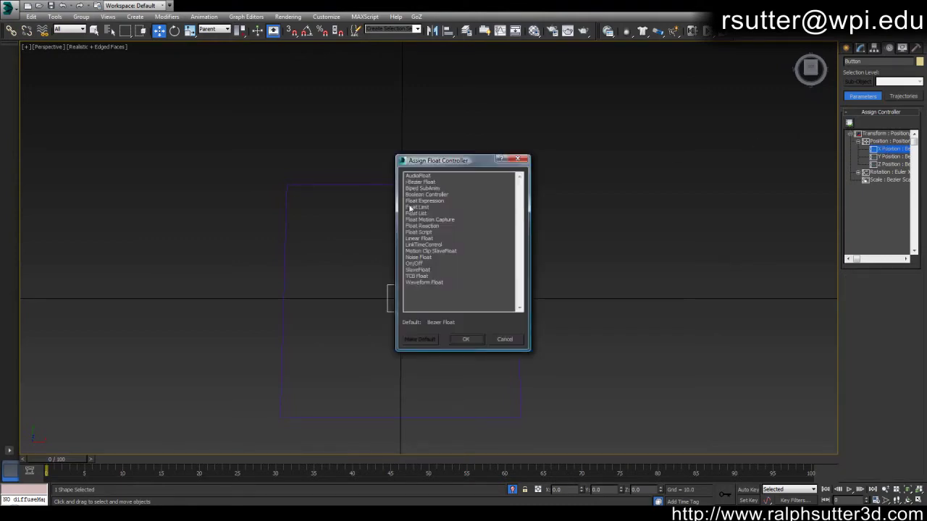
left_click_drag(459, 161, 613, 181)
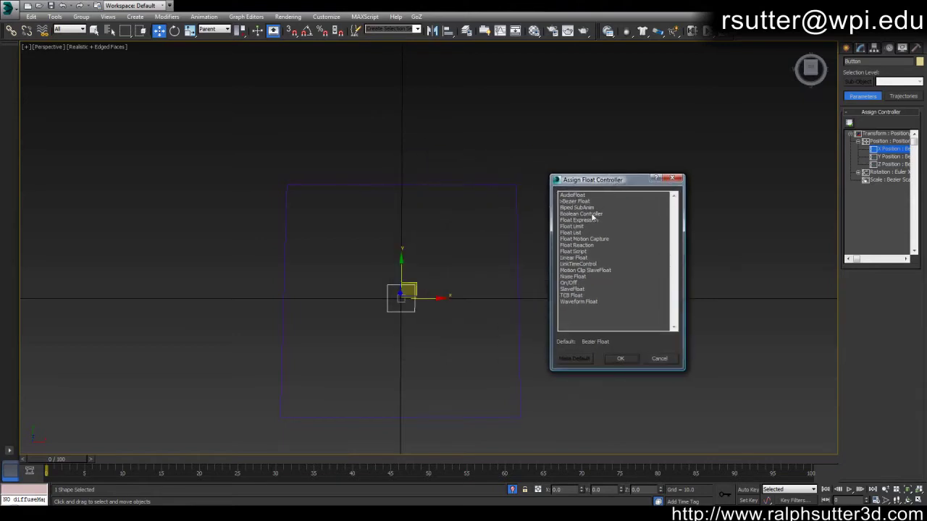
left_click(576, 226)
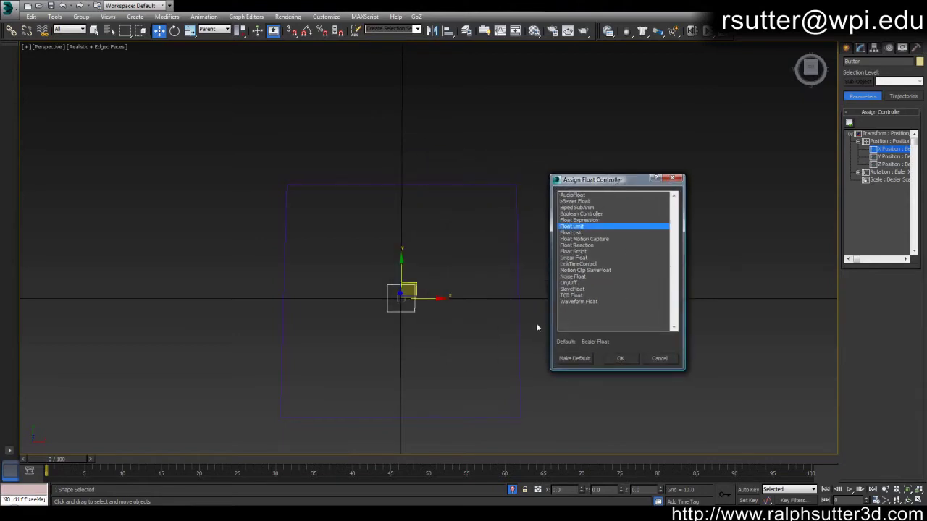
left_click(627, 358)
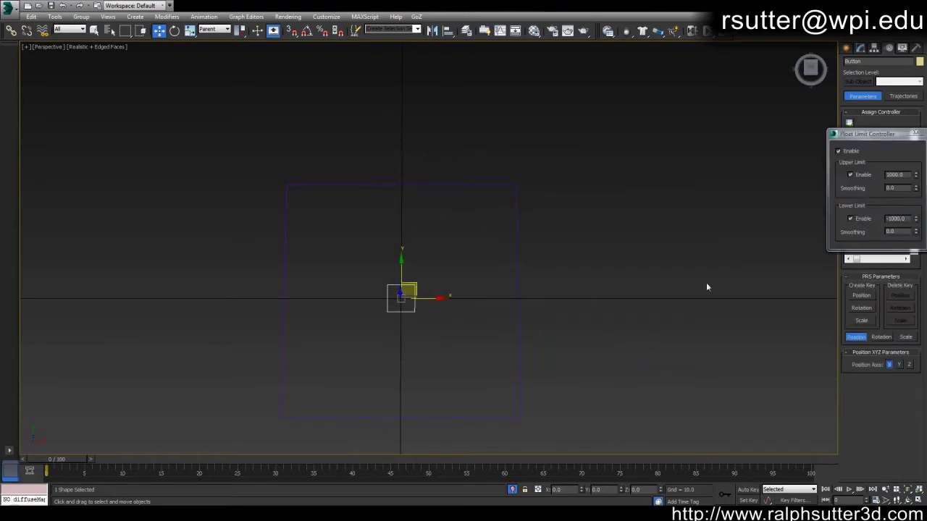
- Limit the Button's X position to an upper value of 0.5 and a lower value of -0.5, then test the horizontal travel
left_click_drag(867, 134, 585, 160)
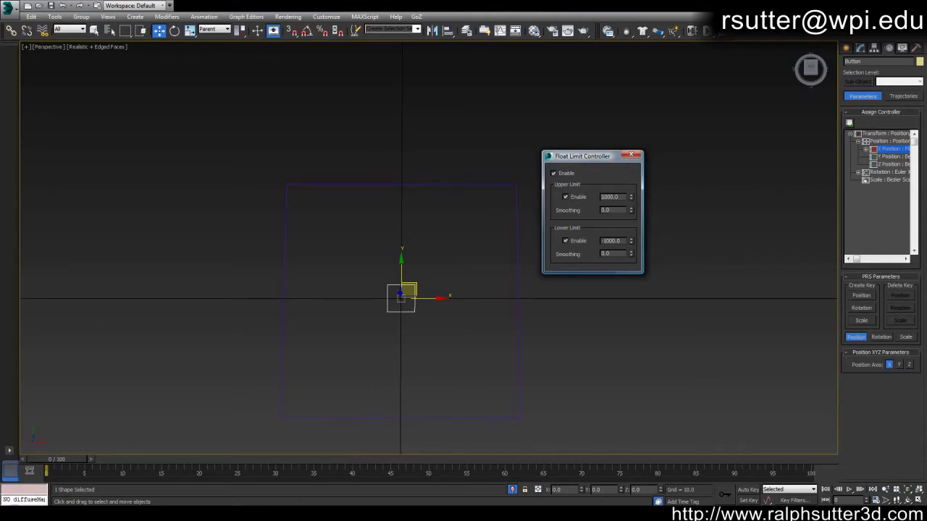
double_click(609, 197)
type("2")
type(".5")
key("Tab")
type("-")
left_click(564, 240)
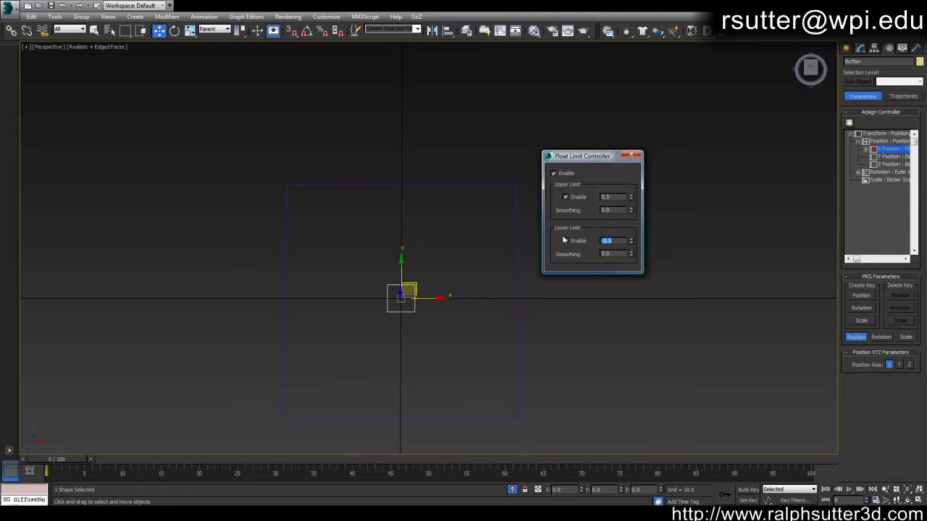
left_click(632, 155)
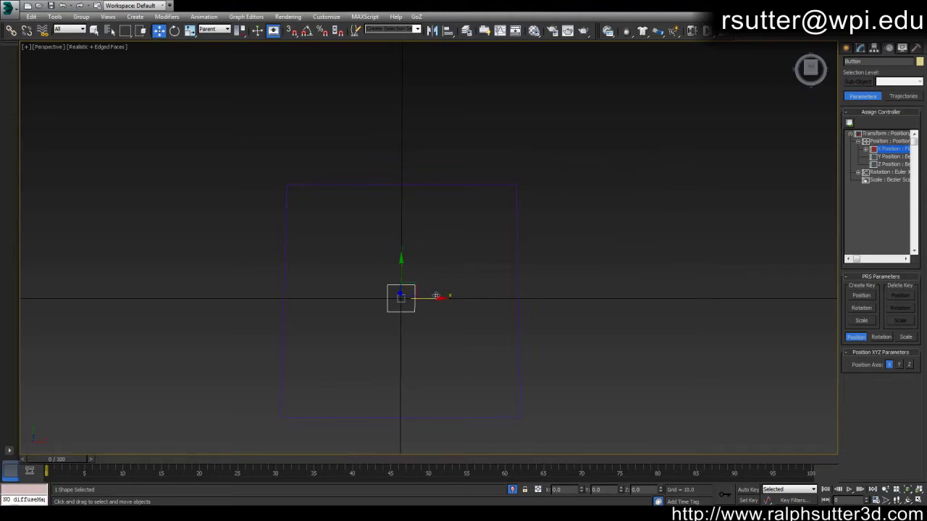
left_click_drag(435, 296, 460, 309)
- Assign a Float Limit controller to the Button's Y Position track
left_click(886, 156)
left_click(848, 123)
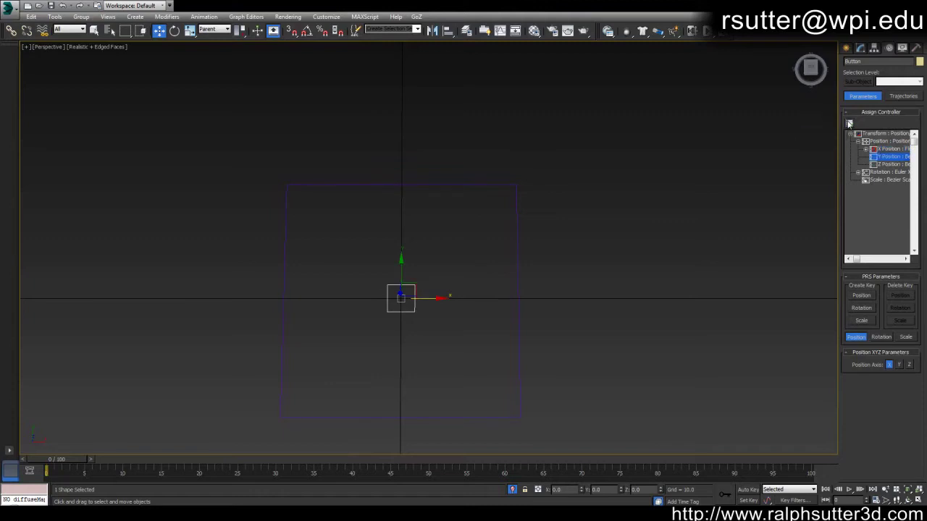
left_click(455, 207)
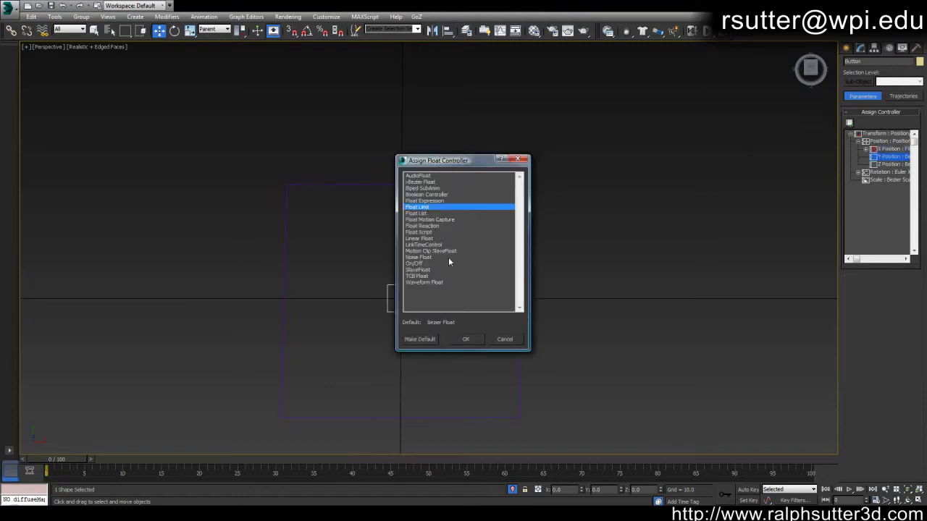
left_click(467, 339)
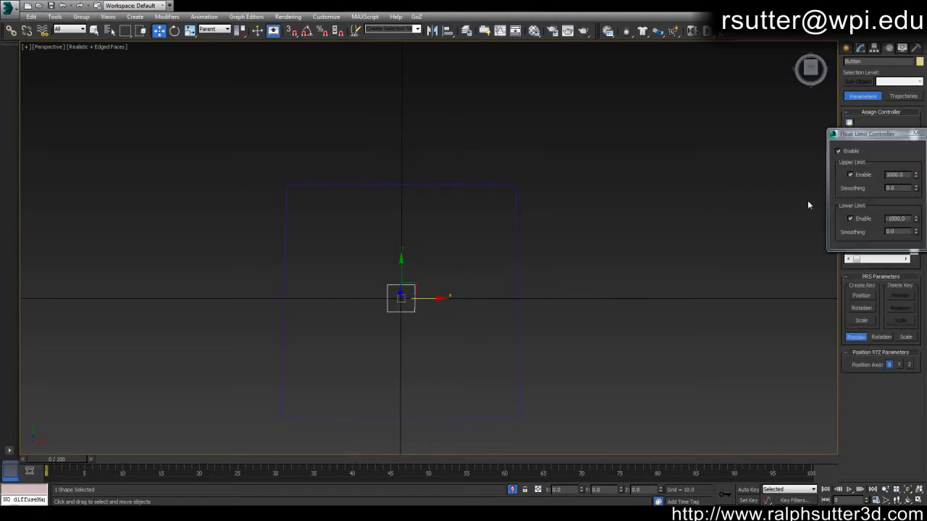
- Limit the Button's Y position to an upper value of 0.5 and a lower value of -0.5
left_click_drag(856, 135, 596, 183)
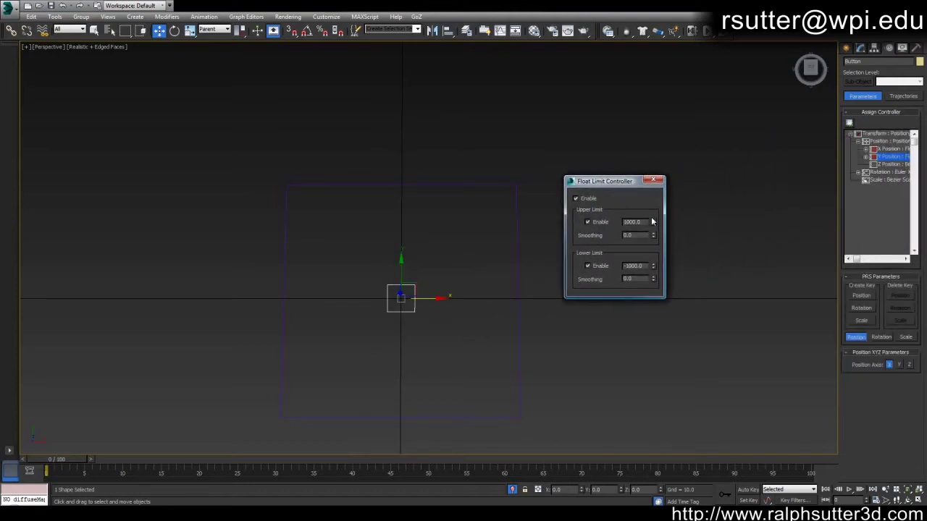
left_click_drag(641, 222, 605, 231)
type(".5")
left_click_drag(642, 266, 628, 266)
type(".5")
left_click(654, 180)
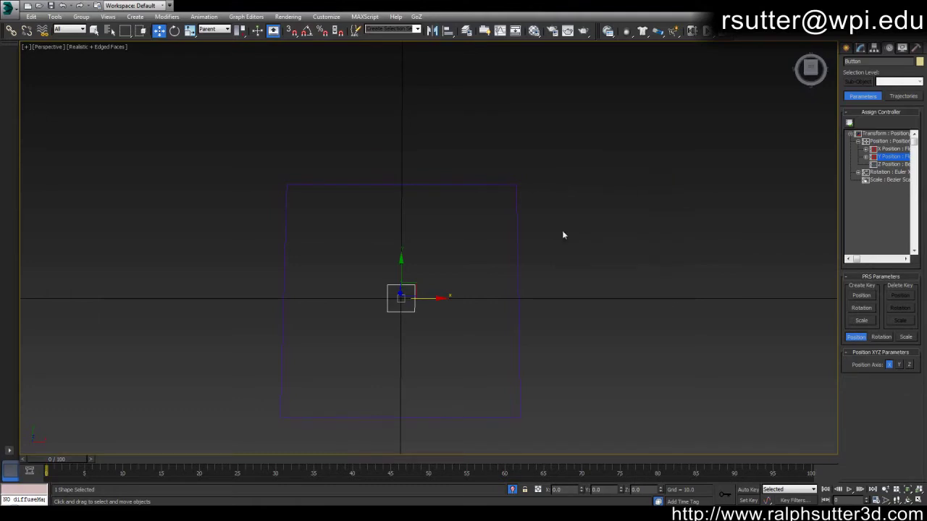
- Test the Button's travel inside the frame and along its Z axis, undoing the moves
left_click_drag(413, 288, 354, 285)
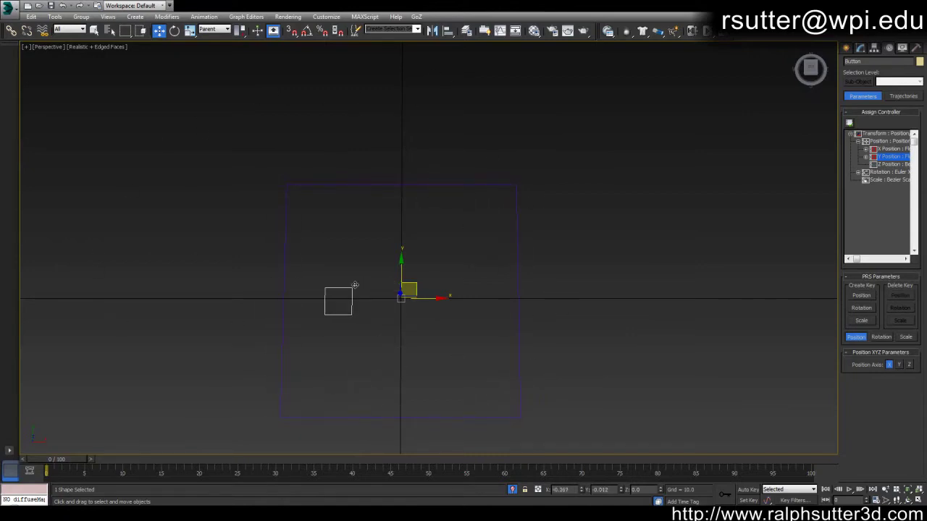
middle_click_drag(395, 291, 341, 239, "alt")
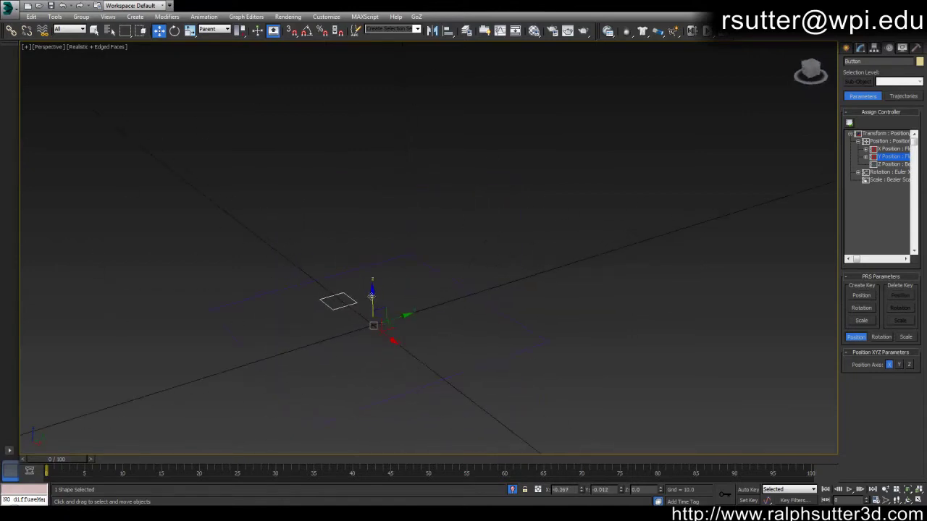
left_click_drag(371, 299, 422, 297)
middle_click_drag(422, 293, 459, 295, "alt")
key("ctrl+z")
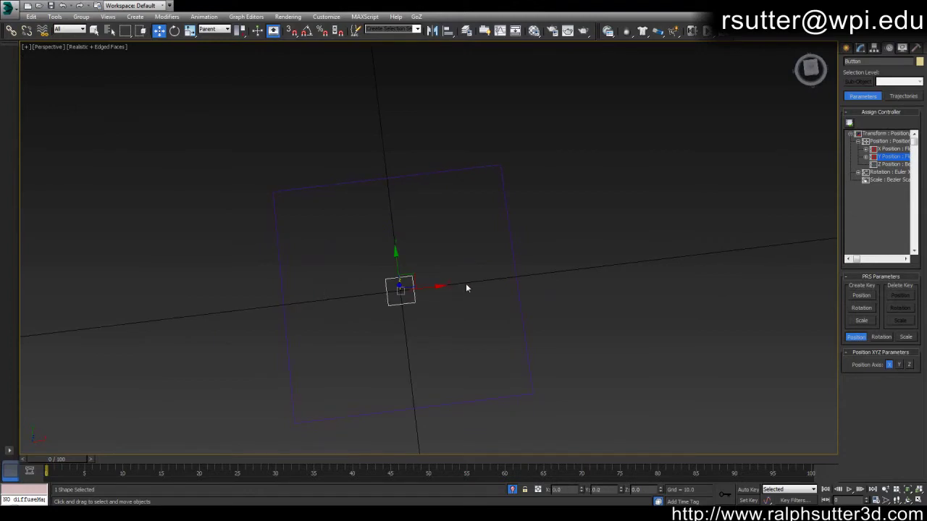
- Assign a Float Limit controller to the Button's Z Position track and set its upper limit to 0
left_click(894, 165)
left_click(848, 123)
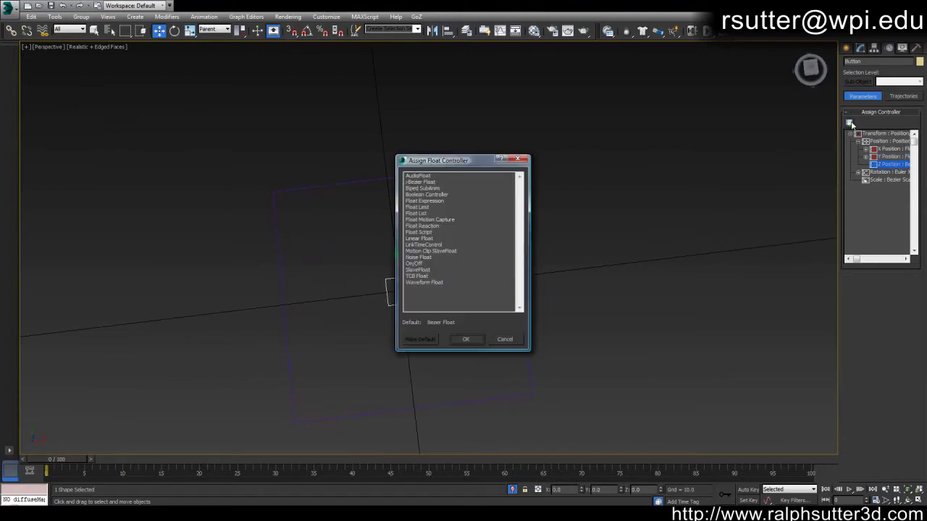
left_click(427, 208)
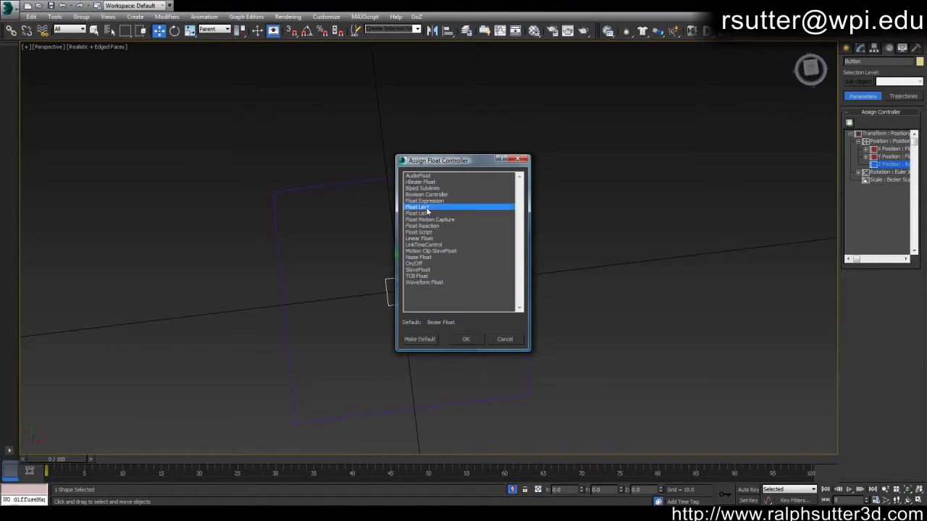
left_click(467, 339)
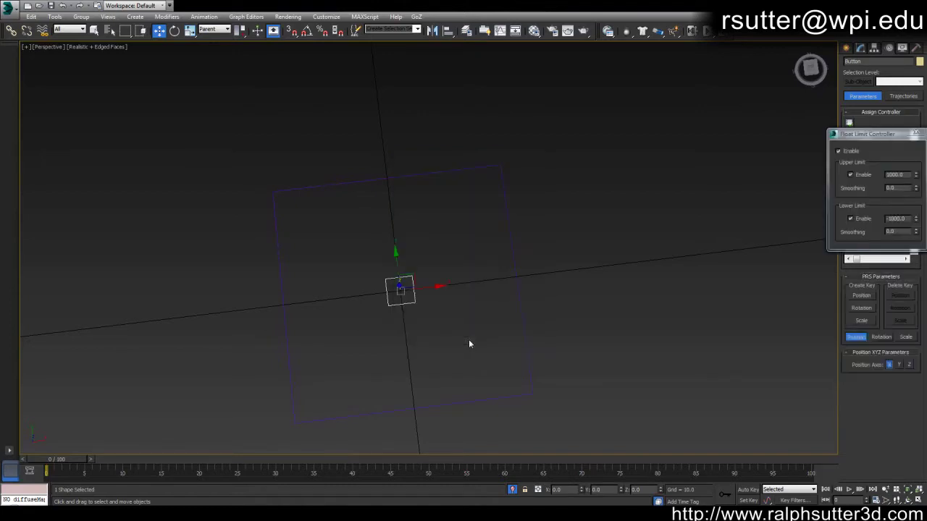
left_click_drag(889, 140, 515, 202)
right_click(543, 237)
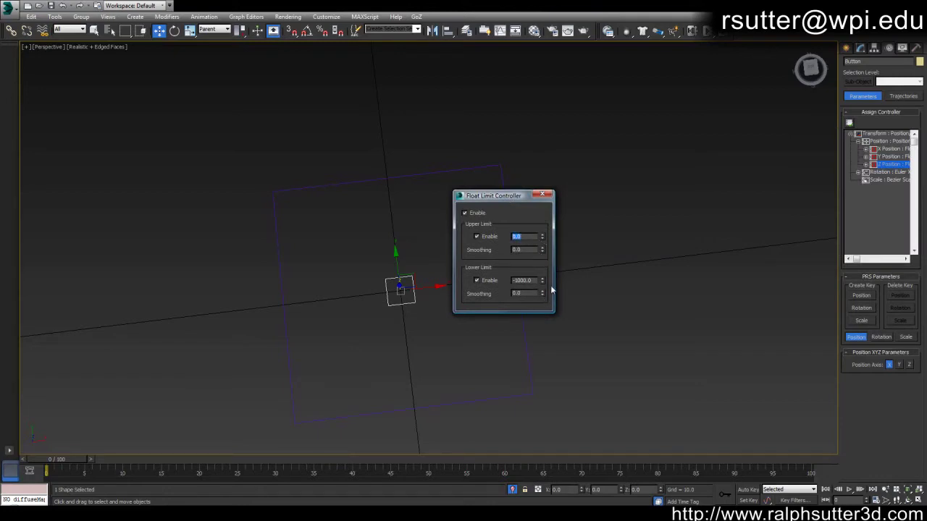
left_click(542, 195)
- Test the Button's movement against the Z limit and clear the selection
middle_click_drag(613, 315, 493, 232, "alt")
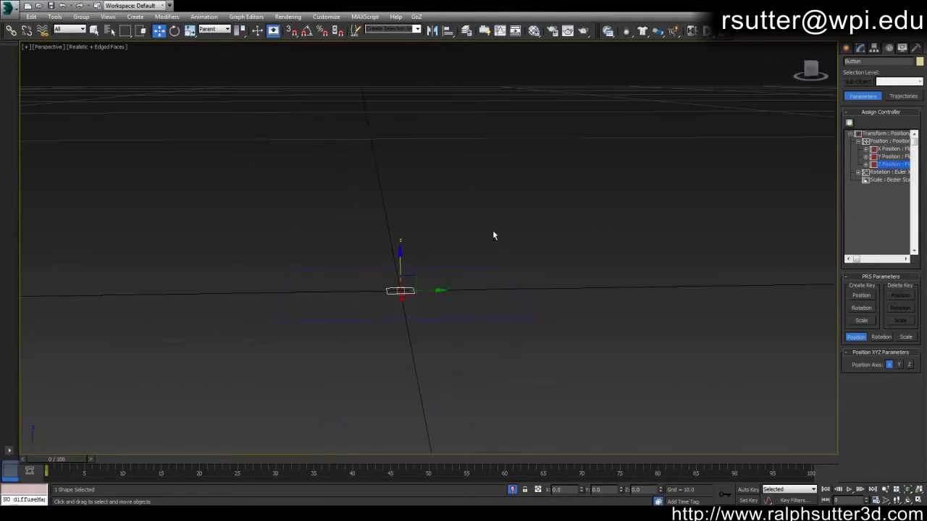
left_click_drag(414, 274, 439, 379)
middle_click_drag(439, 379, 548, 283, "alt")
left_click(627, 295)
middle_click_drag(629, 299, 627, 294)
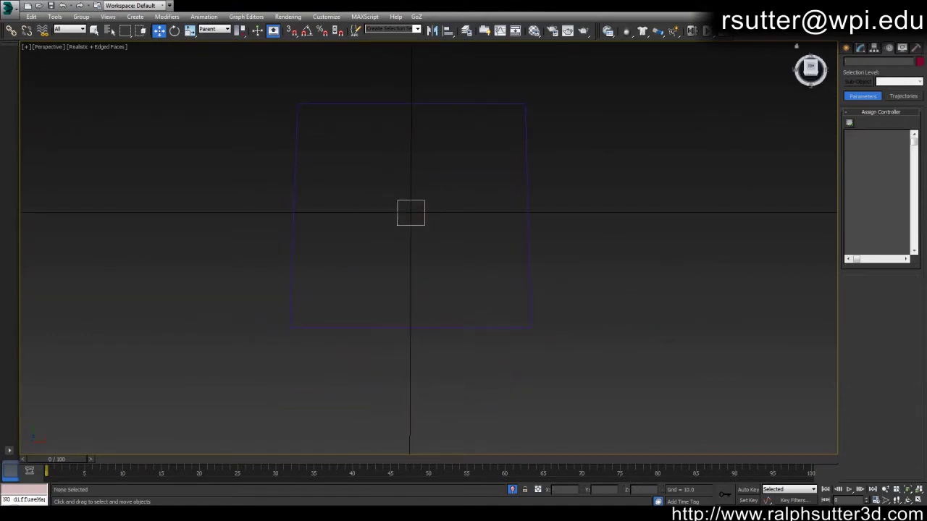
- Create an "Eyelid Right" text spline in Arial, size 5.0, over the control frame
left_click(849, 47)
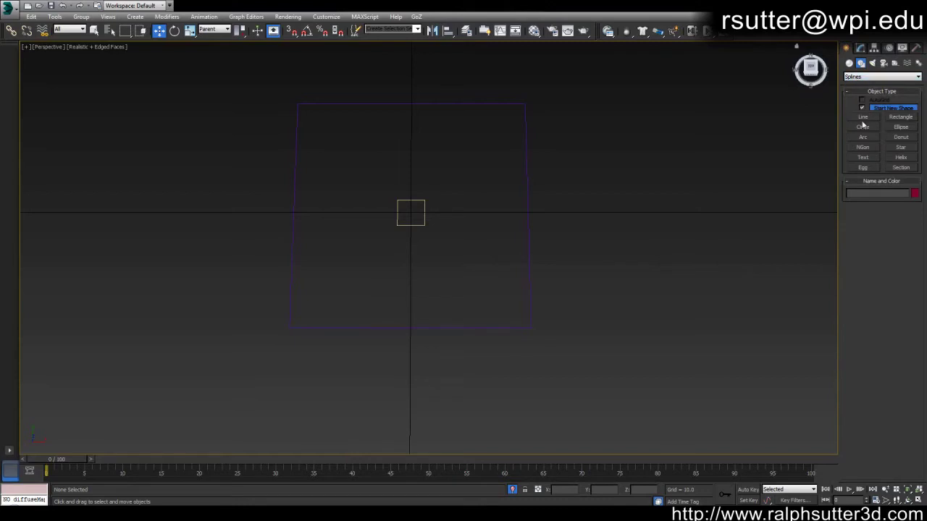
left_click(862, 157)
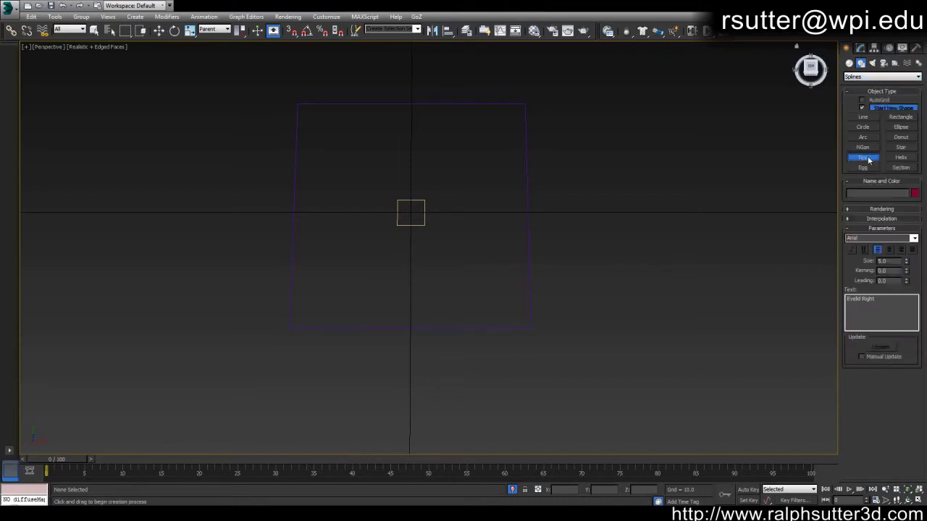
middle_click_drag(647, 175, 509, 265, "alt")
left_click(437, 254)
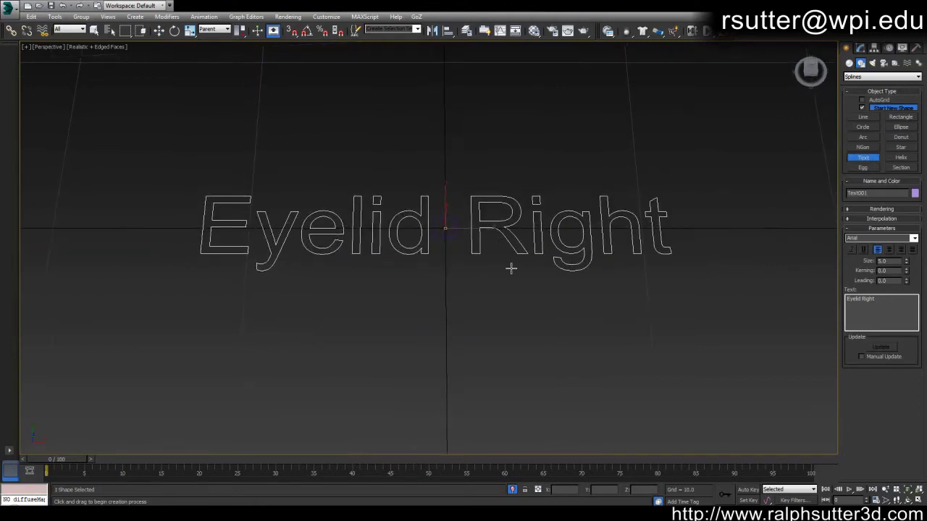
key("w")
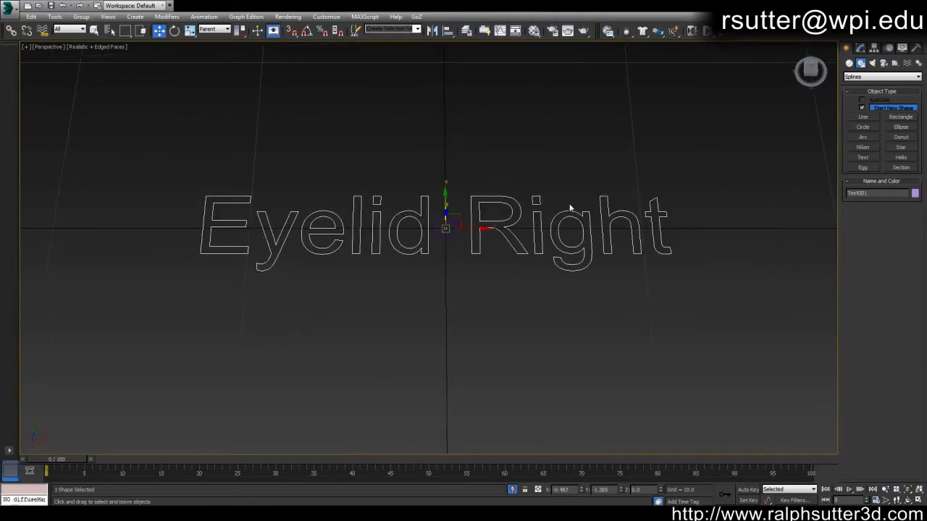
- Change the wording of the text spline to "Name"
left_click(861, 48)
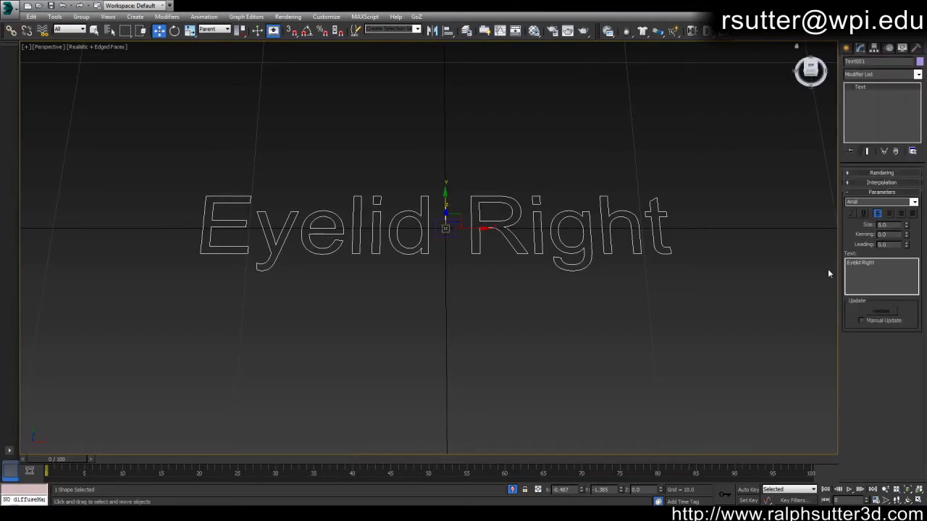
left_click_drag(877, 263, 832, 265)
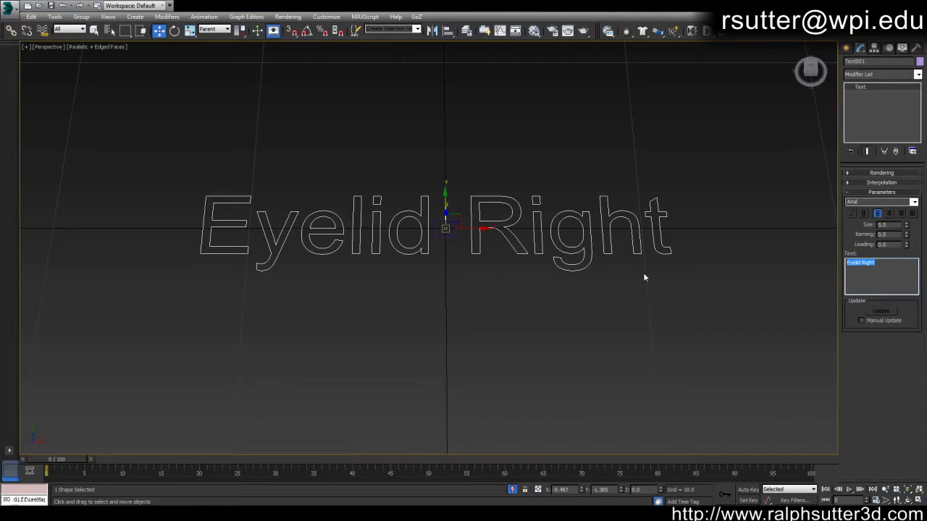
type("Name")
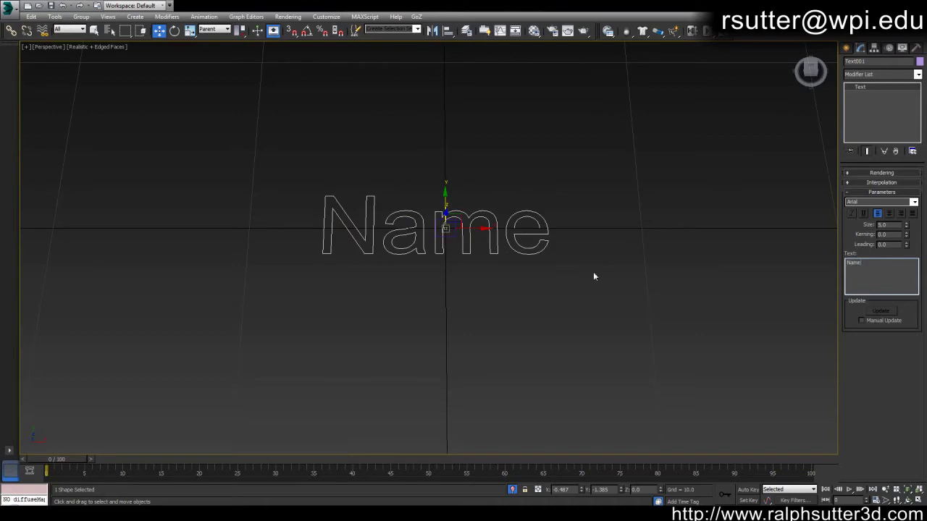
type("r")
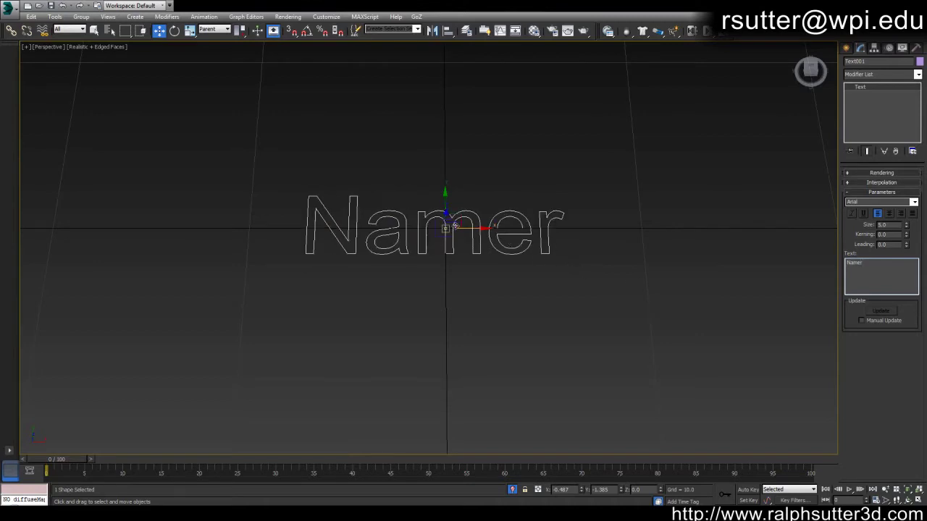
scroll(466, 245, "up", 1)
middle_click_drag(595, 291, 601, 298, "alt")
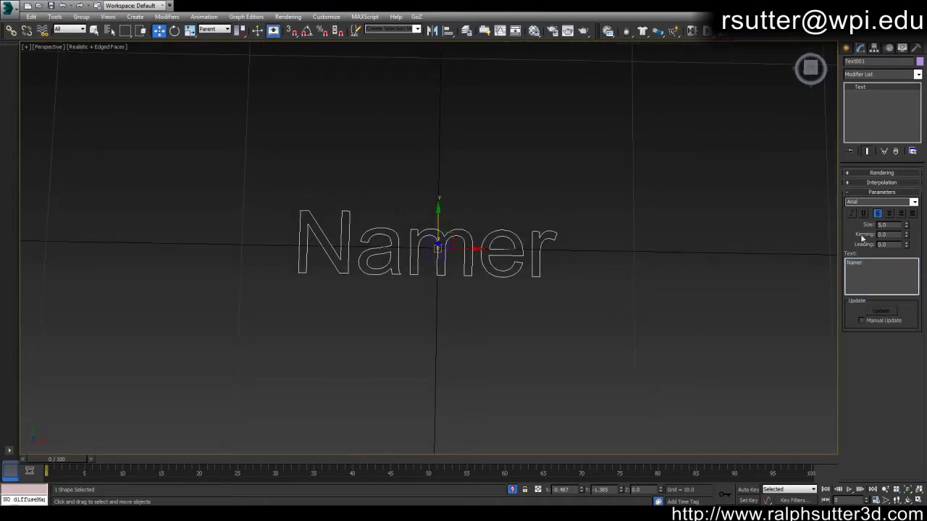
key("BackSpace")
middle_click_drag(650, 261, 648, 278)
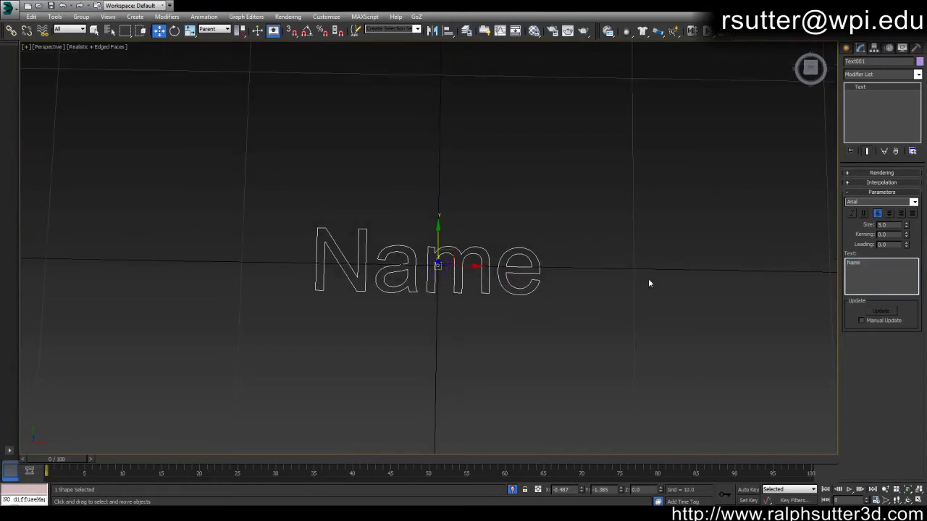
- Scale the Name text down uniformly to about 27 percent
left_click(648, 279)
left_click(478, 274)
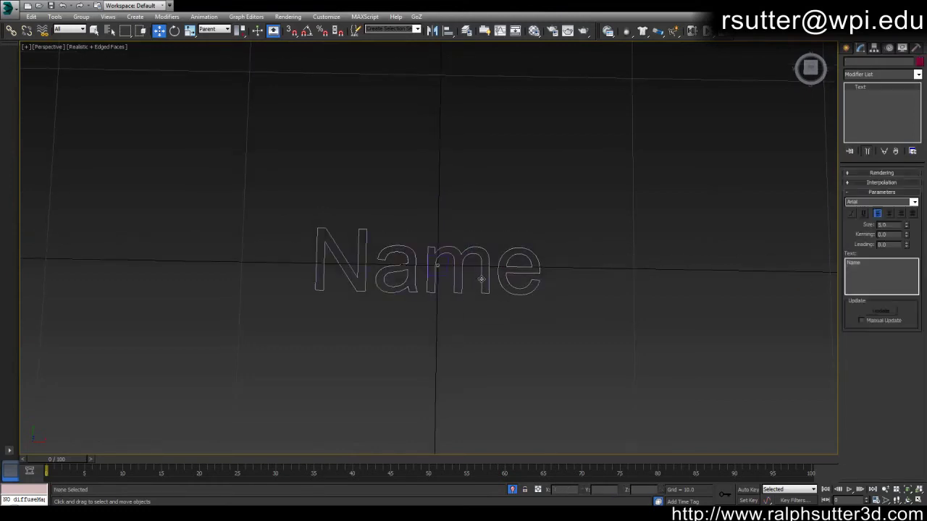
key("r")
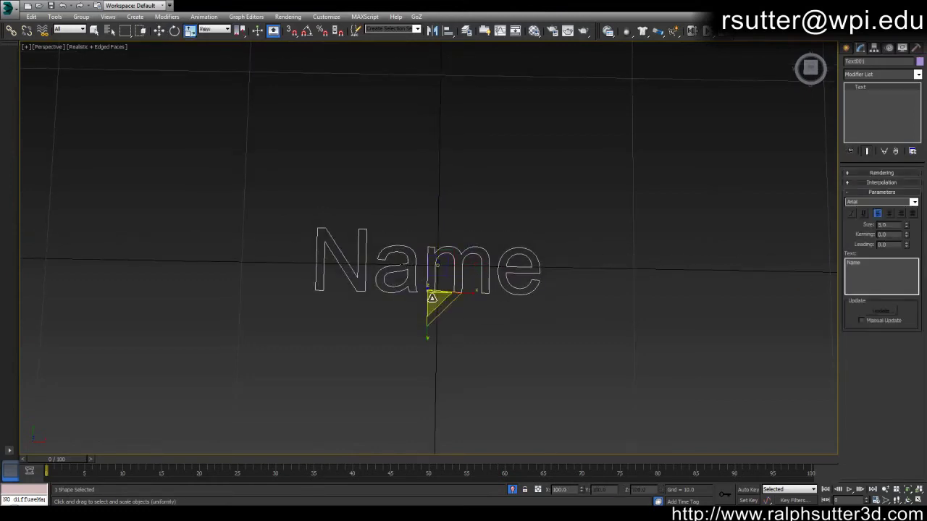
left_click_drag(434, 301, 438, 434)
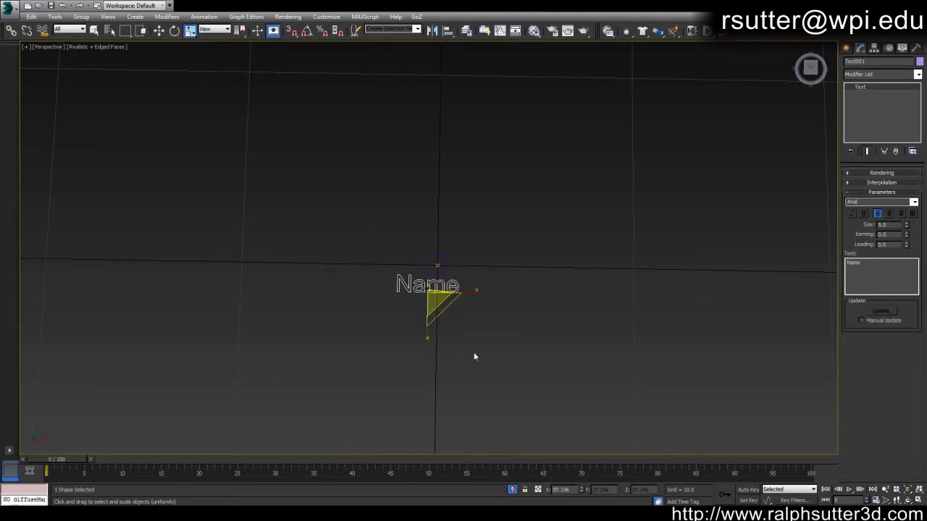
- Align the Name text to the outer square by pivot points in X, Y and Z, and move it just below the frame
mouse_move(474, 356)
middle_mouse_down("alt")
mouse_move(486, 335)
mouse_move(480, 348)
middle_mouse_up("alt")
scroll(479, 338, "up", 4)
key("w")
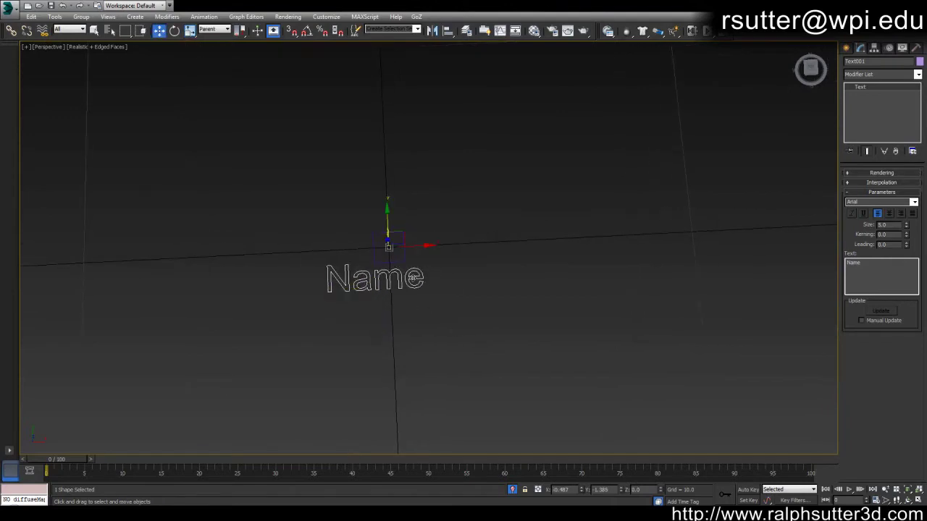
left_click_drag(412, 248, 429, 247)
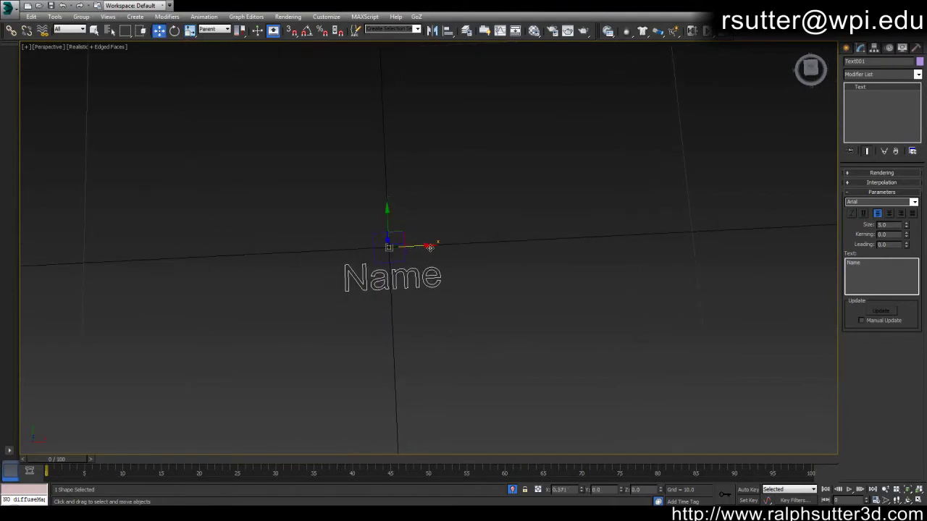
key("alt+a")
left_click(404, 257)
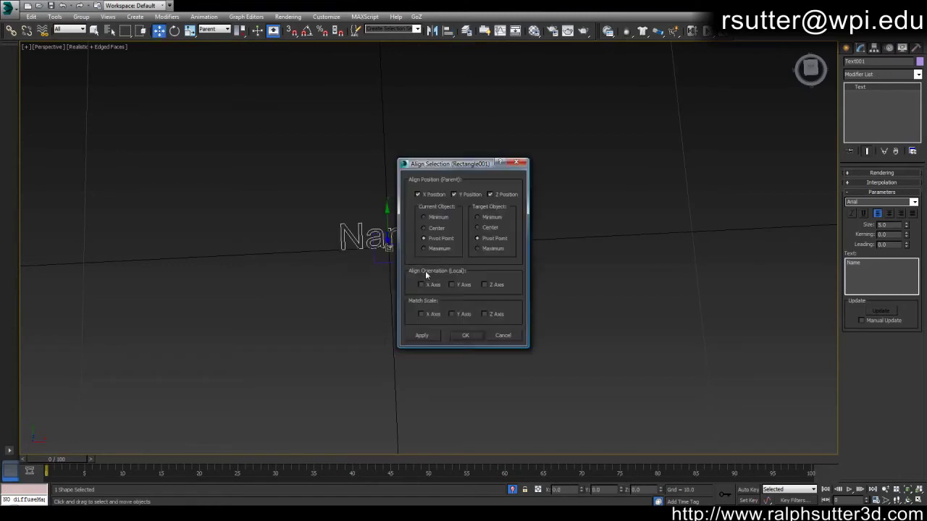
left_click(466, 336)
left_click_drag(390, 209, 403, 284)
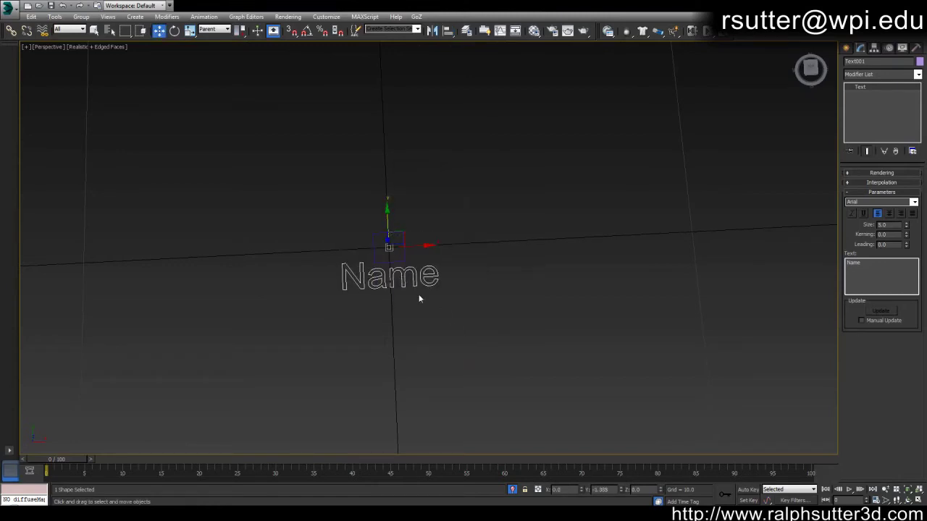
- Scale the Name text down further and move it up close beneath the frame, to about Y -1.07
key("r")
left_click_drag(383, 294, 398, 319)
key("w")
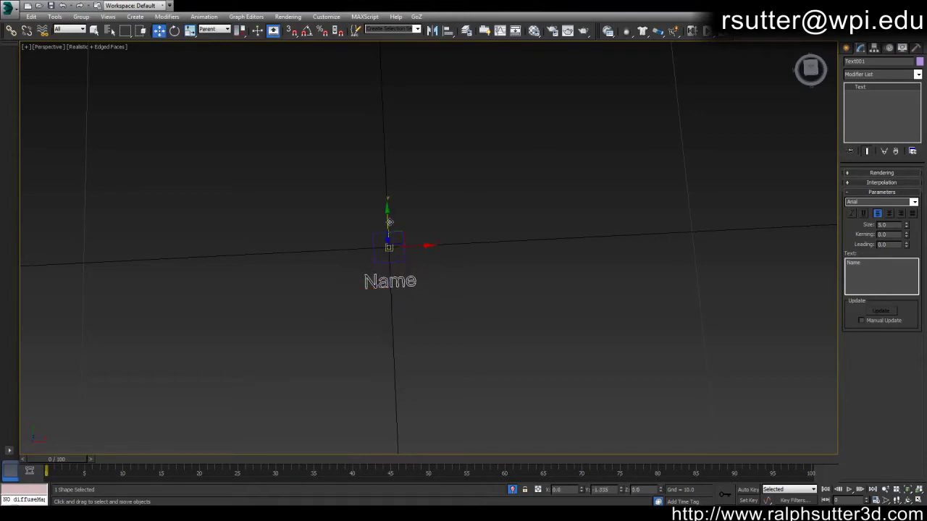
left_click_drag(390, 223, 390, 214)
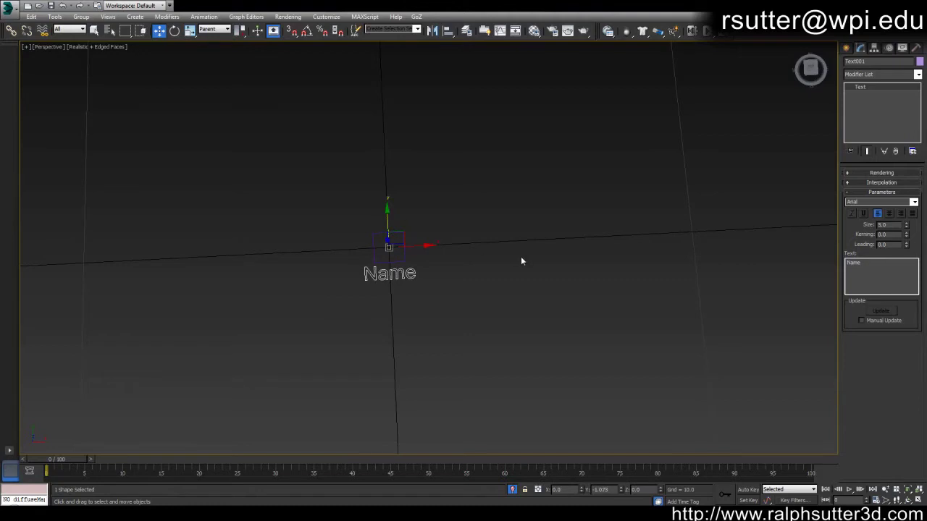
- Select the frame, Button and Name text together, and unhide all objects and layers
left_click(482, 220)
left_click_drag(319, 341, 318, 340)
middle_click_drag(402, 320, 399, 284, "alt")
right_click(553, 246)
left_click(587, 201)
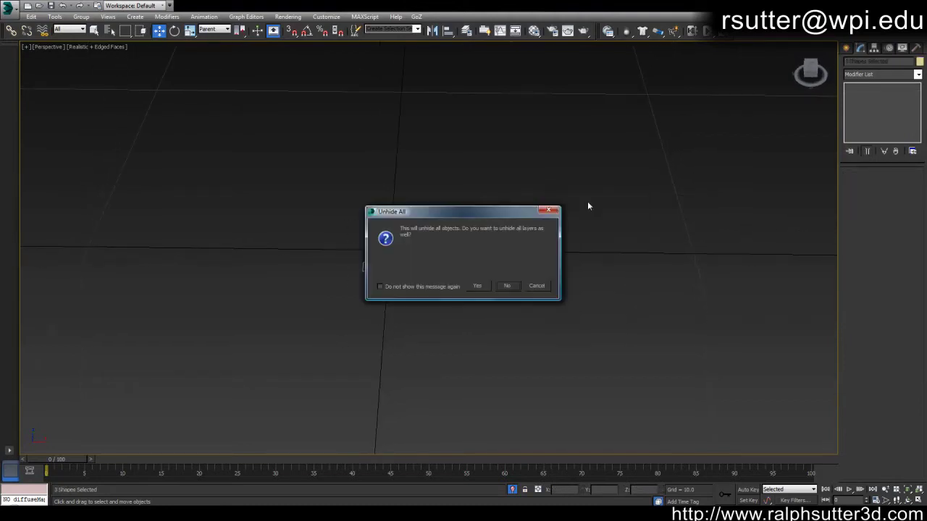
left_click(479, 286)
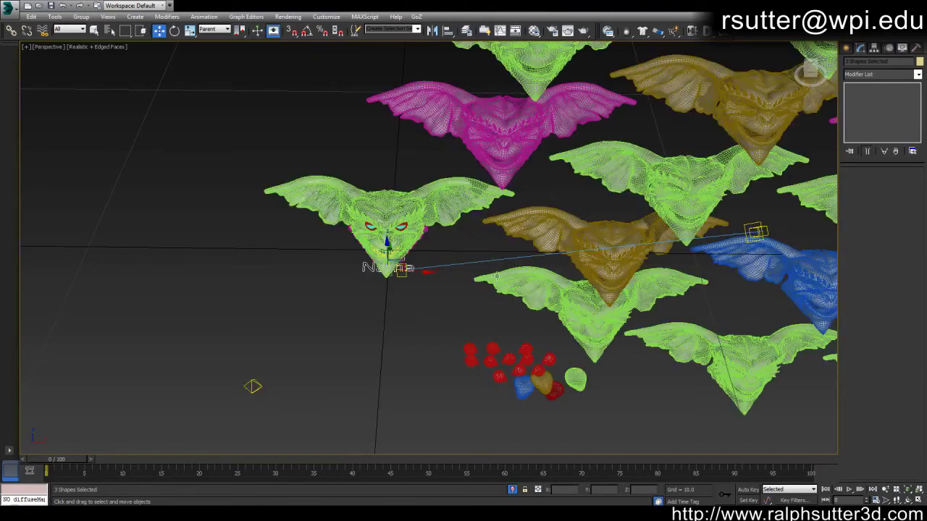
- Hide the Morph targets and Lights layers so that only the character head and the spline controls show
middle_click_drag(524, 242, 536, 223, "alt")
middle_click_drag(404, 135, 405, 170)
middle_click_drag(416, 279, 418, 296)
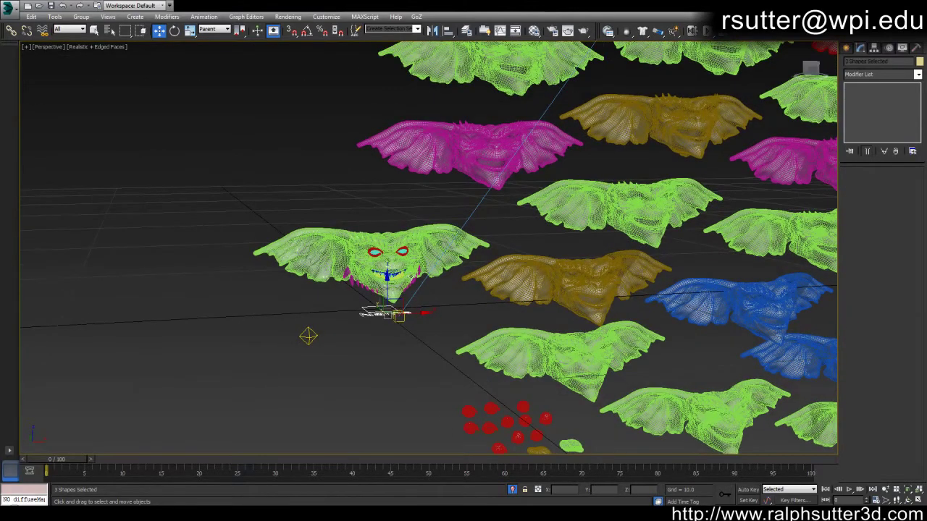
middle_click_drag(420, 87, 411, 99)
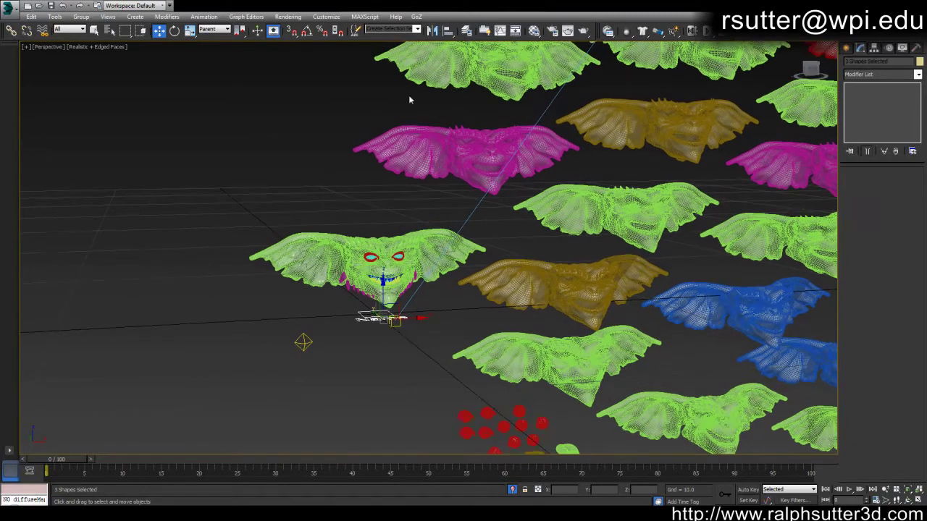
left_click(466, 32)
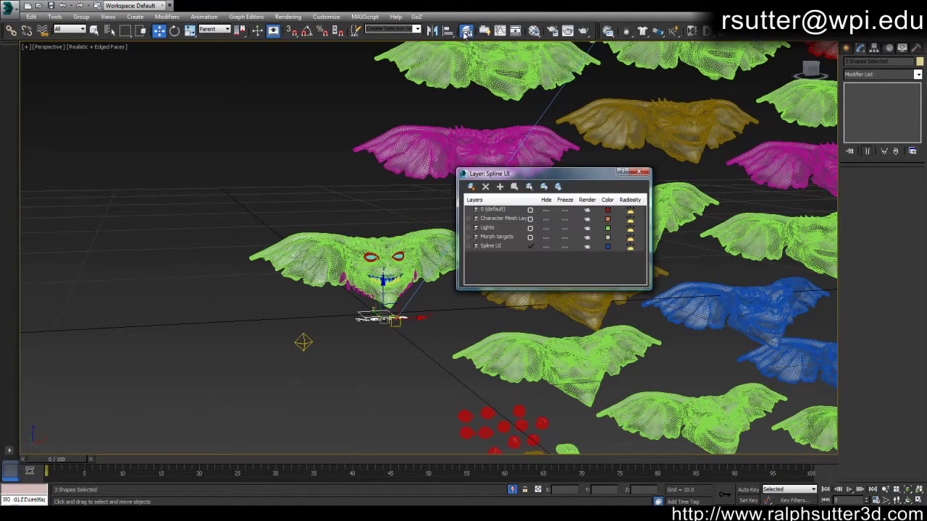
left_click(546, 237)
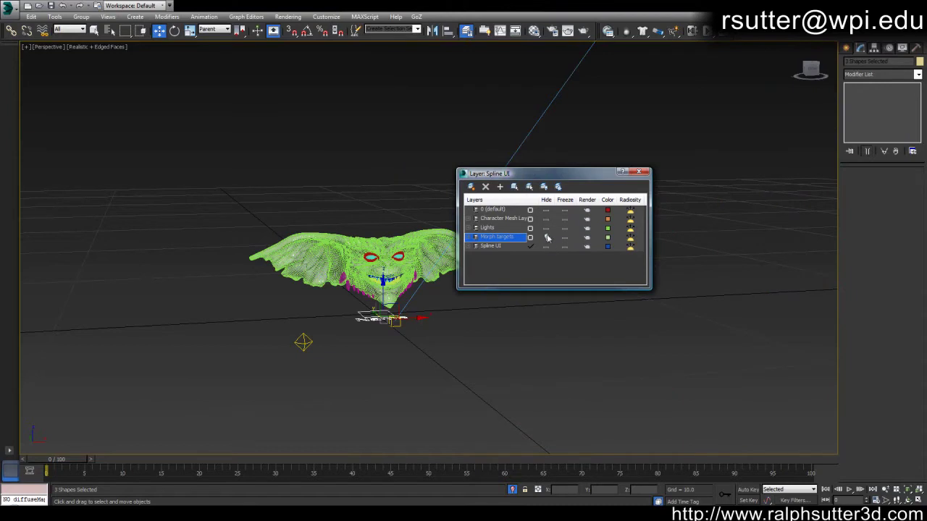
left_click(546, 228)
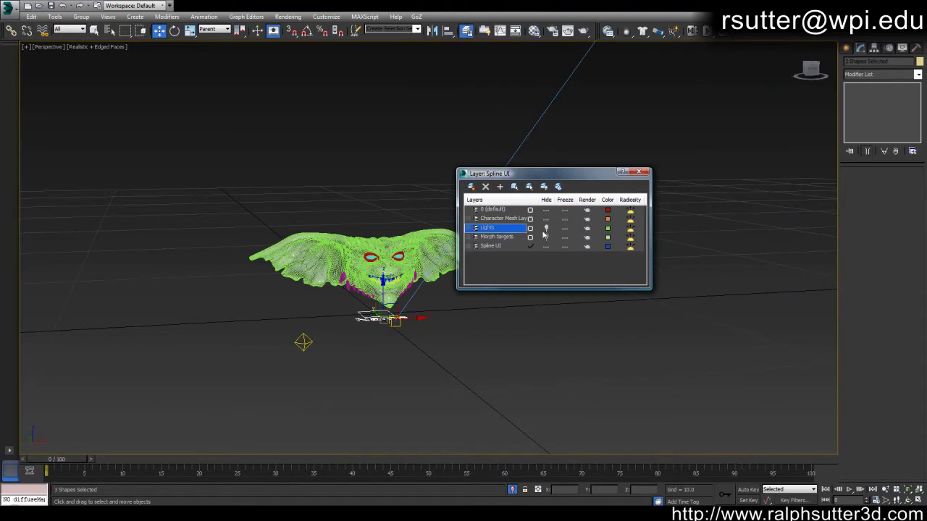
left_click(639, 172)
- Turn on angle snapping and rotate the selected frame, Button and Name text 90 degrees about X to stand upright
mouse_move(430, 317)
middle_mouse_down("alt")
mouse_move(365, 324)
mouse_move(428, 319)
middle_mouse_up("alt")
key("e")
left_click_drag(428, 319, 431, 349)
right_click(431, 349)
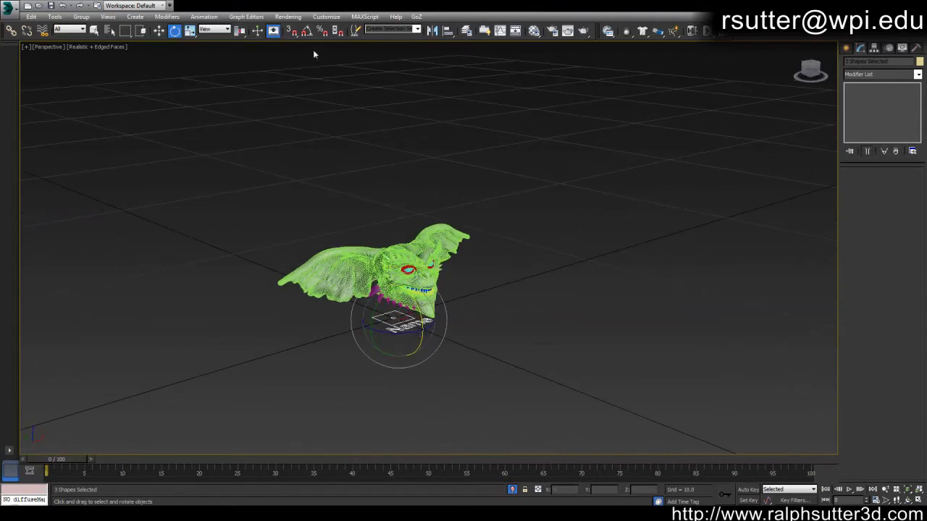
left_click(307, 31)
left_click_drag(417, 310, 426, 351)
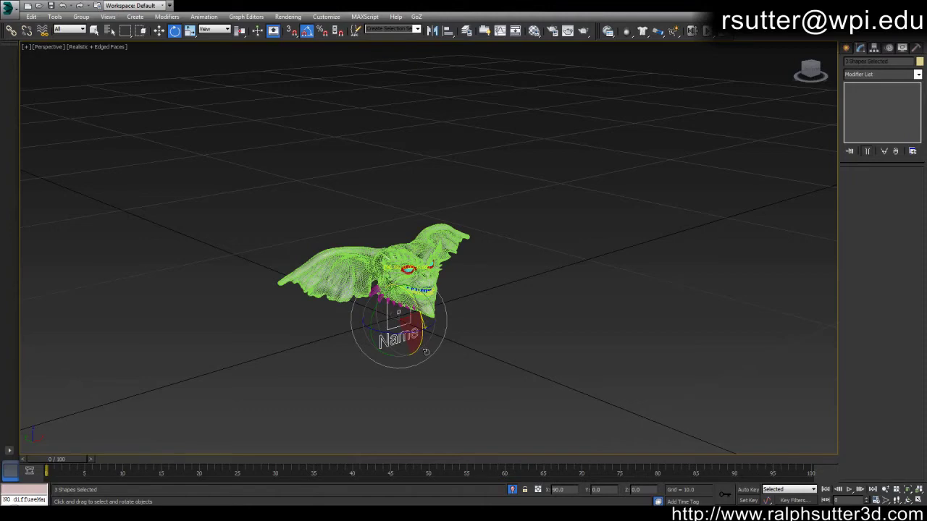
- Move the selected square, its button and the Name label together out beside and above the creature head
middle_click_drag(428, 350, 438, 317, "alt")
key("w")
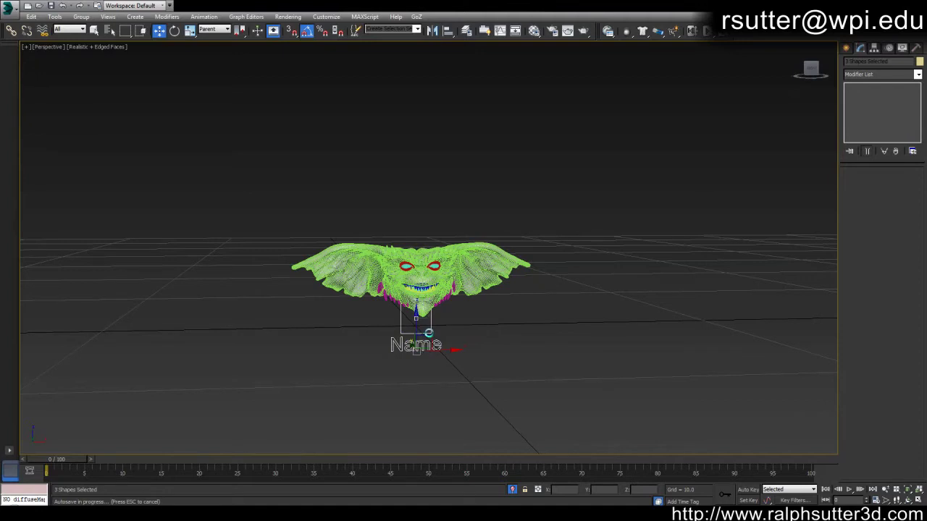
left_click_drag(429, 332, 235, 256)
left_click(335, 220)
middle_click_drag(334, 220, 380, 220)
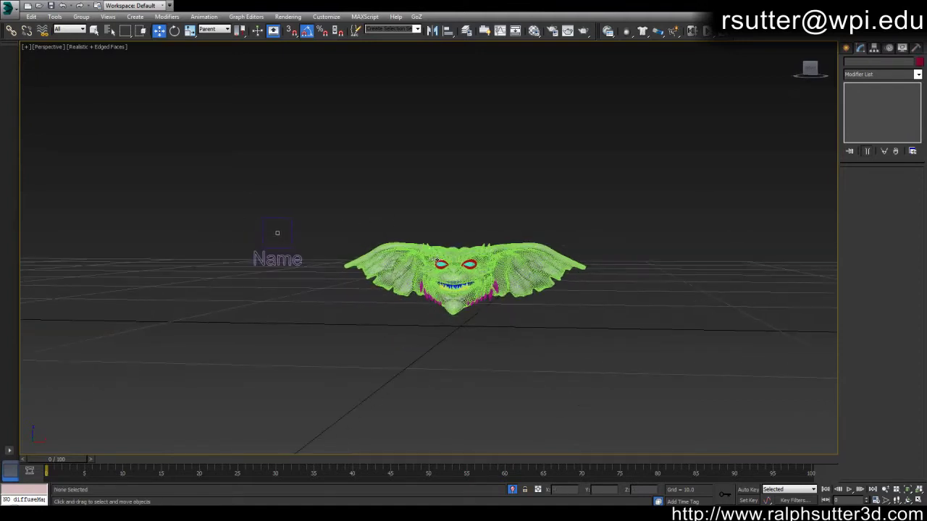
middle_click_drag(474, 311, 509, 318, "alt")
scroll(467, 297, "up", 4)
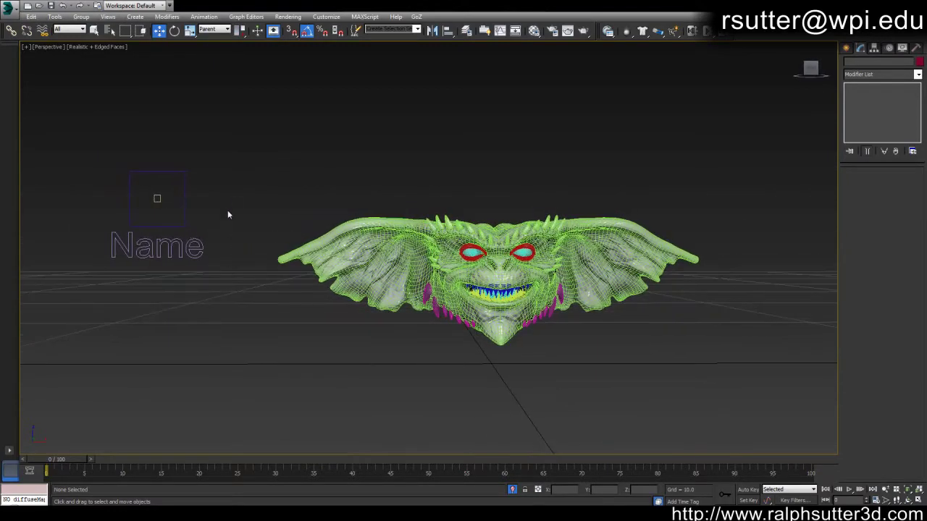
- Scale the square, its button and the Name label down together to roughly half their size
left_click_drag(230, 158, 145, 254)
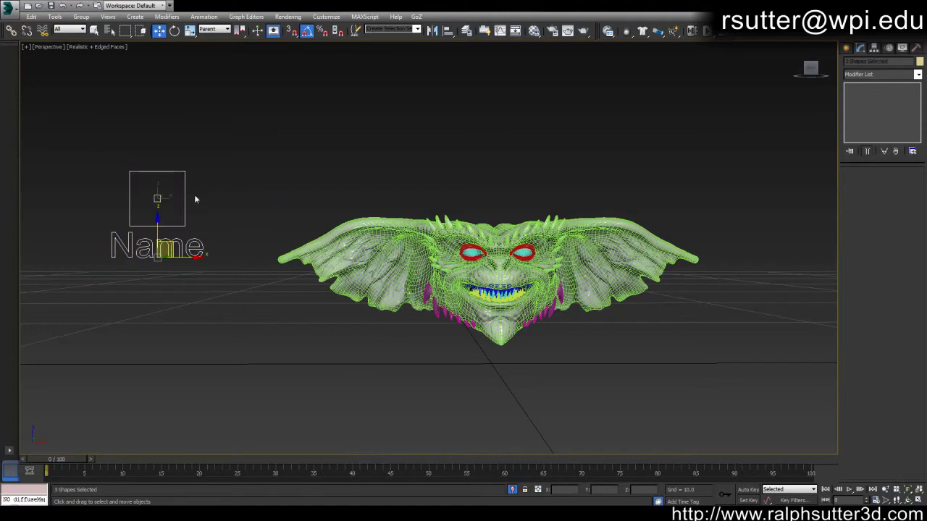
key("r")
left_click_drag(145, 217, 221, 229)
key("w")
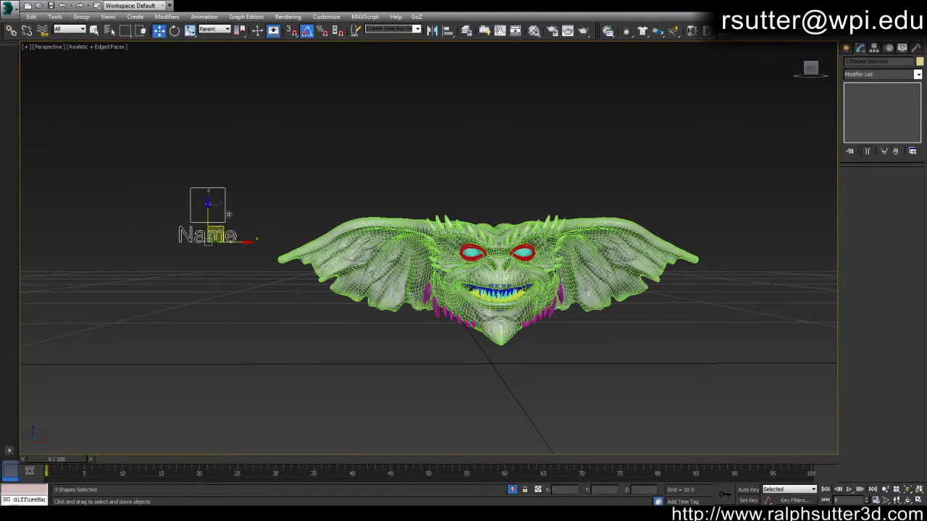
left_click(265, 197)
left_click(208, 205)
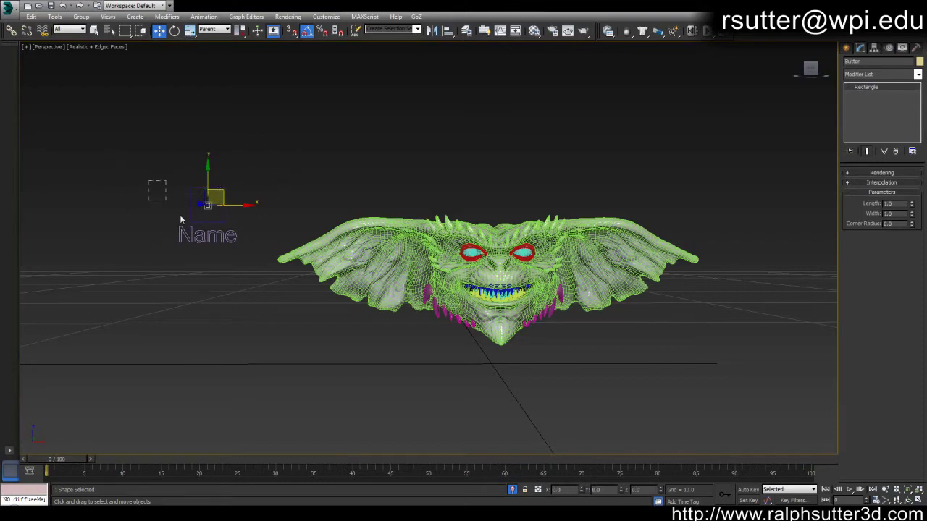
left_click_drag(239, 262, 233, 254)
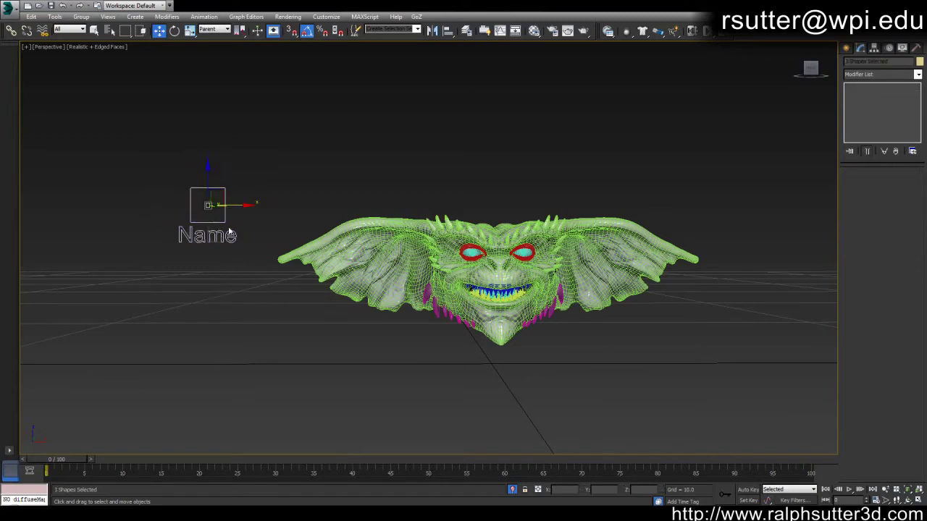
key("r")
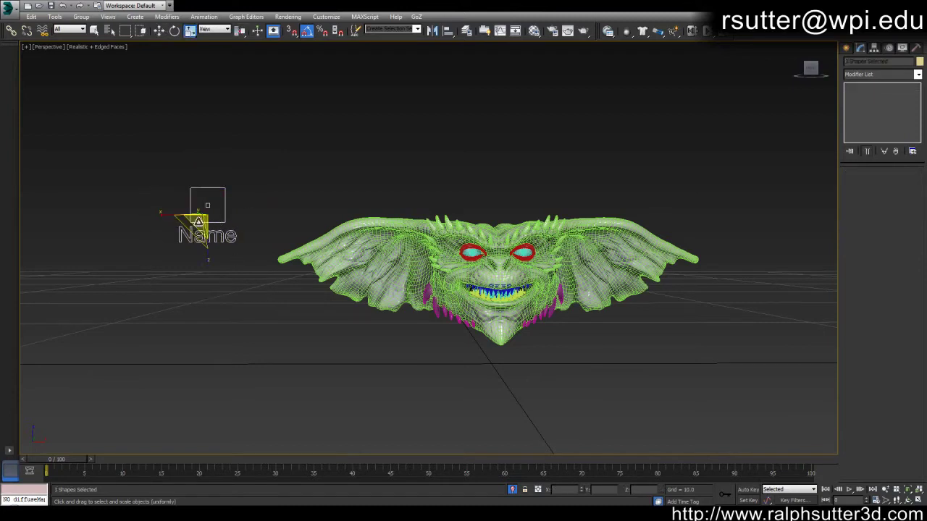
left_click_drag(198, 217, 200, 228)
- Scale the Name text down further and raise it to sit just beneath the square
left_click(208, 233)
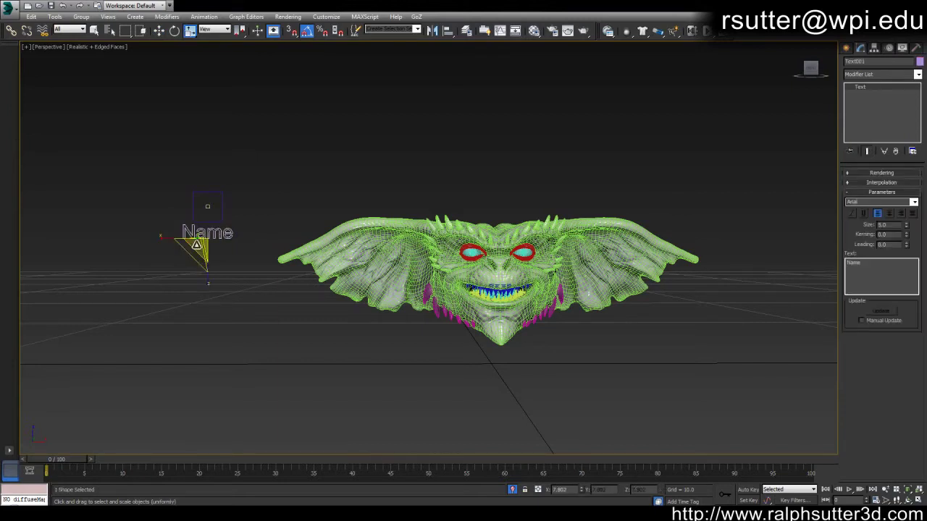
left_click_drag(199, 253, 202, 259)
key("w")
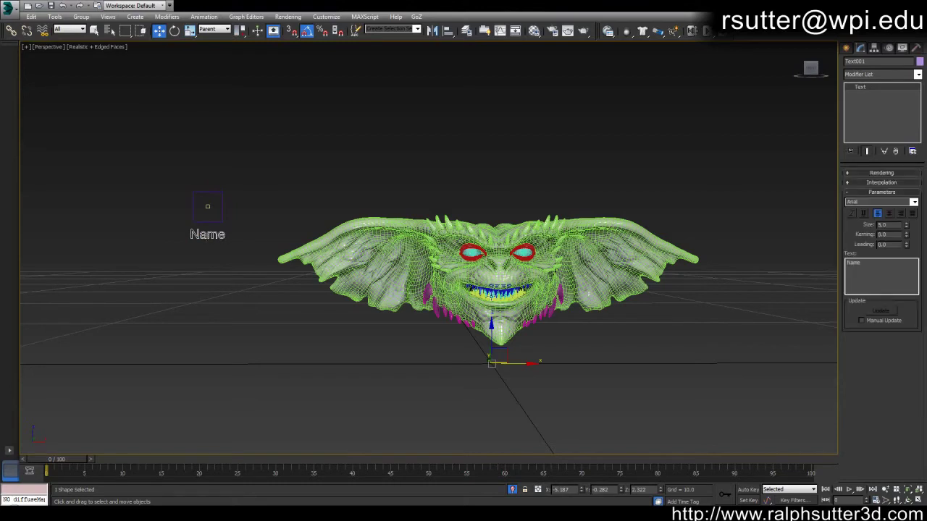
left_click_drag(490, 333, 490, 328)
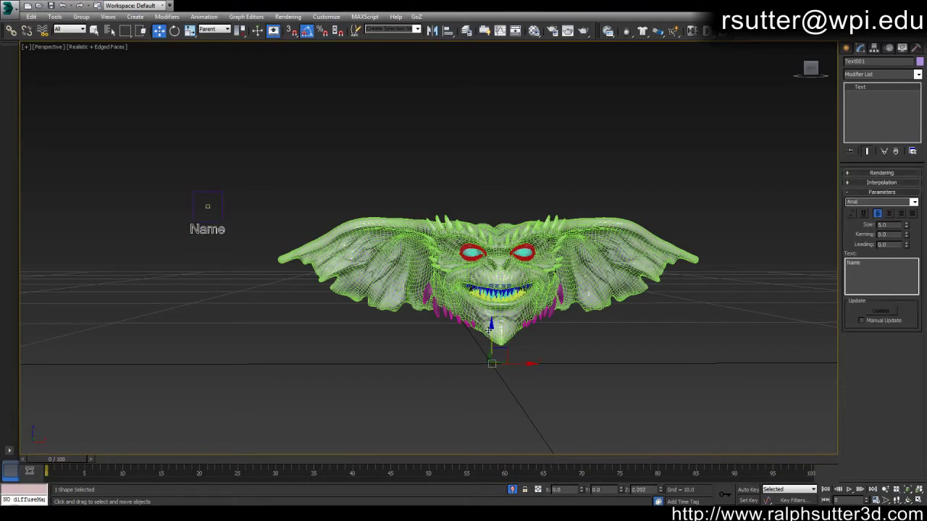
left_click(300, 217)
- Link the Name text to the large square so that the square becomes its parent
middle_click_drag(275, 217, 340, 225)
left_click(275, 238)
key("z")
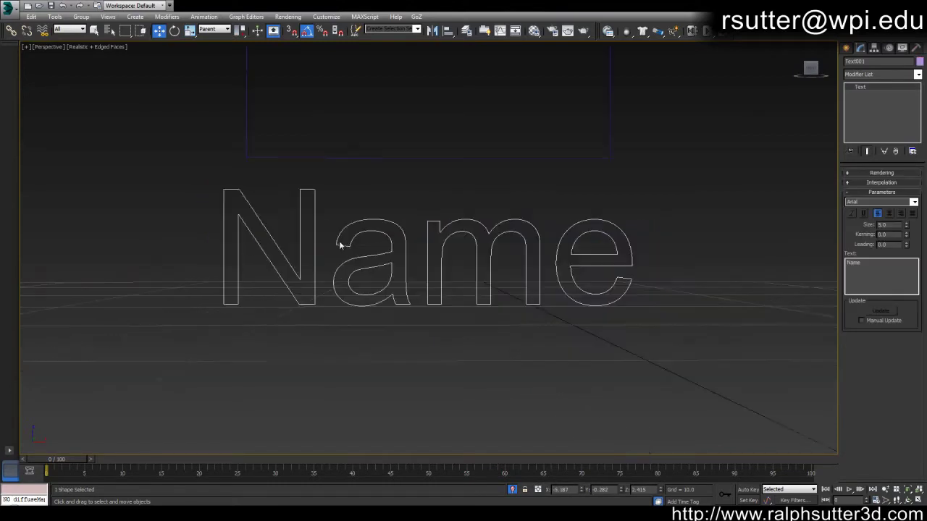
scroll(376, 242, "down", 6)
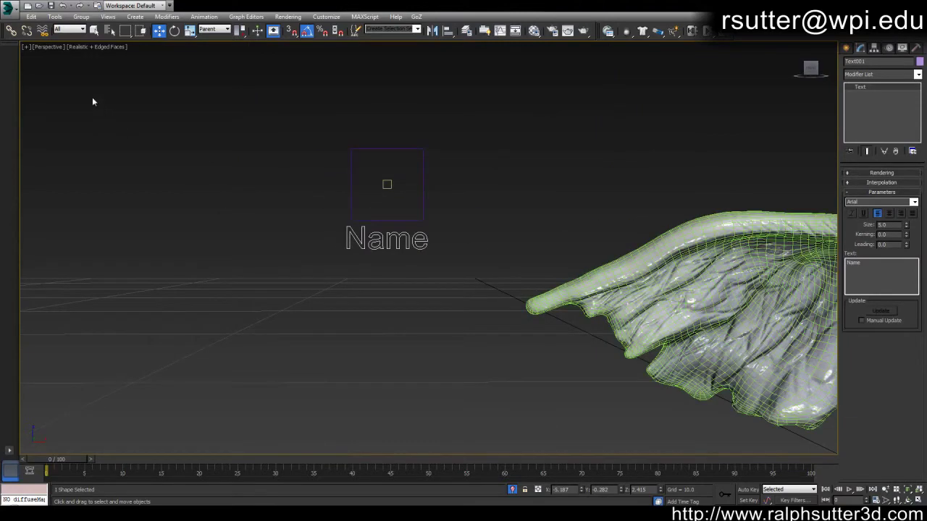
left_click(11, 30)
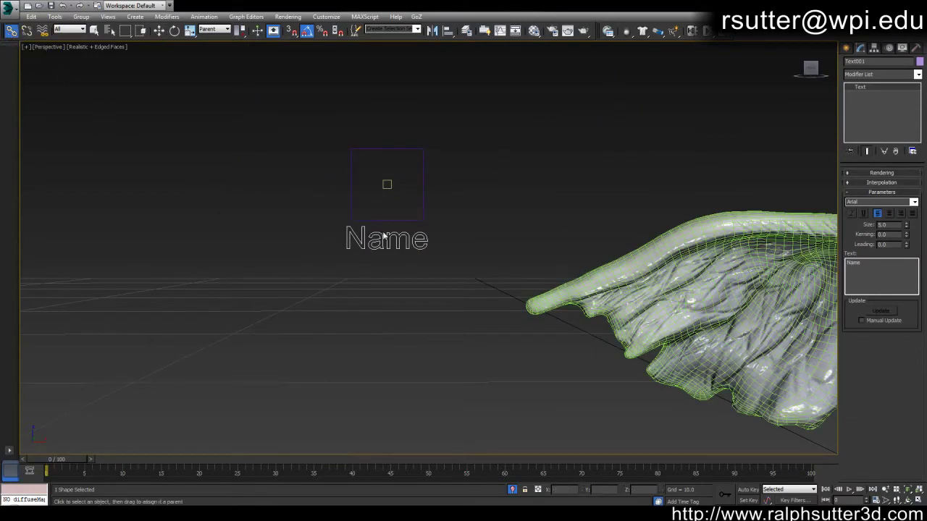
left_click_drag(384, 235, 398, 220)
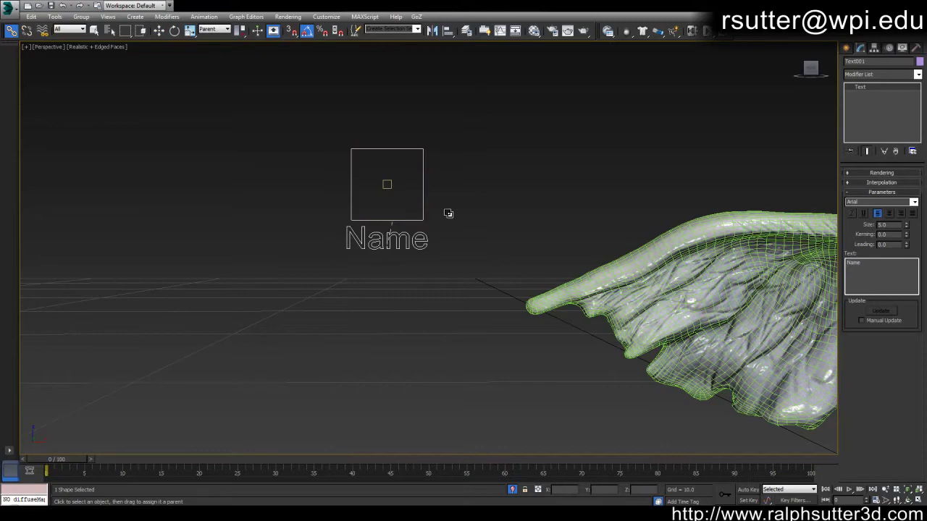
left_click(499, 200)
- Turn off the edged-faces display to show the whole head shaded without wireframe
middle_click_drag(532, 203, 458, 212)
middle_click_drag(588, 216, 420, 228)
scroll(497, 231, "down", 3)
key("F4")
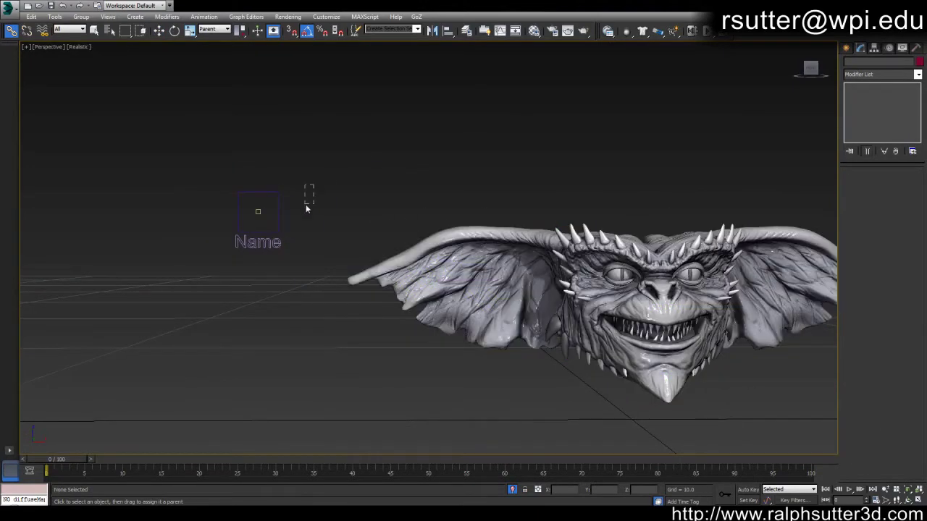
- Clone the square, button and Name label as one copy, placed along X on the side away from the head
left_click_drag(219, 266, 219, 265)
left_click_drag(165, 156, 307, 268)
key("w")
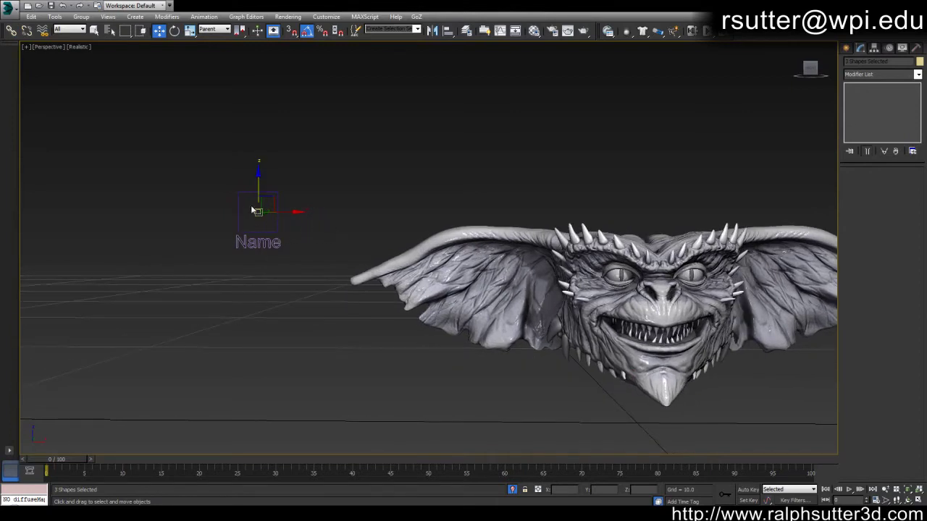
middle_click_drag(322, 204, 308, 206)
left_click_drag(295, 181, 235, 246)
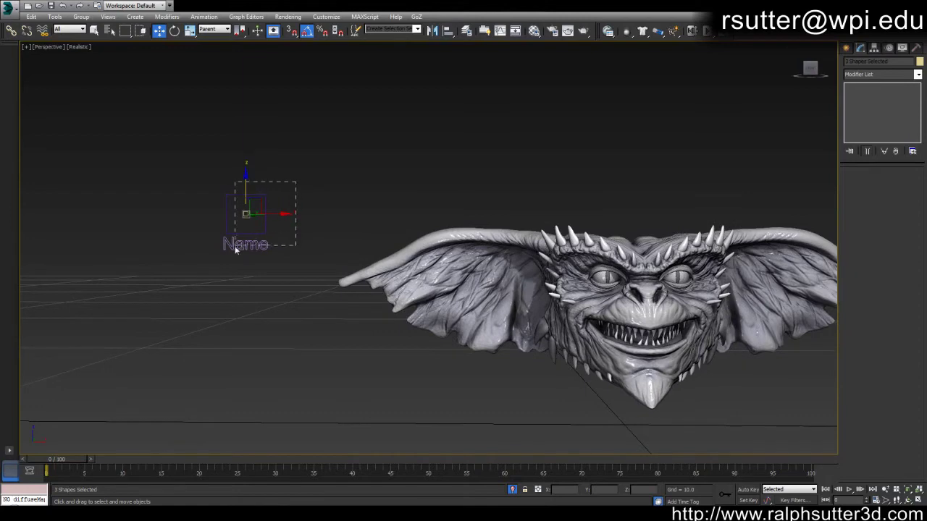
left_click_drag(274, 222, 172, 222, "shift")
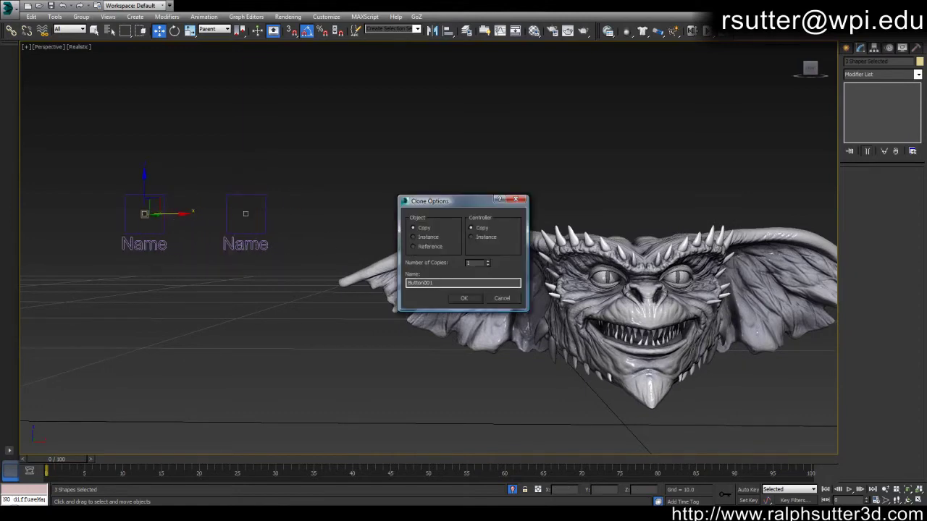
left_click(467, 301)
middle_click_drag(236, 242, 220, 244)
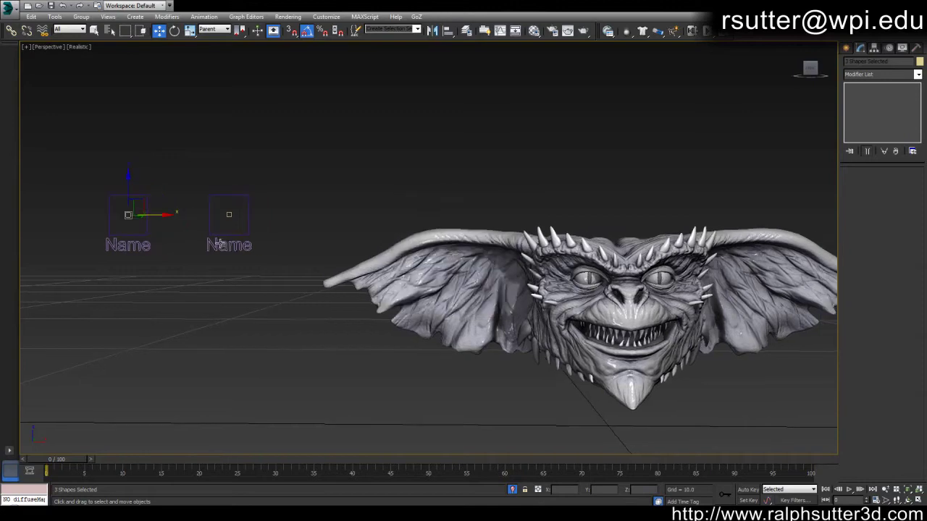
left_click_drag(156, 216, 162, 216)
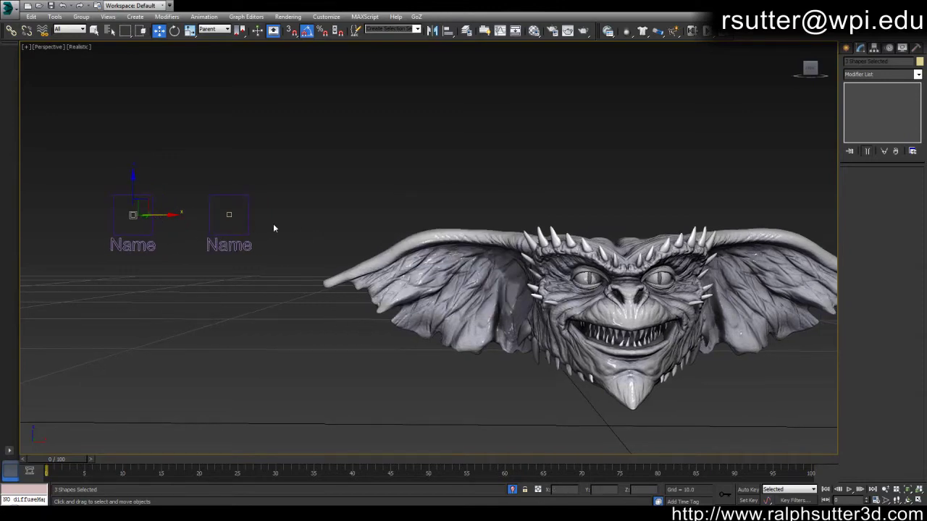
- Move the original control along X, away from its copy and closer to the creature's ear
middle_click_drag(341, 230, 314, 233)
middle_click_drag(402, 246, 355, 230)
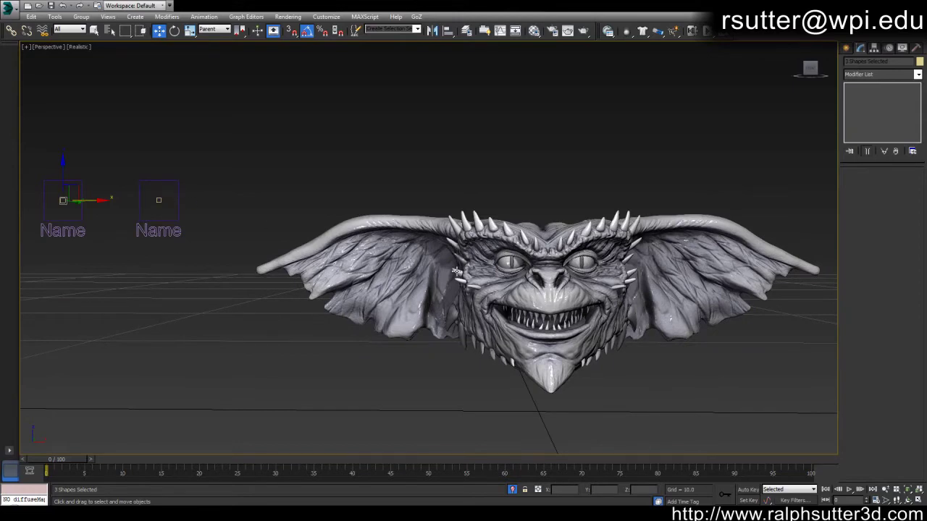
left_click(173, 229)
left_click_drag(181, 200, 237, 200)
left_click(309, 176)
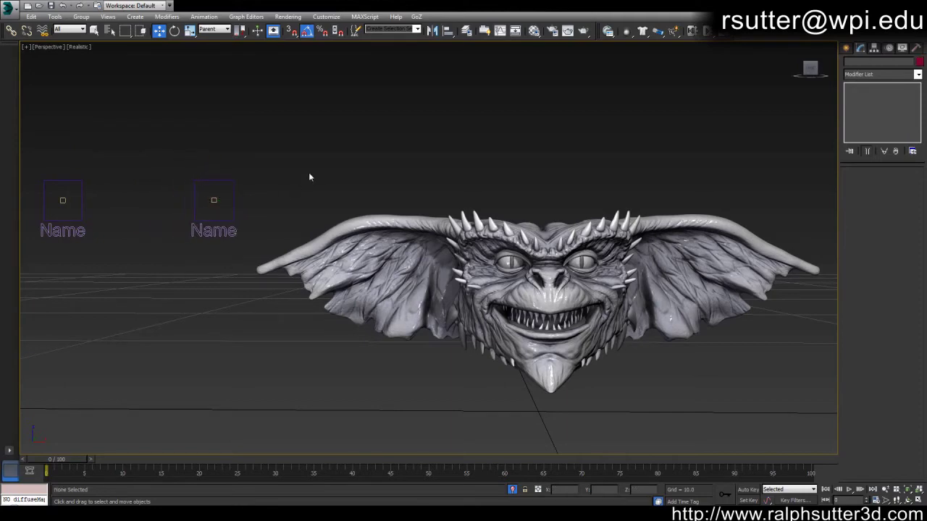
- Change the label text of the control nearest the head to Brow Control
left_click(217, 233)
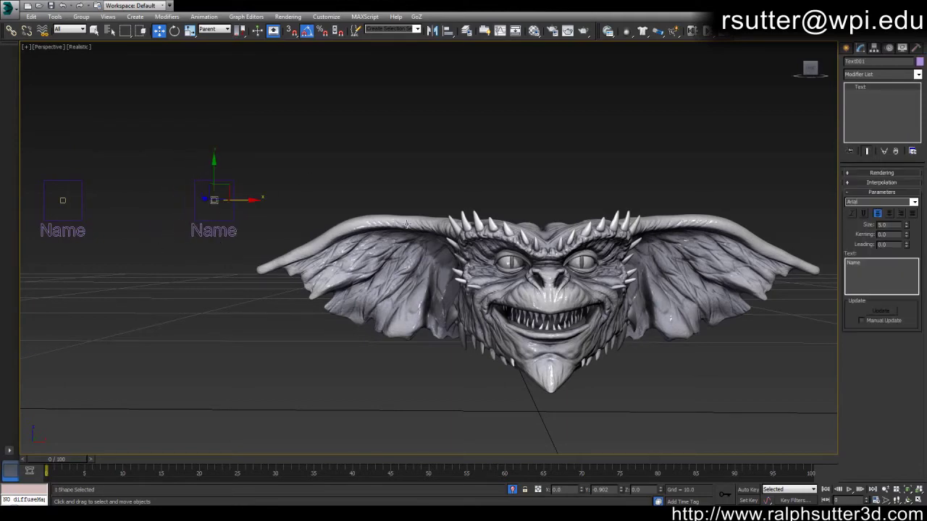
double_click(853, 262)
type("Eyebr")
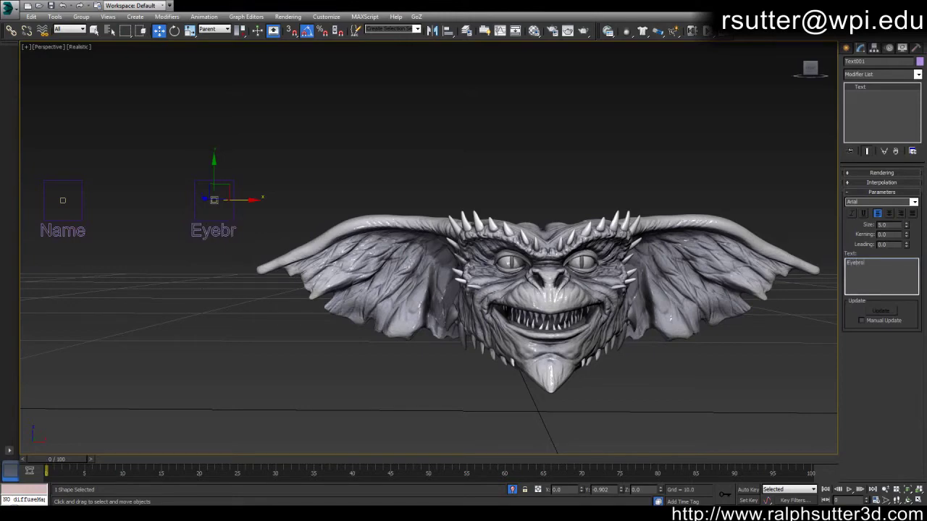
type("ow")
key("BackSpace")
key("BackSpace")
key("BackSpace")
key("BackSpace")
key("BackSpace")
key("BackSpace")
key("BackSpace")
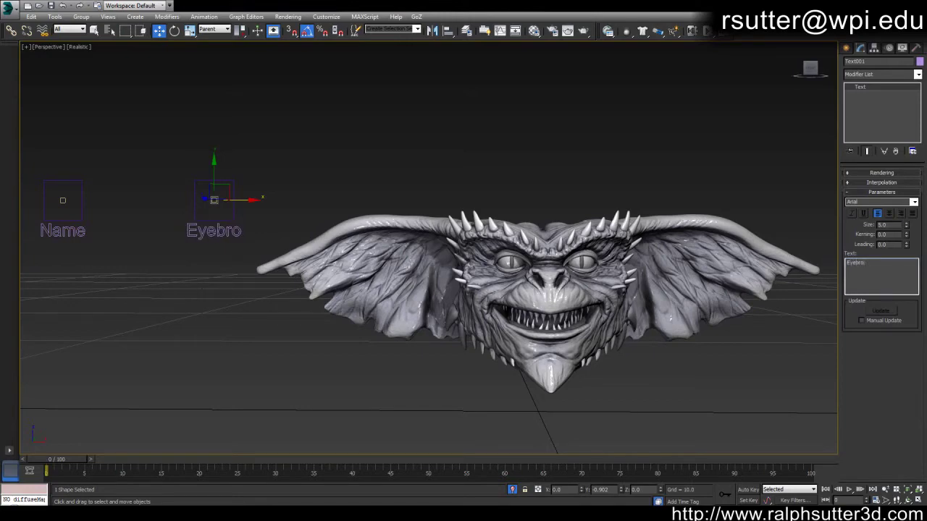
type("Brow")
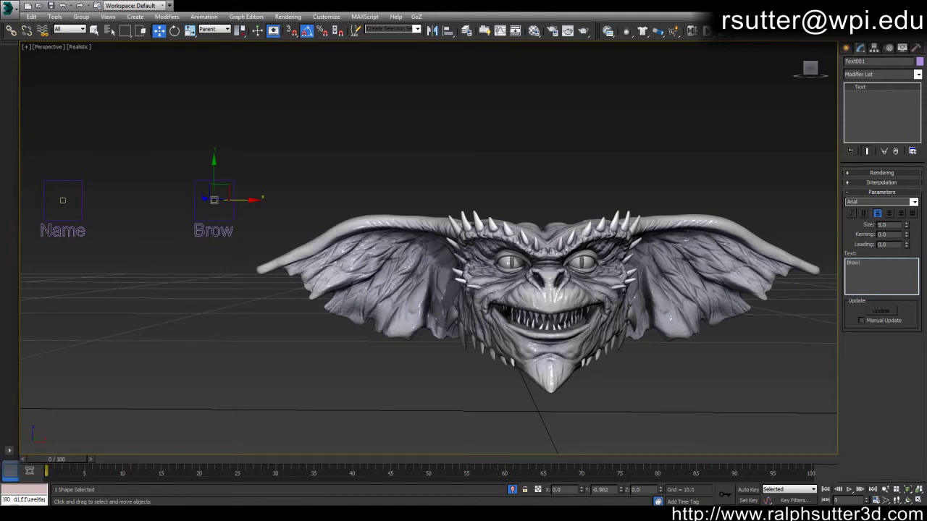
type(" Control")
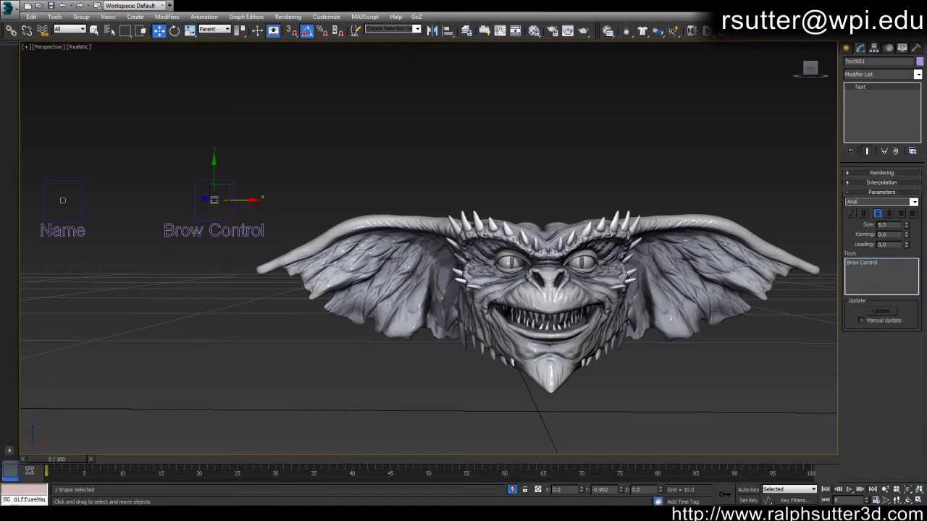
left_click(365, 188)
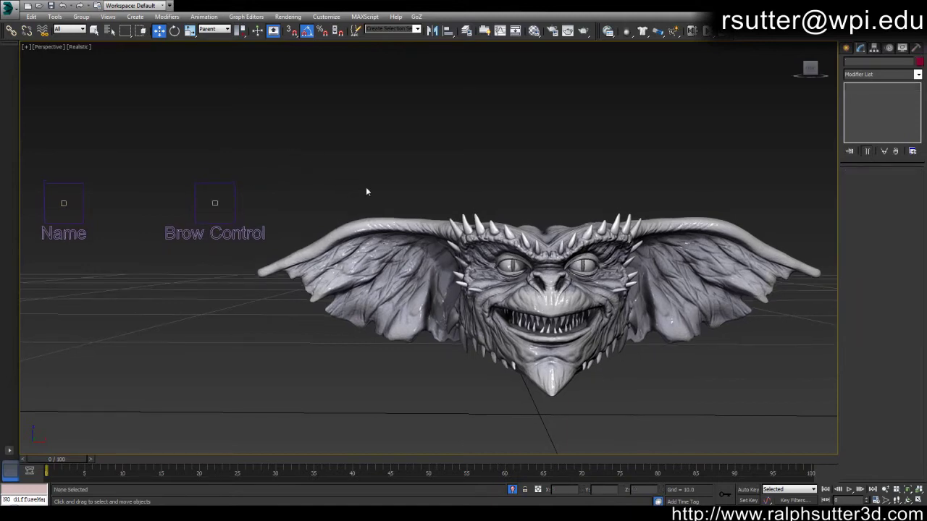
- Select the small button inside the Brow Control square and open the Reaction Manager
middle_click_drag(366, 188, 341, 174)
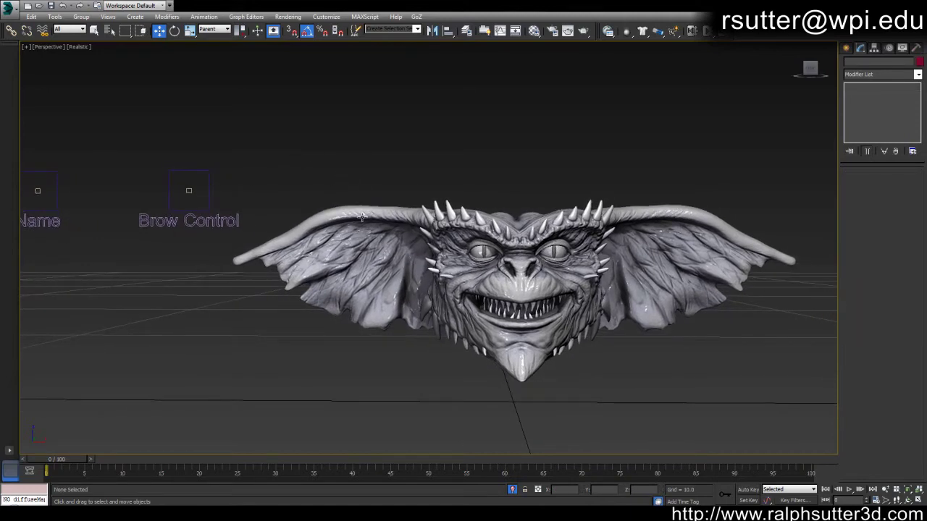
middle_click_drag(378, 224, 368, 212)
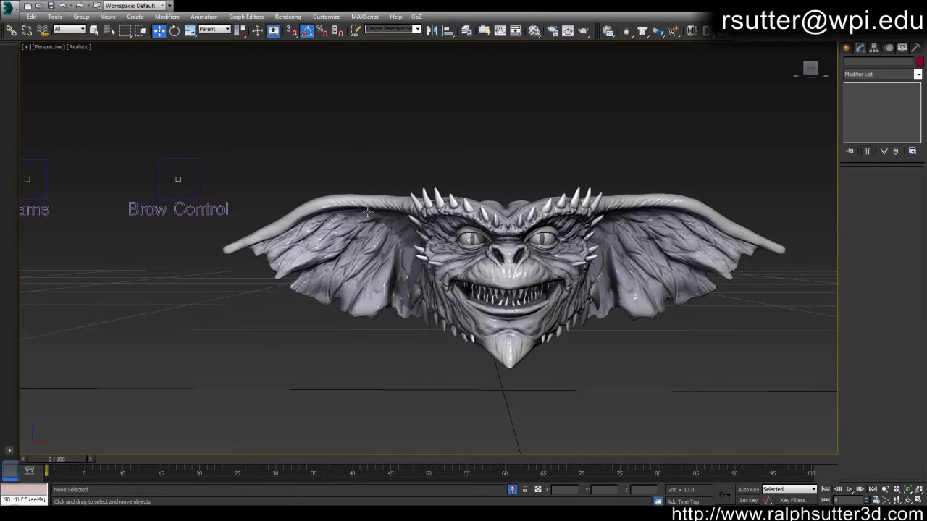
left_click(180, 177)
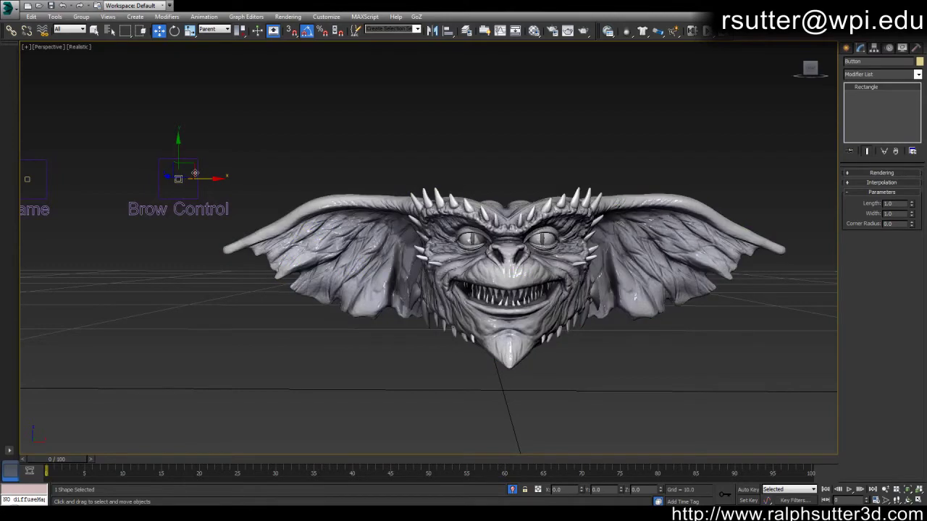
middle_click_drag(194, 173, 190, 185)
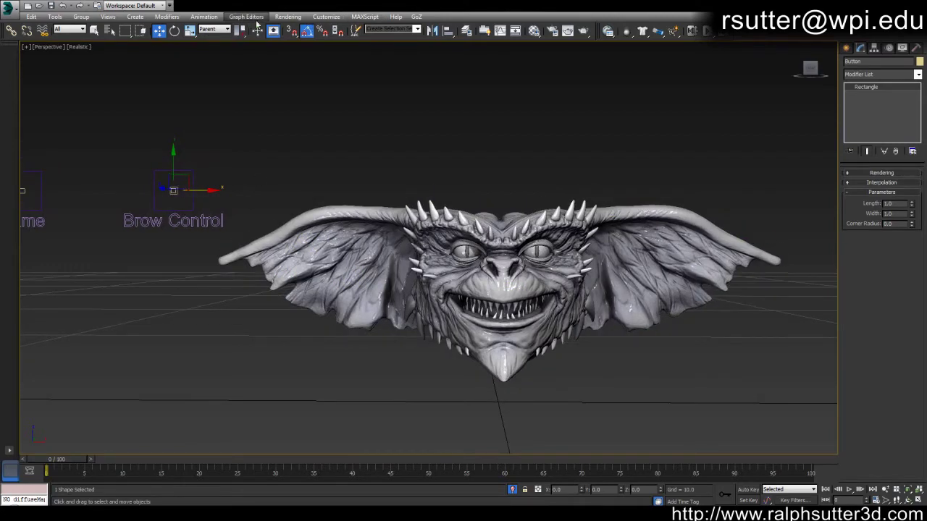
left_click(213, 17)
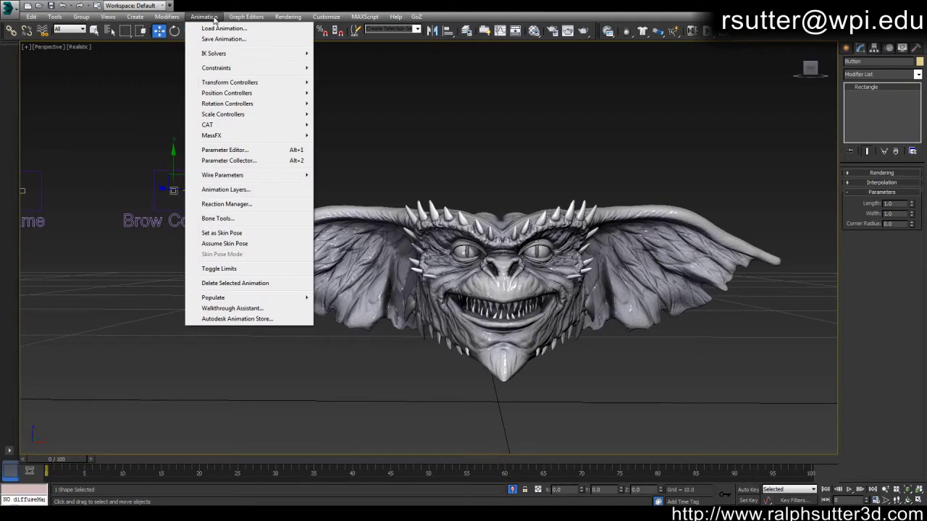
left_click(239, 206)
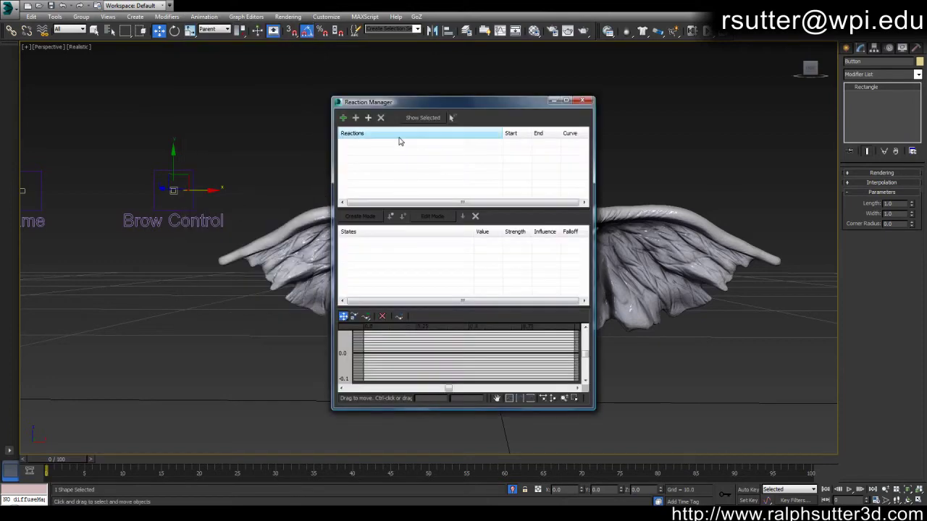
- Move the Reaction Manager window aside so the creature's head and the Brow Control are both unobstructed
left_click_drag(495, 106, 821, 106)
middle_click_drag(608, 92, 523, 88)
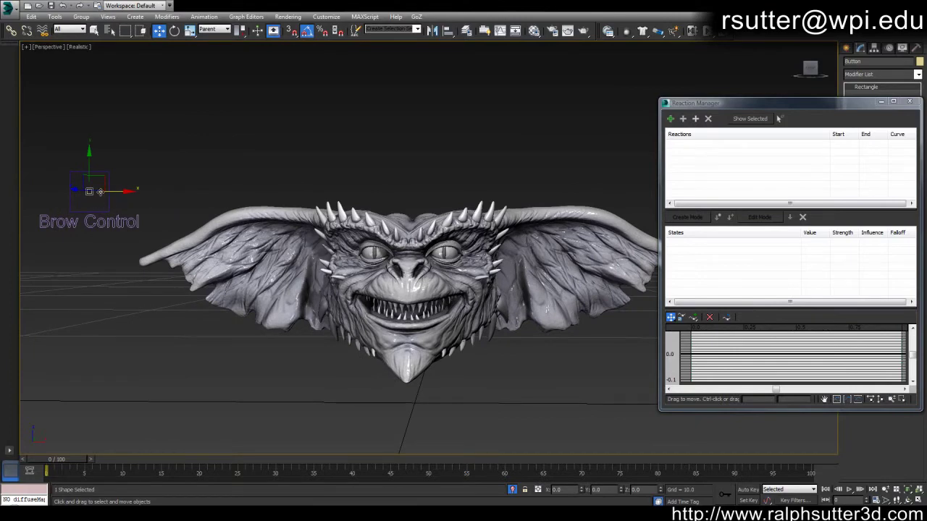
middle_click_drag(223, 195, 256, 194)
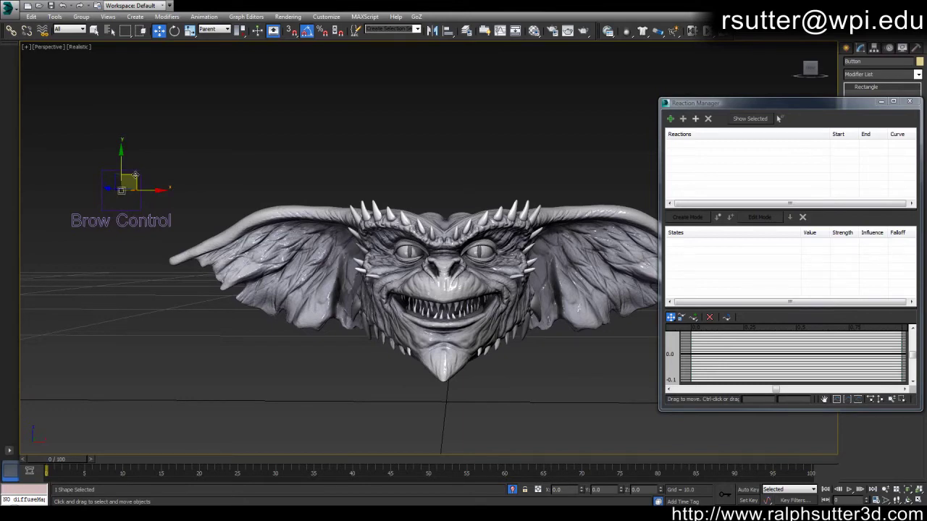
mouse_move(135, 175)
left_mouse_down()
mouse_move(112, 144)
mouse_move(151, 205)
mouse_move(123, 126)
mouse_move(134, 175)
left_mouse_up()
middle_click_drag(176, 174, 200, 181)
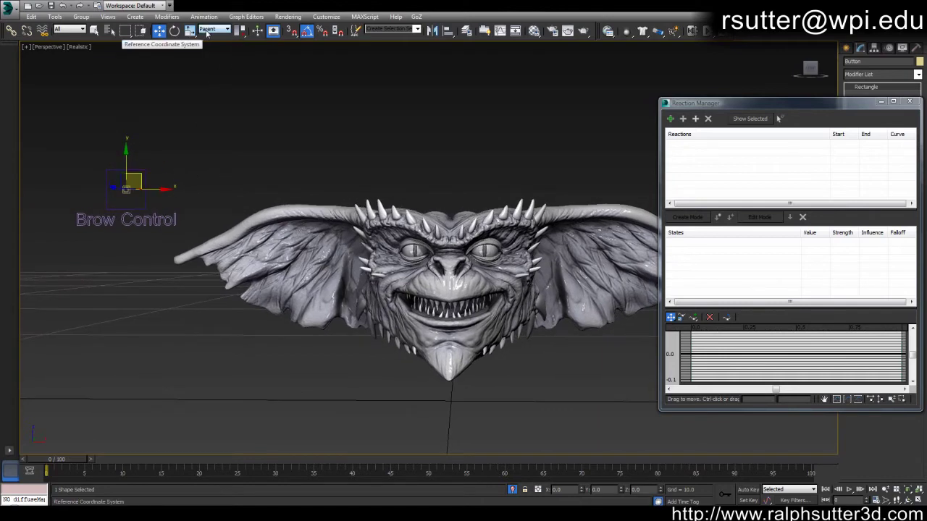
- Try moving the Brow Control button diagonally in the Parent coordinate system and reset its X and Y to 0
left_click(126, 191)
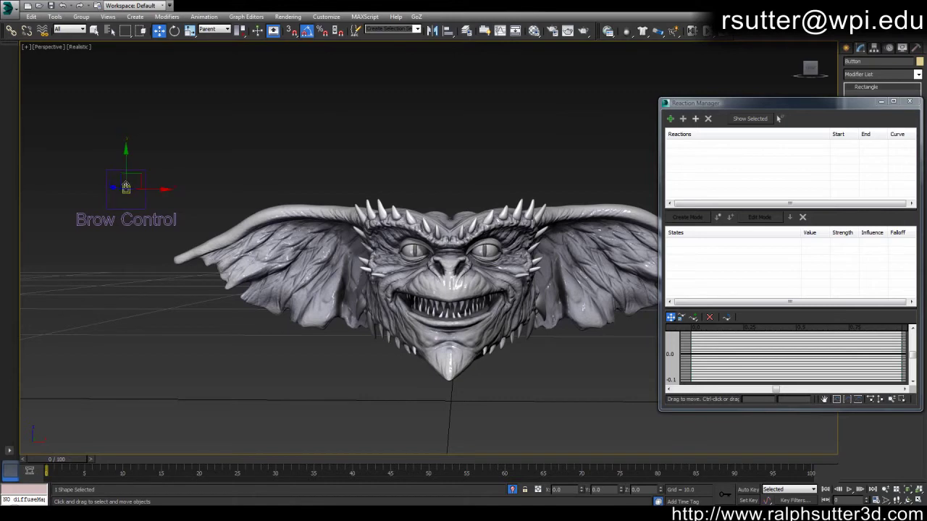
left_click(223, 30)
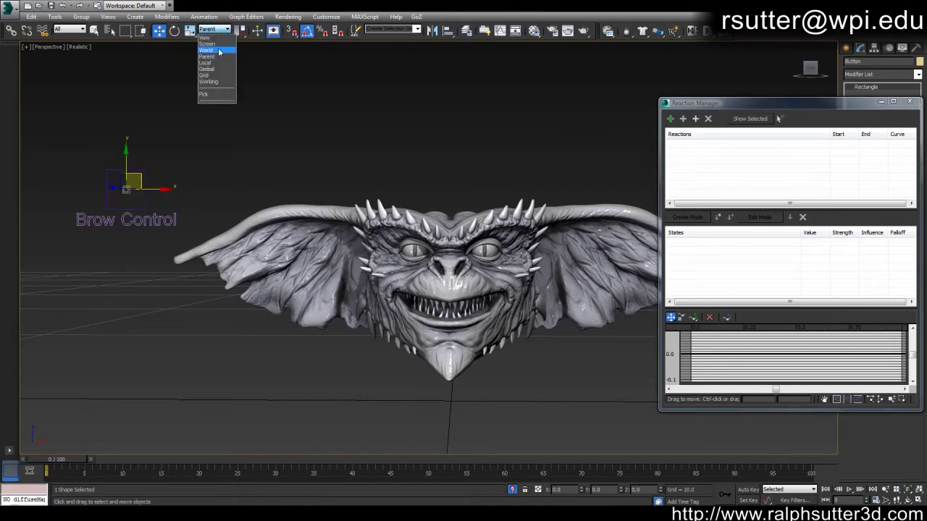
left_click(216, 57)
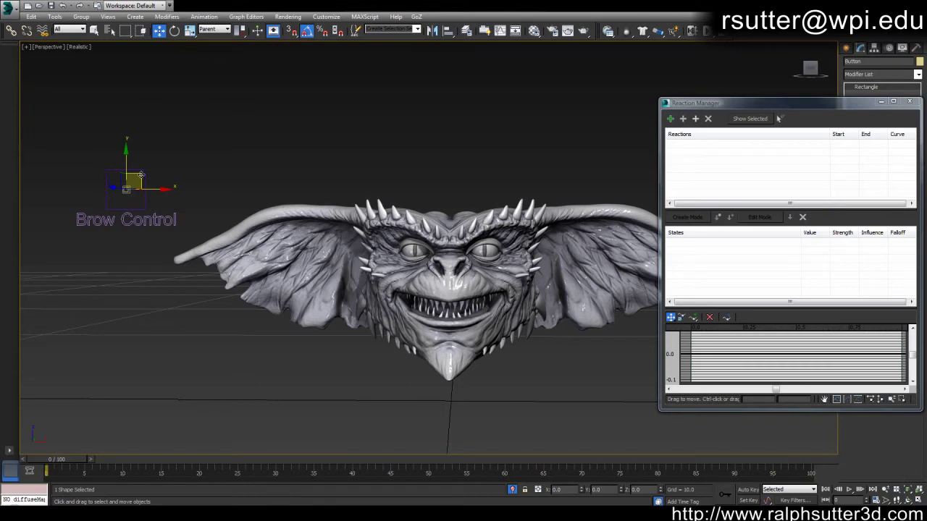
left_click_drag(141, 176, 151, 165)
right_click(584, 490)
right_click(620, 491)
- Compare the position coordinates of the Brow Control square with those of the button inside it
left_click(108, 172)
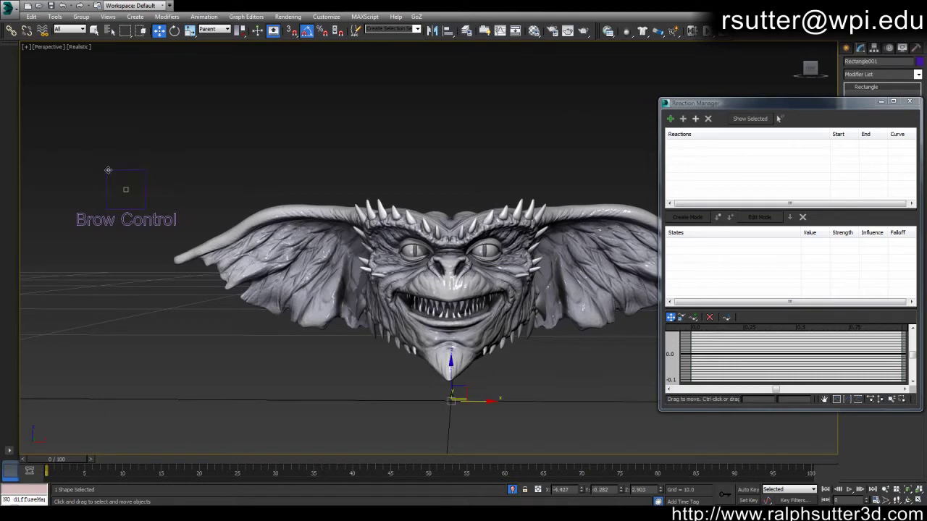
left_click(126, 189)
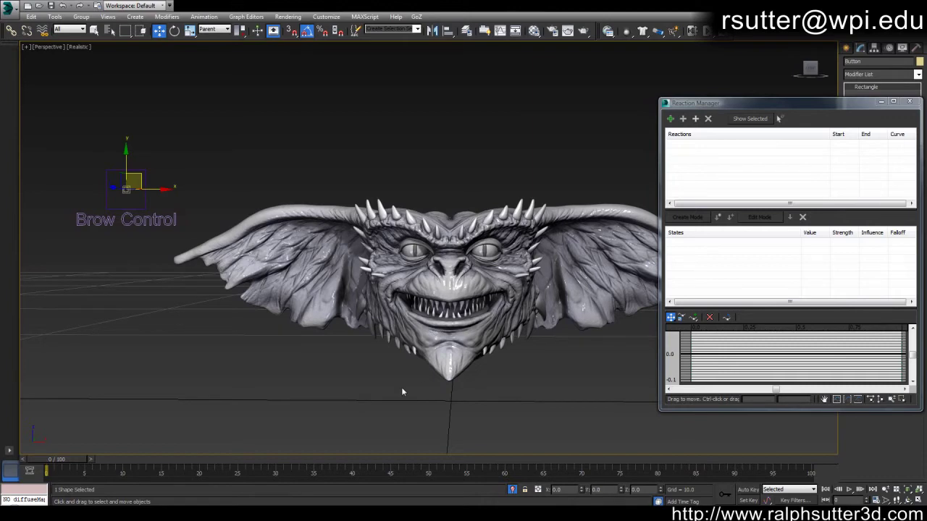
middle_click_drag(291, 284, 333, 304)
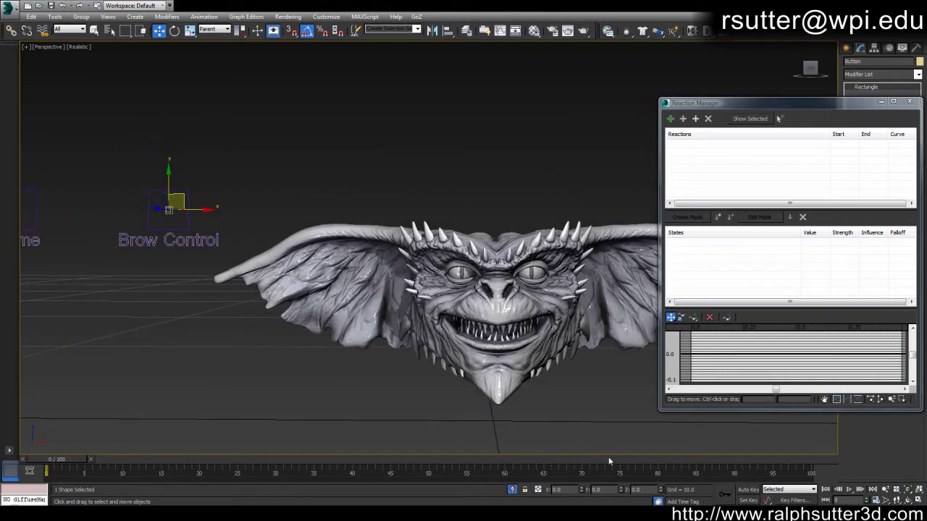
left_click_drag(582, 489, 580, 489)
middle_click_drag(319, 170, 300, 163)
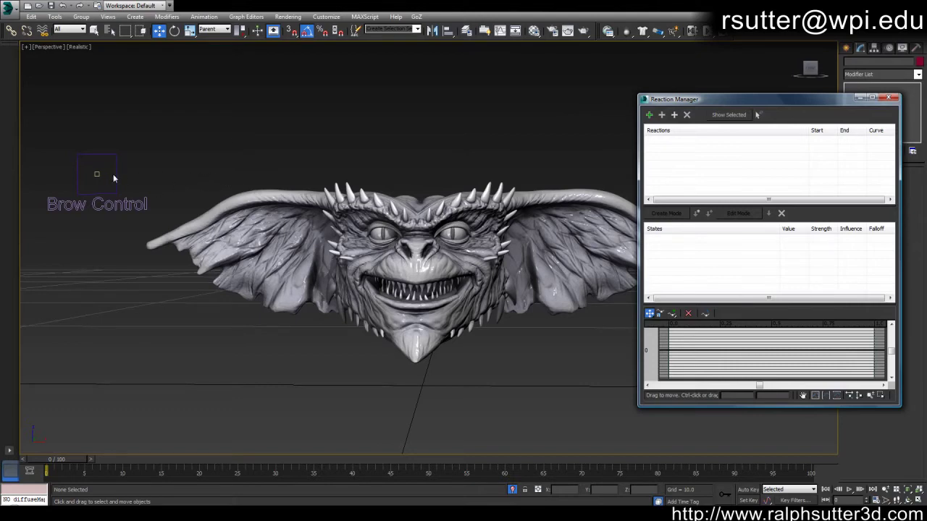
- Add the Brow Control button's world space position as the master of a new reaction
left_click(649, 116)
left_click(99, 173)
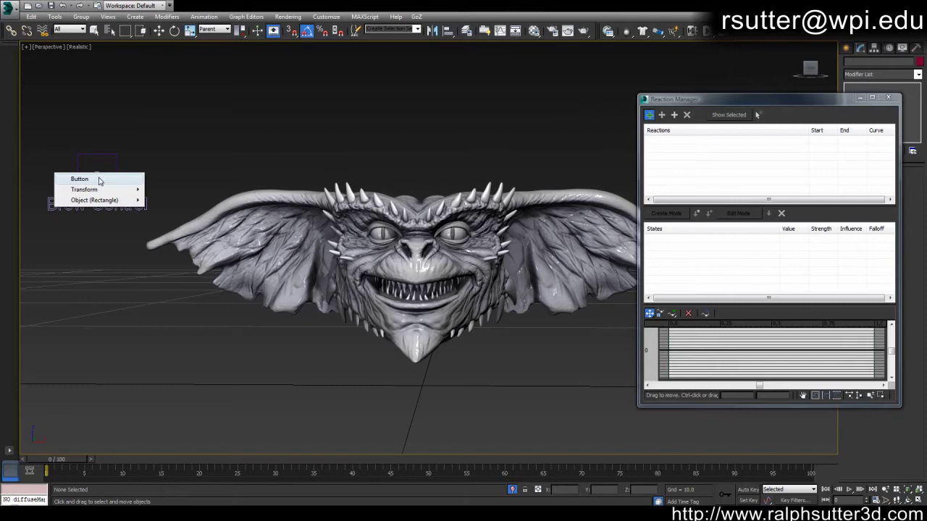
left_click(99, 179)
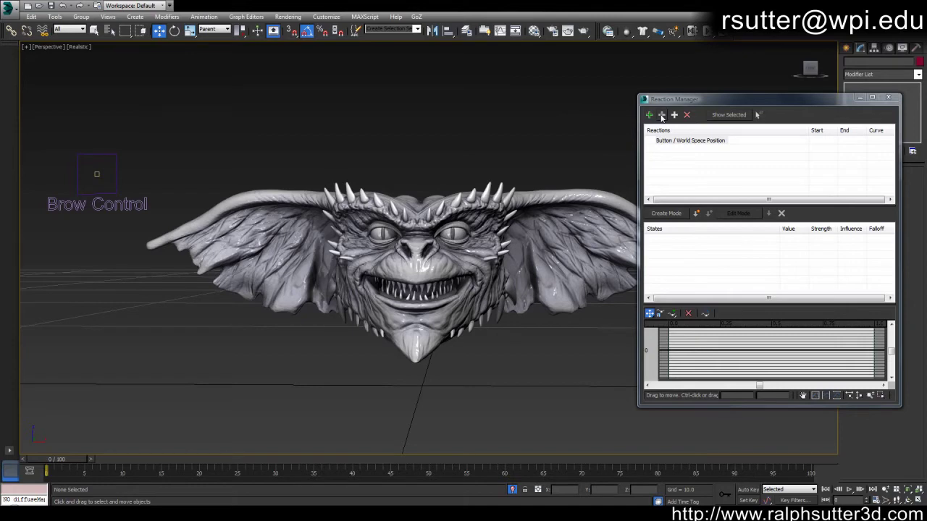
- Add the head's Morpher channels [4] R Brow Down and [5] L Brow Down as slaves of the button
left_click(661, 116)
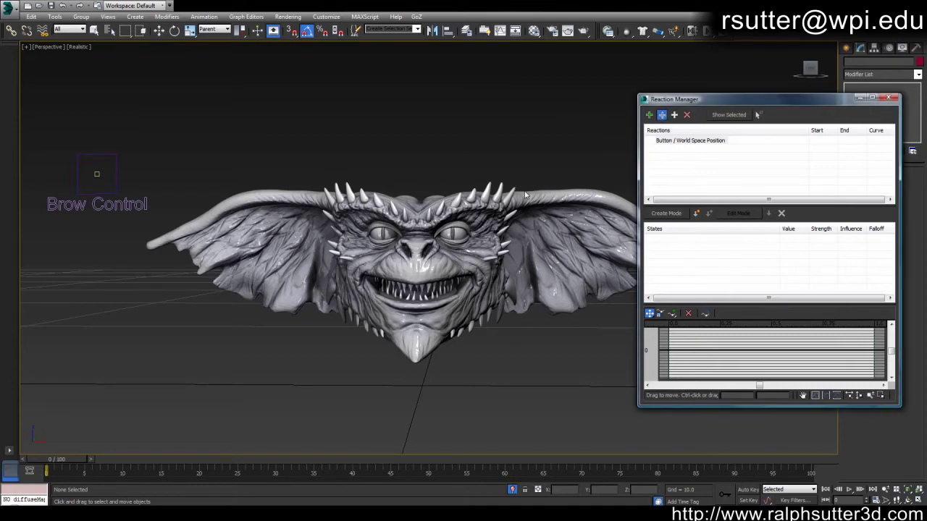
left_click(489, 231)
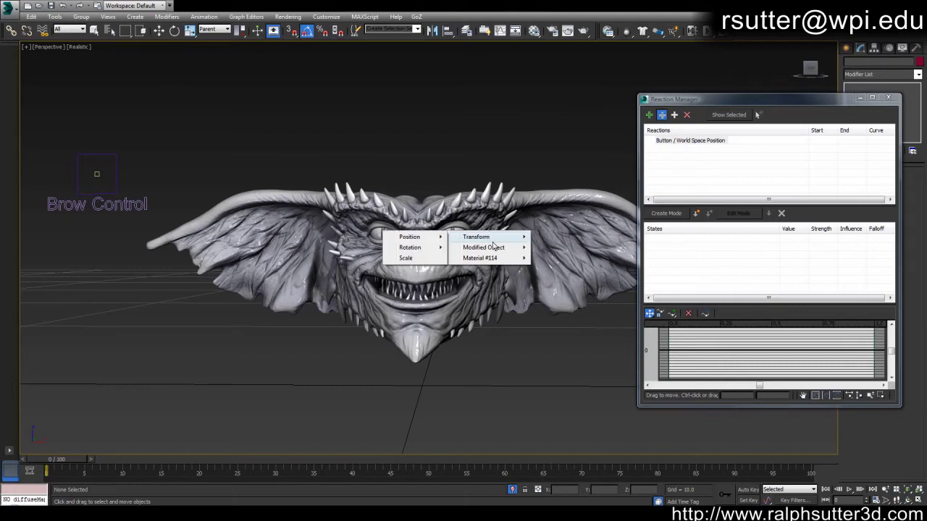
mouse_move(493, 251)
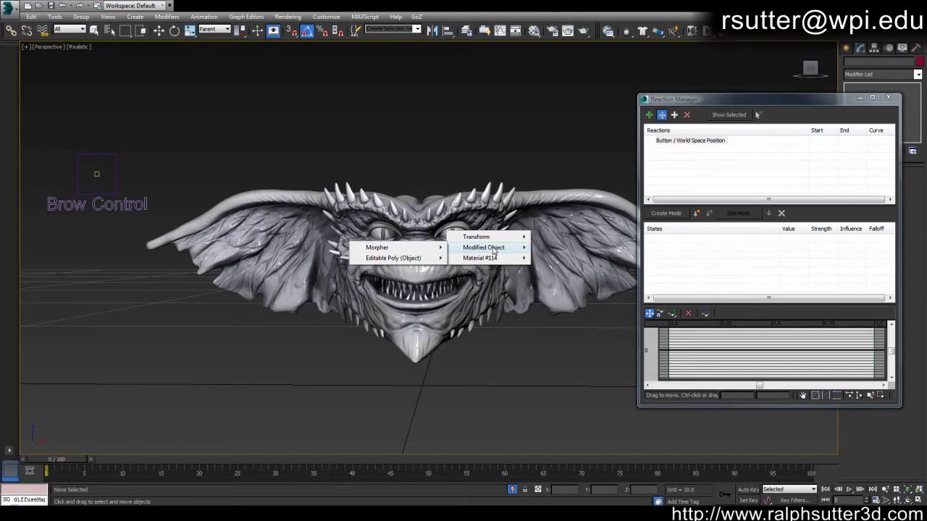
mouse_move(421, 250)
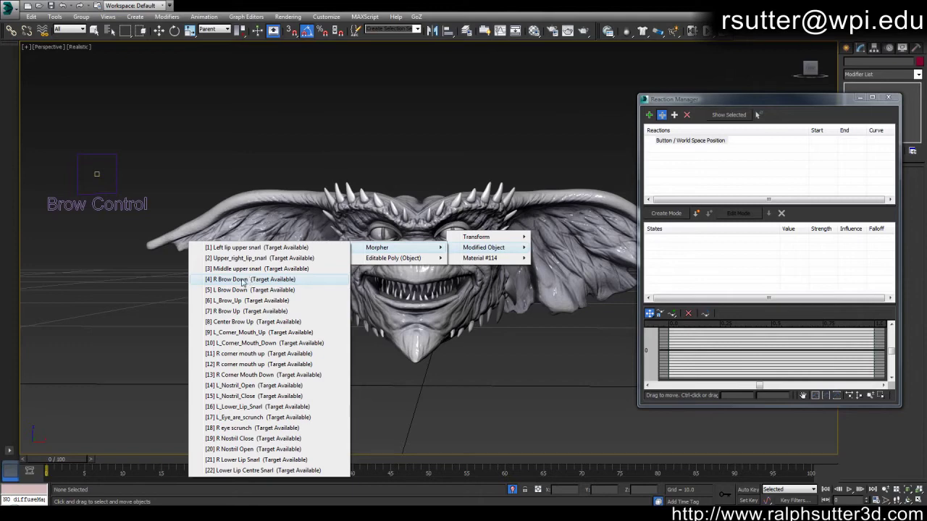
left_click(242, 281)
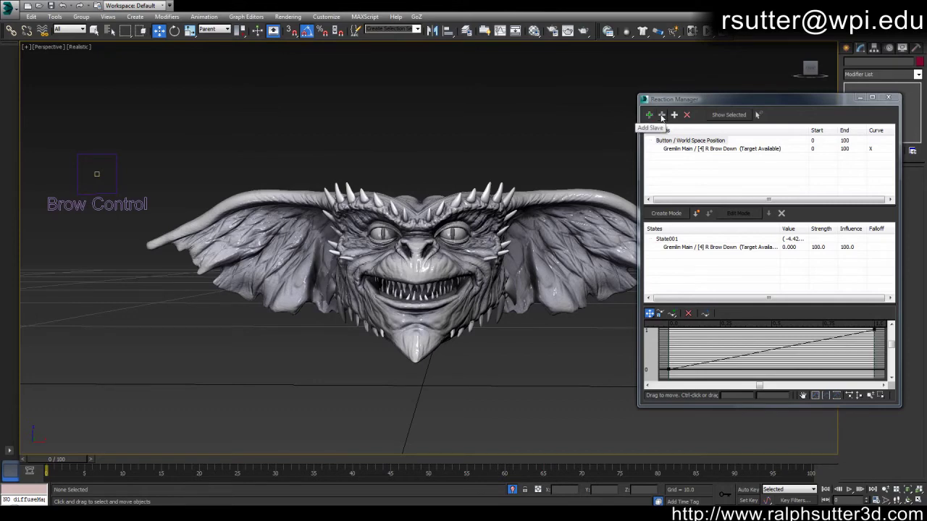
left_click(661, 115)
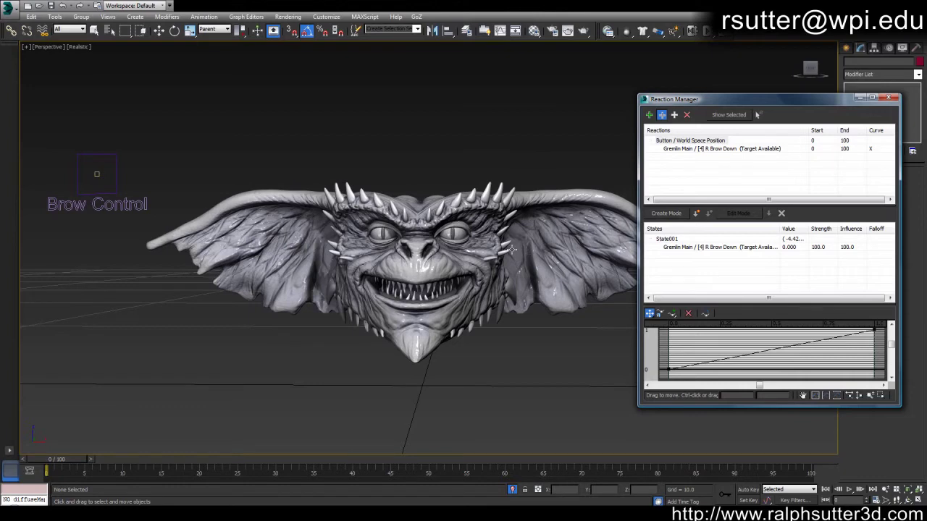
left_click(484, 223)
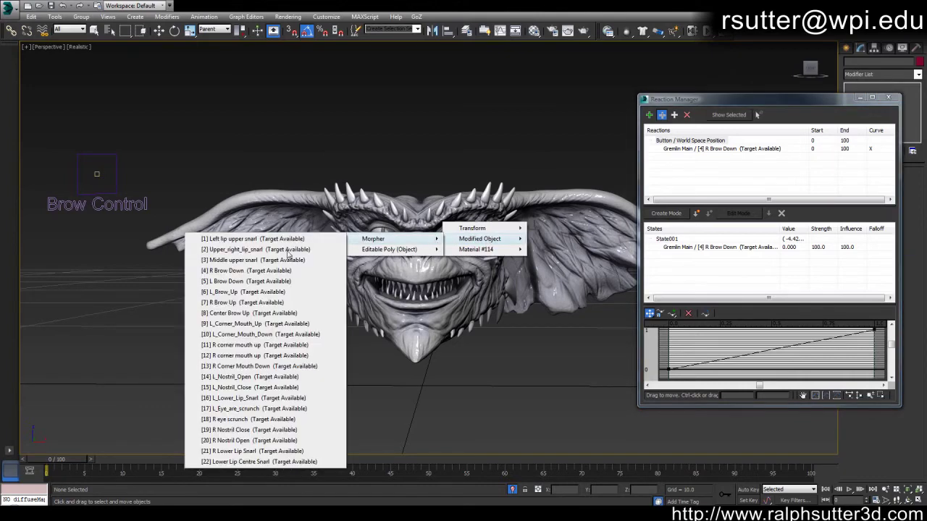
left_click(234, 282)
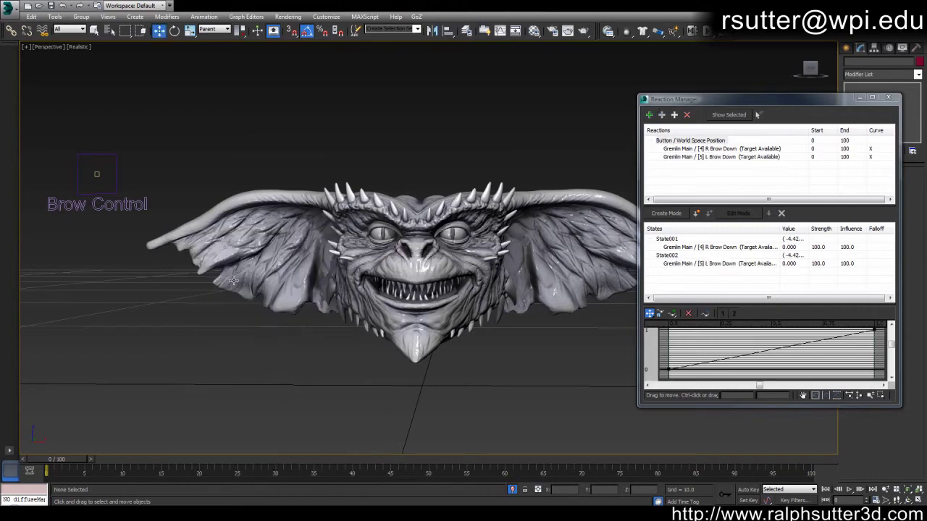
- Add the head's Morpher channels [6] L_Brow_Up and [7] R Brow Up as slaves of the button
left_click(662, 116)
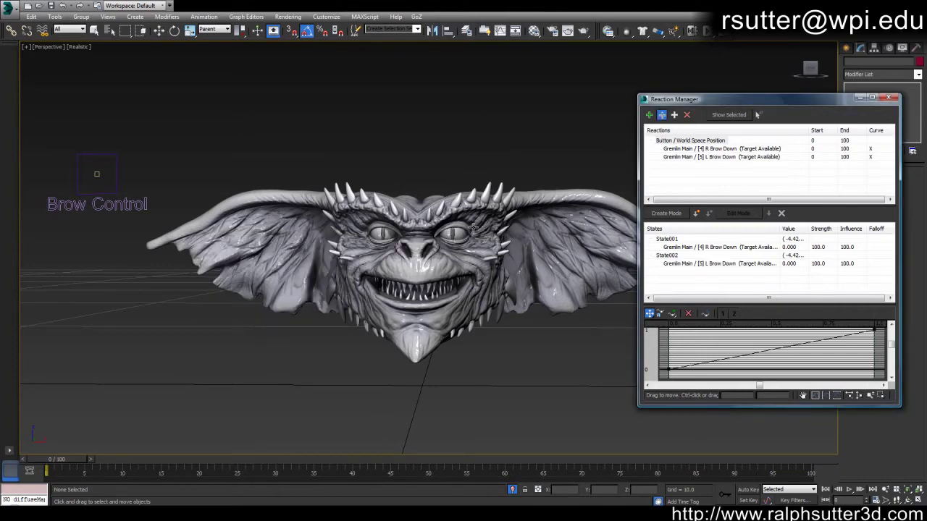
left_click(479, 219)
mouse_move(478, 234)
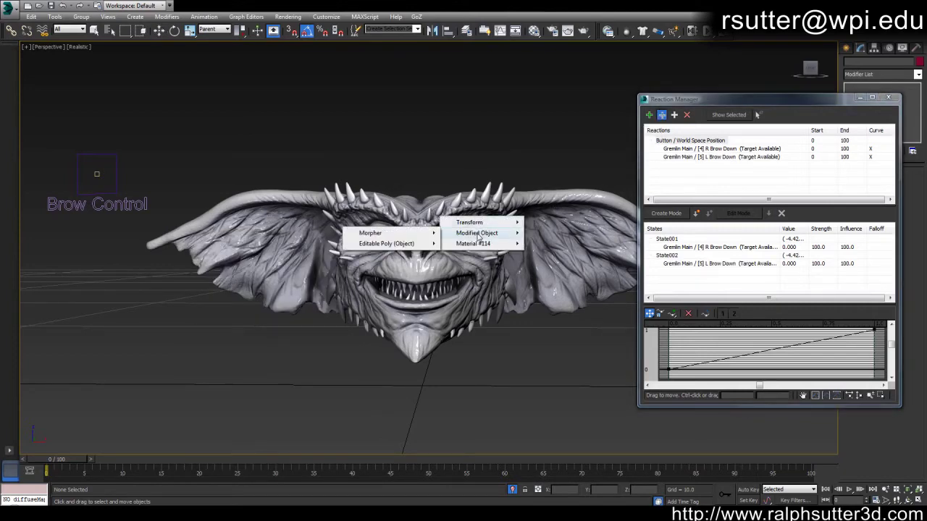
mouse_move(373, 233)
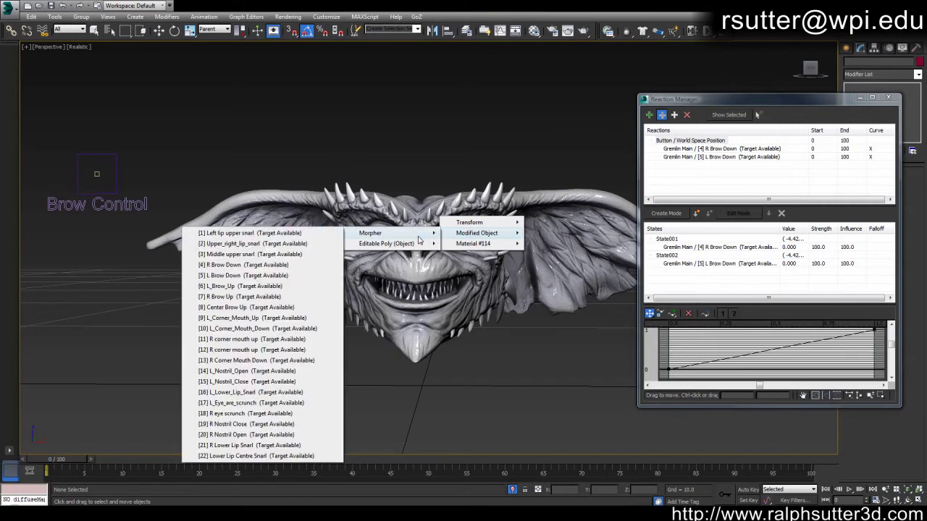
left_click(237, 287)
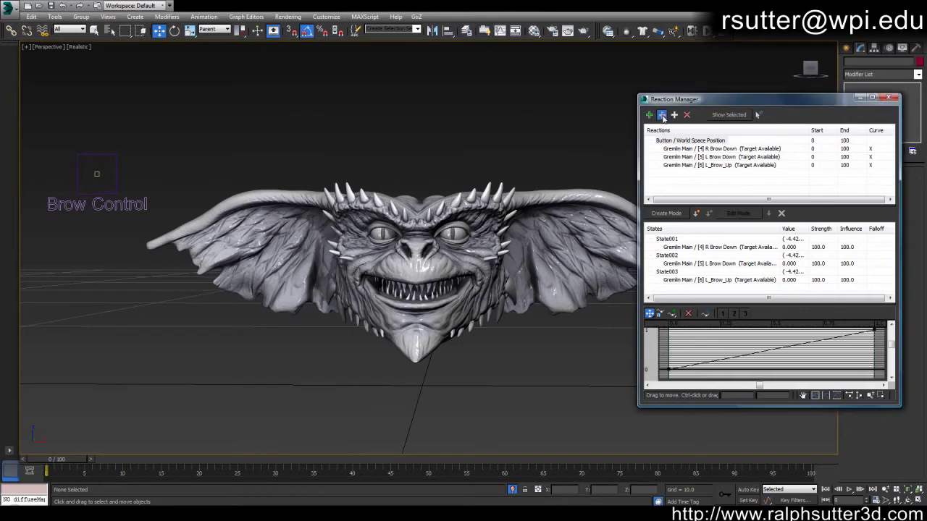
left_click(479, 227)
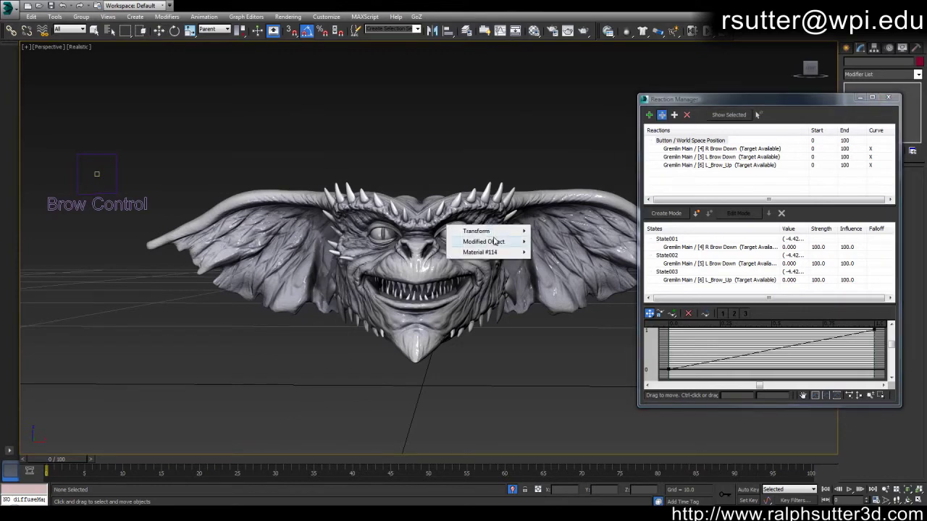
mouse_move(494, 241)
mouse_move(394, 242)
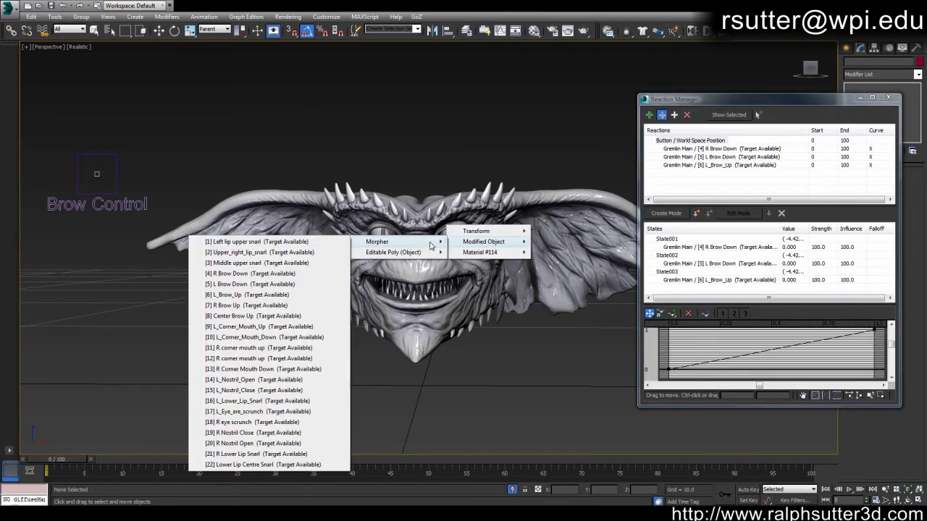
left_click(241, 305)
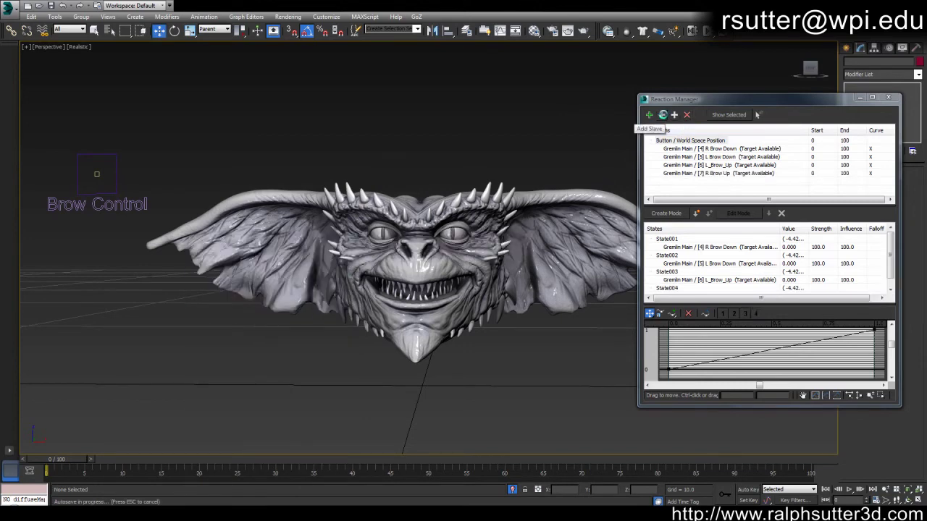
- Add the head's Morpher channel [8] Center Brow Up as a slave of the button
left_click(663, 115)
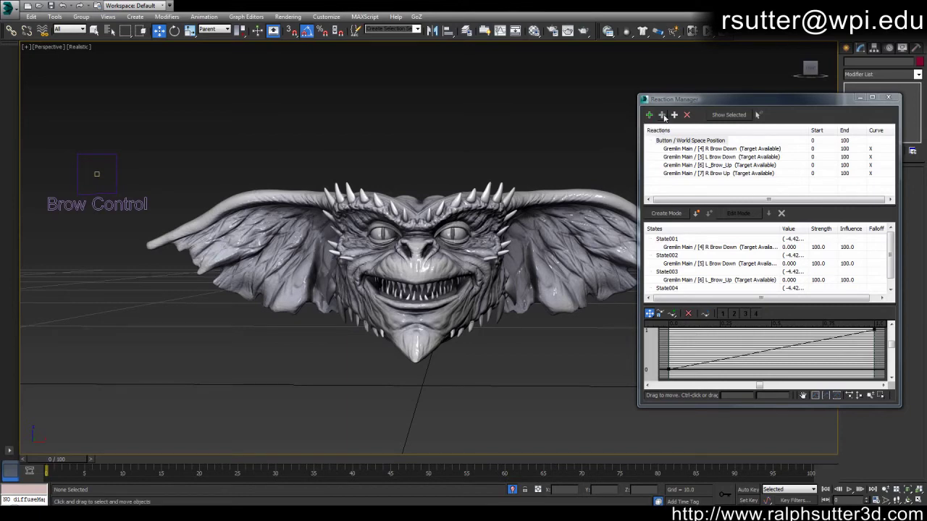
left_click(418, 227)
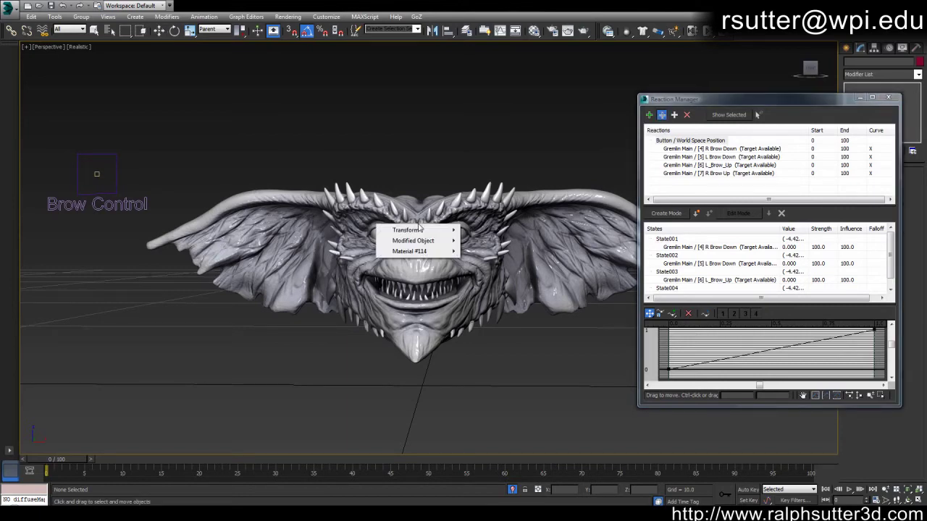
mouse_move(424, 241)
mouse_move(360, 246)
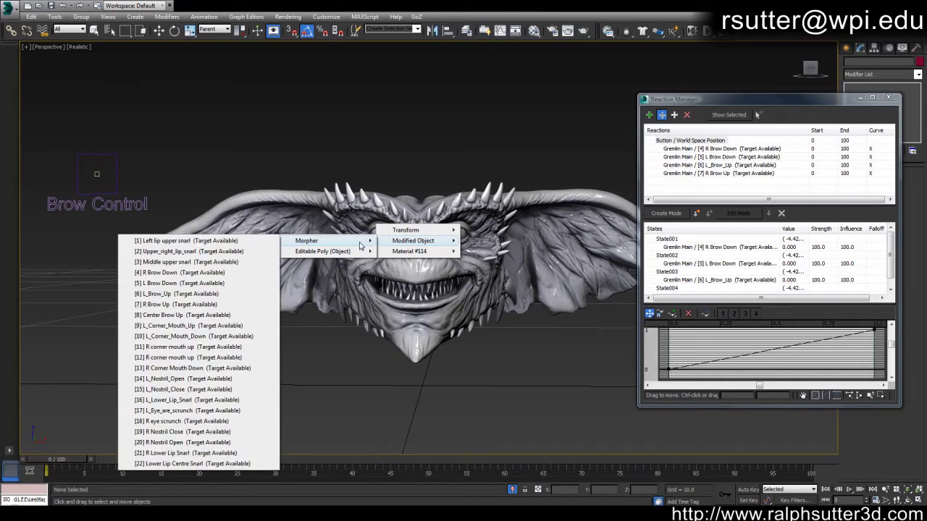
left_click(186, 316)
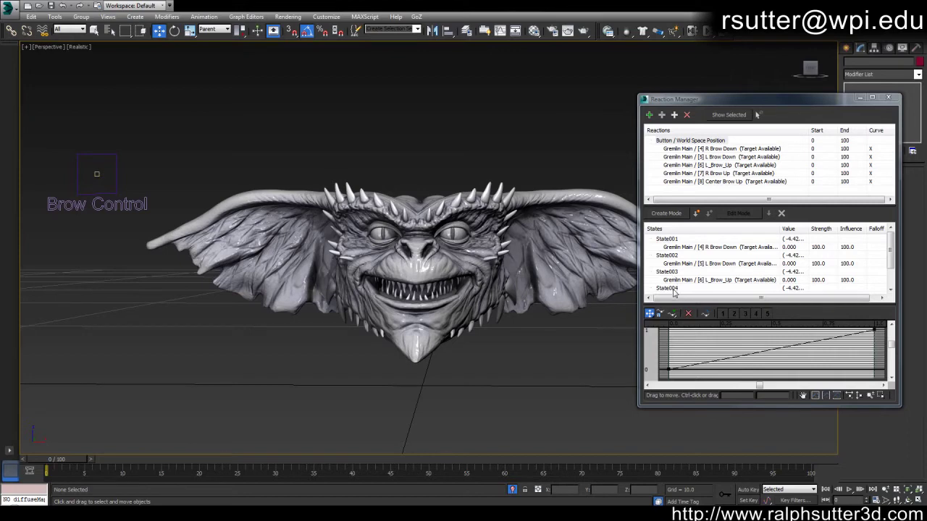
- Delete all the automatically created states, State001 through State005, from the button's reaction
left_click_drag(890, 247, 891, 267)
left_click(667, 239)
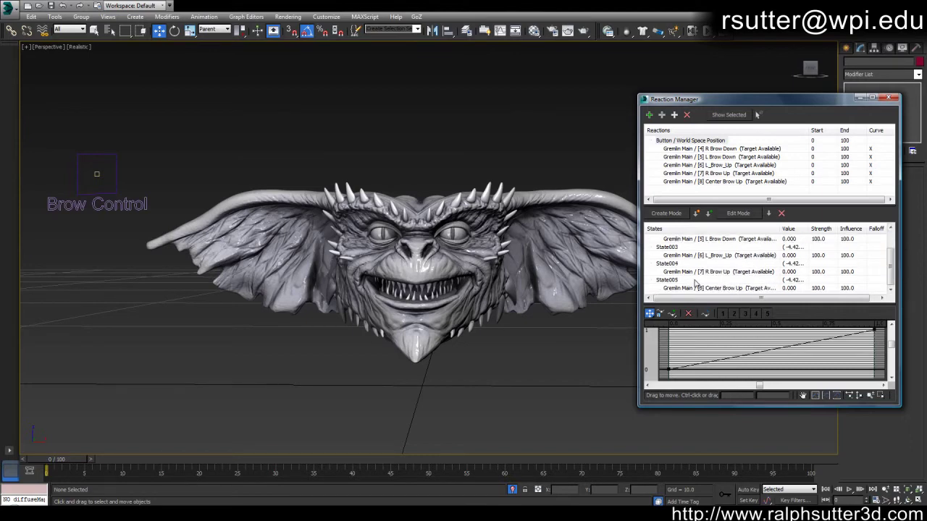
left_click_drag(677, 284, 786, 238)
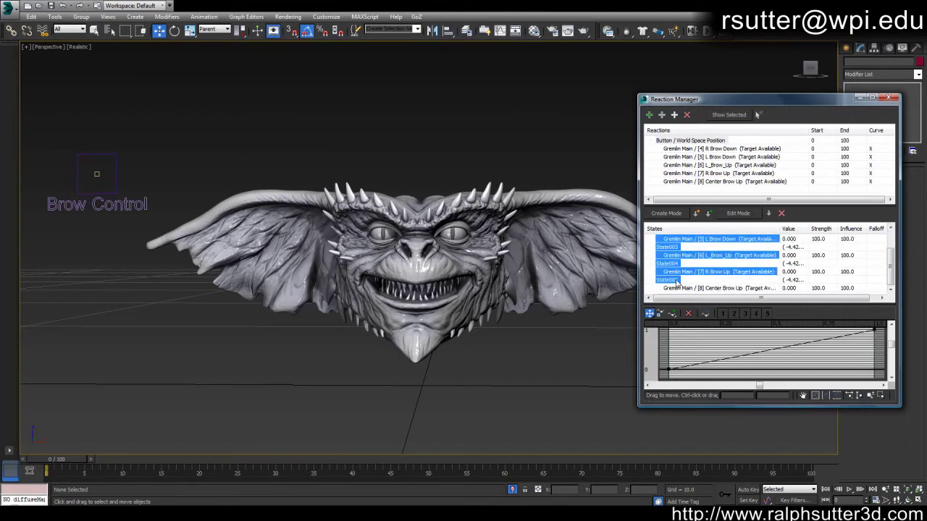
left_click(782, 215)
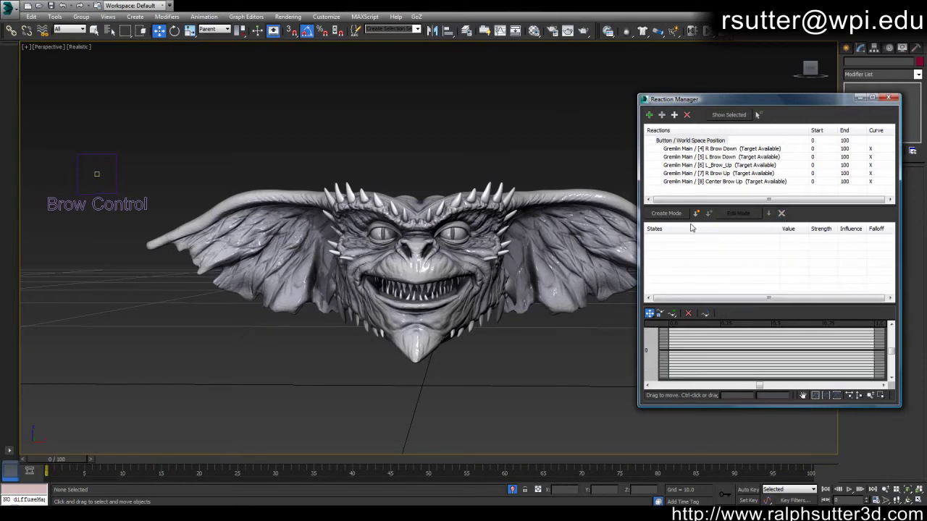
middle_click_drag(350, 249, 241, 255, "alt")
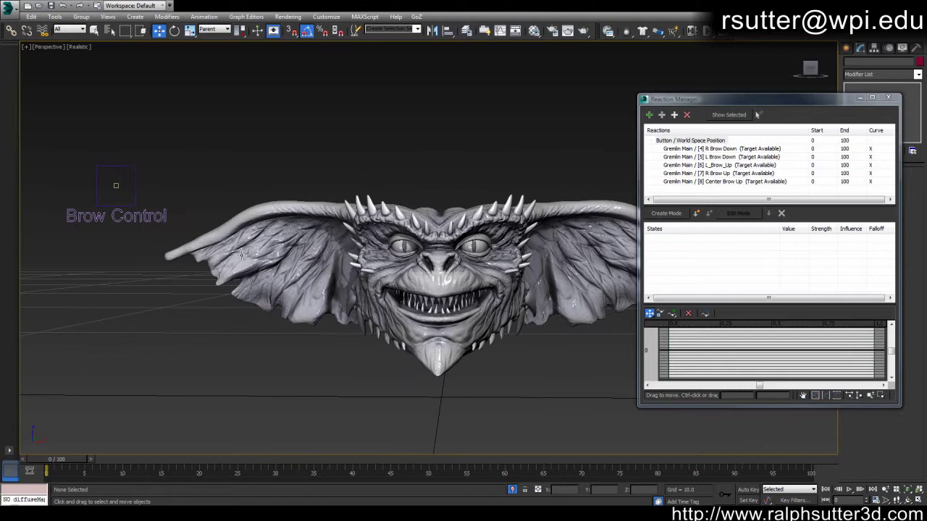
- Create a reaction state with the button at the center of its box and name it Neutral
left_click(117, 184)
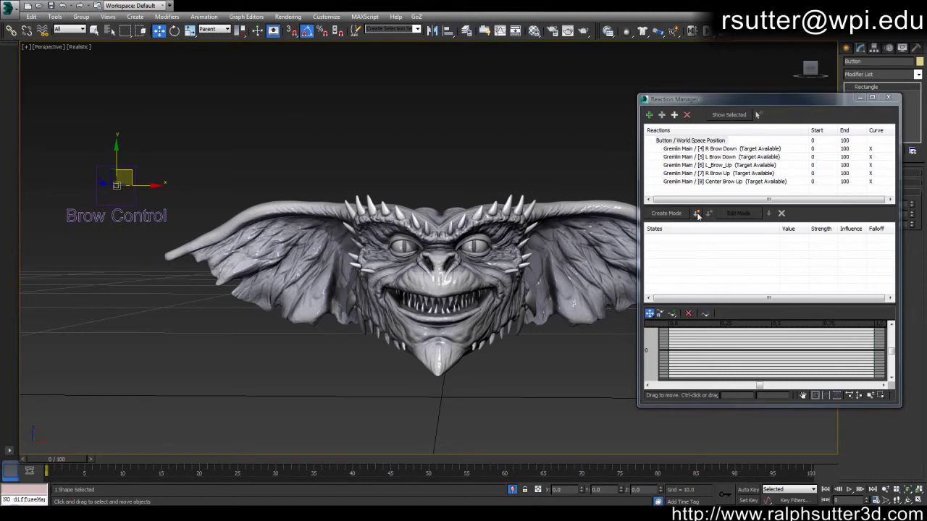
left_click(697, 215)
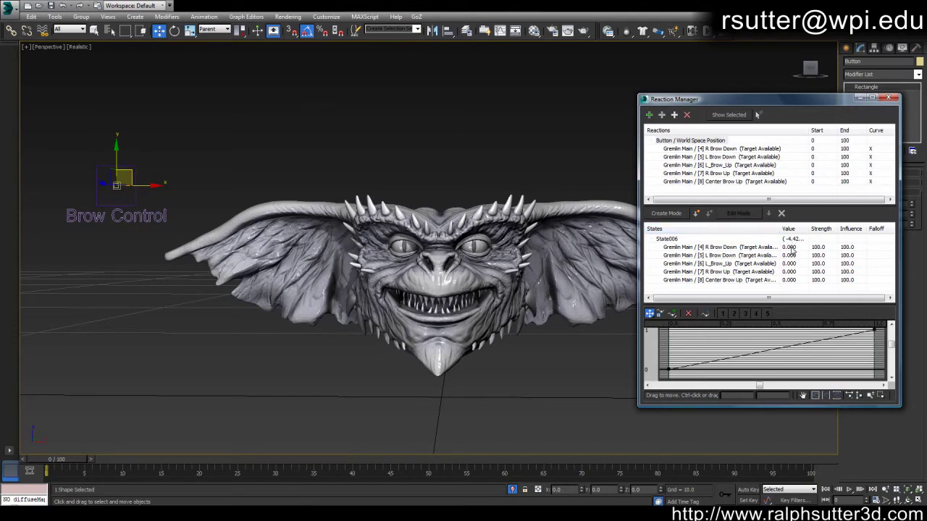
left_click(671, 240)
left_click(672, 239)
type("Neutral")
key("Return")
- Move the button to its box's upper-left corner at X -0.5, Y 0.5, and create a state there named R Brow Up
left_click_drag(132, 174, 101, 163)
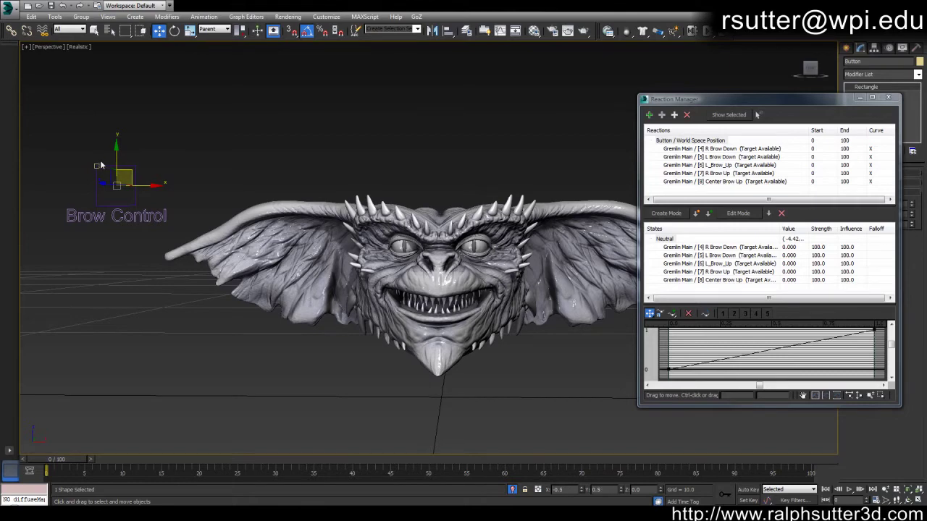
left_click(697, 215)
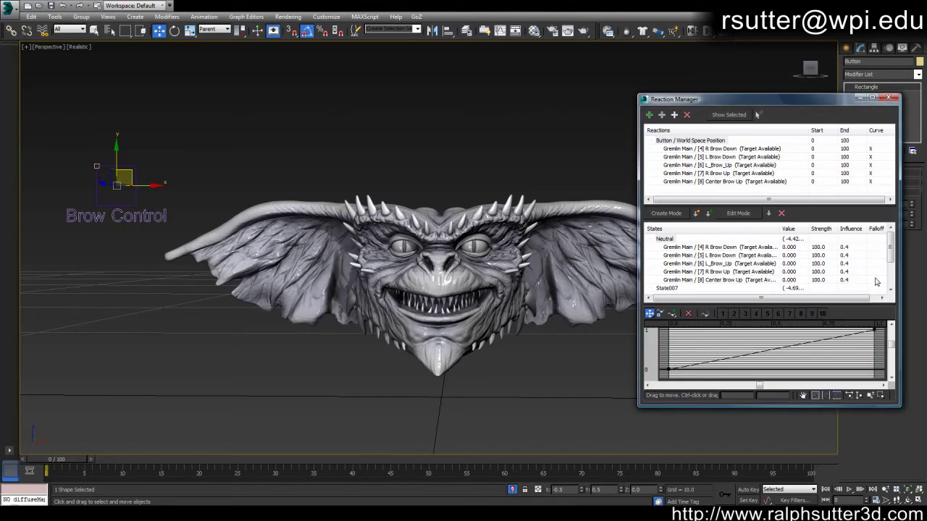
left_click_drag(893, 259, 890, 285)
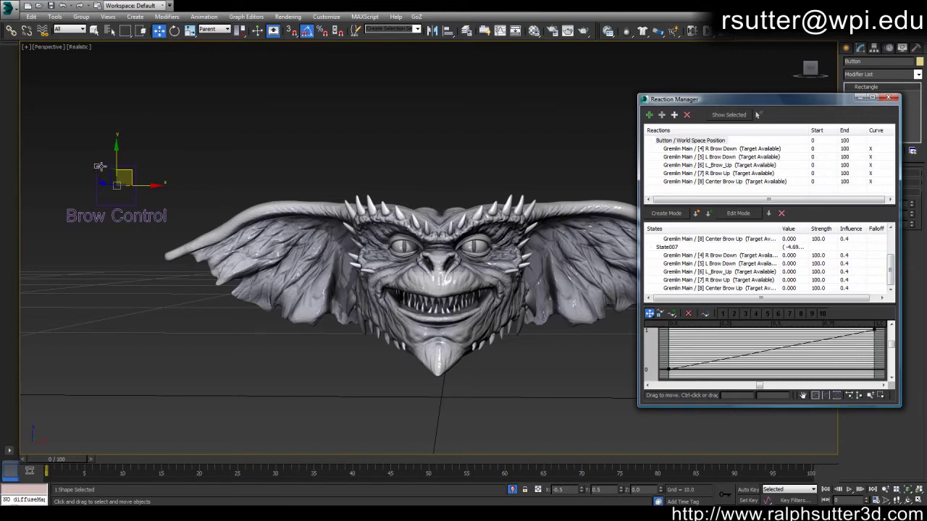
left_click(668, 247)
left_click(676, 247)
type("R Brow Up")
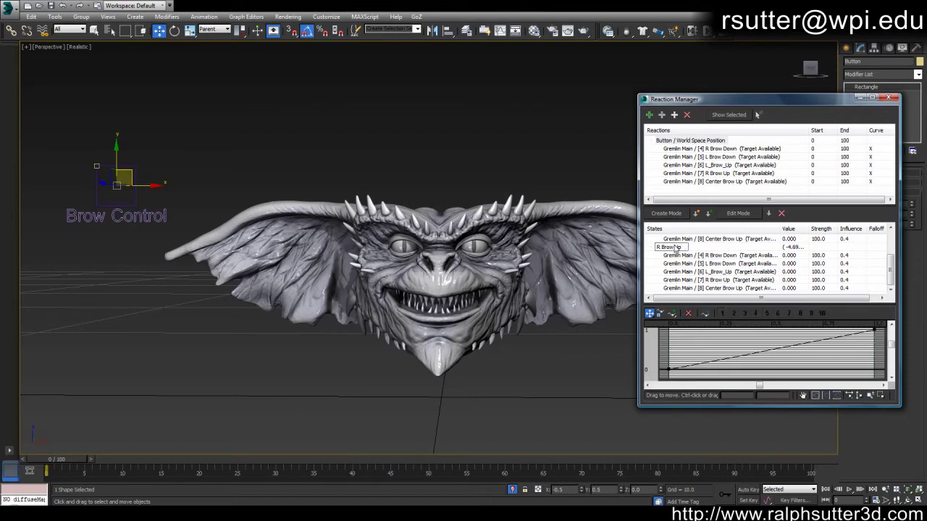
key("Return")
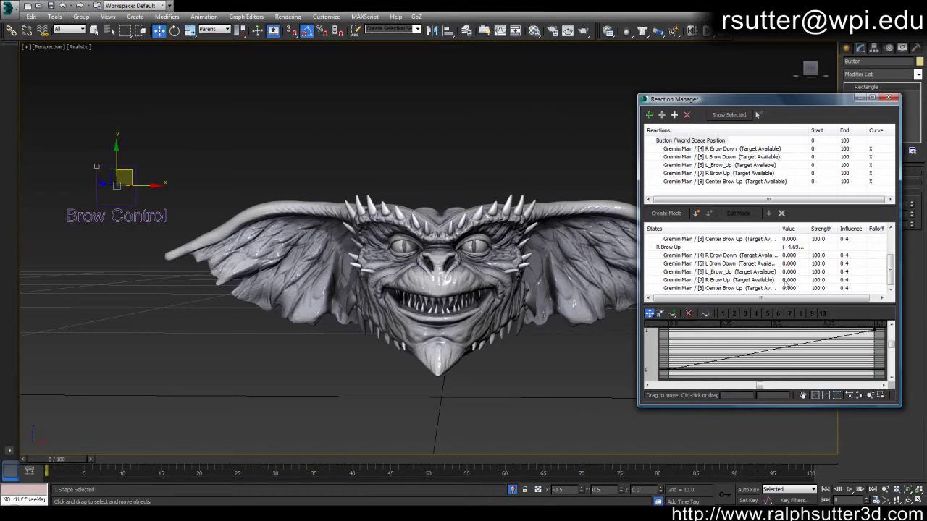
- Set the [7] R Brow Up channel to 100 in the R Brow Up state
double_click(787, 280)
type("100")
key("Return")
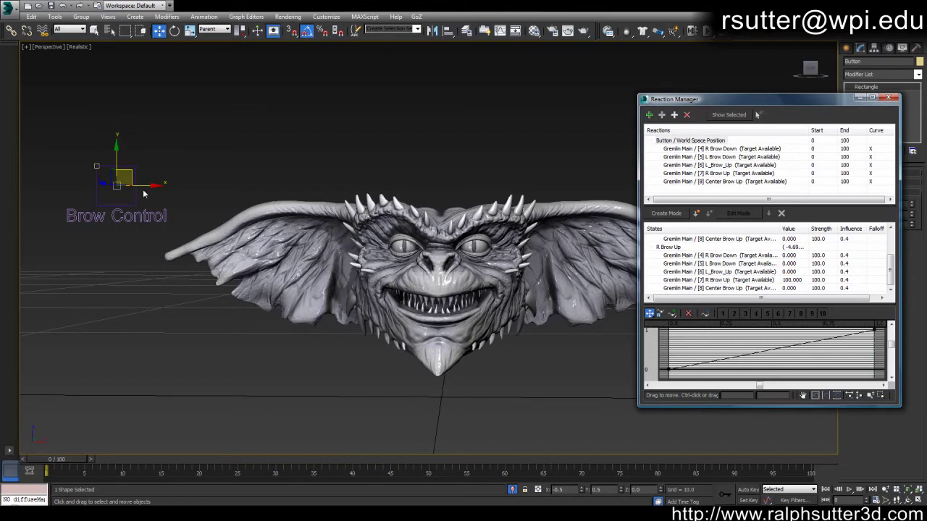
- Switch the reference coordinate system to Local and test the right brow reaction by moving the button around its box
left_click(96, 165)
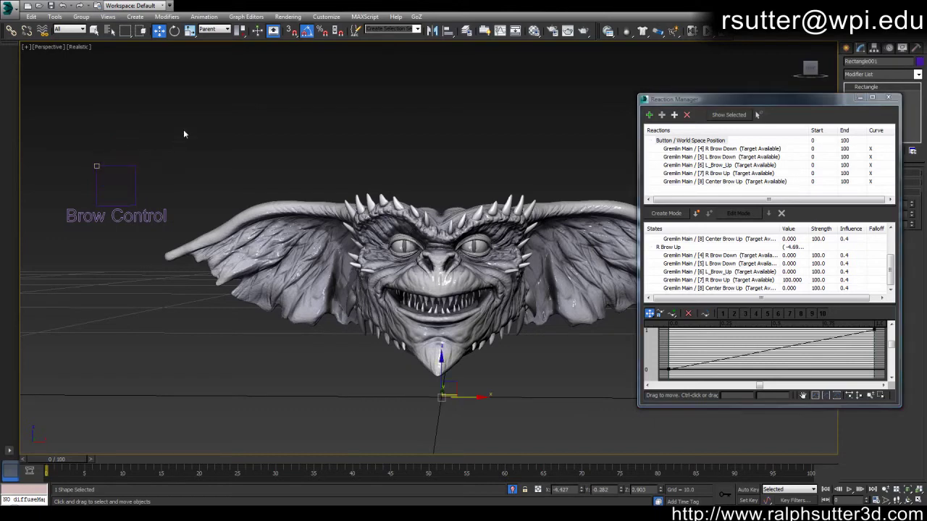
left_click(215, 29)
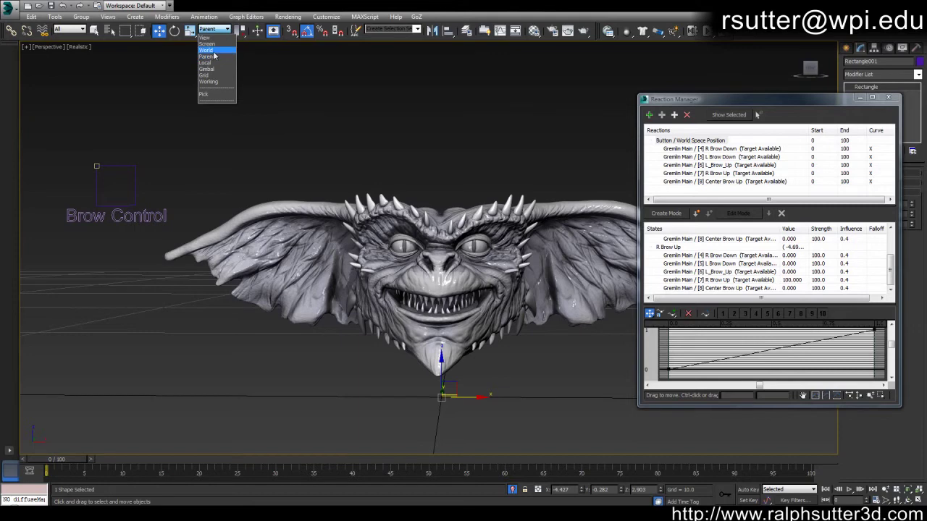
left_click(208, 63)
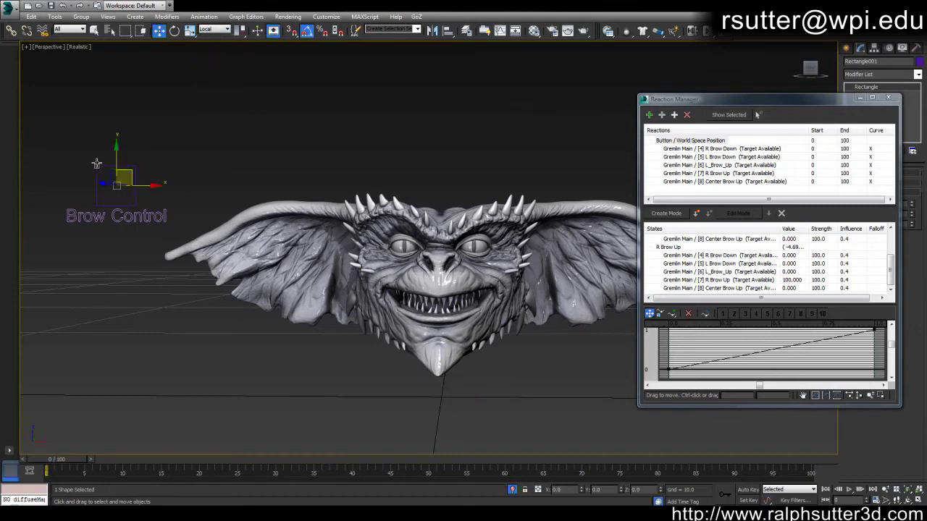
left_click(124, 176)
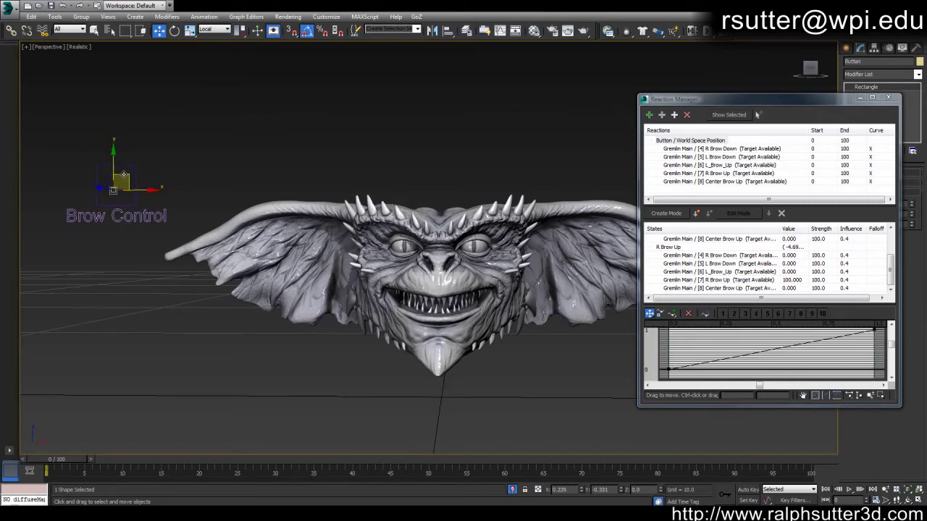
left_click_drag(123, 175, 97, 142)
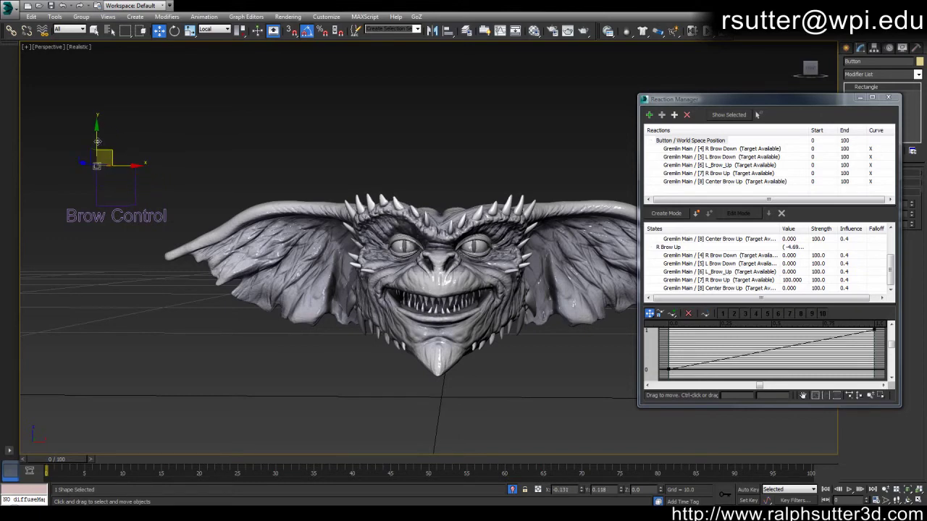
- Move the button to the upper-right corner of its box and create a state there named L Brow Up
left_click_drag(97, 141, 171, 135)
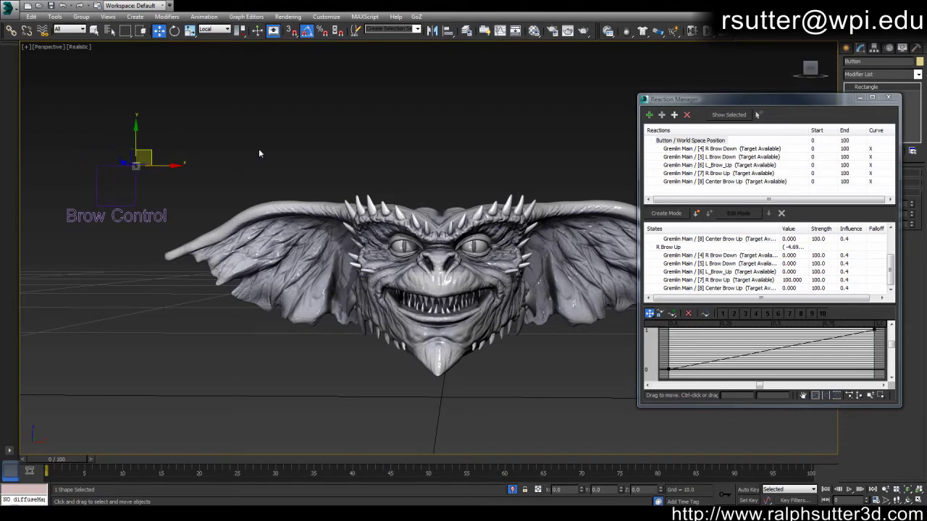
left_click(696, 217)
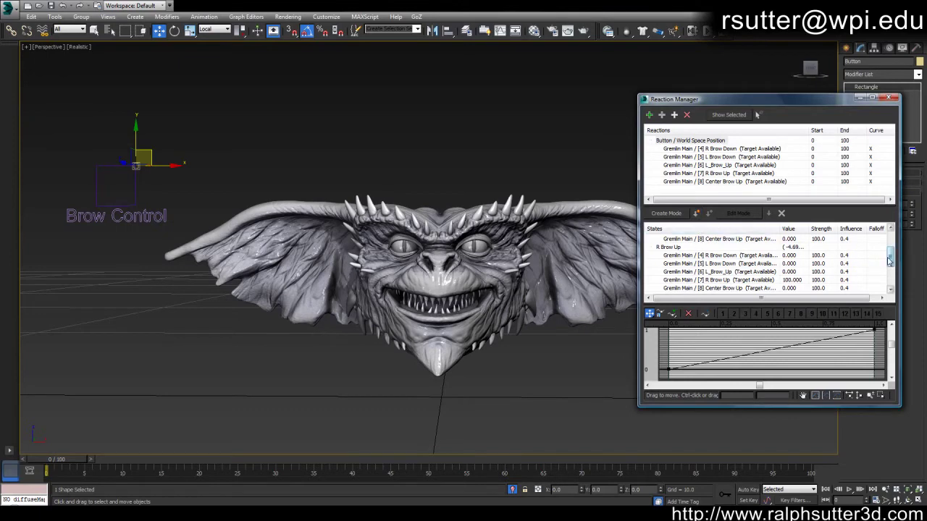
left_click_drag(890, 263, 891, 279)
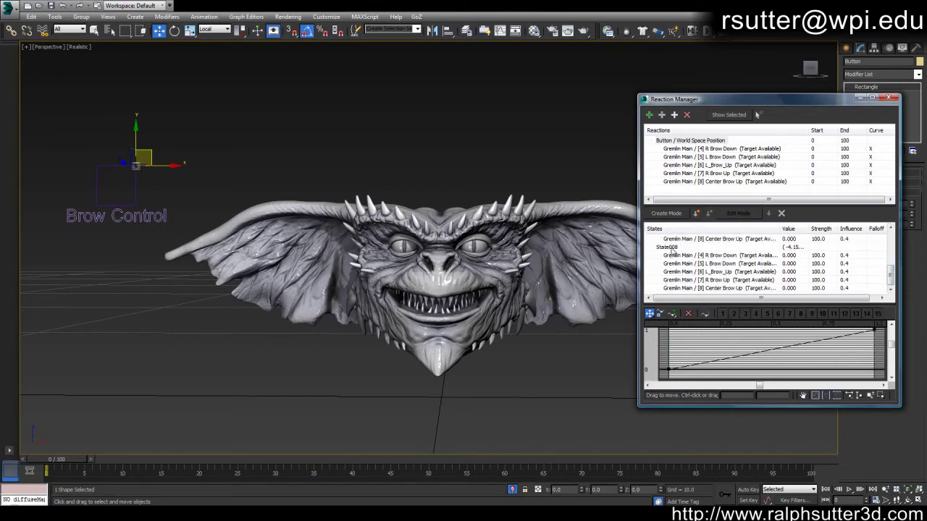
left_click(667, 248)
left_click(673, 249)
type("L Brow Up")
key("Return")
- Set the [6] L_Brow_Up channel to 100 in the L Brow Up state
double_click(791, 272)
type("100")
key("Return")
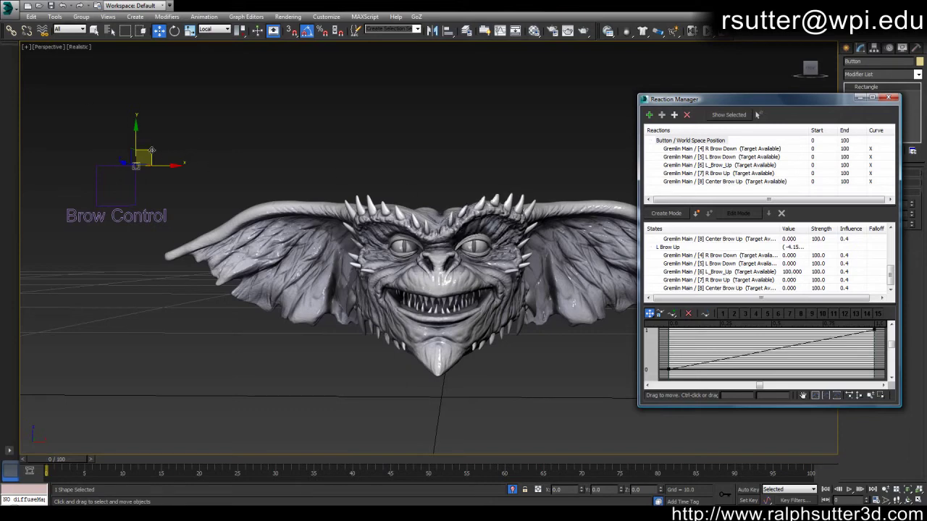
- Center the button on its box's upper edge by using the Parent coordinate system and setting its X position to 0
left_click_drag(151, 150, 130, 125)
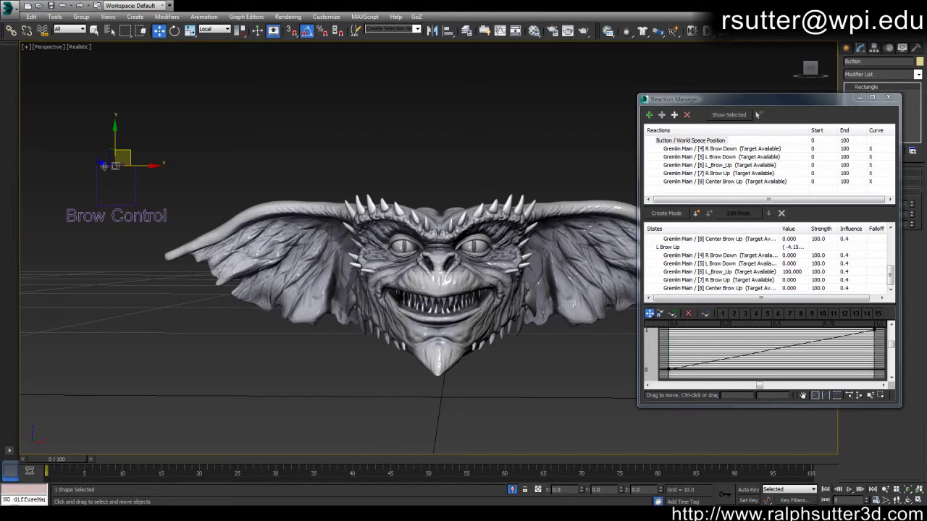
middle_click_drag(147, 166, 129, 175)
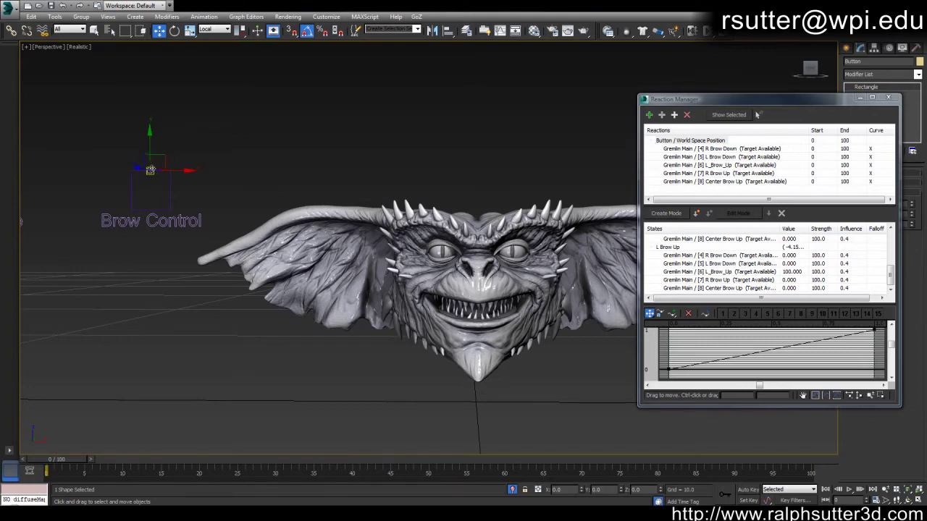
middle_click_drag(301, 193, 280, 190)
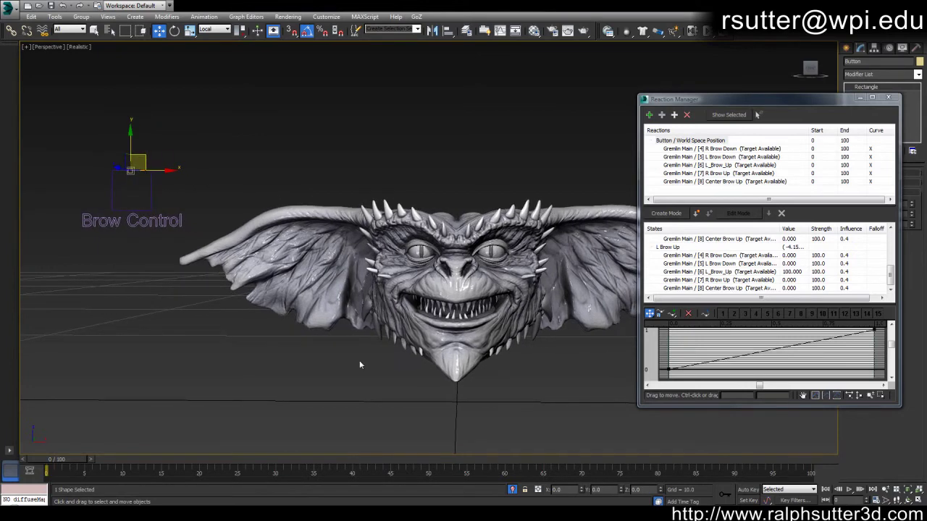
left_click(211, 29)
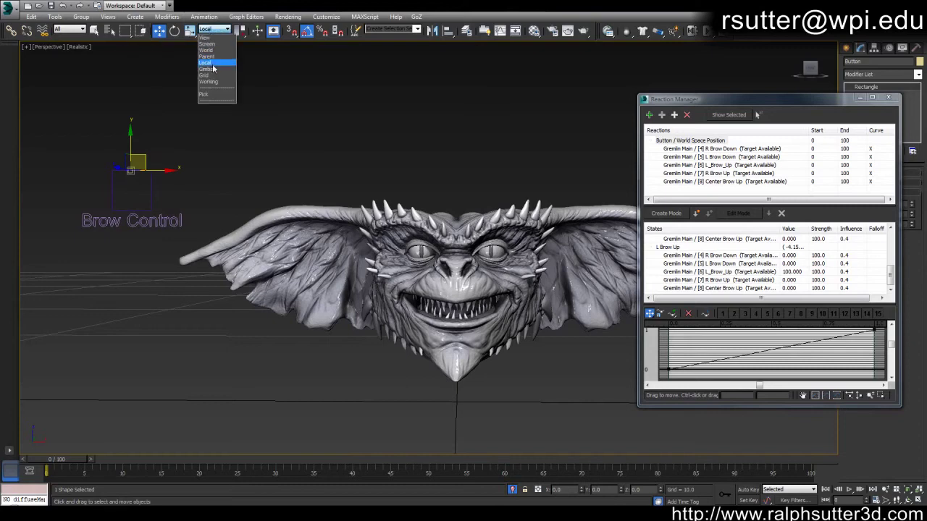
left_click(207, 56)
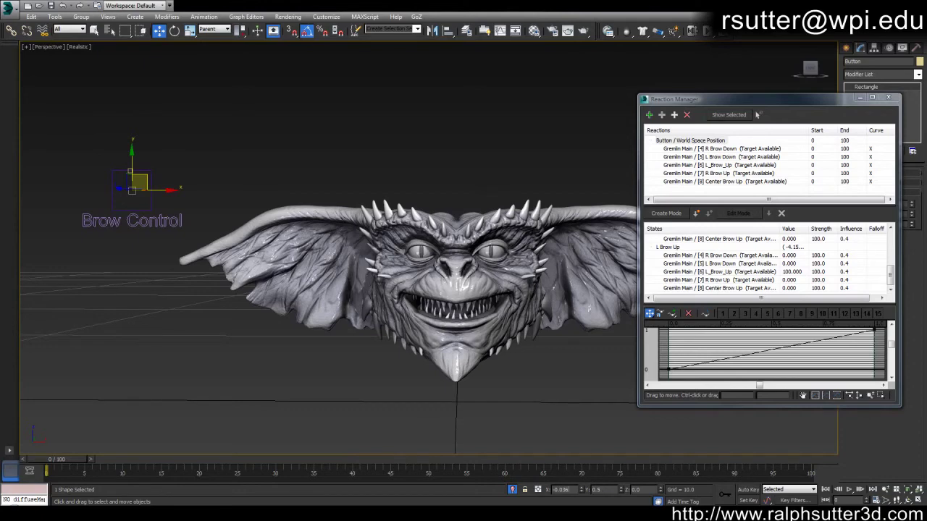
left_click(561, 490)
type("0")
key("Return")
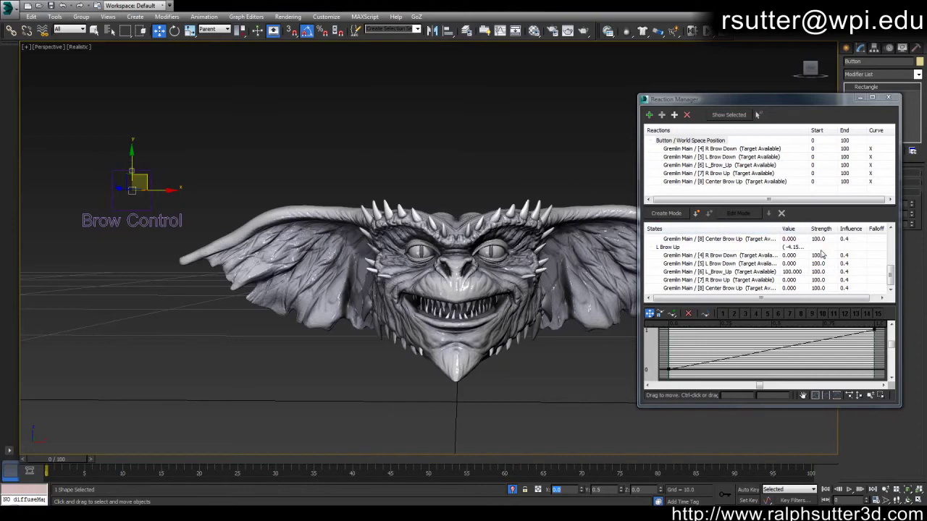
- Create a state for the button's upper-center position and name it Center brow up
left_click(696, 214)
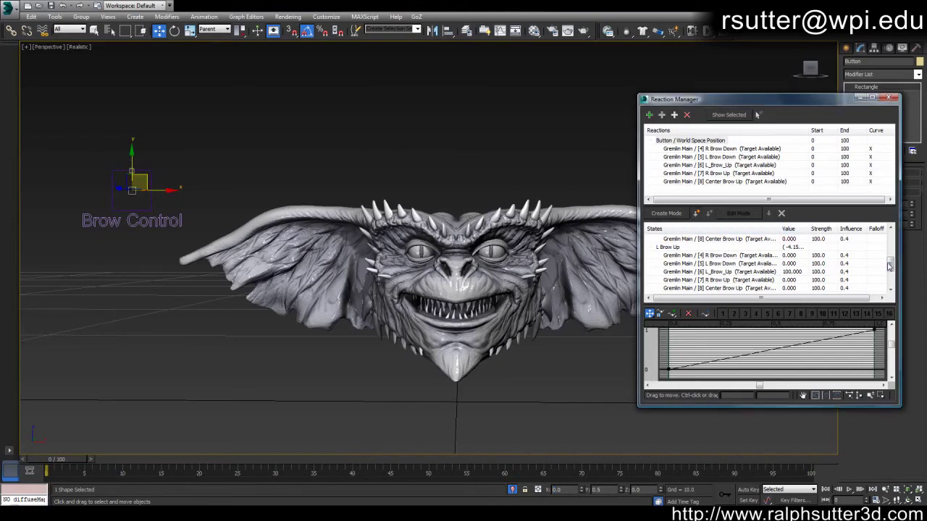
left_click_drag(891, 268, 892, 281)
left_click(668, 247)
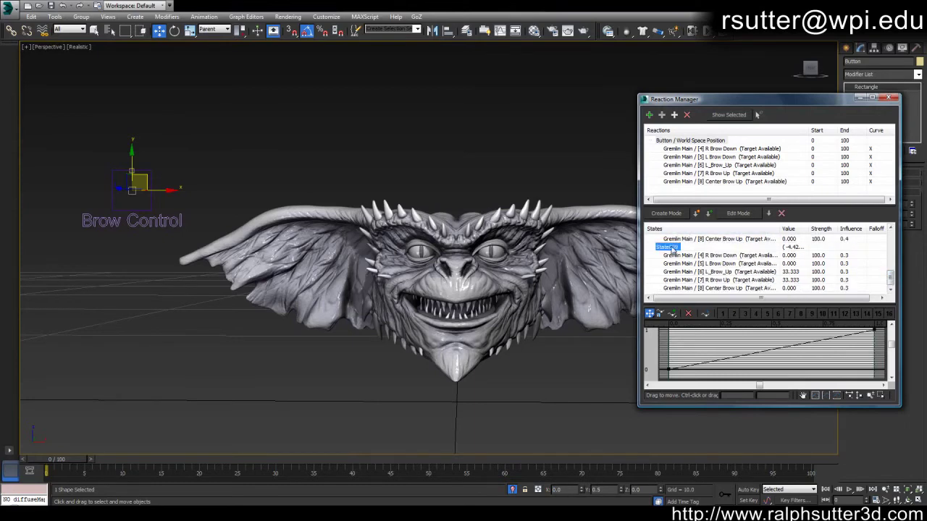
left_click(671, 247)
type("Center brow up")
key("Return")
- In the Center brow up state, set Center Brow Up to 100 and both R Brow Up and L_Brow_Up to 0
double_click(790, 288)
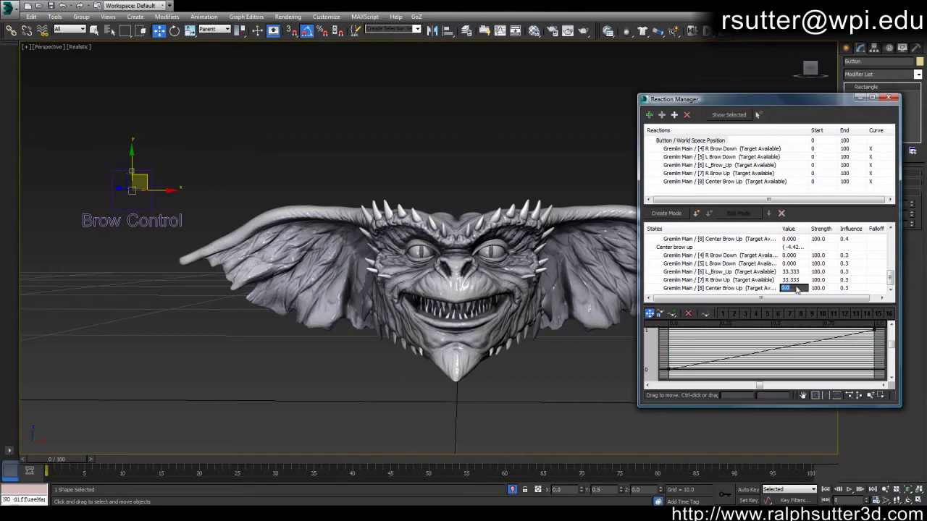
type("1")
key("Return")
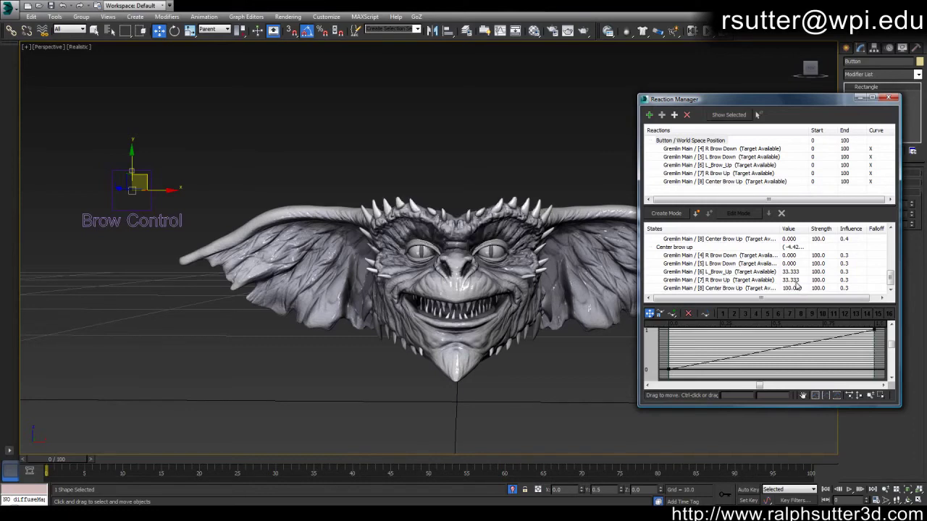
double_click(791, 280)
type("0")
key("Return")
double_click(791, 272)
type("0")
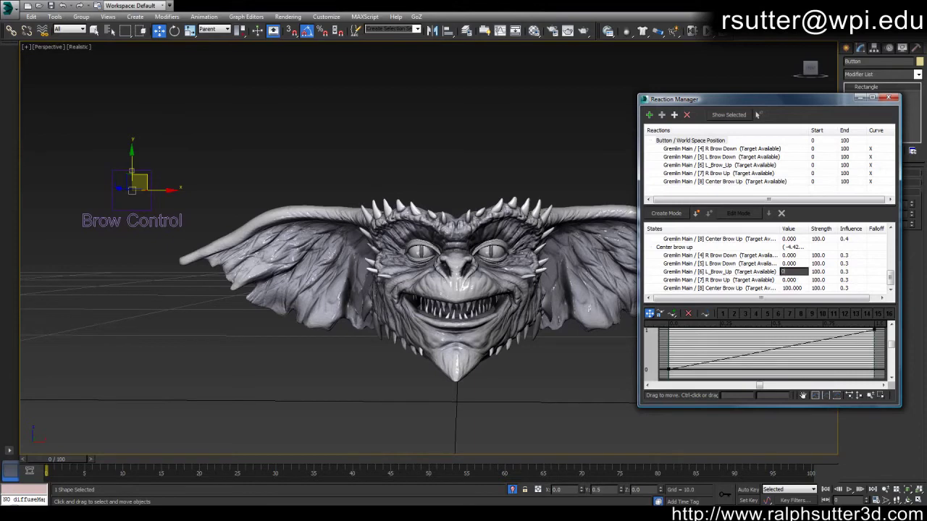
key("Return")
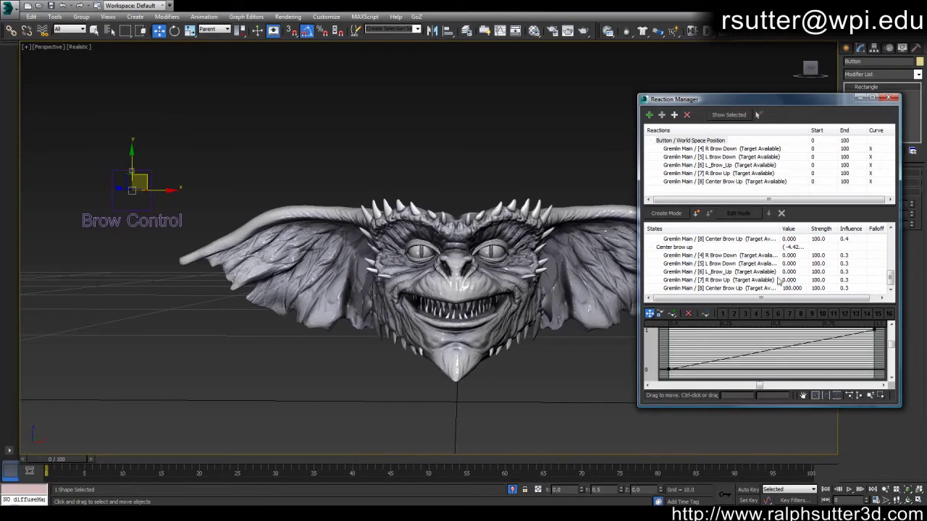
- Reset the button's X to 0 and set the Center brow up state's values to 65 for Center Brow Up, 33 for L_Brow_Up and R Brow Up
left_click_drag(144, 176, 144, 139)
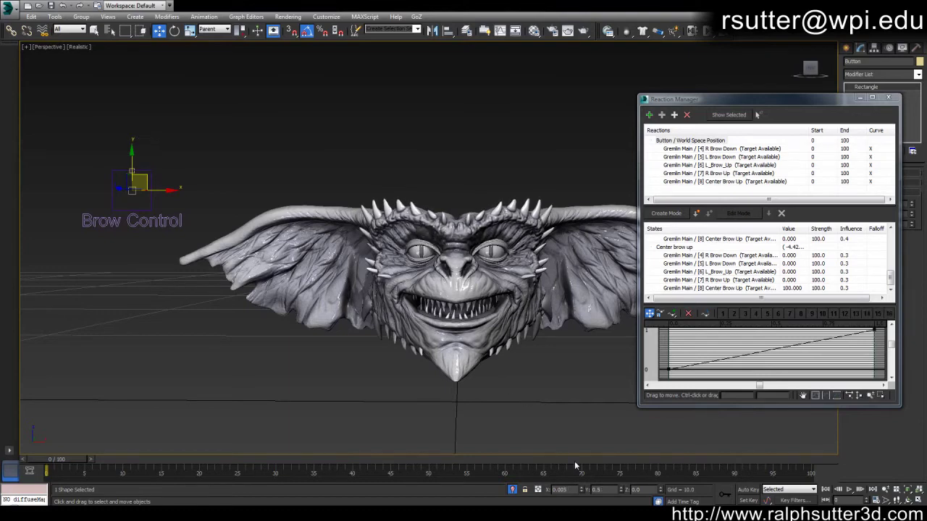
right_click(581, 491)
double_click(792, 289)
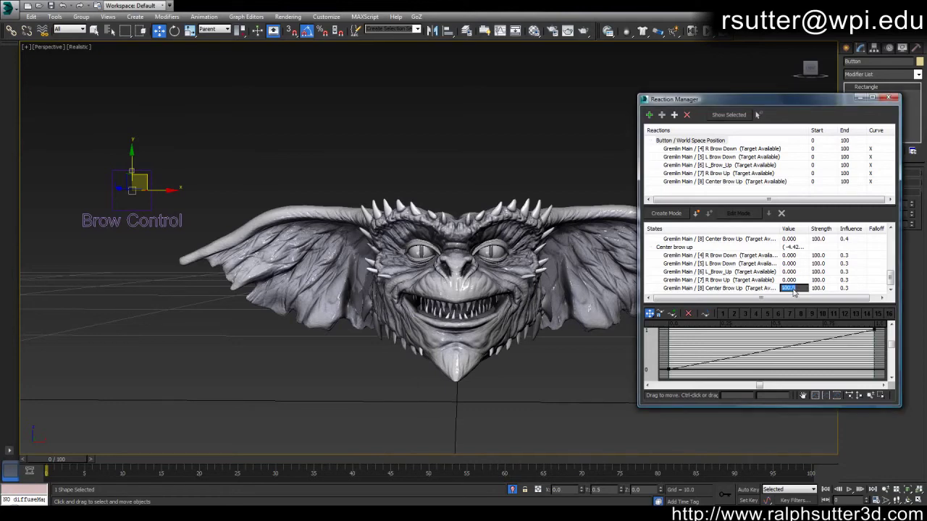
type("65")
key("Return")
double_click(792, 273)
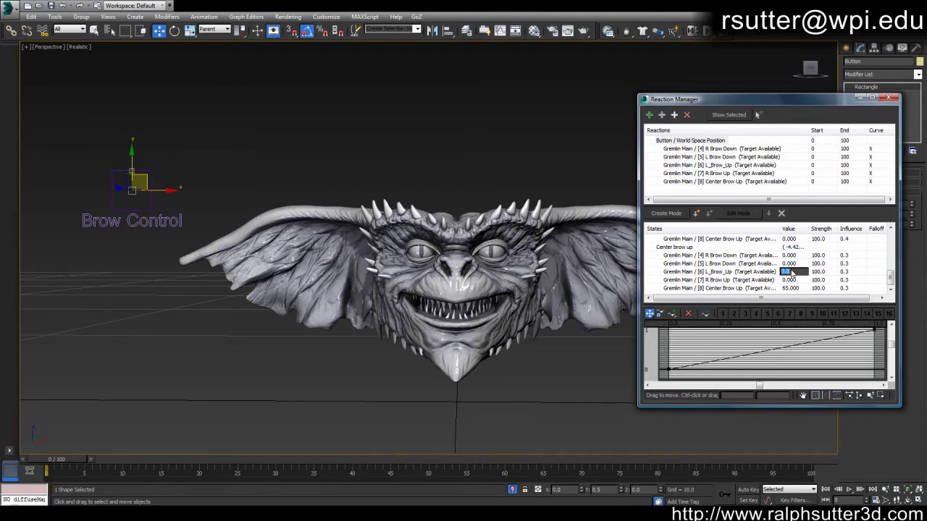
type("33")
key("Return")
double_click(790, 280)
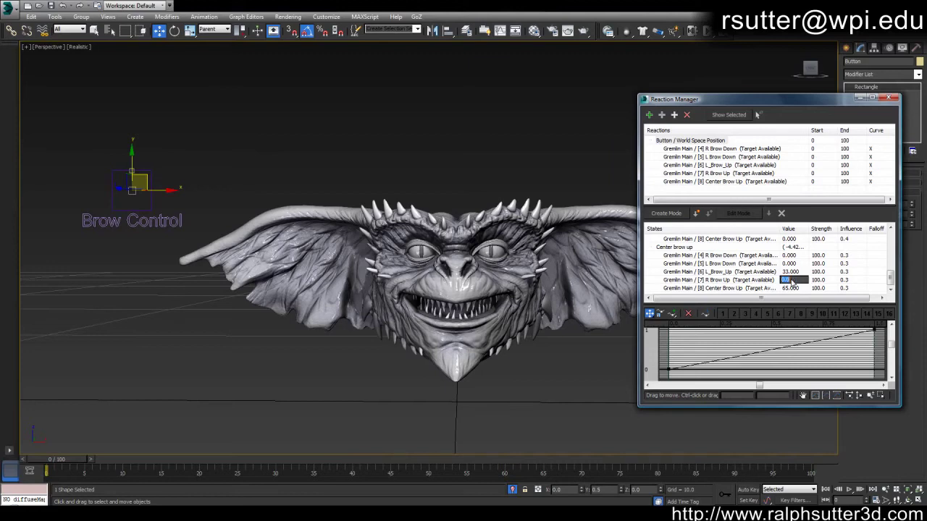
type("33")
key("Return")
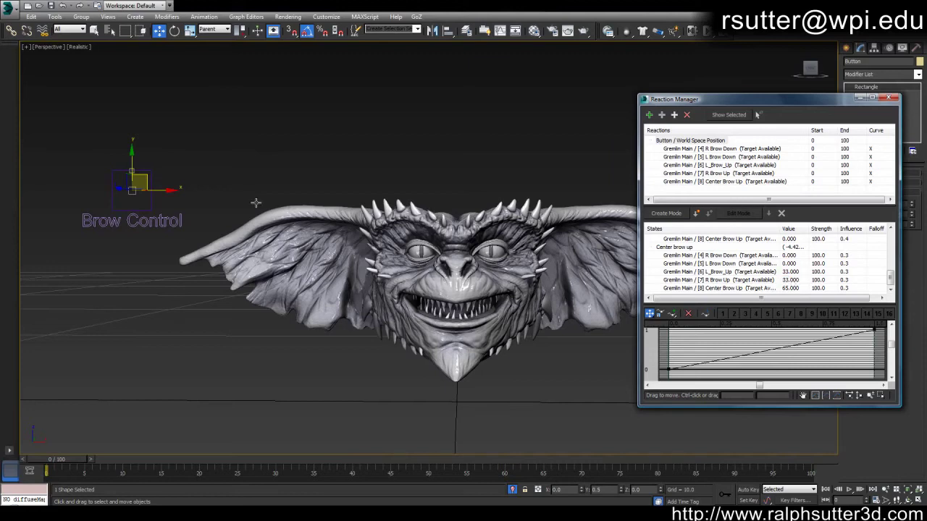
- Move the Brow Control button to its box's lower-left corner, create a state there and name it R Brow Down
left_click_drag(144, 176, 114, 225)
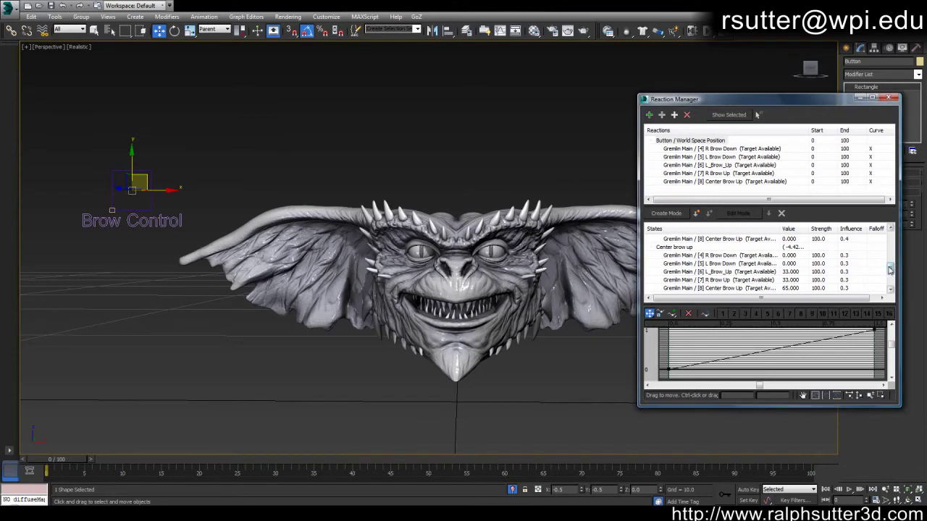
left_click_drag(890, 269, 890, 281)
left_click(667, 247)
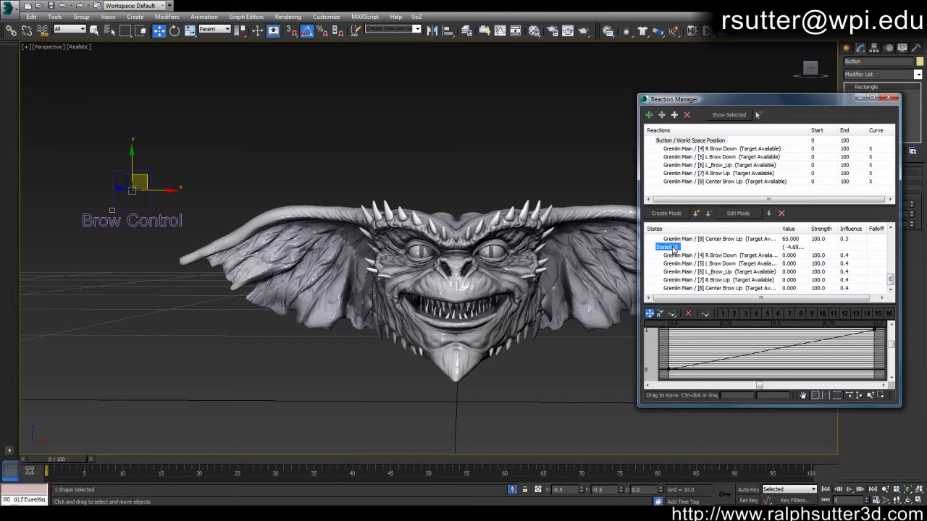
left_click(667, 246)
type("R Brow Down")
key("Return")
- In the R Brow Down state, set the R Brow Down morph value to 100
double_click(791, 257)
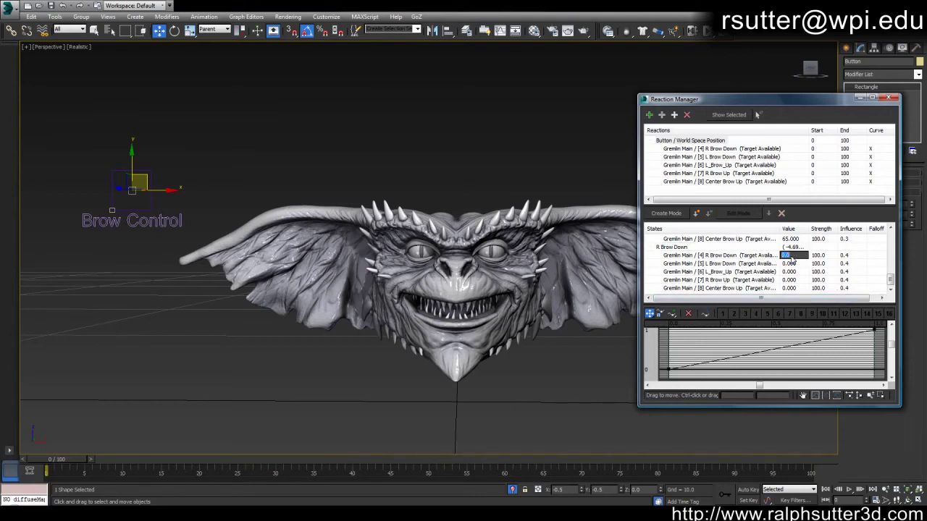
type("100")
key("Return")
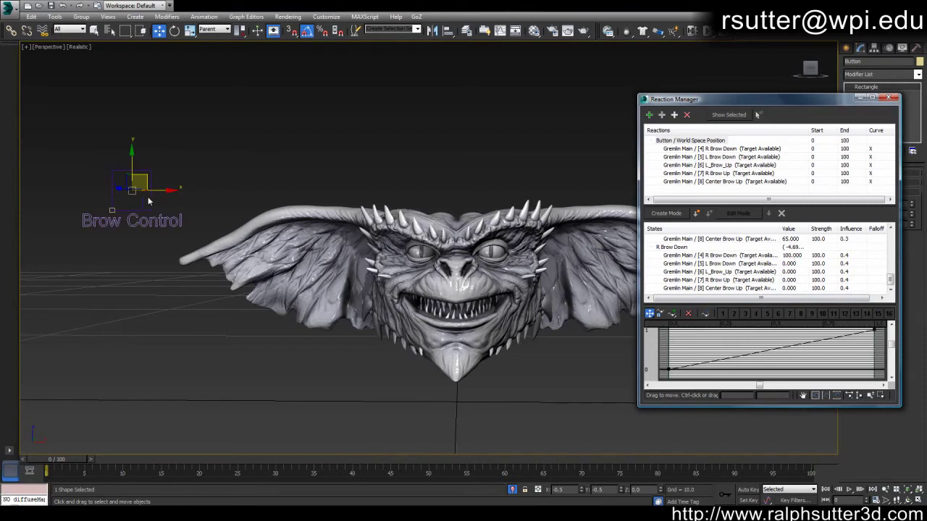
- Move the Brow Control button to its box's lower-right corner, create a state there and name it L Brow Down
left_click(111, 209)
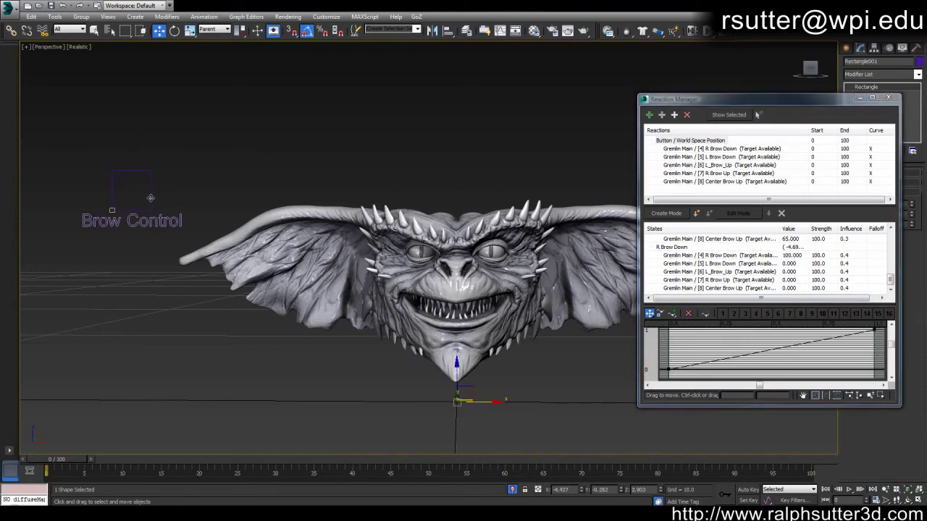
left_click(112, 209)
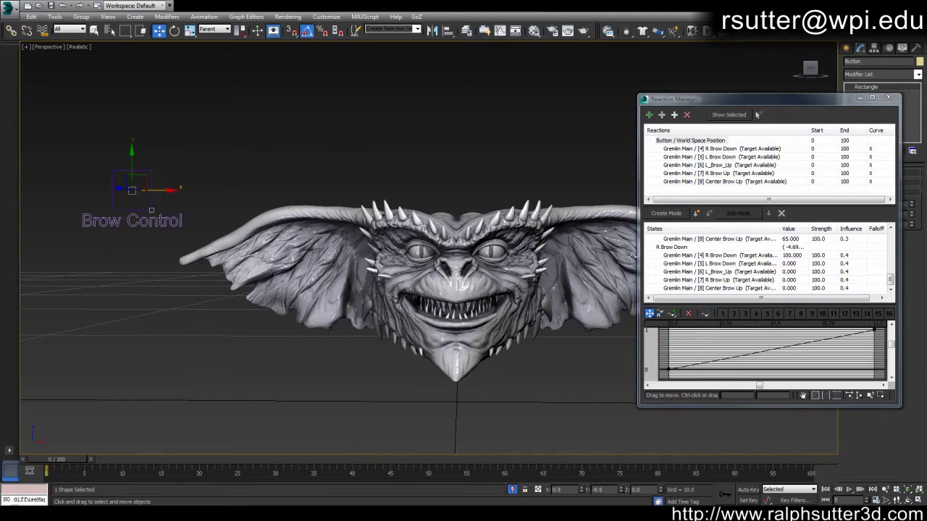
left_click(696, 214)
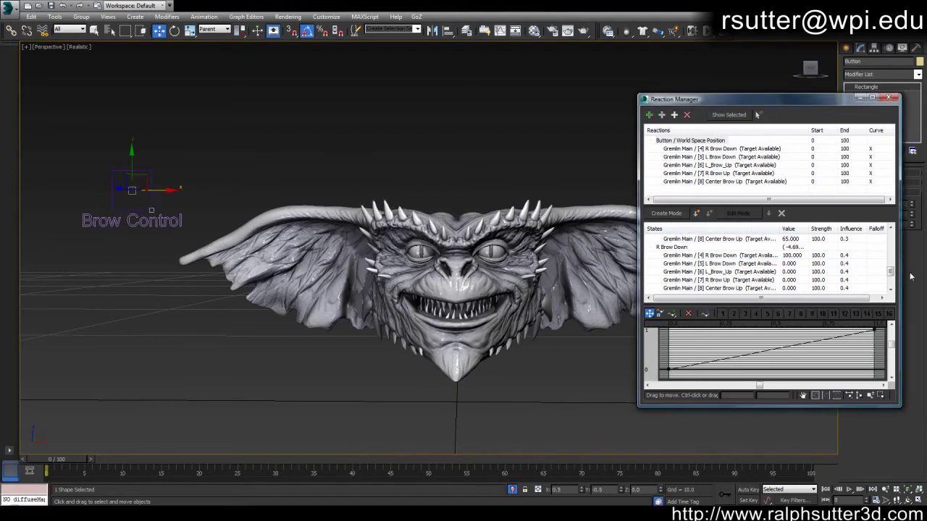
left_click_drag(890, 272, 890, 284)
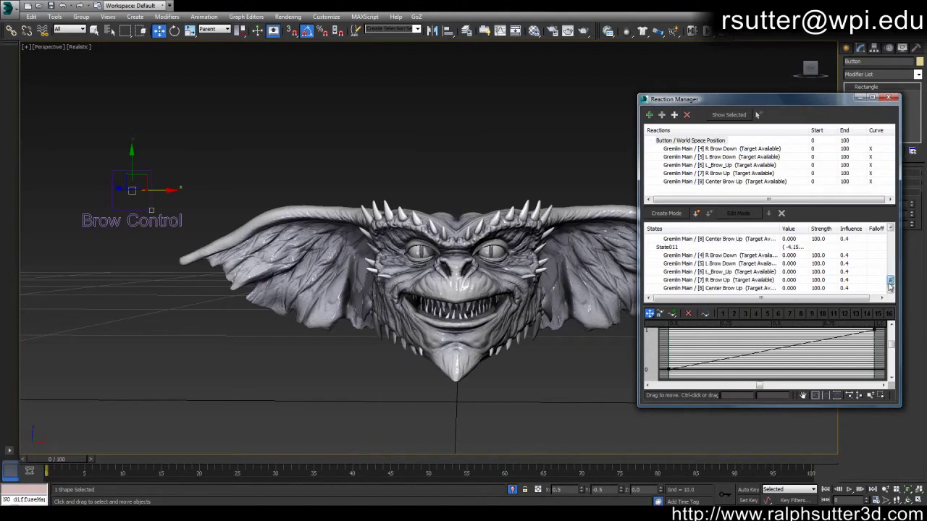
left_click(667, 247)
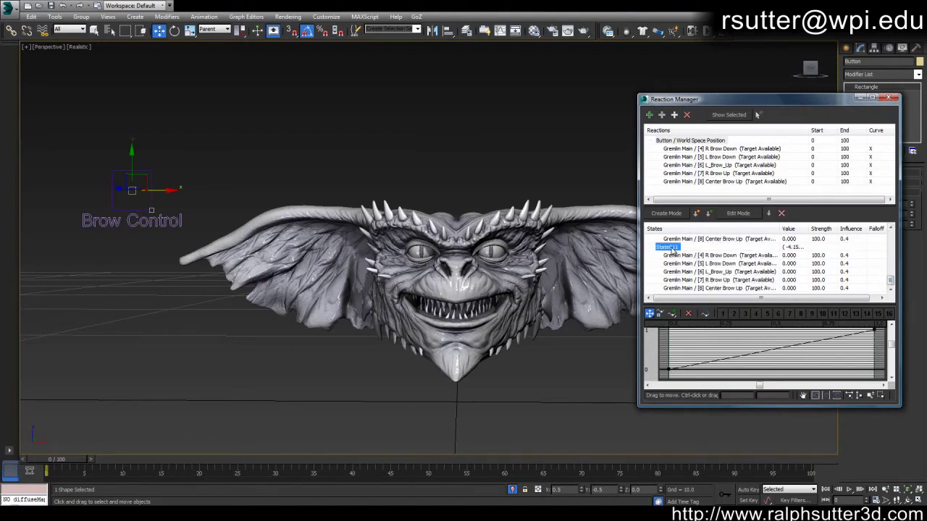
left_click(667, 248)
left_click(669, 248)
type("L Brow Down")
key("Return")
- In the L Brow Down state, set the L Brow Down morph value to 100 and close the Reaction Manager
double_click(789, 264)
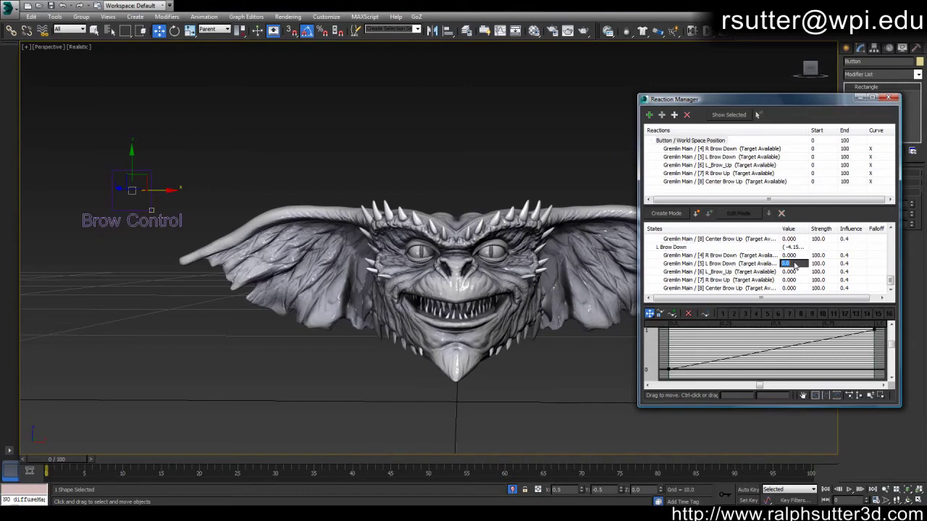
type("100")
key("Return")
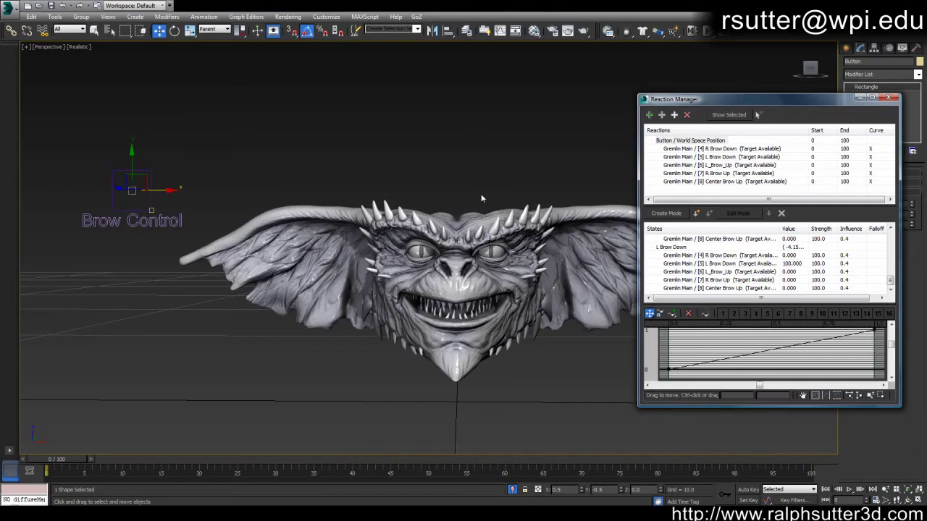
left_click(891, 98)
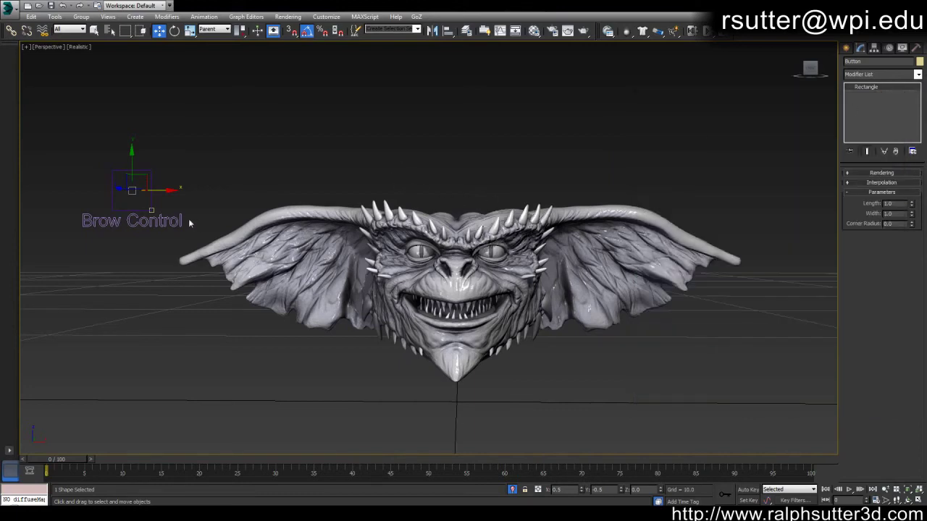
- Test the brow button by moving it, reset its X and Y positions to 0 and save the scene
left_click_drag(144, 174, 122, 158)
middle_click_drag(190, 160, 343, 202)
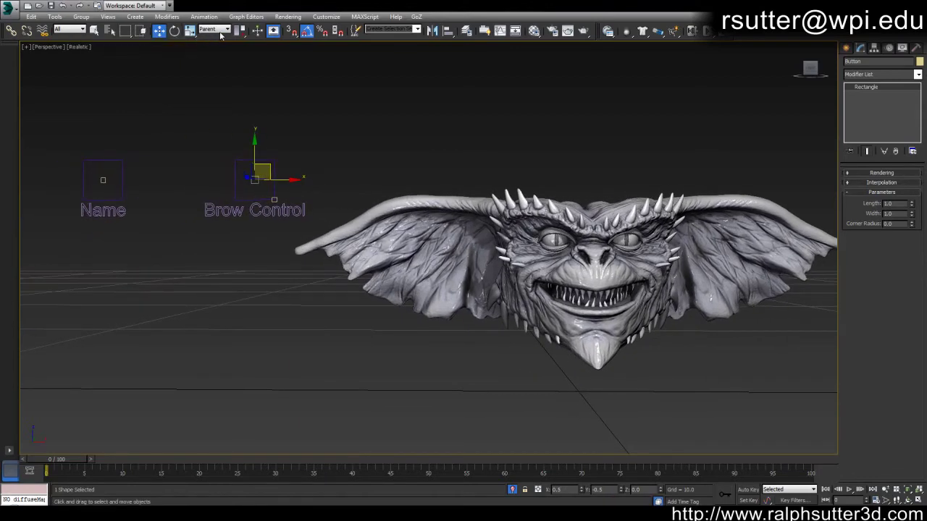
right_click(580, 490)
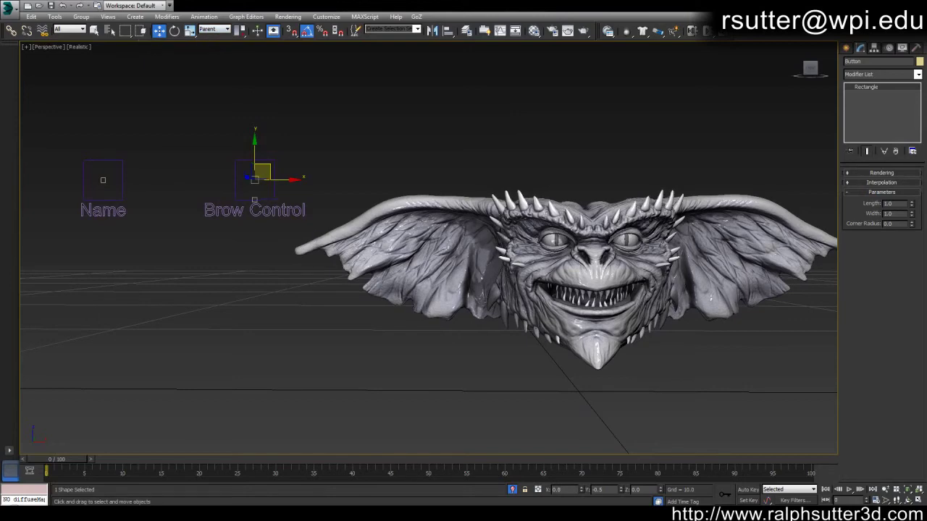
right_click(621, 491)
mouse_move(478, 275)
middle_mouse_down()
mouse_move(487, 288)
mouse_move(493, 272)
middle_mouse_up()
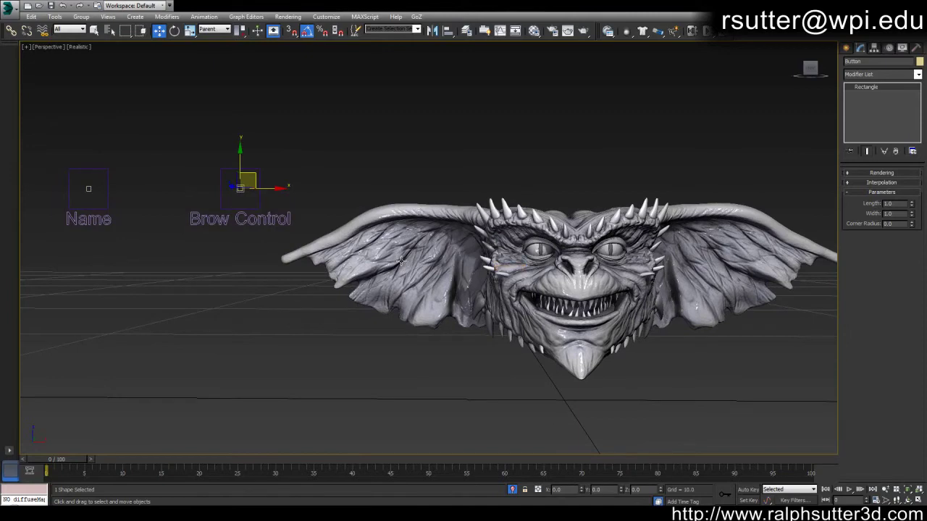
key("ctrl+s")
- Clone the Name control's box, button and label as a copy between the Name and Brow Control controls
middle_click_drag(390, 266, 379, 256)
left_click(97, 184)
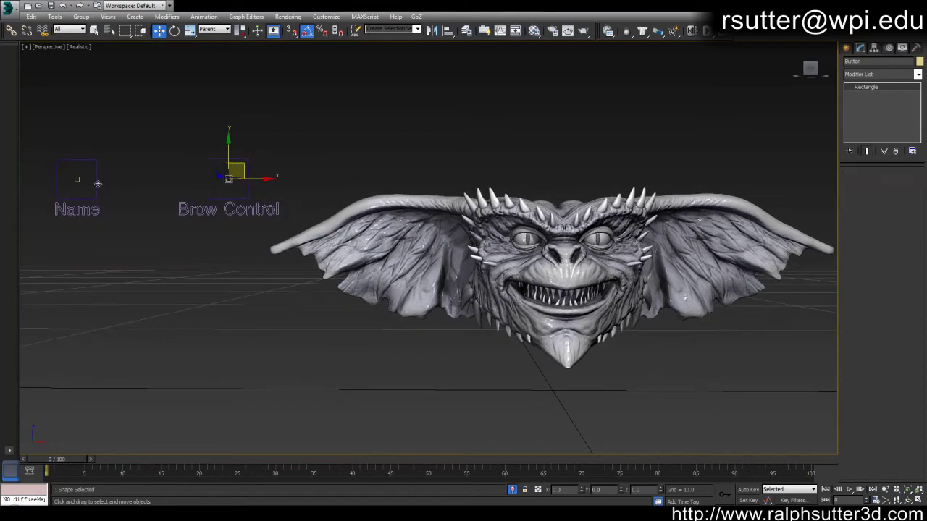
middle_click_drag(121, 185, 215, 169)
left_click_drag(217, 154, 167, 237)
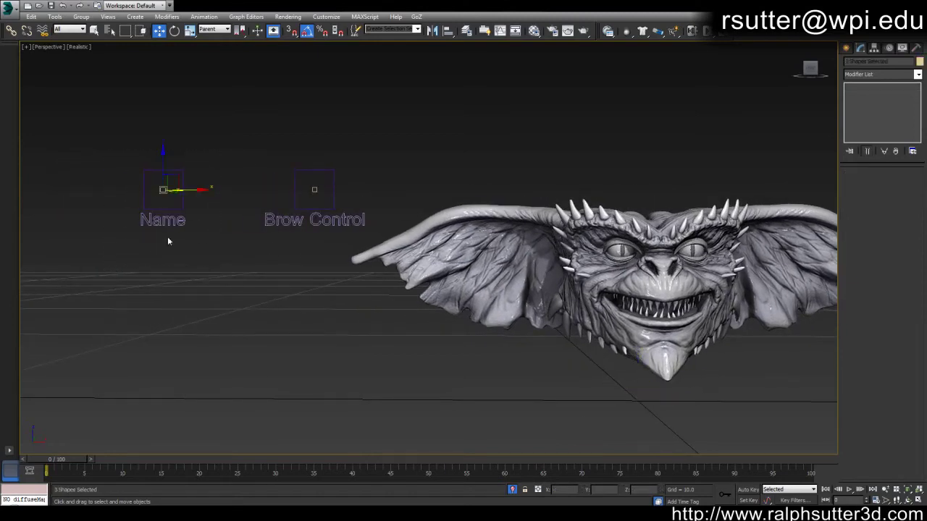
middle_click_drag(260, 202, 237, 208)
mouse_move(177, 193)
left_mouse_down()
mouse_move(94, 194)
mouse_move(205, 202)
left_mouse_up()
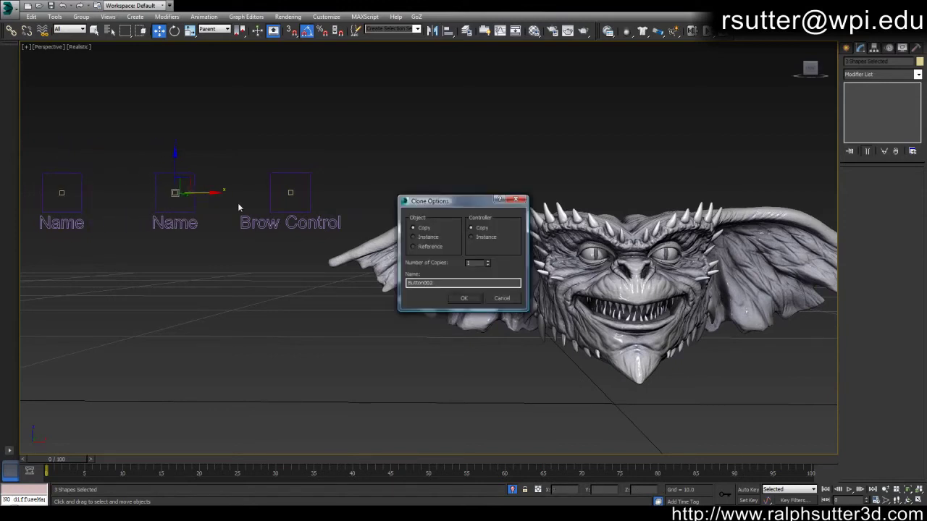
left_click(465, 298)
middle_click_drag(368, 243, 325, 239)
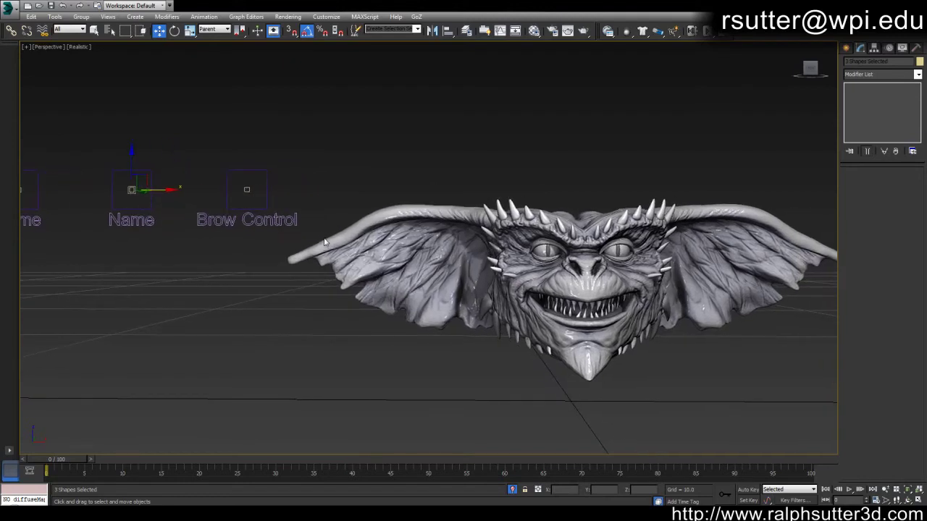
- Try moving the Brow Control button within its box and undo the move
left_click(246, 190)
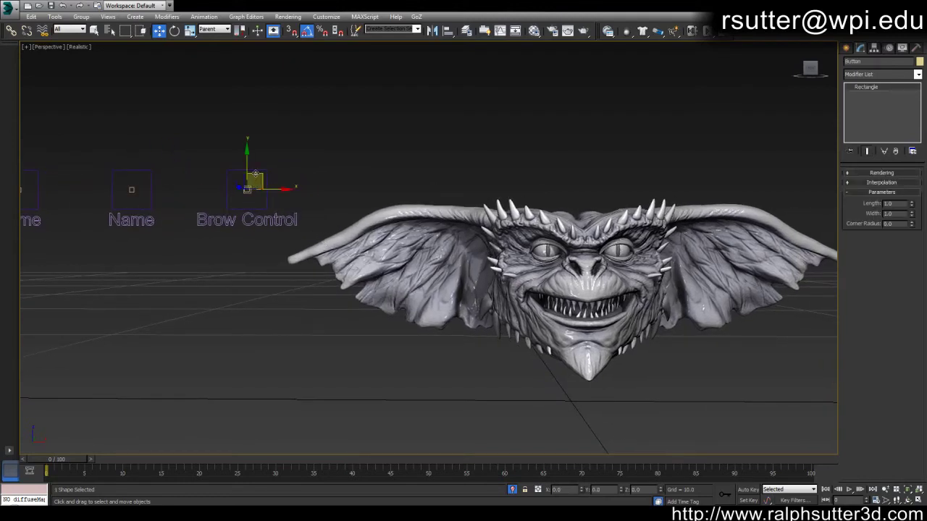
mouse_move(255, 175)
left_mouse_down()
mouse_move(228, 149)
mouse_move(239, 163)
mouse_move(290, 134)
mouse_move(217, 157)
mouse_move(261, 160)
mouse_move(256, 149)
mouse_move(256, 183)
mouse_move(243, 178)
left_mouse_up()
key("ctrl+z")
- Change the copied control's label to Upper L Lid, split over two lines after Upper, with centered alignment
left_click(146, 170)
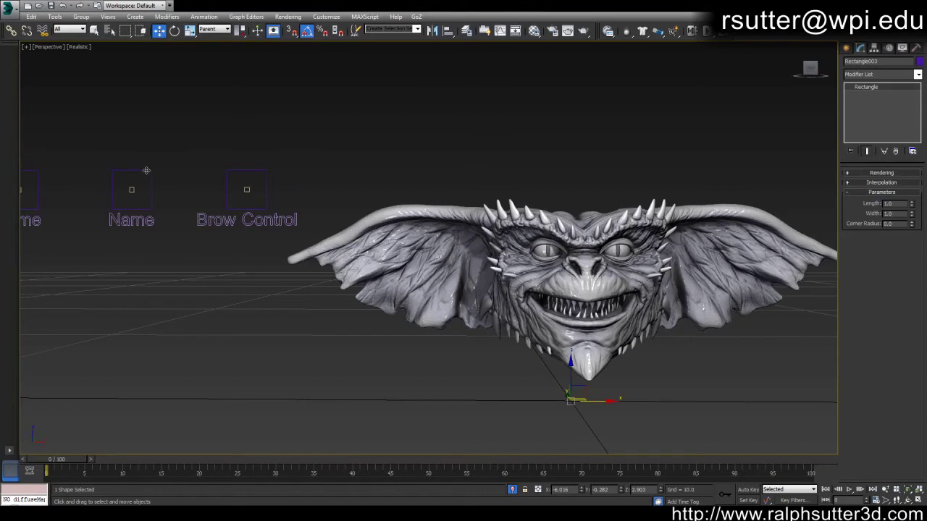
middle_click_drag(146, 172, 166, 177)
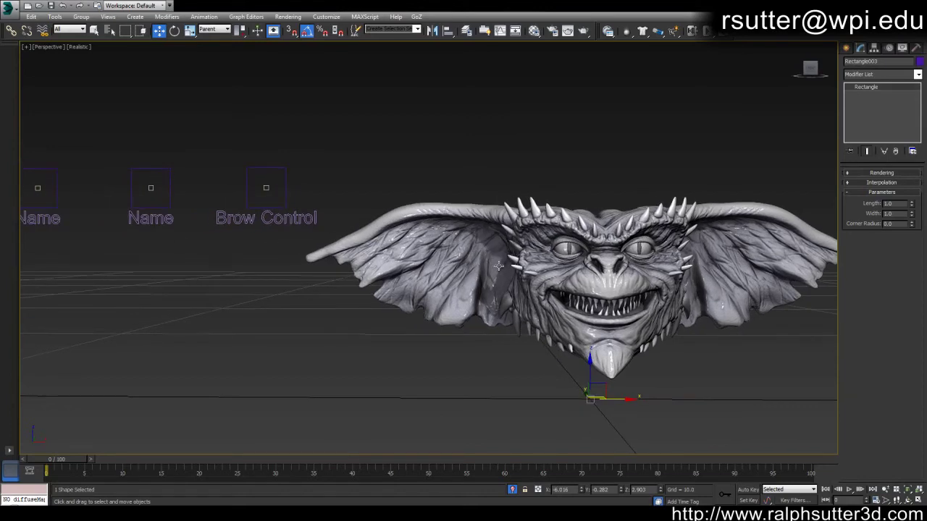
left_click(156, 217)
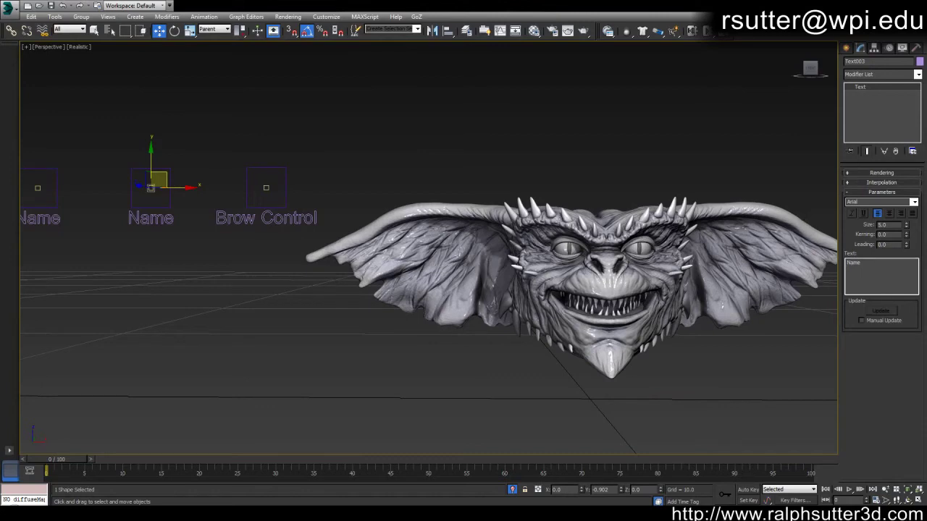
double_click(854, 262)
type("Upper L Lu")
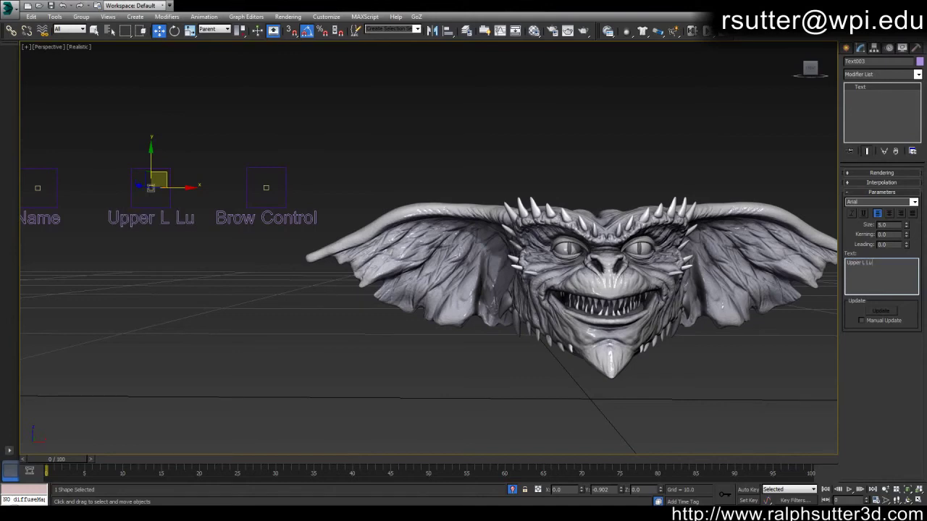
key("BackSpace")
type("id")
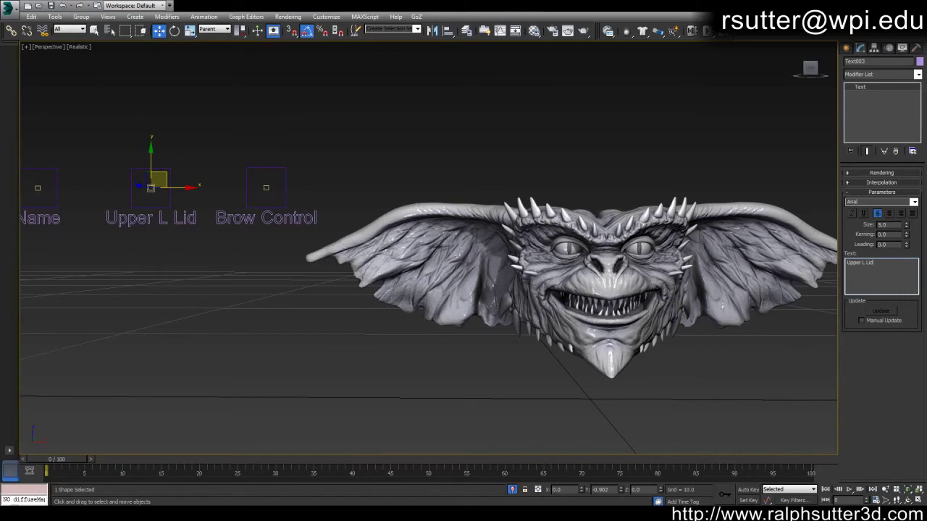
key("Return")
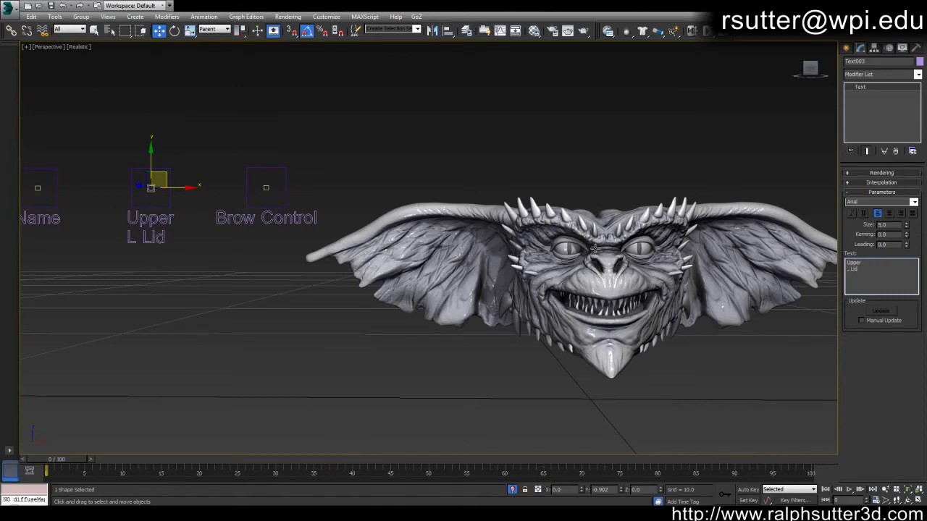
left_click(889, 214)
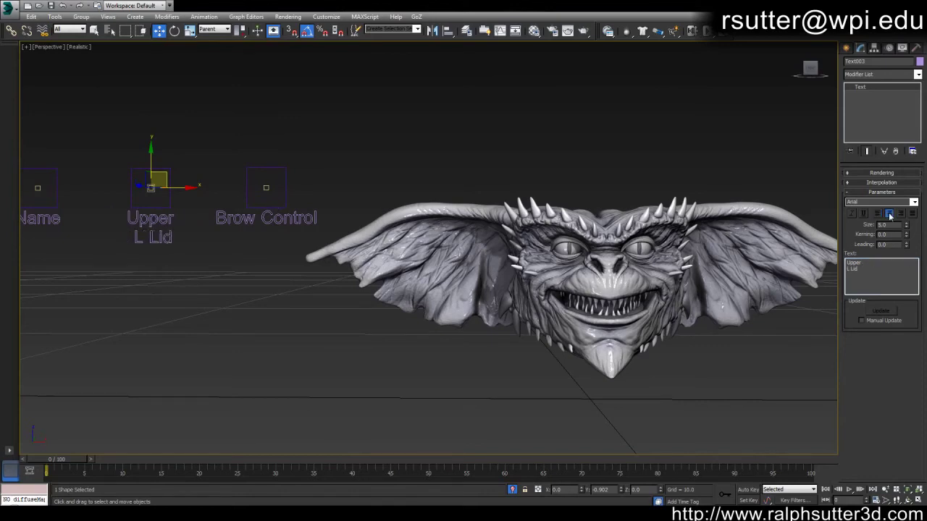
middle_click_drag(272, 208, 318, 222)
middle_click_drag(155, 234, 225, 236)
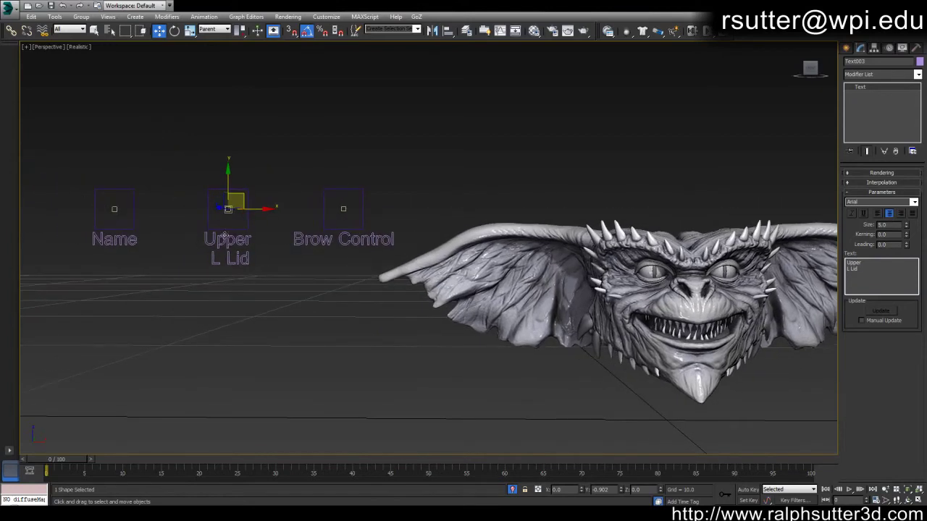
- Examine the X, Y and Z position controllers of the Upper L Lid control's box and button
left_click(246, 227)
middle_click_drag(336, 232, 236, 222)
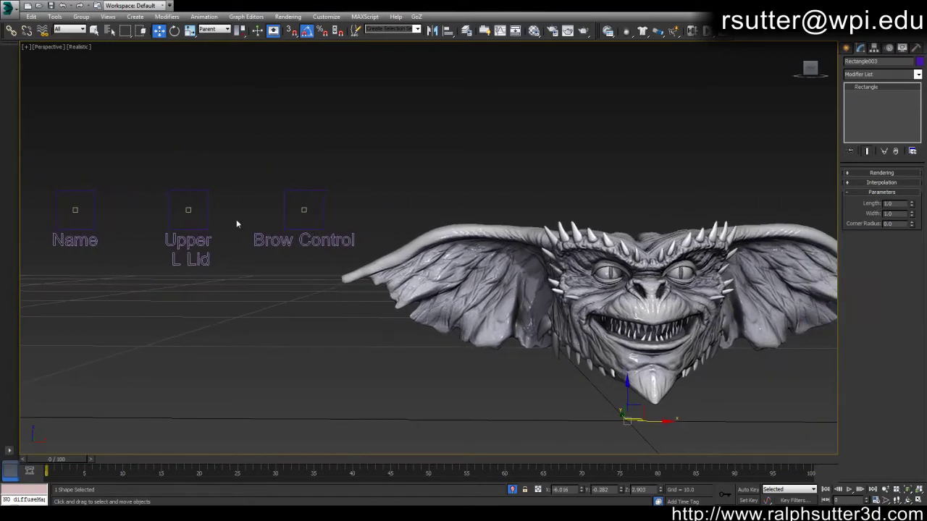
left_click(889, 47)
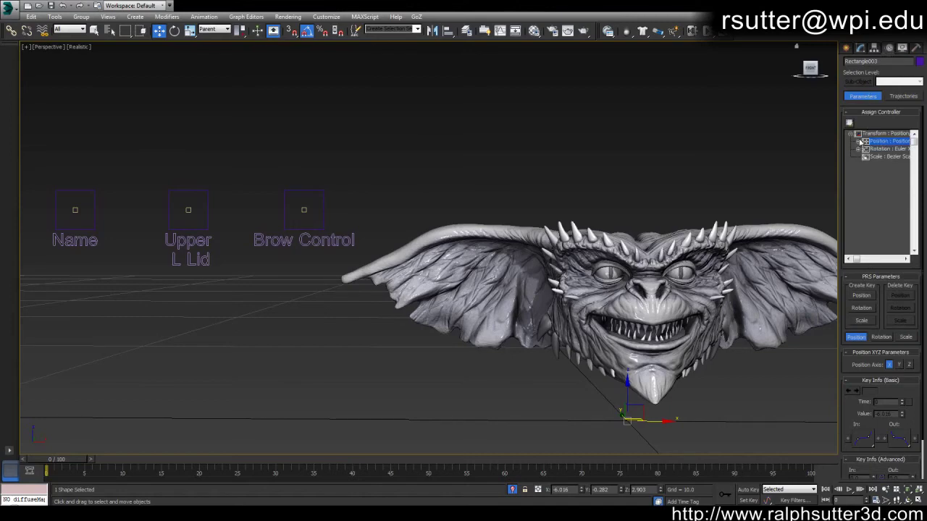
left_click(858, 141)
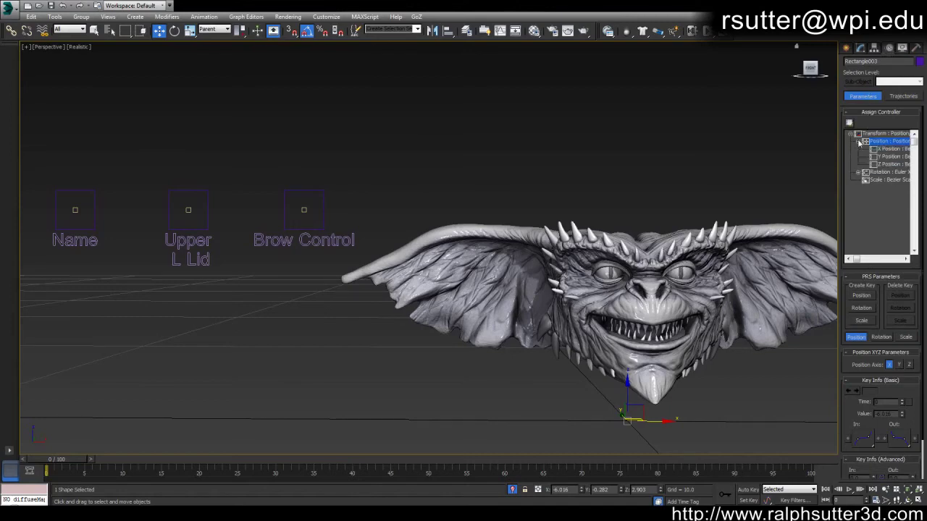
left_click(888, 164)
middle_click_drag(441, 177, 429, 177)
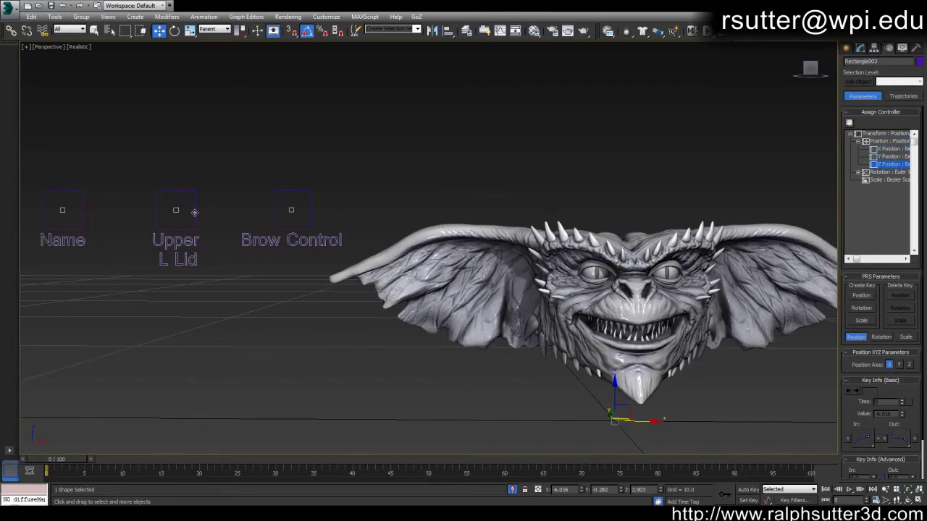
left_click(176, 210)
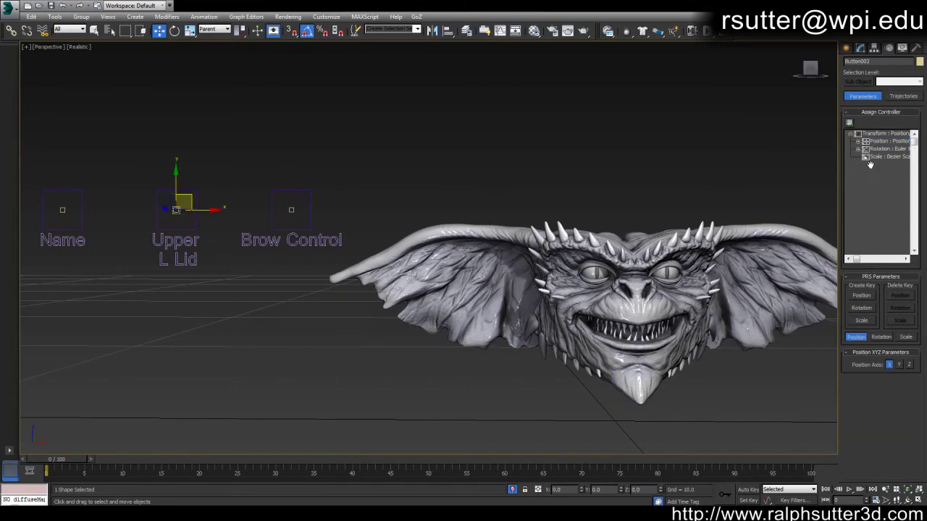
left_click(858, 141)
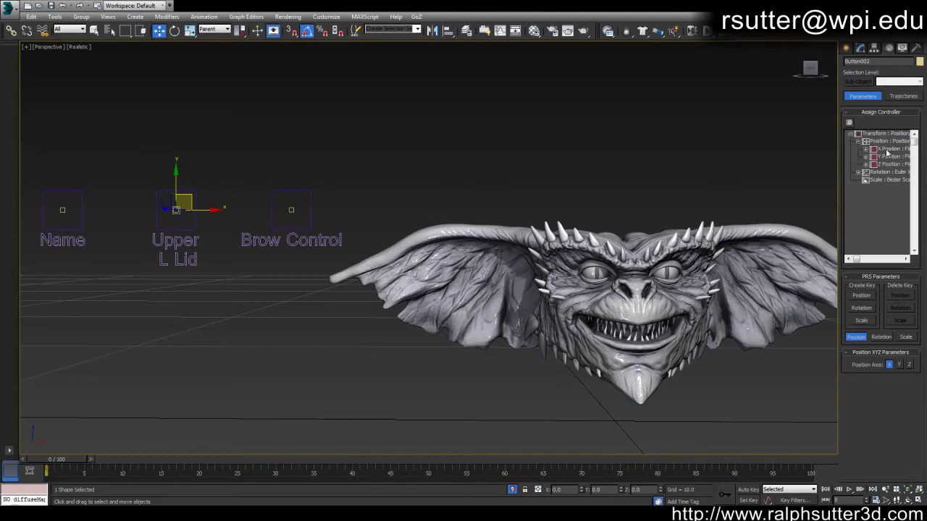
left_click(196, 228)
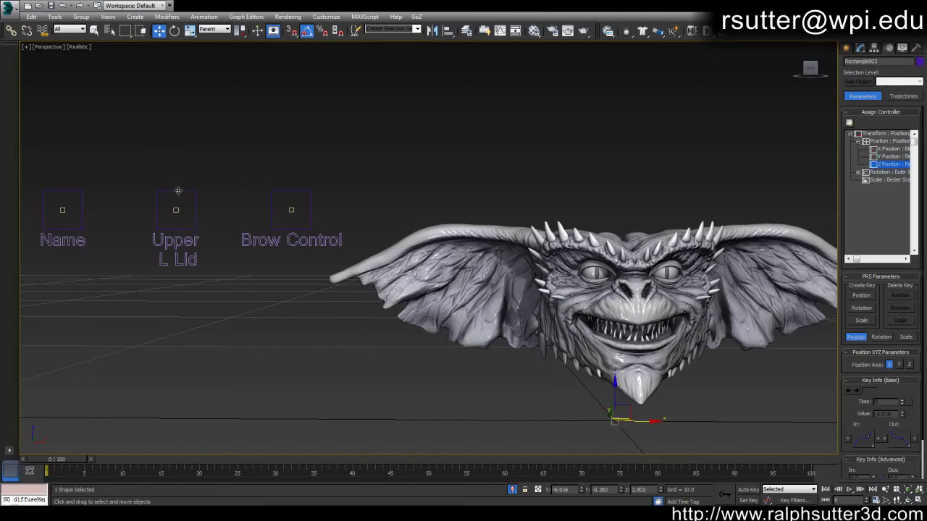
- Restrict the Upper L Lid button's X Position with its float limit controller and test moving the button within its box
left_click(178, 210)
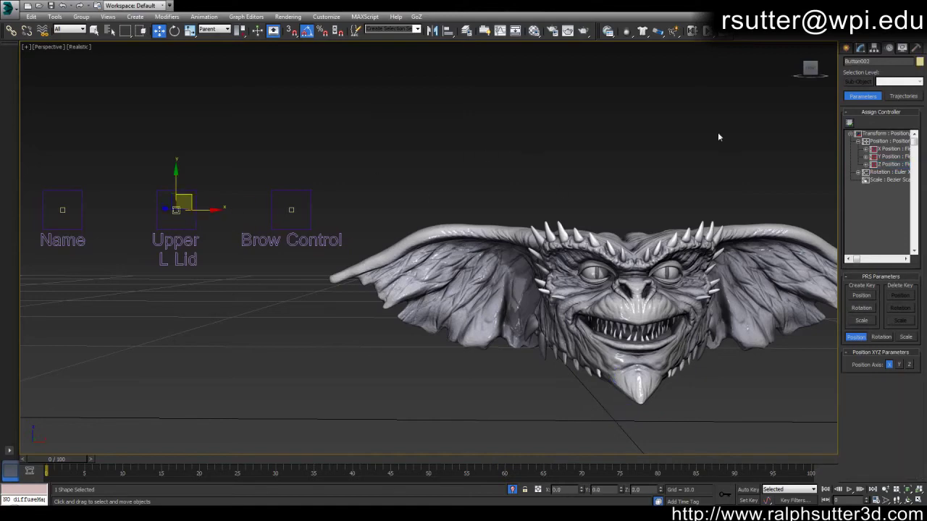
left_click(893, 150)
double_click(893, 149)
left_click_drag(869, 137, 430, 135)
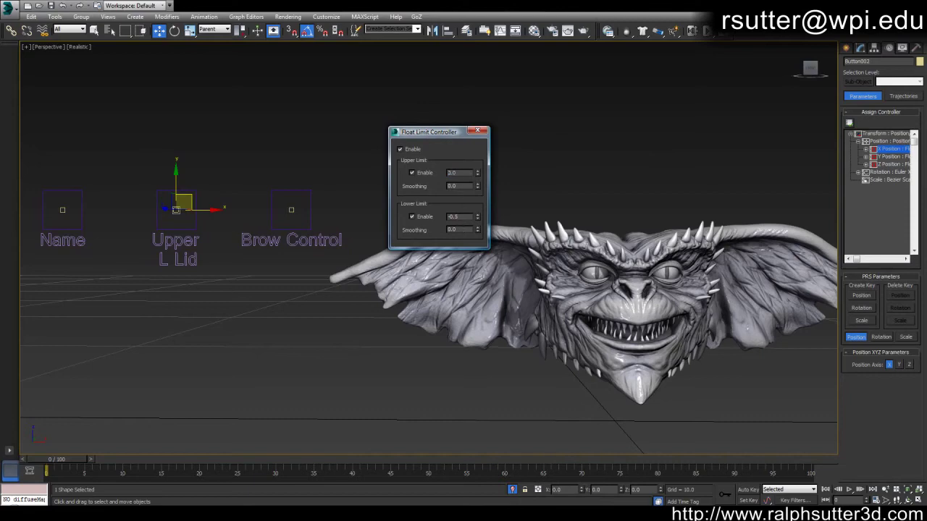
left_click(481, 131)
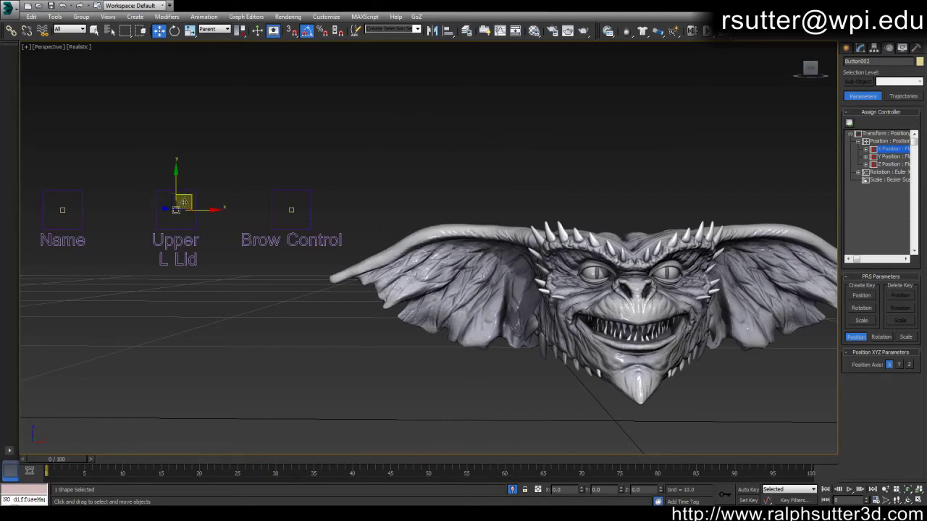
left_click_drag(184, 202, 206, 171)
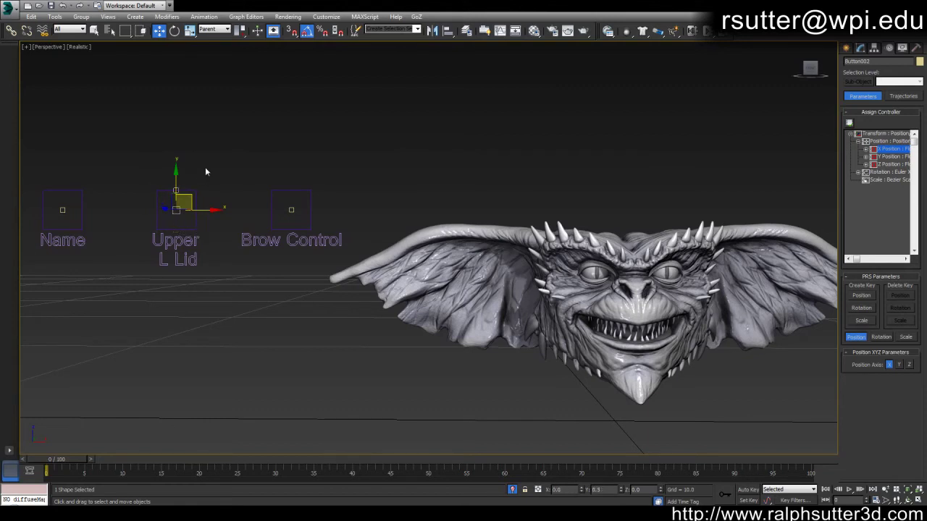
- Narrow the Upper L Lid control's box to a width of 0.14
left_click(196, 217)
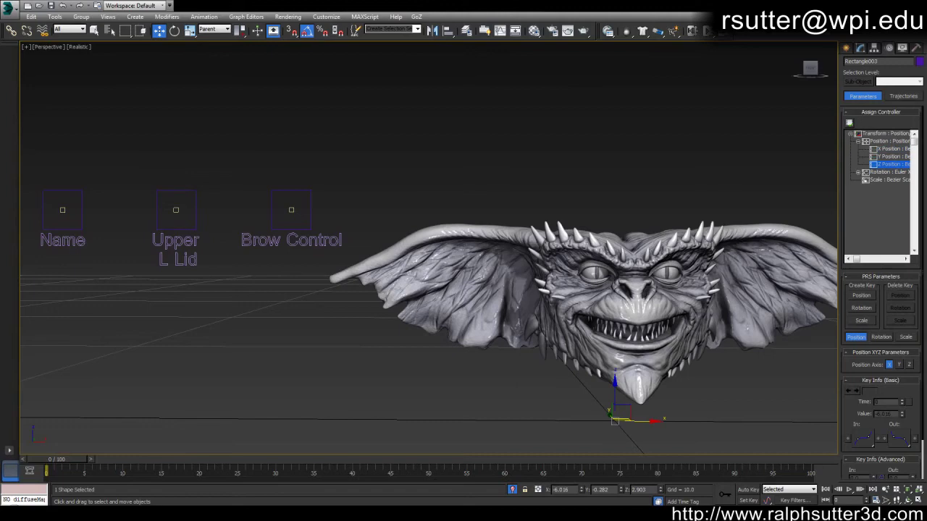
left_click(848, 48)
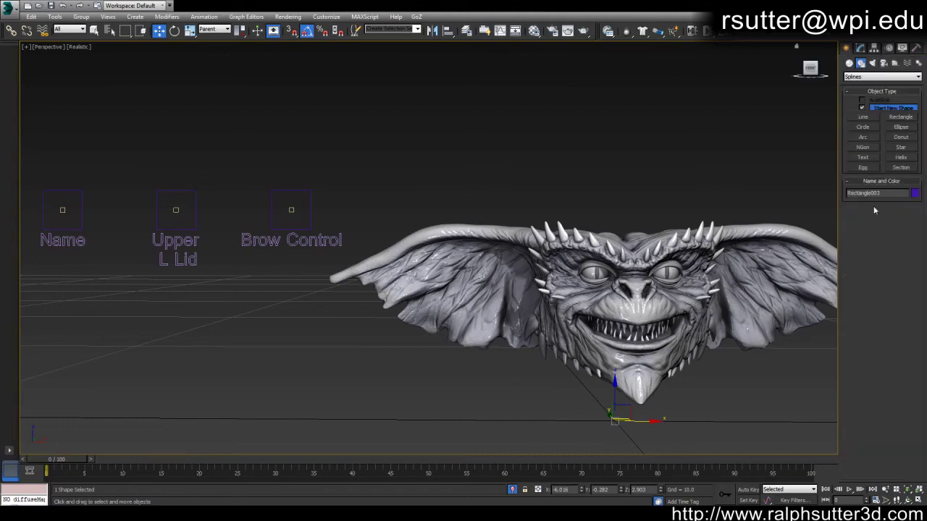
left_click(861, 48)
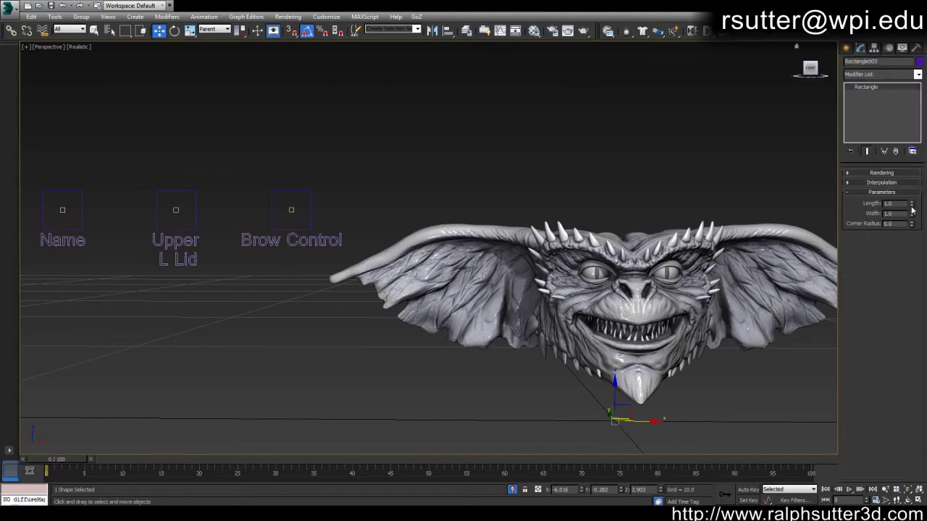
left_click_drag(911, 213, 911, 213)
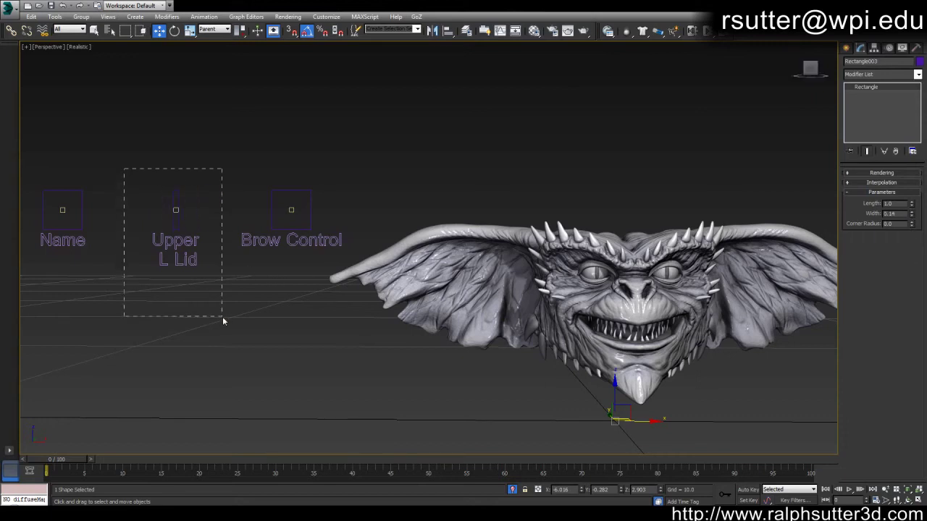
- Move the whole Upper L Lid control closer to Brow Control and clone it as a copy on the side facing Name
left_click_drag(223, 319, 223, 318)
left_click_drag(202, 210, 225, 210)
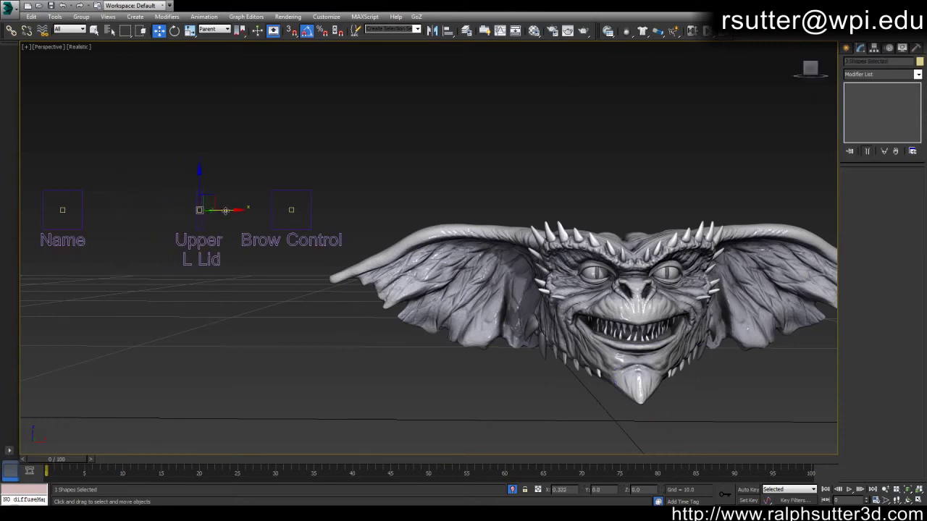
middle_click_drag(241, 238, 244, 240, "alt")
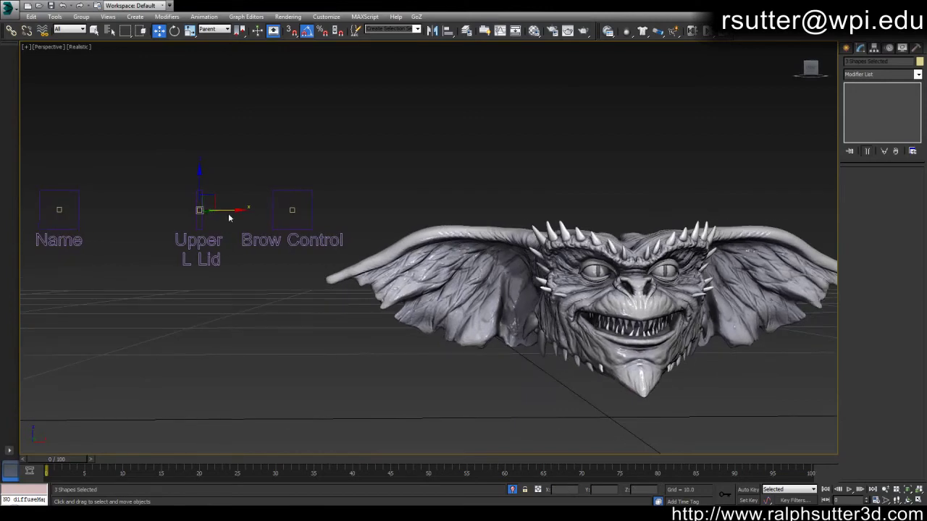
left_click_drag(228, 210, 173, 210, "shift")
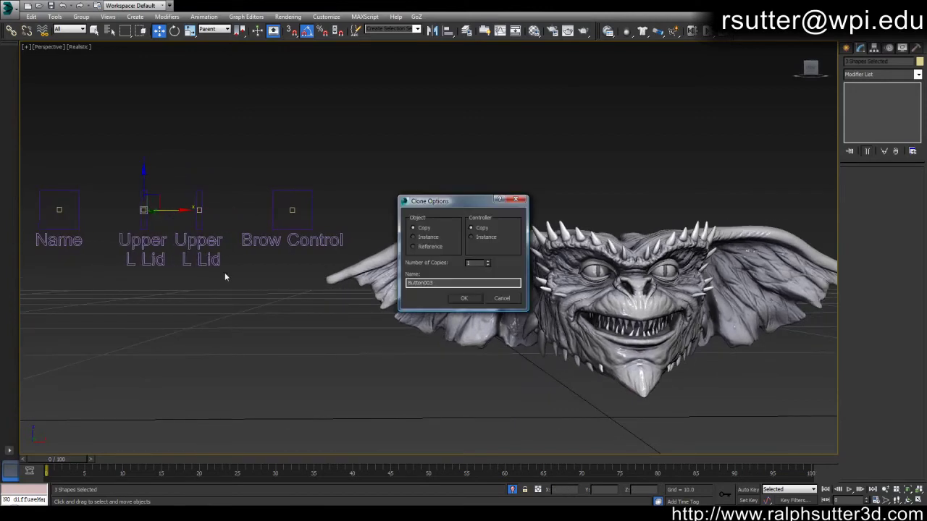
left_click(464, 298)
- Change the copied control's label to Lower L Lid, keeping L Lid on the second line
left_click(154, 240)
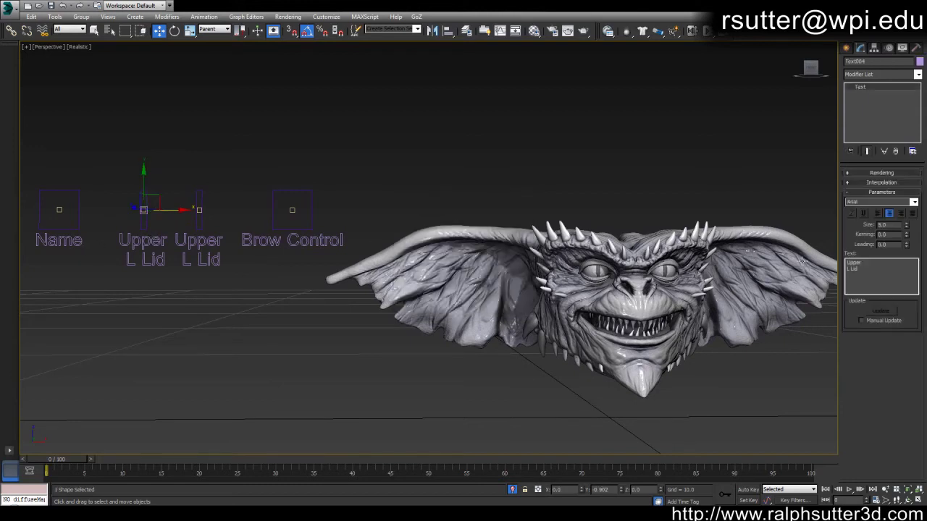
double_click(855, 262)
type("Lower")
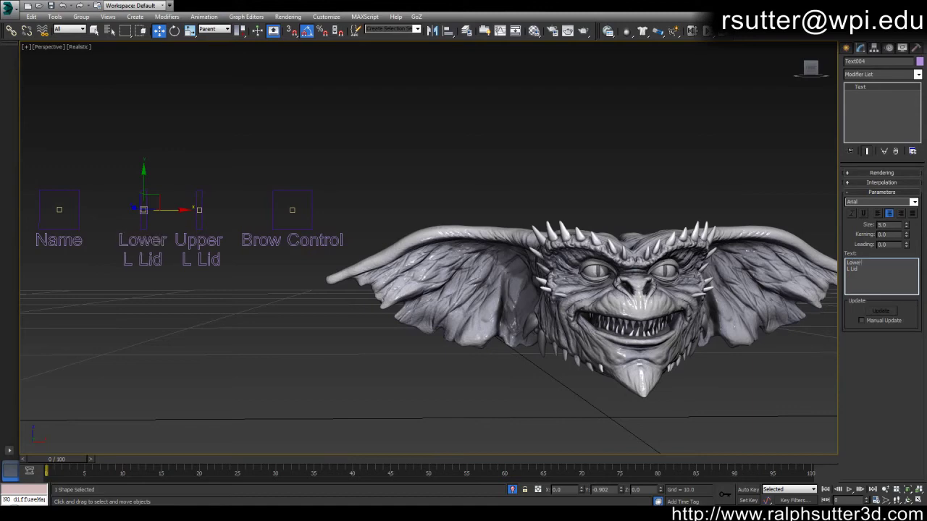
key("Return")
key("BackSpace")
left_click(485, 148)
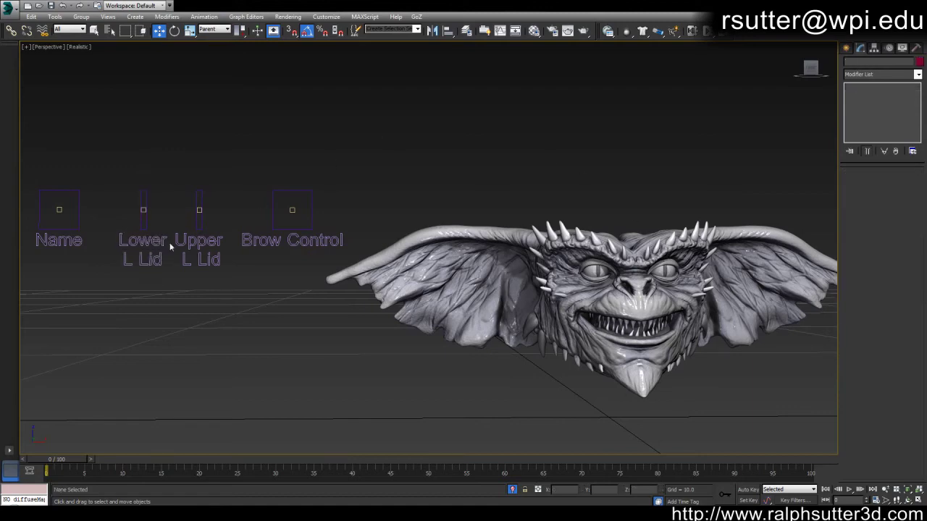
- Stack the Upper L Lid control above the Lower L Lid control, both above and to the right of Brow Control
left_click(200, 210)
middle_click_drag(282, 213, 237, 202)
left_click_drag(84, 179, 121, 276)
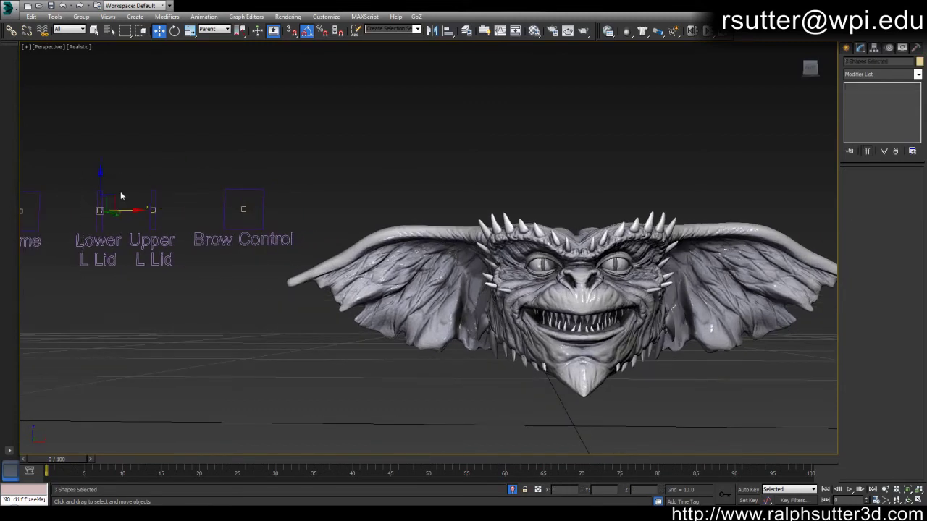
left_click_drag(110, 197, 316, 137)
middle_click_drag(513, 156, 394, 168)
left_click(475, 187)
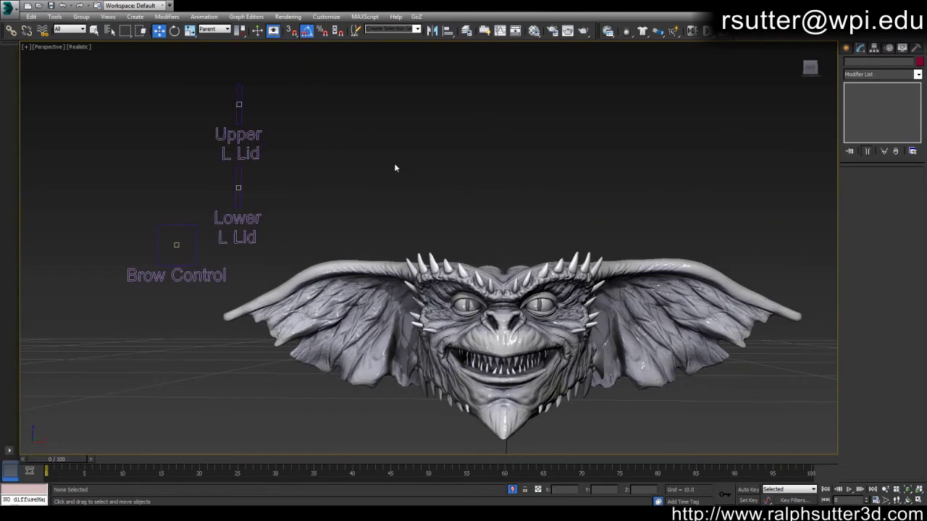
left_click(238, 103)
middle_click_drag(368, 132, 449, 145)
left_click(446, 146)
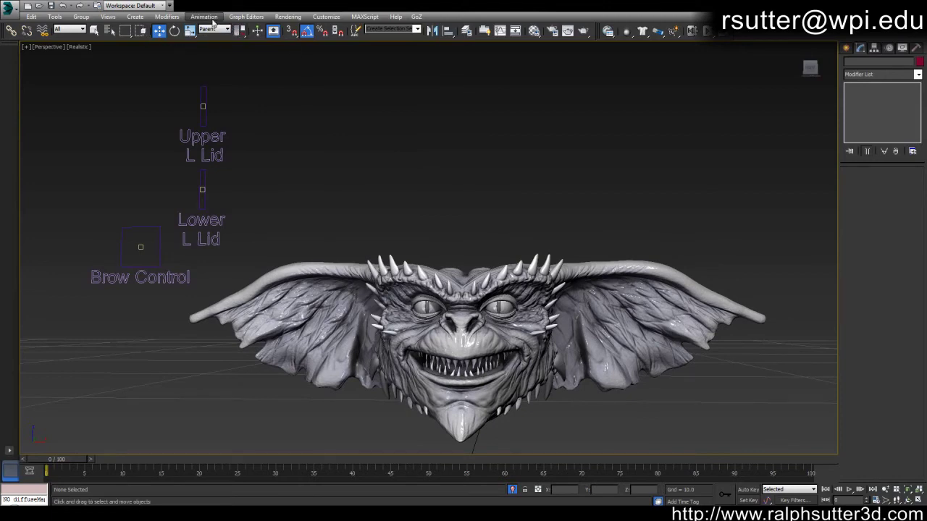
- Add the Upper L Lid button's world space position as a new master in the Reaction Manager
left_click(210, 18)
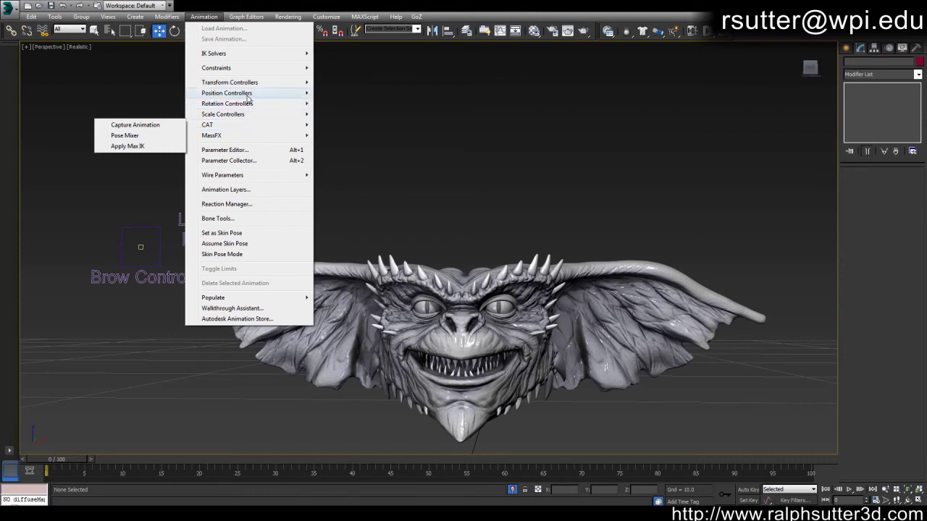
left_click(234, 204)
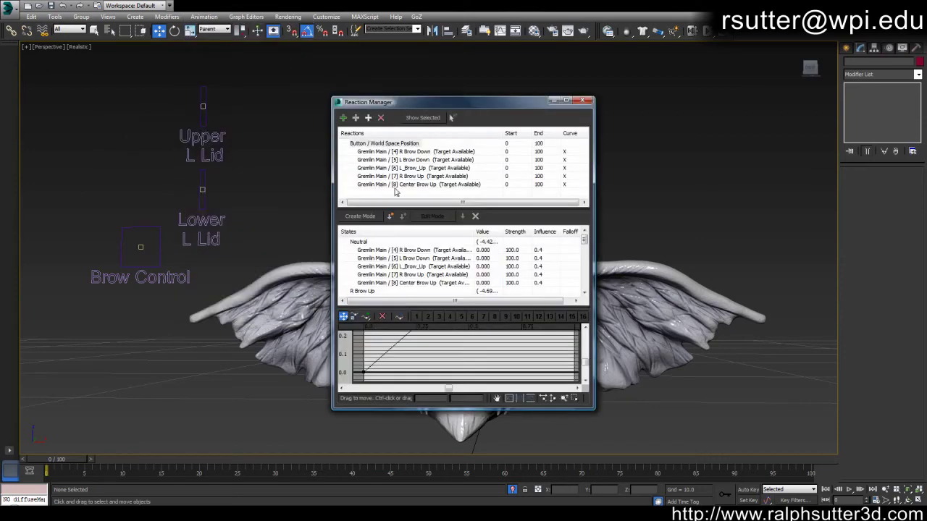
left_click_drag(429, 112, 577, 114)
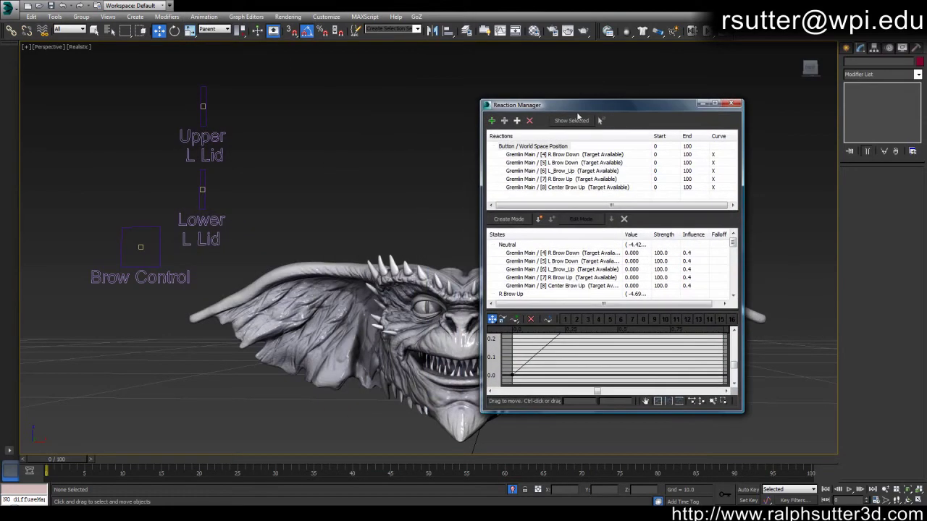
left_click(491, 121)
left_click(203, 106)
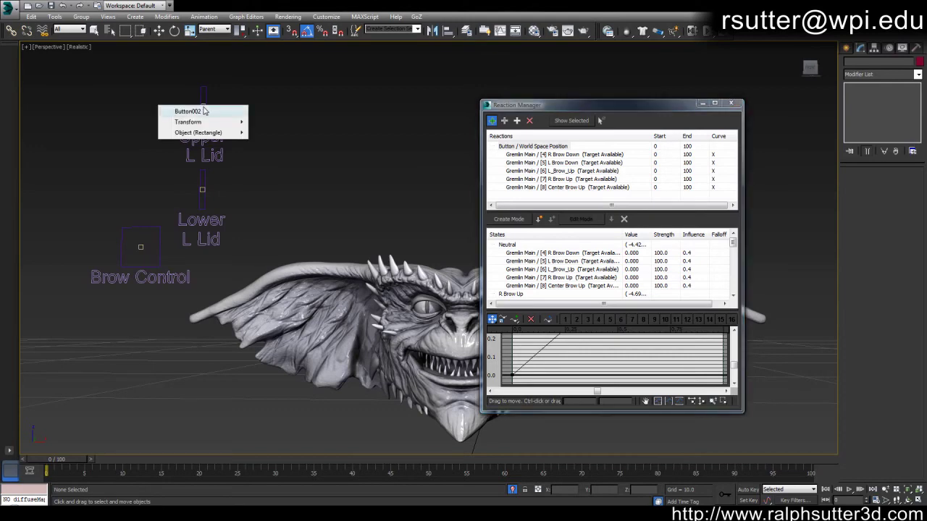
left_click(188, 111)
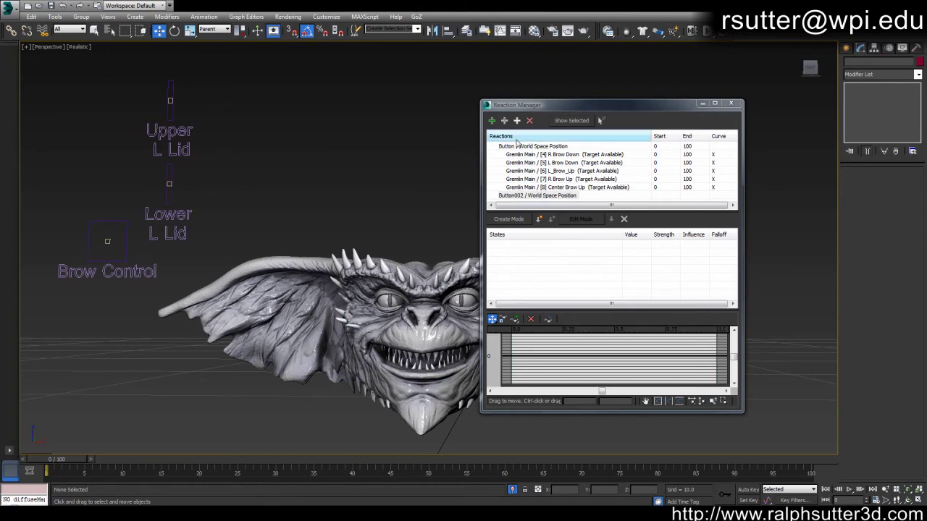
- Add the left eyelid's L Upper Closed and L Upper Lid Open morph channels as slaves of the Upper L Lid button
left_click(504, 120)
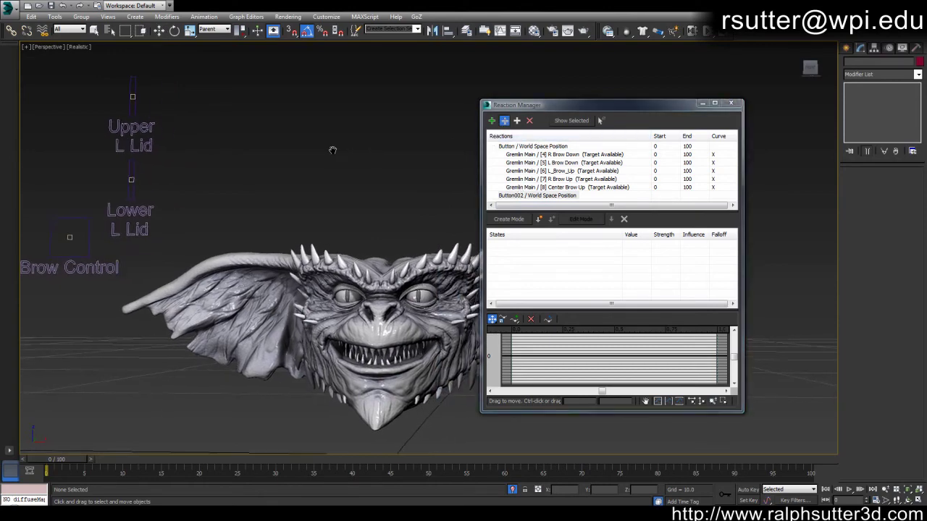
left_click(430, 291)
mouse_move(424, 305)
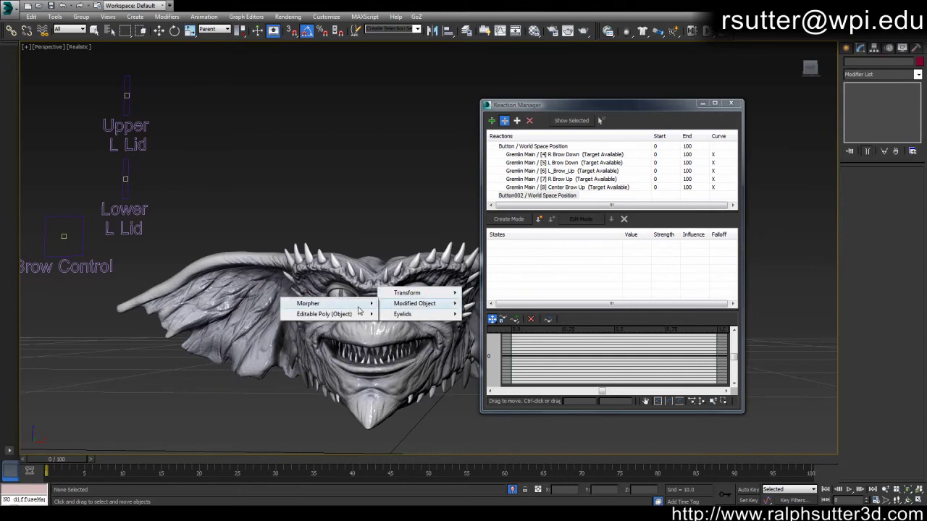
mouse_move(292, 307)
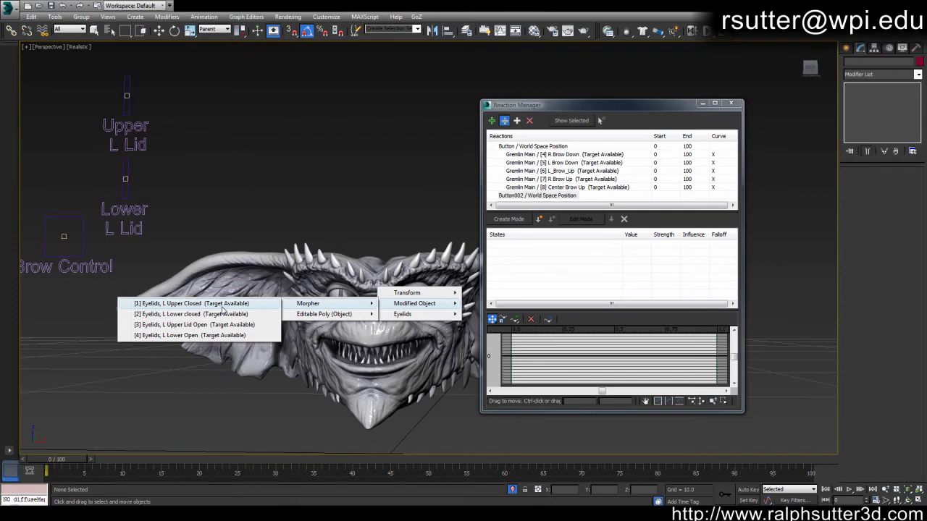
left_click(223, 308)
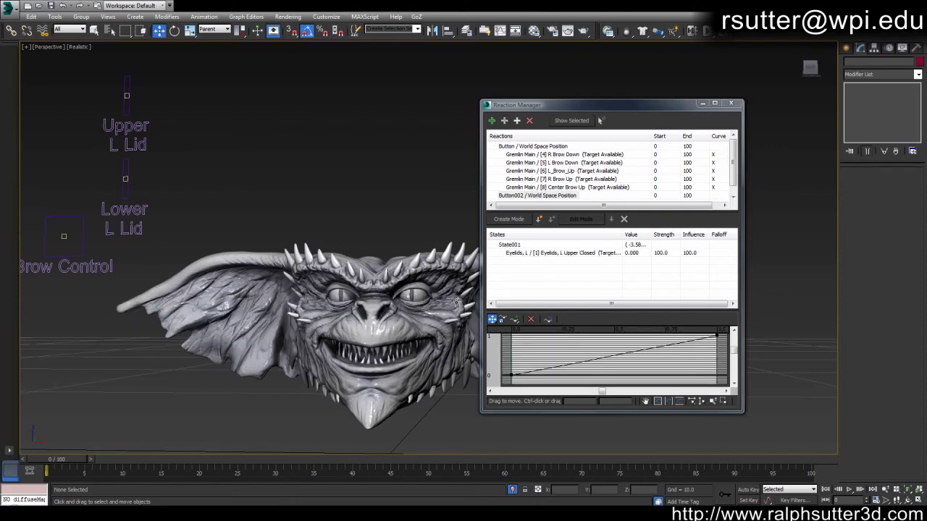
left_click(506, 121)
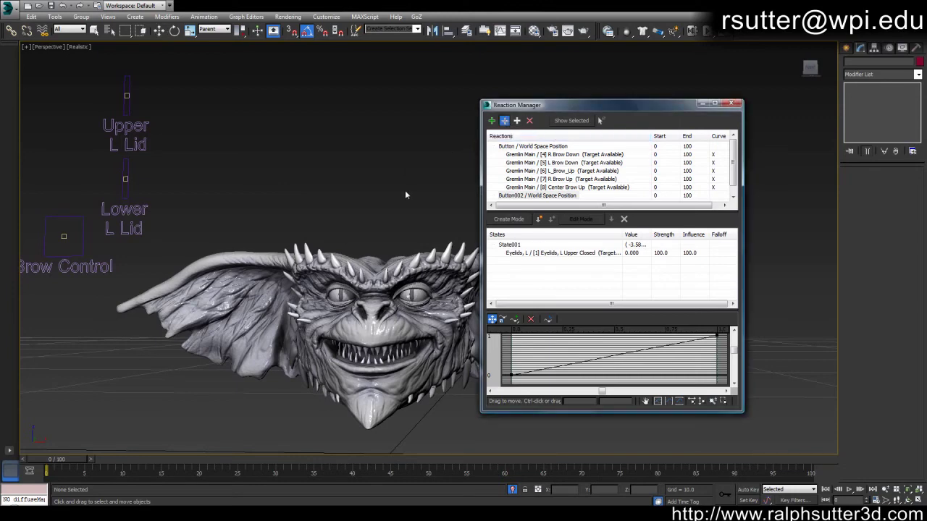
left_click(417, 286)
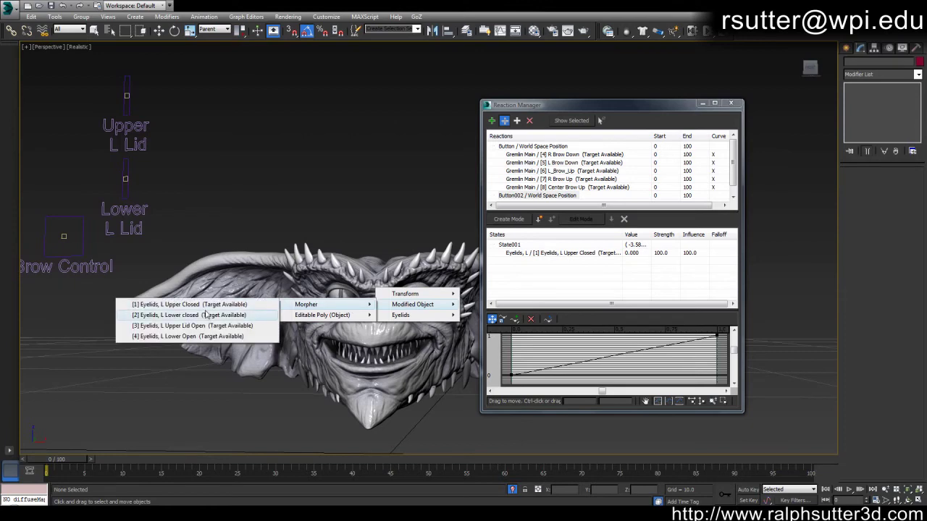
left_click(203, 328)
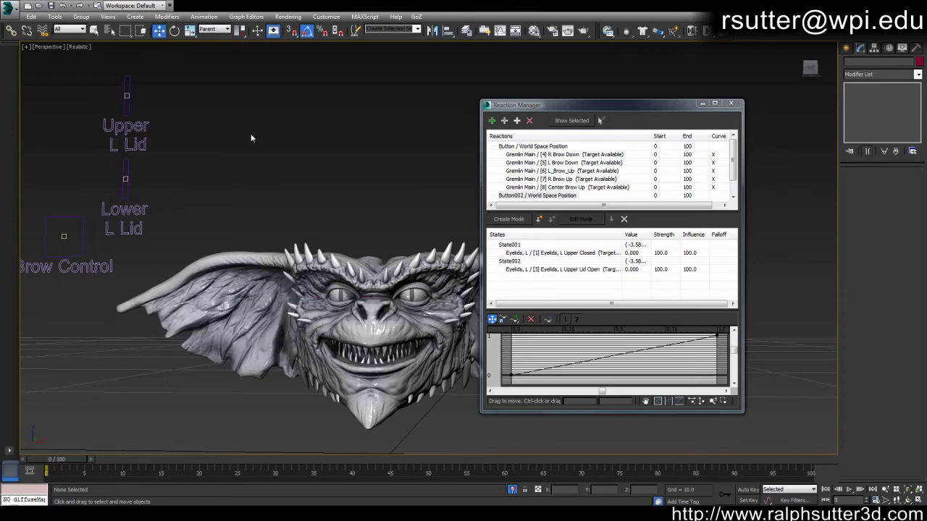
- Delete State001 and State002 from the Upper L Lid button's reaction
middle_click_drag(253, 141, 307, 139, "alt")
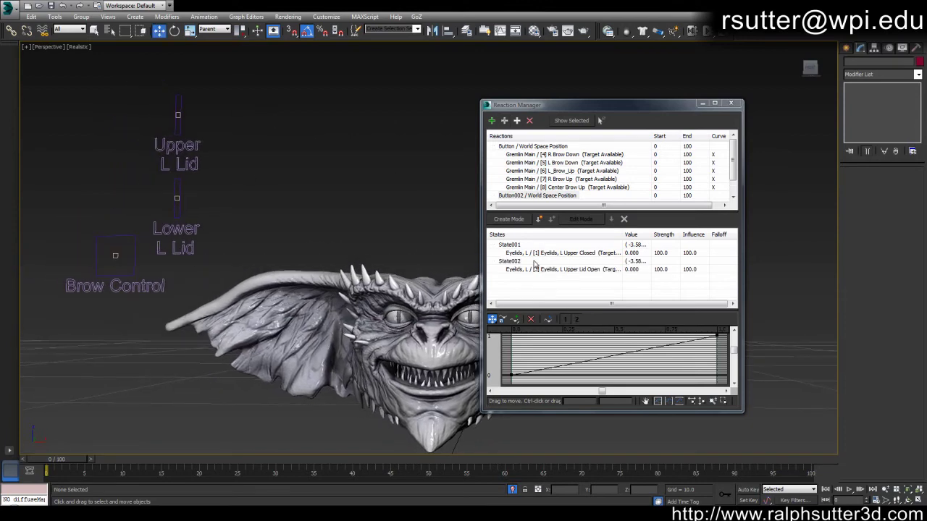
left_click(511, 245)
left_click(509, 262, "shift")
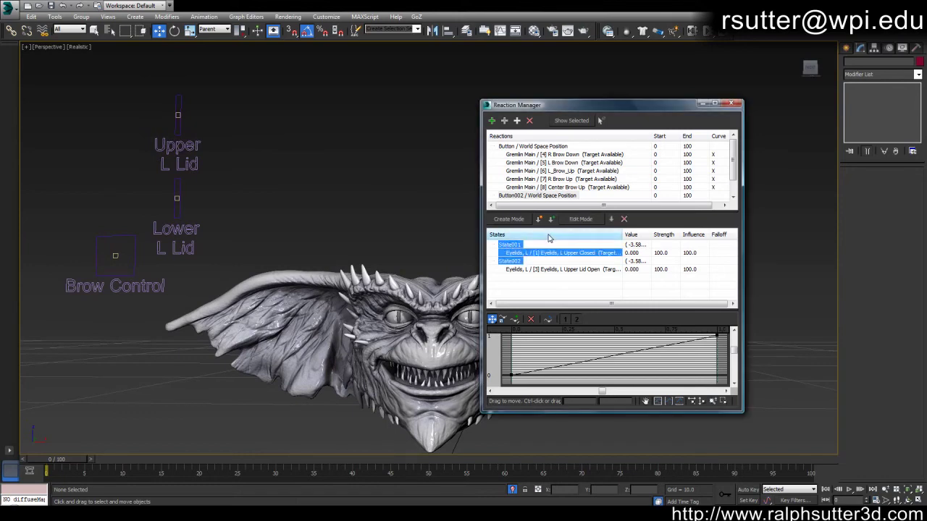
left_click(624, 219)
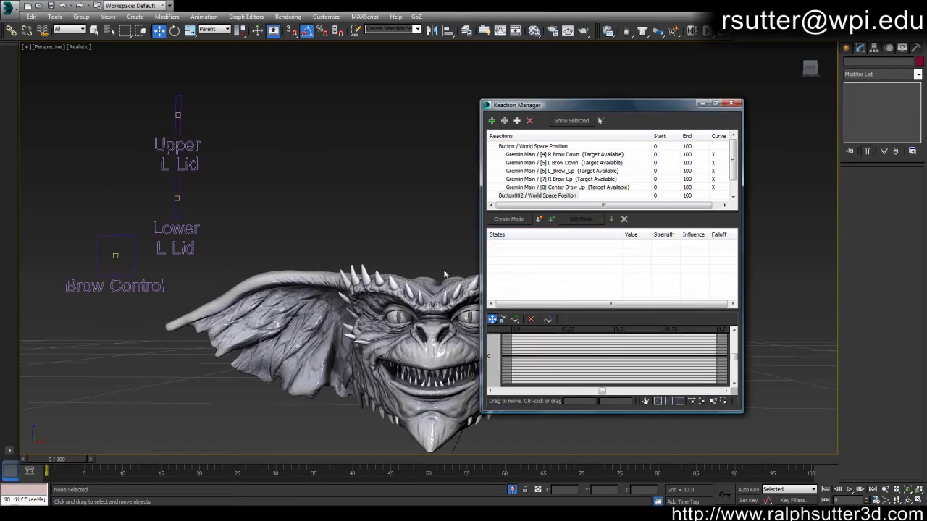
- Create a state for the Upper L Lid button at its current centre position and name it Neutral
middle_click_drag(347, 239, 325, 242, "alt")
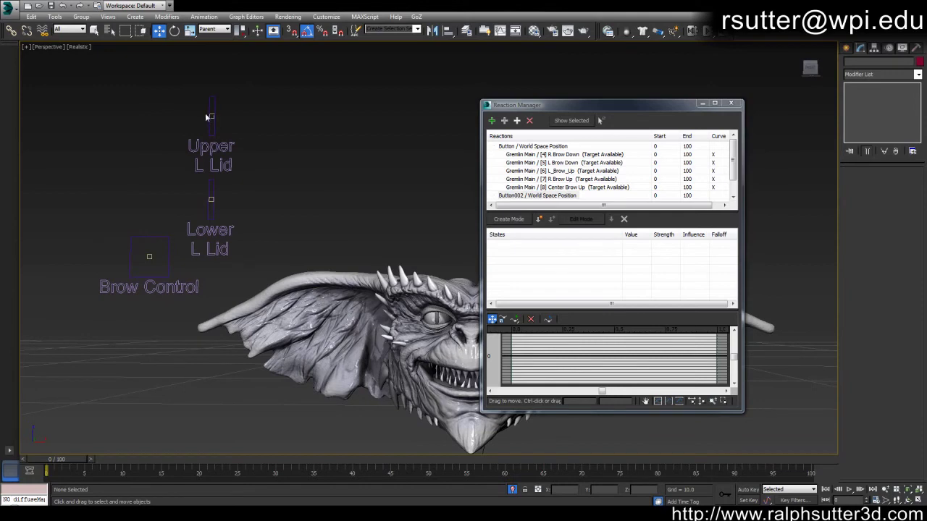
middle_click_drag(206, 116, 403, 268, "alt")
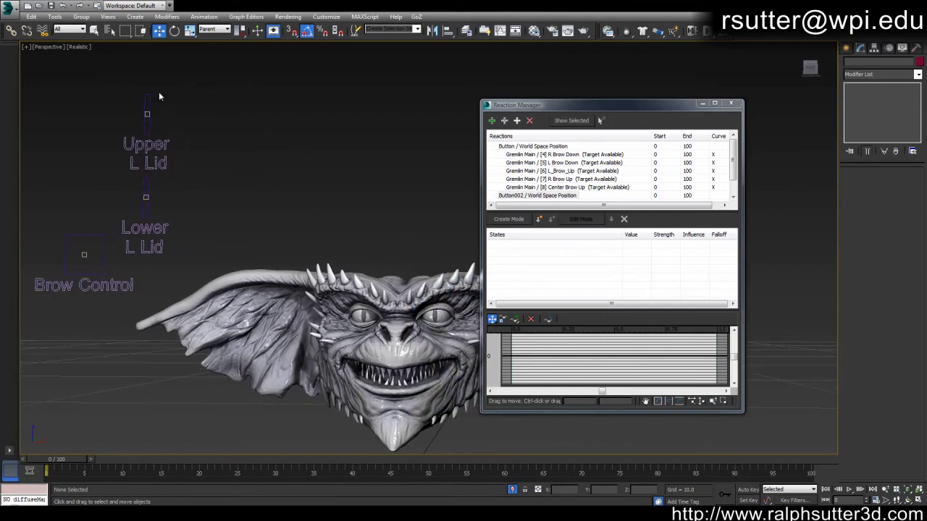
left_click(147, 113)
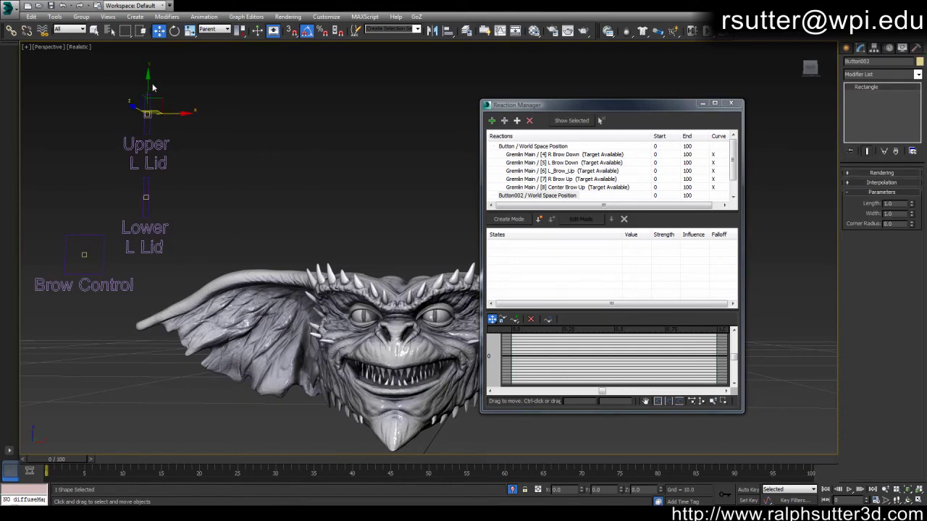
middle_click_drag(262, 128, 285, 132)
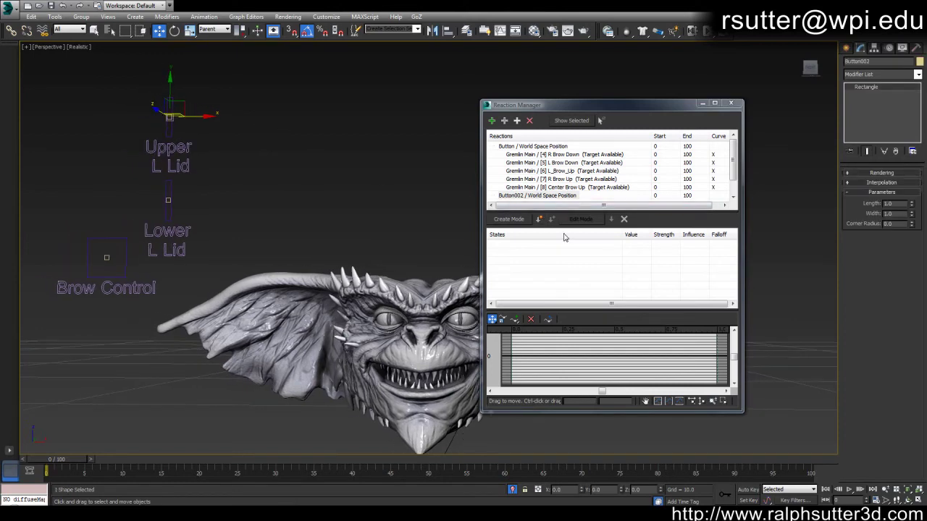
left_click(540, 220)
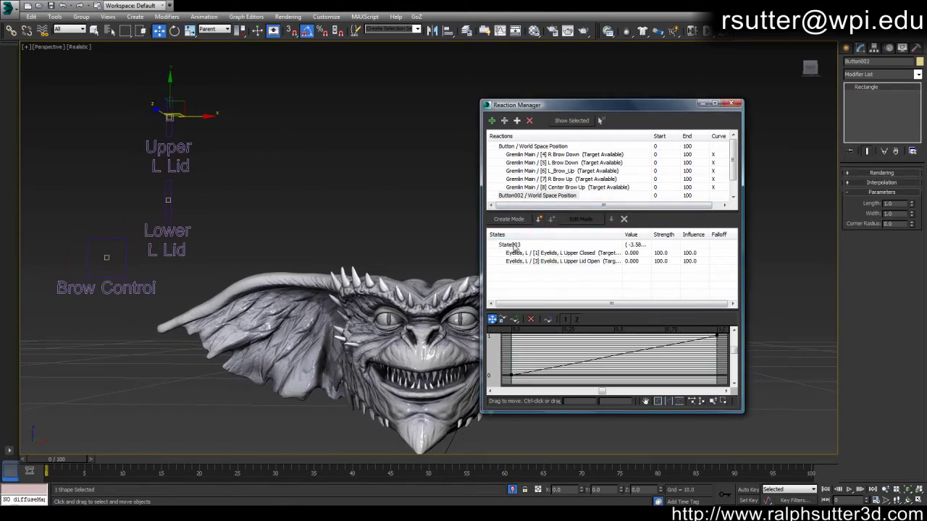
left_click(512, 246)
left_click(513, 246)
type("Neutral")
key("Return")
- Raise the Upper L Lid button to Y 0.5 and record a state named Open with L Upper Lid Open at 100
left_click_drag(170, 90, 168, 49)
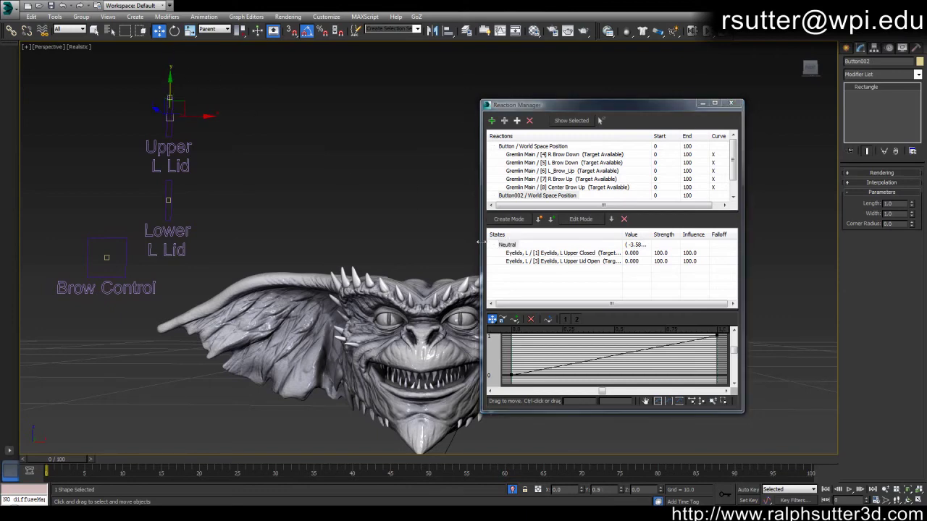
left_click(542, 220)
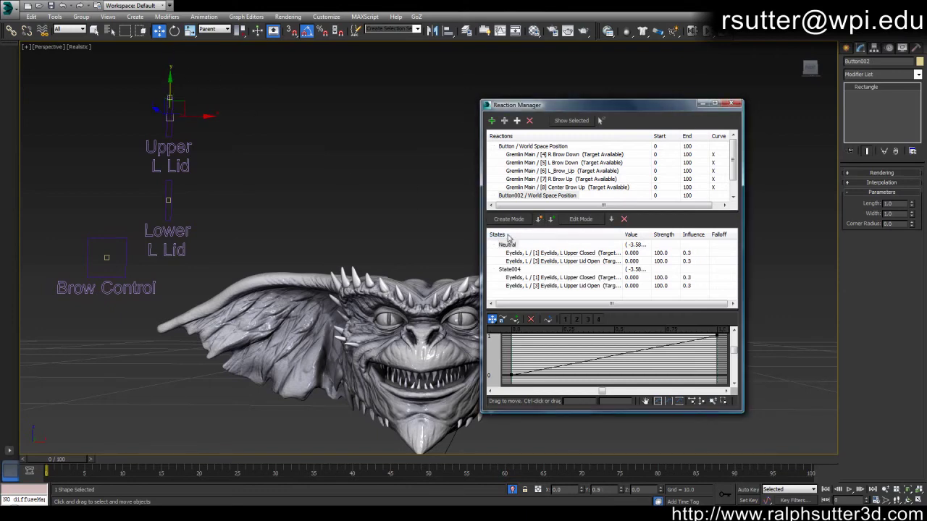
double_click(510, 270)
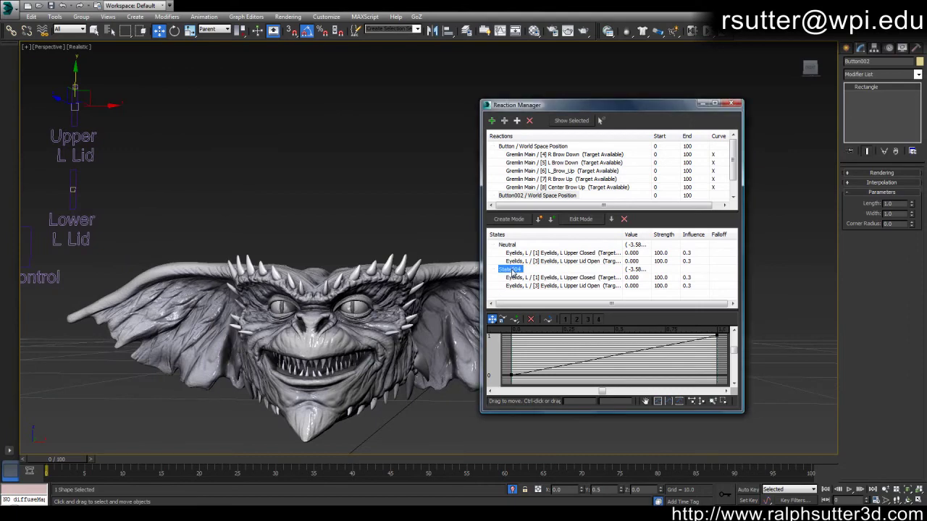
type("O")
key("BackSpace")
key("BackSpace")
key("Return")
double_click(630, 286)
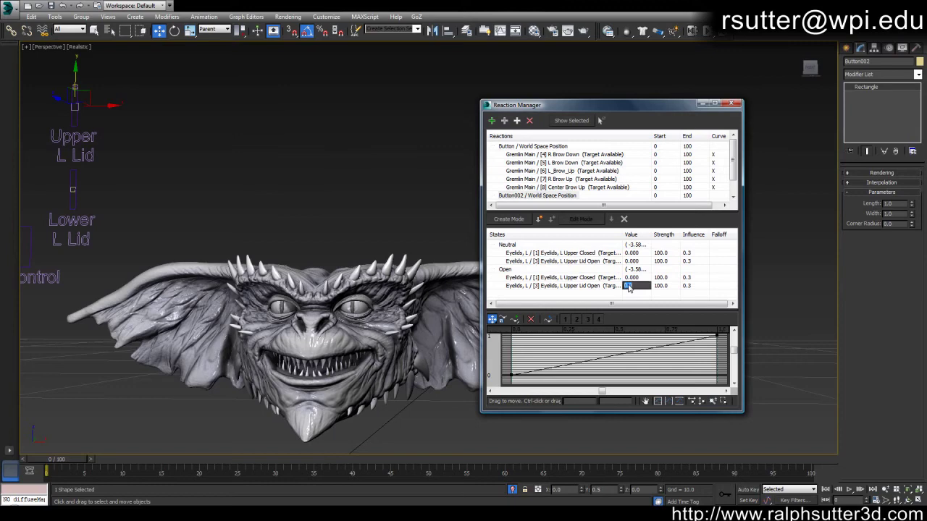
type("1")
key("Return")
- Lower the Upper L Lid button to Y -0.5 and record a state named Closed with L Upper Closed at 100
middle_click_drag(254, 212, 316, 201)
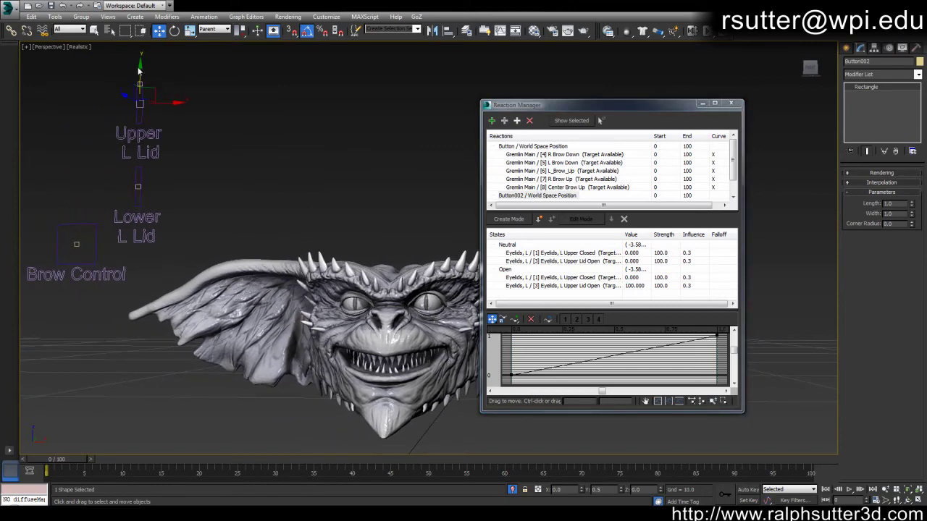
left_click_drag(140, 69, 142, 118)
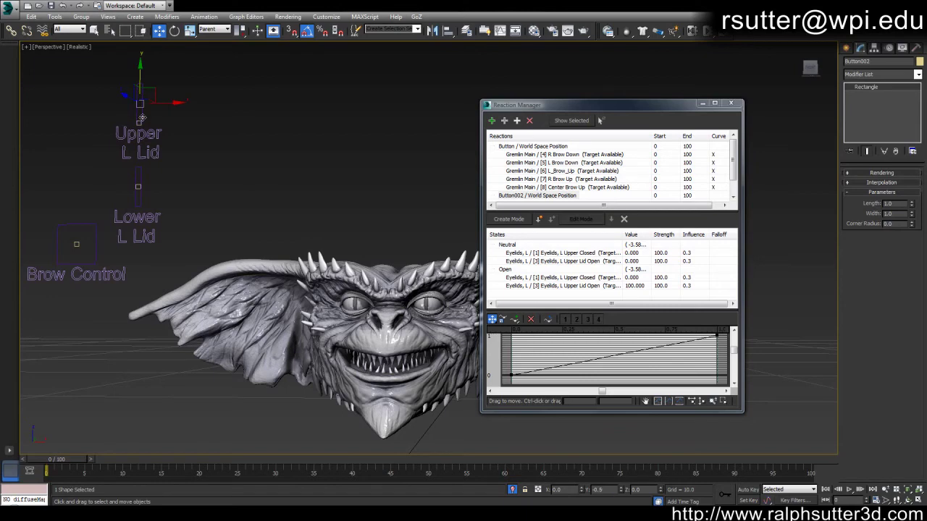
left_click(539, 218)
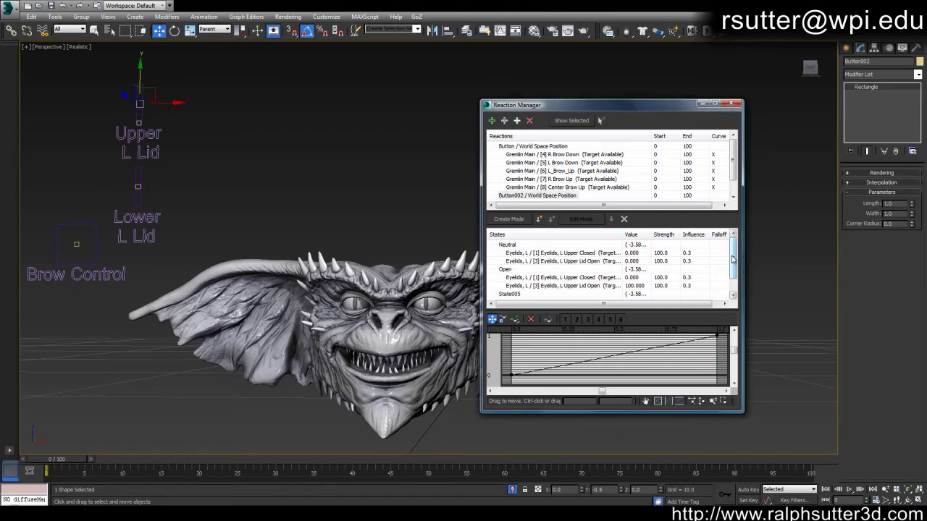
scroll(651, 265, "down", 1)
left_click(511, 278)
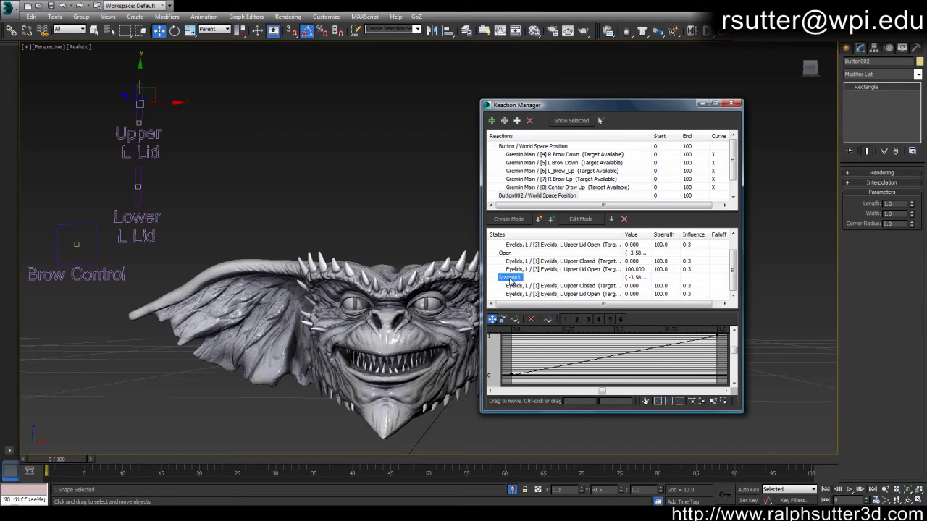
left_click(510, 278)
left_click_drag(521, 278, 389, 268)
type("Closed")
key("Return")
double_click(631, 286)
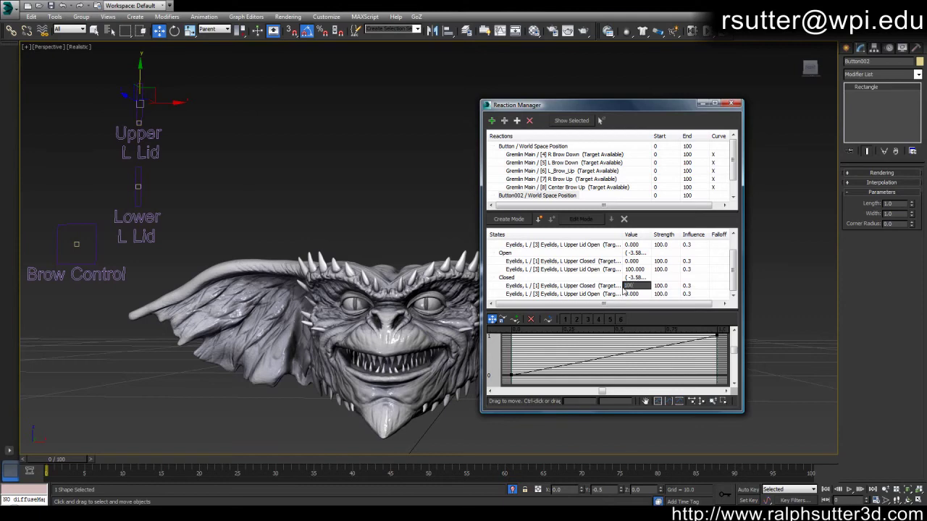
key("Return")
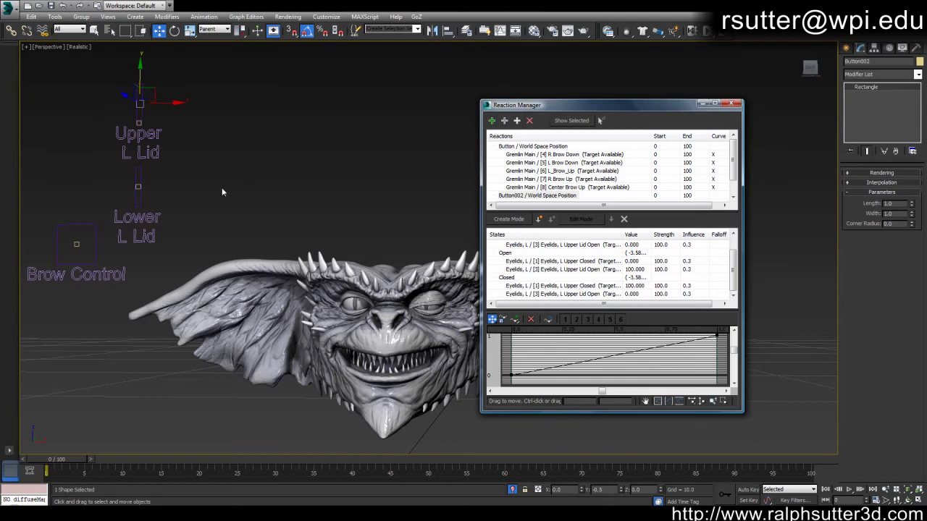
- Test the Upper L Lid button through its full travel and return it close to the centre of its slider
middle_click_drag(171, 103, 220, 110)
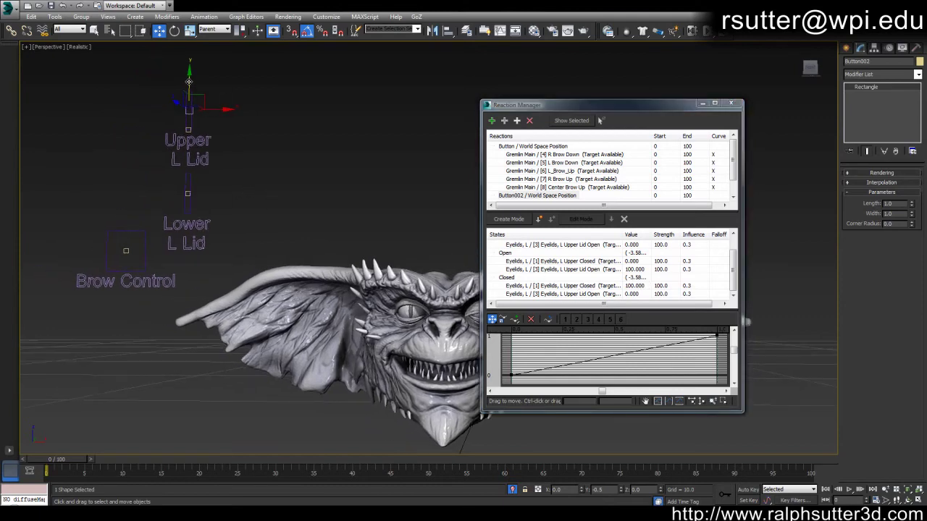
left_click_drag(188, 81, 191, 21)
left_click_drag(650, 107, 748, 100)
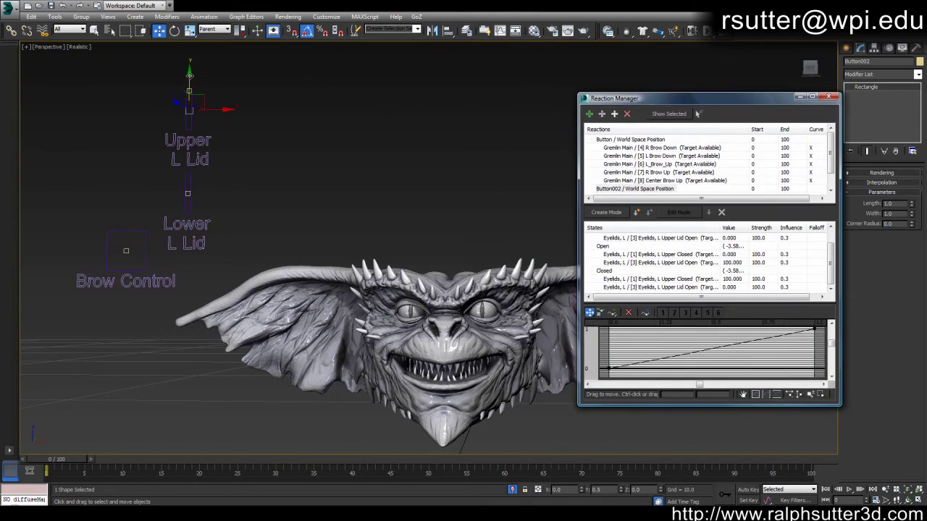
left_click_drag(190, 77, 189, 98)
left_click_drag(192, 63, 238, 113)
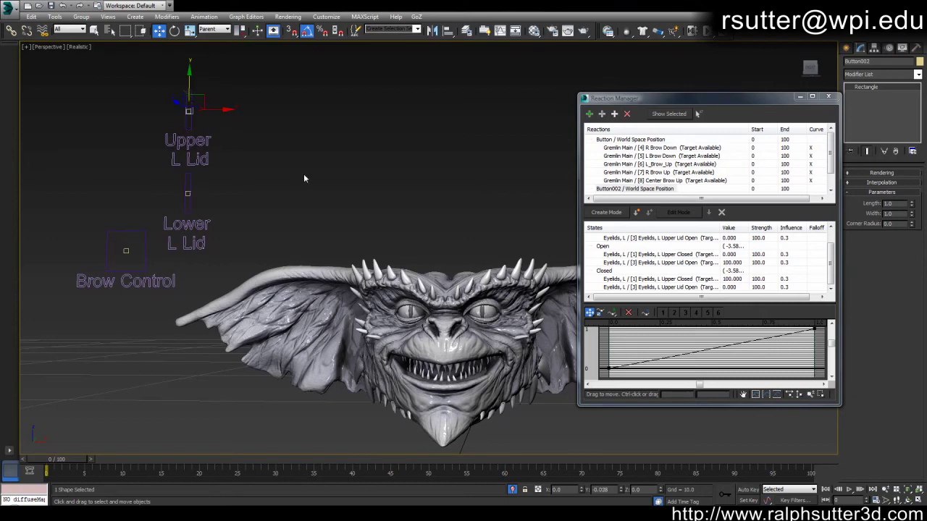
middle_click_drag(303, 173, 301, 163)
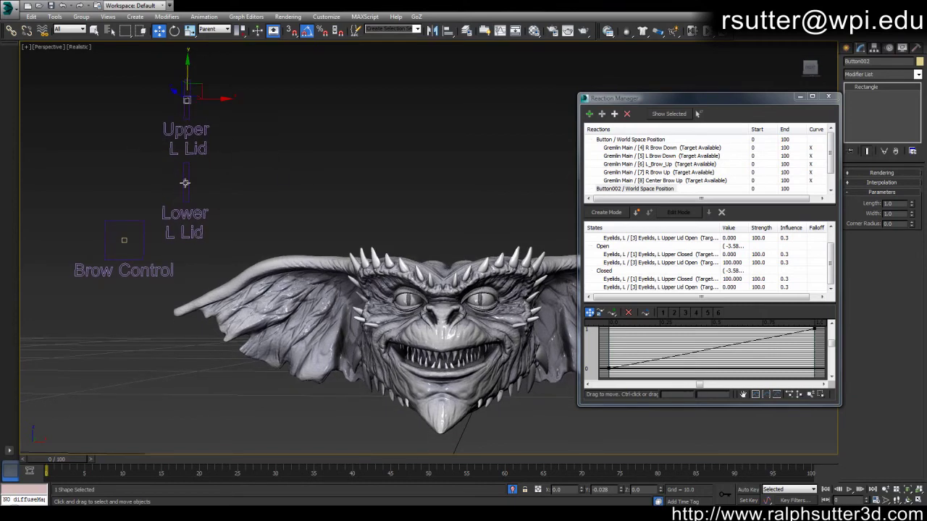
left_click(186, 182)
left_click(408, 167)
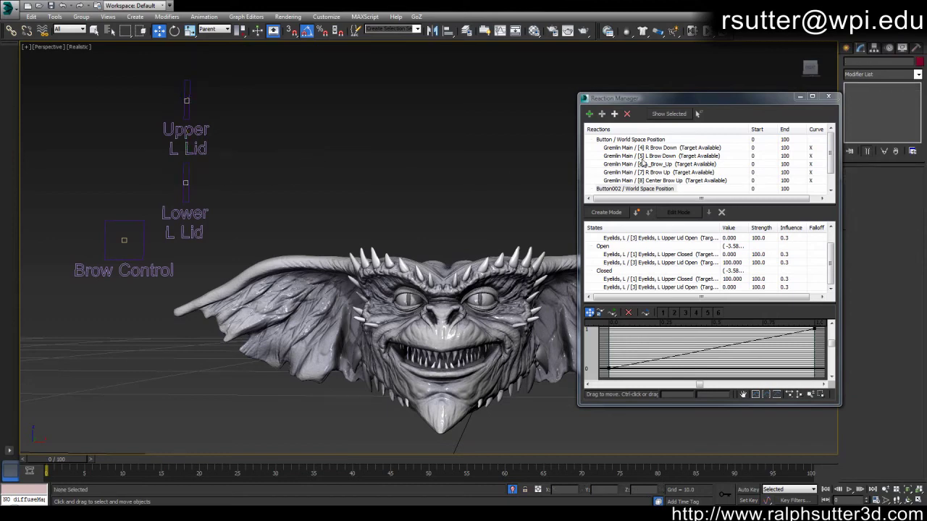
left_click(591, 115)
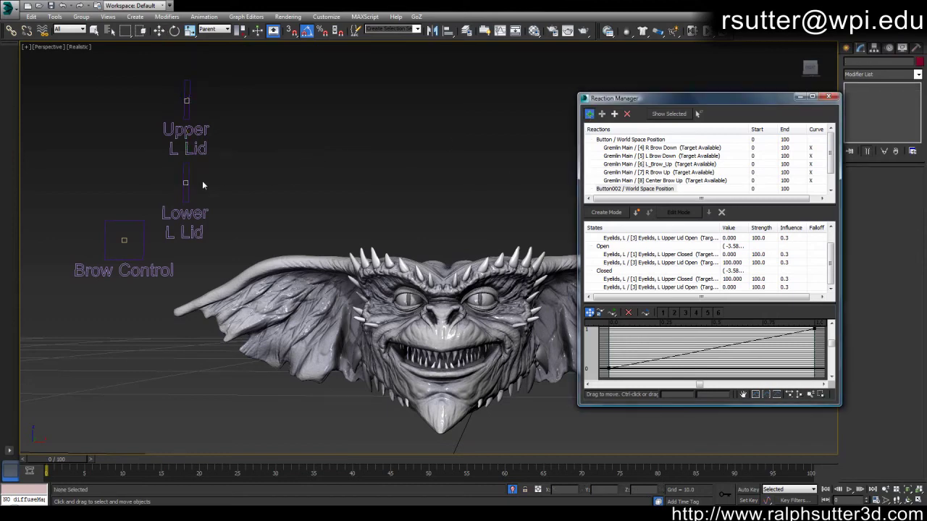
right_click(243, 186)
- Clone the whole Lower L Lid control as a copy, placed to the left of the Upper L Lid control
left_click_drag(257, 180, 187, 224)
mouse_move(201, 170)
left_mouse_down()
mouse_move(136, 116)
mouse_move(117, 78)
mouse_move(78, 89)
left_mouse_up()
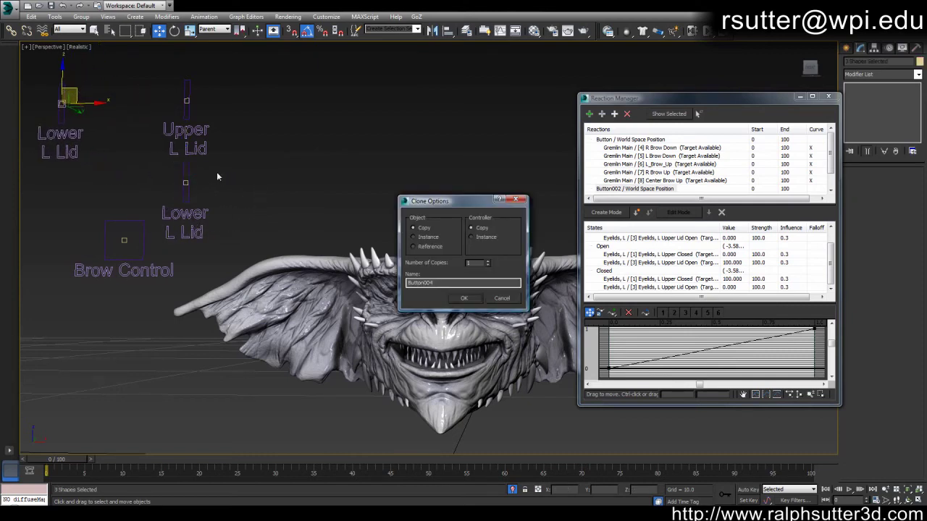
left_click(472, 299)
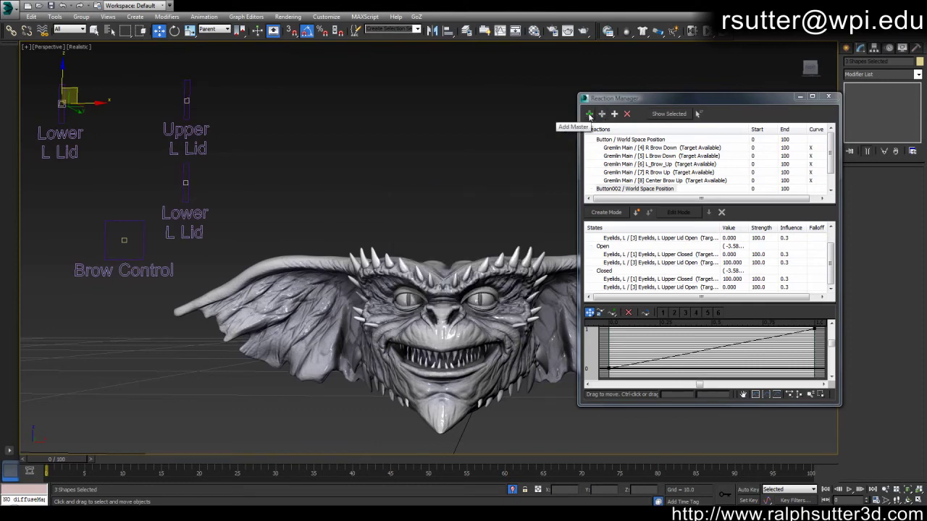
- Add the world space position of the original Lower L Lid button, Button003, as a new reaction master
left_click(590, 114)
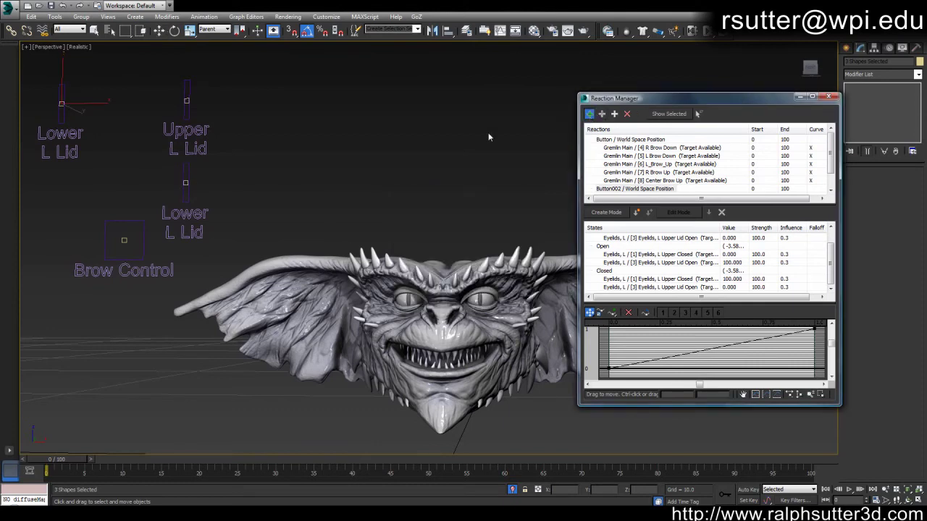
left_click(187, 182)
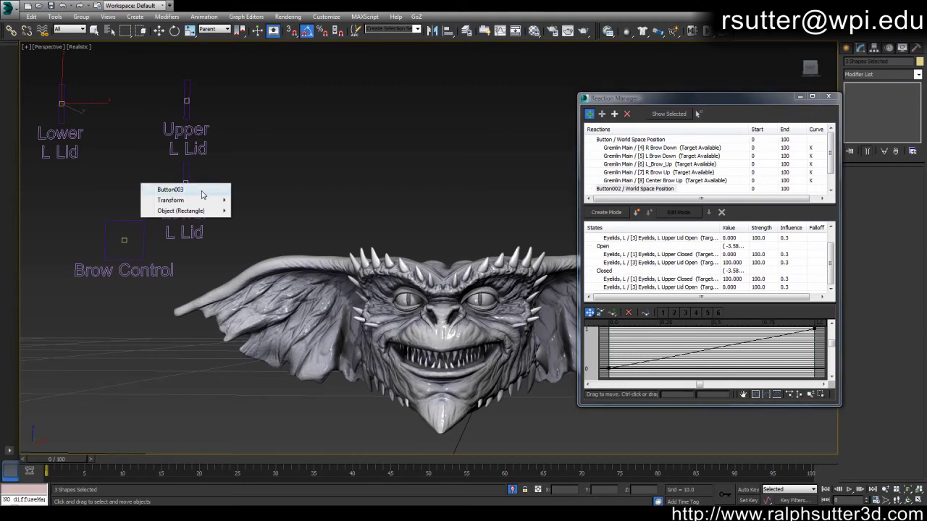
left_click(202, 194)
- Add the left eyelid's L Lower closed and L Lower Open morph channels as slaves of the Lower L Lid button
middle_click_drag(300, 190, 270, 194)
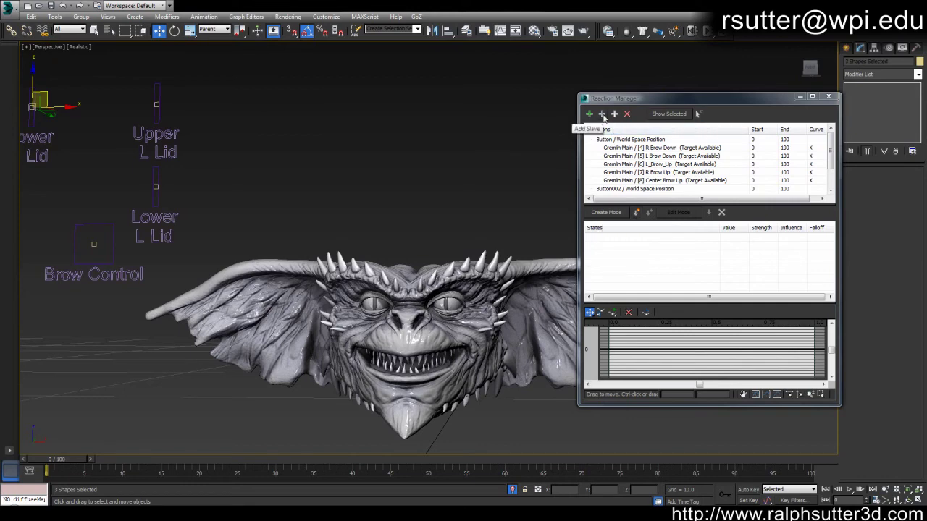
left_click(601, 115)
left_click(458, 297)
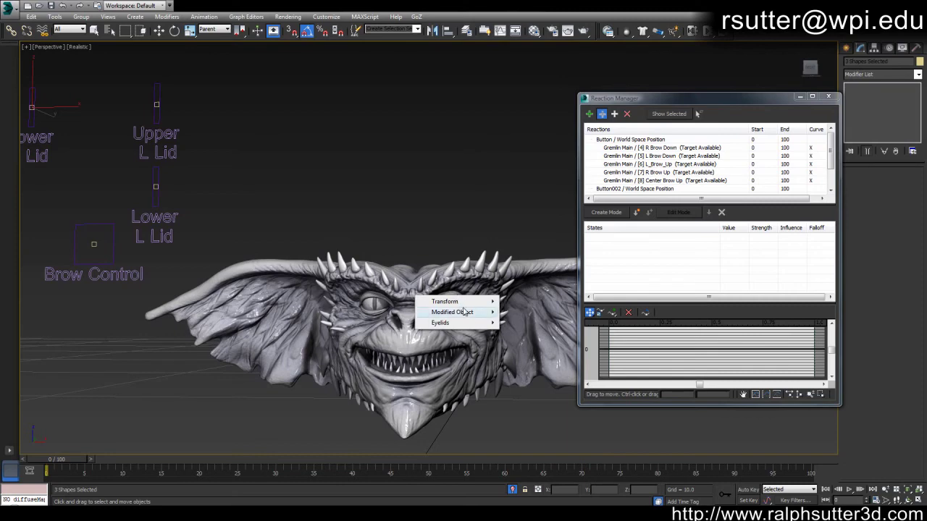
mouse_move(466, 311)
mouse_move(410, 313)
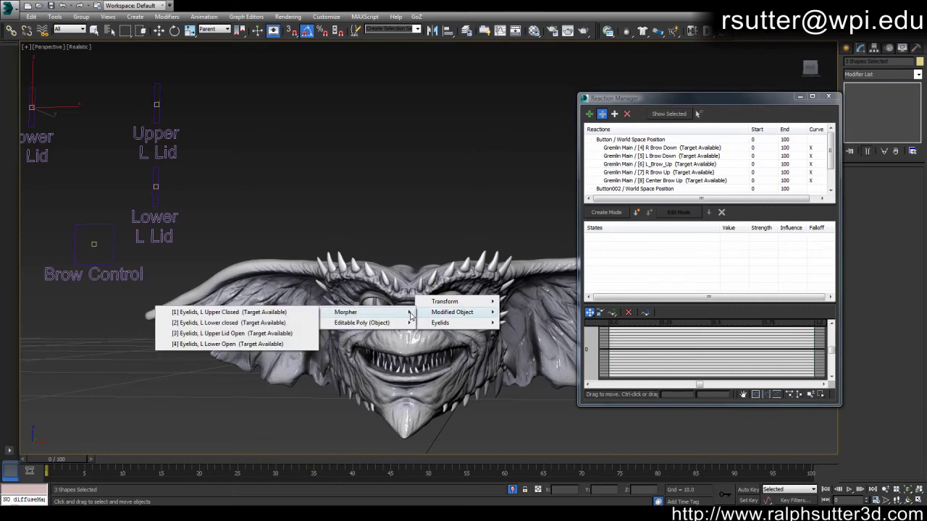
left_click(263, 323)
left_click(602, 114)
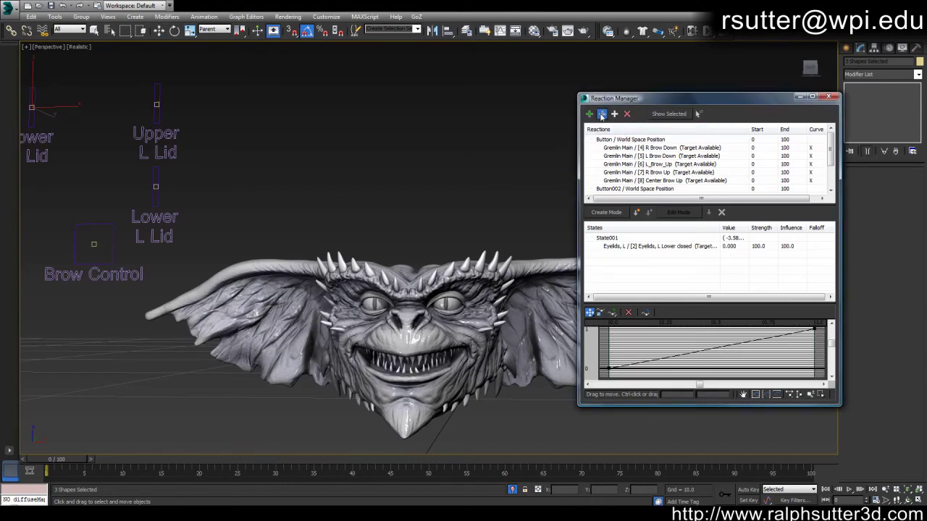
left_click(454, 294)
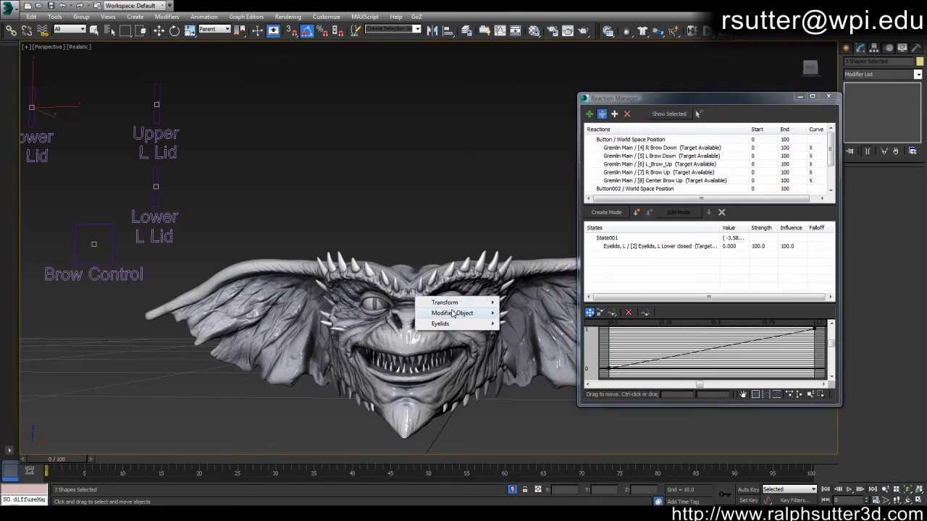
mouse_move(453, 313)
mouse_move(403, 314)
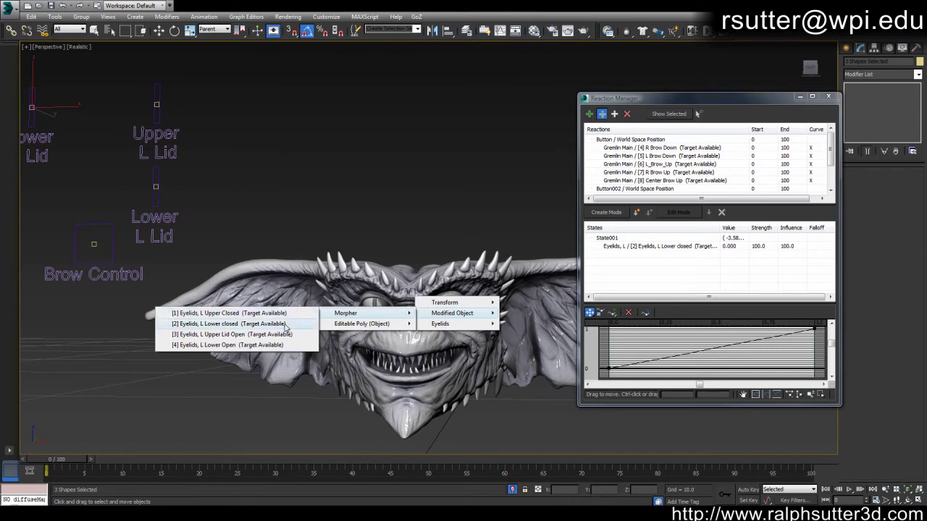
left_click(253, 345)
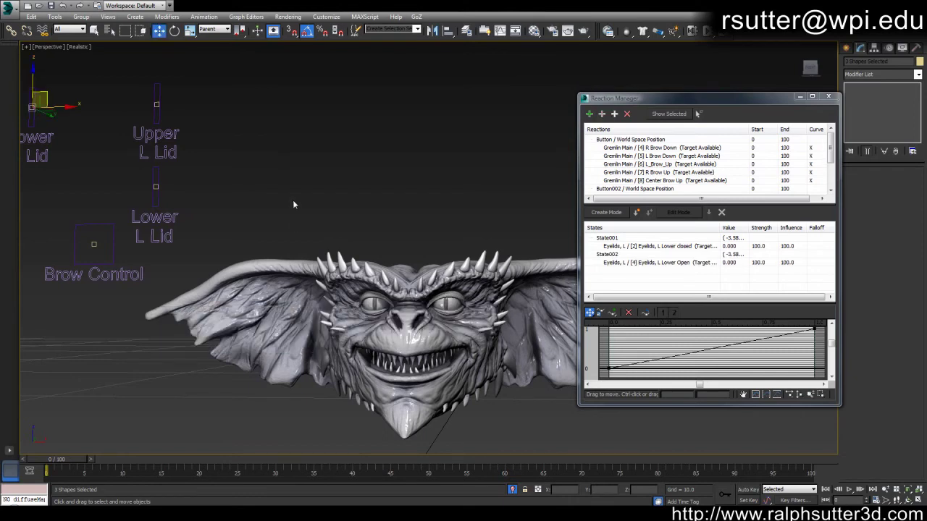
- Delete State001 and State002 from the Lower L Lid button's reaction
middle_click_drag(293, 200, 355, 201, "alt")
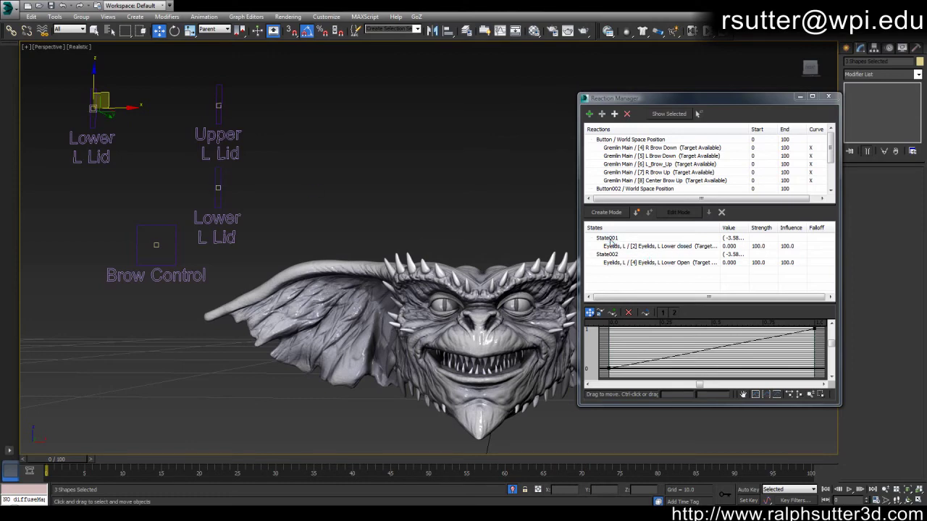
left_click_drag(611, 241, 611, 257)
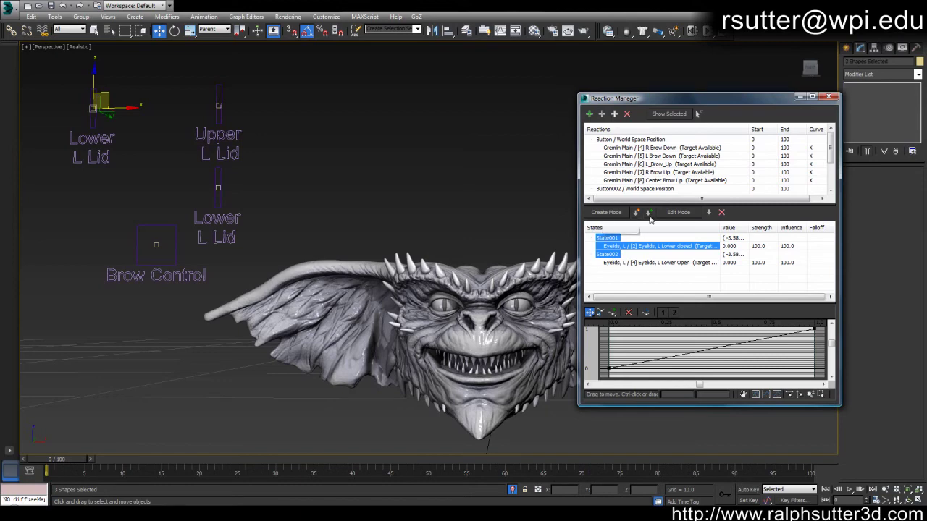
left_click(721, 212)
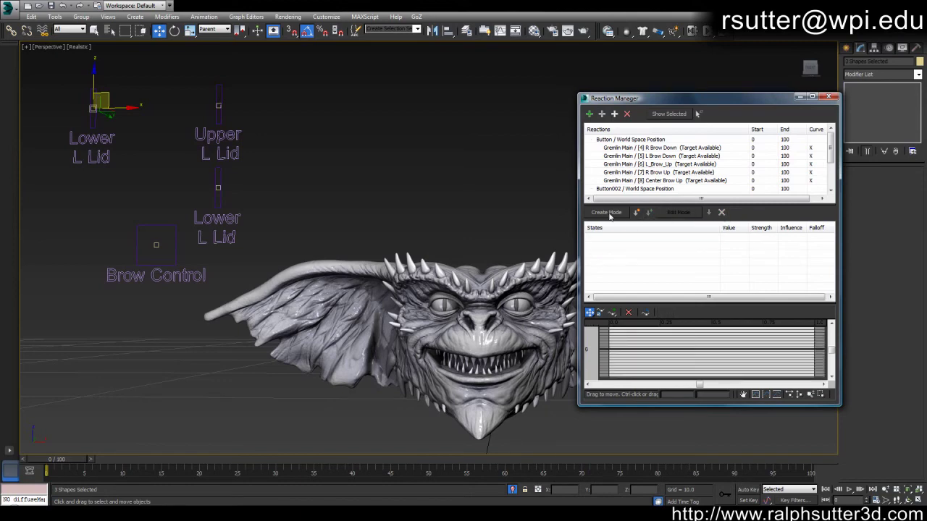
- Record the Lower L Lid button's current position as a new reaction state named Neutral
left_click(636, 213)
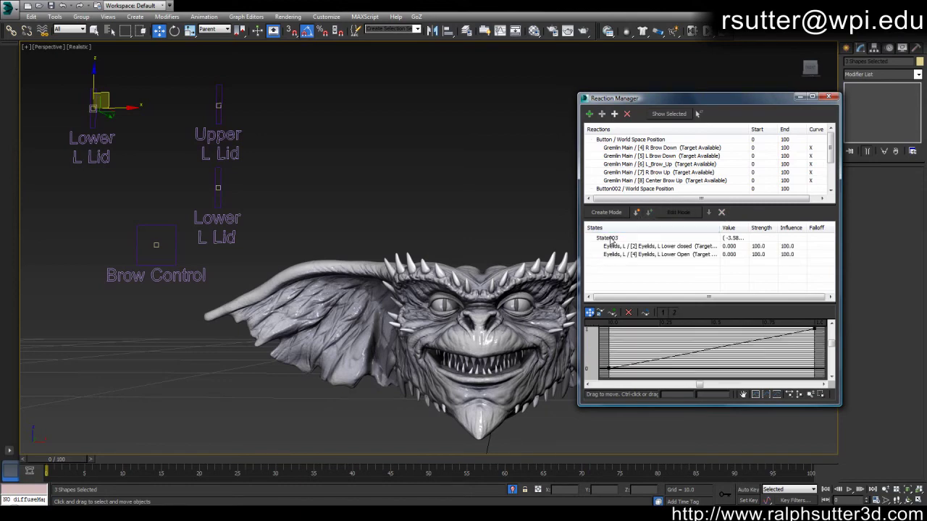
double_click(607, 237)
type("Neutral")
key("Return")
- Raise the Lower L Lid button to Y 0.5 at the upper end of its slider and record a state named Closed
left_click(216, 186)
middle_click_drag(331, 196, 366, 201)
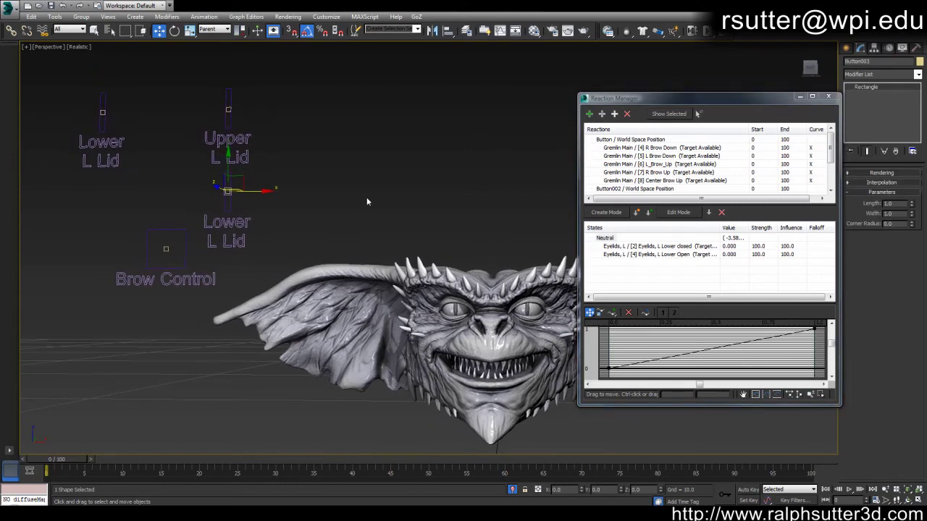
left_click_drag(229, 162, 230, 134)
left_click(636, 212)
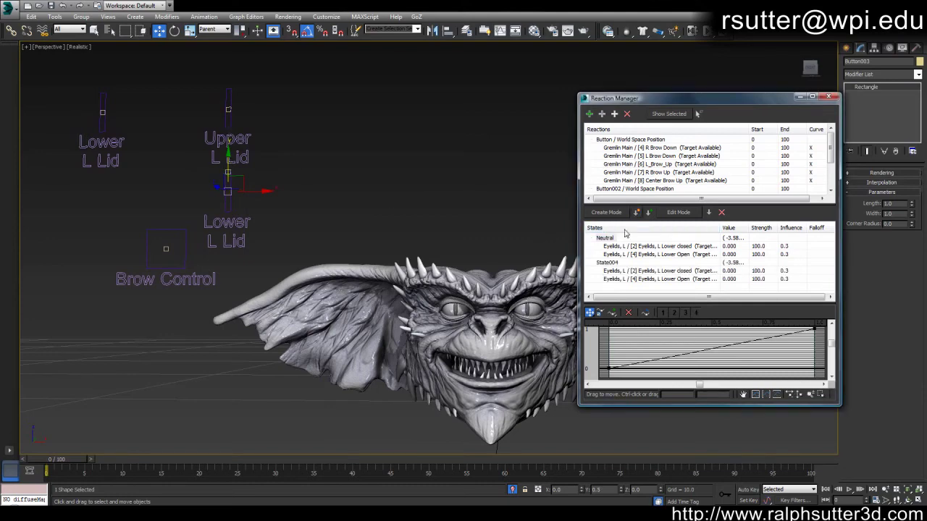
double_click(608, 262)
type("Closed")
key("Return")
- Set the L Lower closed morph value to 100 in the Closed state
double_click(729, 271)
type("100")
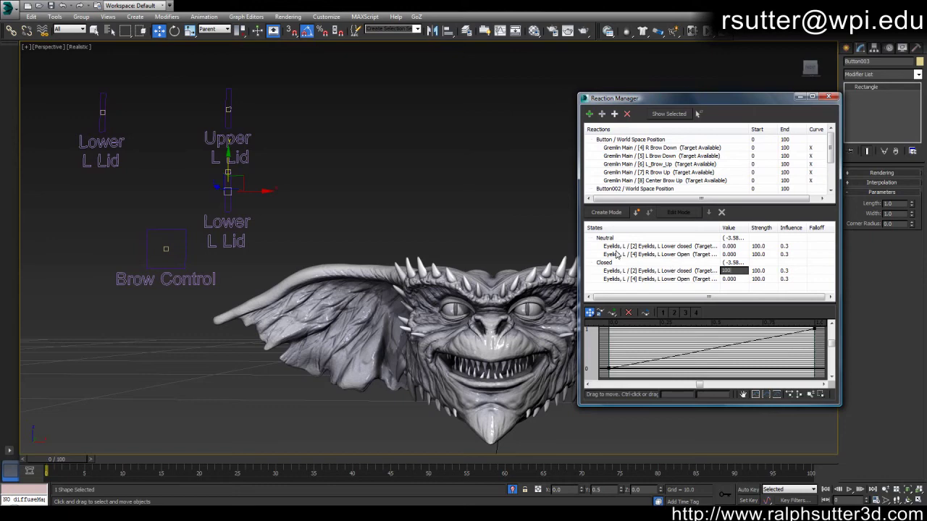
key("Return")
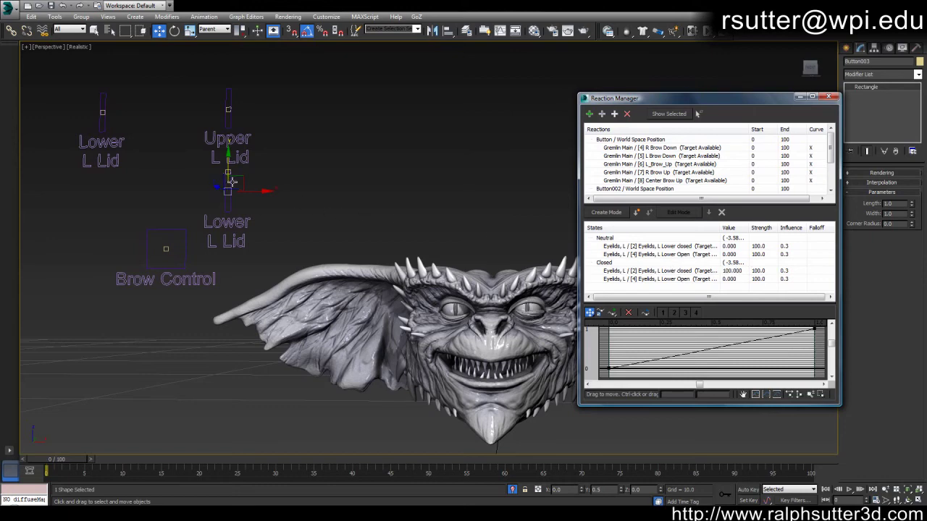
- Lower the Lower L Lid button to Y -0.5 at the slider's lower end and record a state named Open
left_click_drag(227, 156, 228, 178)
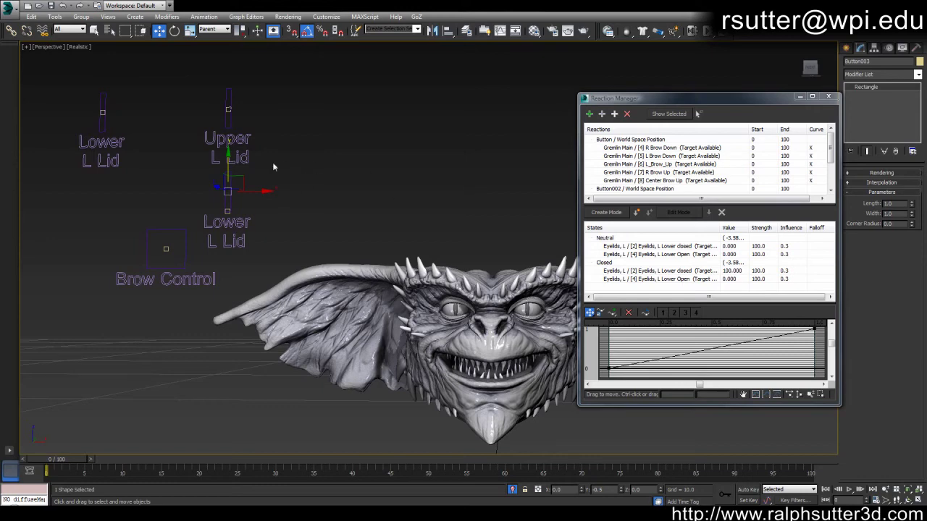
left_click(637, 213)
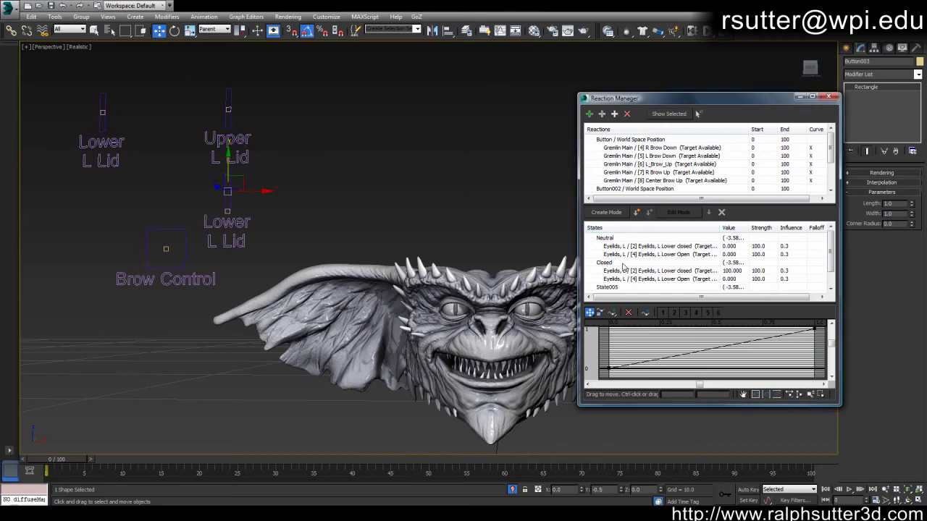
left_click(608, 287)
left_click(612, 287)
double_click(608, 287)
type("Open")
key("Return")
- Set the L Lower Open morph value to 100 in the Open state
left_click_drag(830, 257, 831, 275)
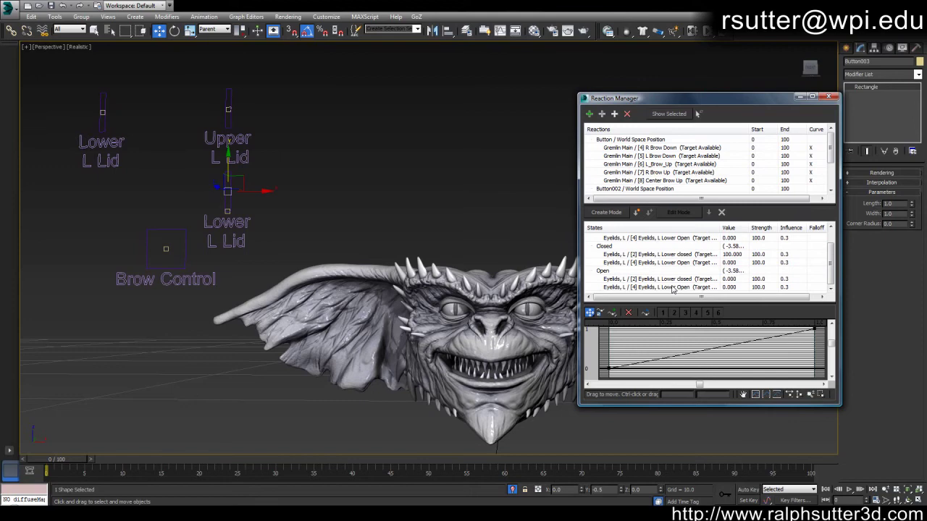
double_click(730, 288)
type("100")
key("Return")
- Try out the left lid controls, bringing the Upper L Lid button close to the middle of its slider
middle_click_drag(388, 170, 349, 145)
left_click_drag(193, 136, 193, 86)
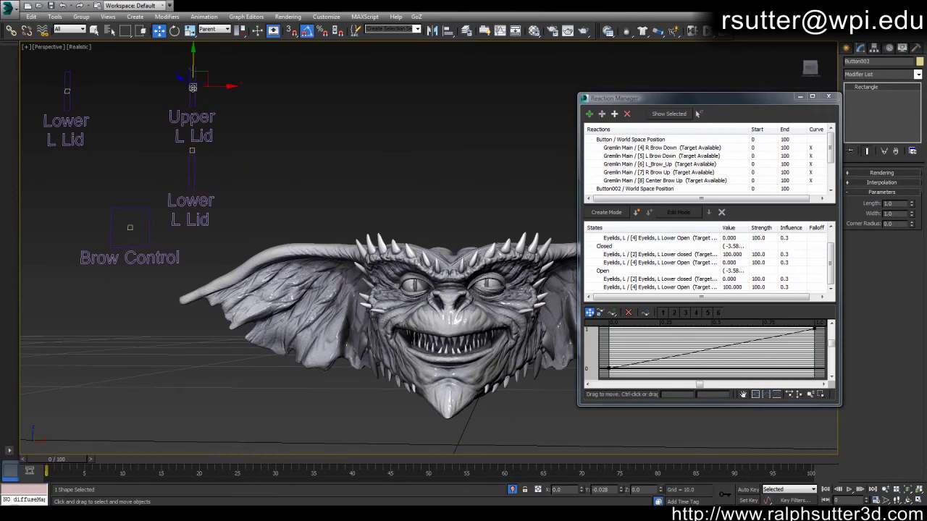
mouse_move(195, 61)
left_mouse_down()
mouse_move(194, 114)
mouse_move(193, 48)
mouse_move(196, 110)
mouse_move(199, 57)
left_mouse_up()
middle_click_drag(354, 105, 381, 110)
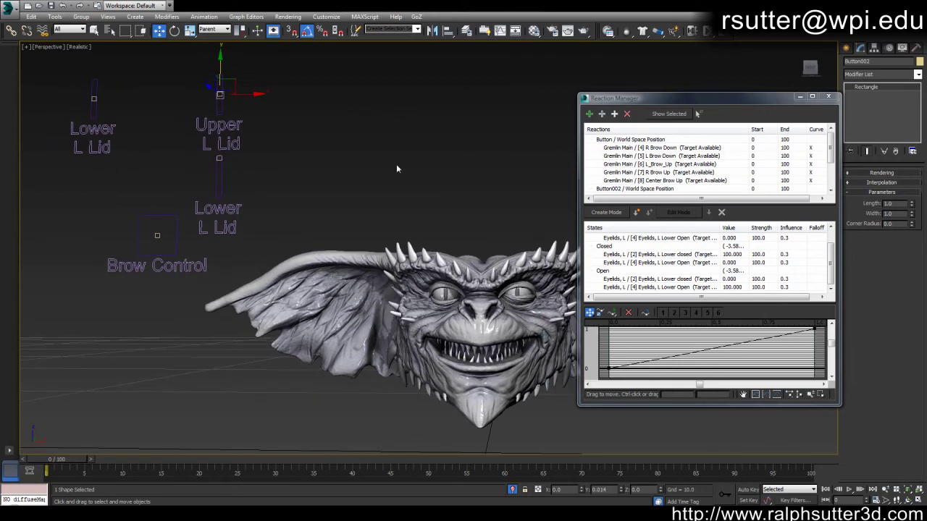
- Clear the selection and close the Reaction Manager
middle_click_drag(481, 208, 454, 192)
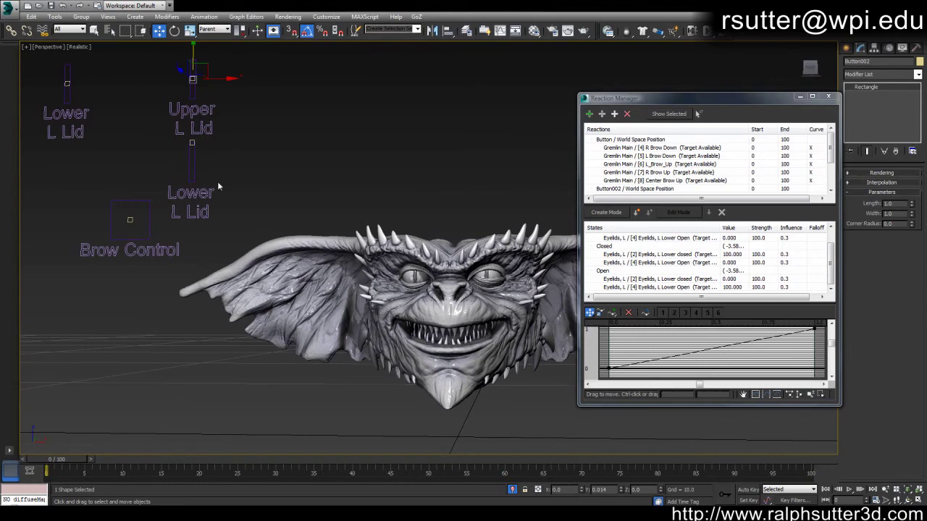
left_click_drag(116, 255, 135, 244)
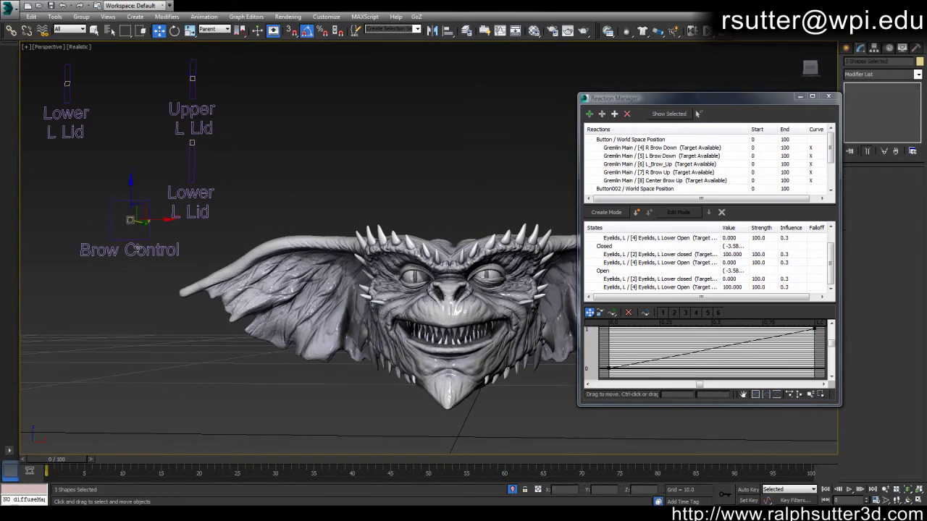
middle_click_drag(146, 230, 145, 249)
left_click(321, 186)
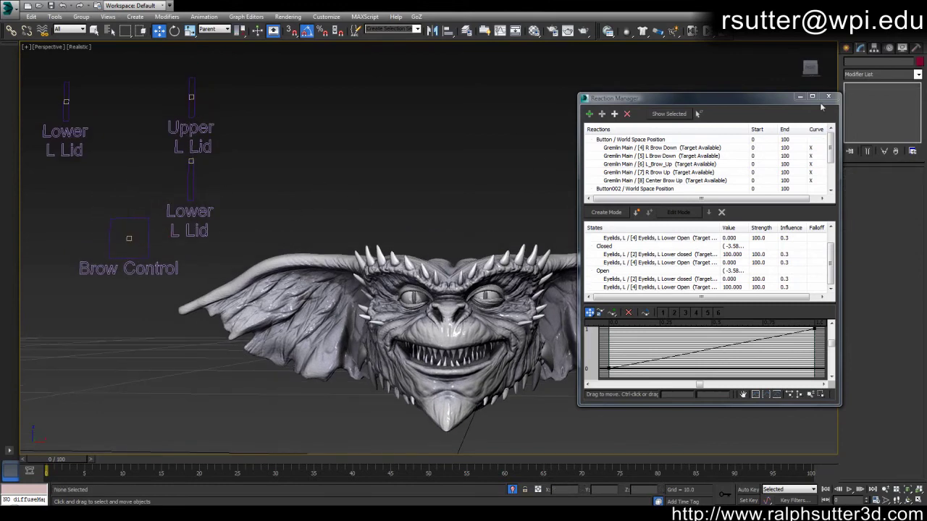
left_click(829, 96)
middle_click_drag(449, 160, 462, 139)
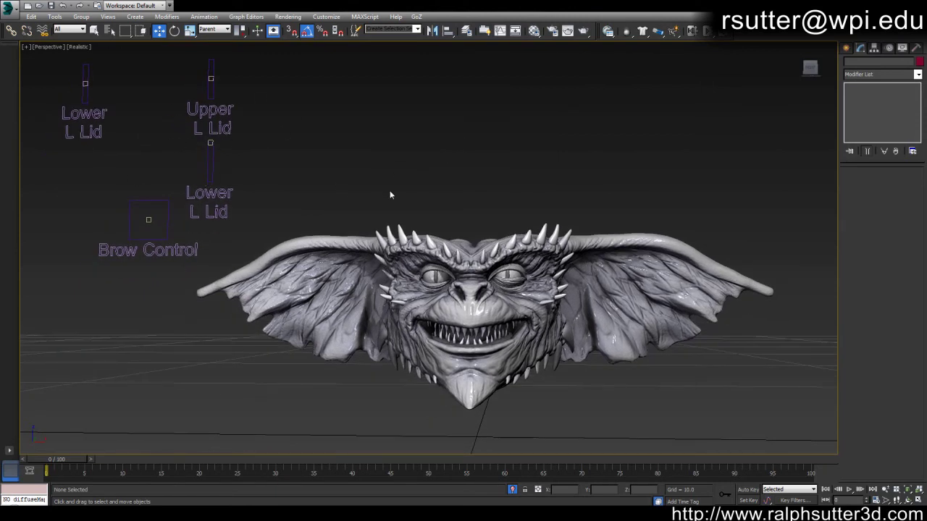
middle_click_drag(373, 183, 383, 181)
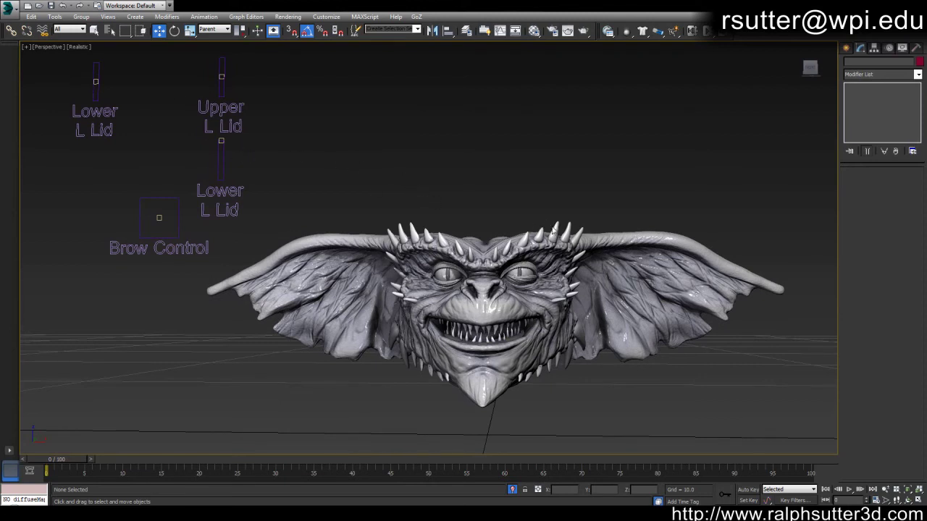
left_click(220, 76)
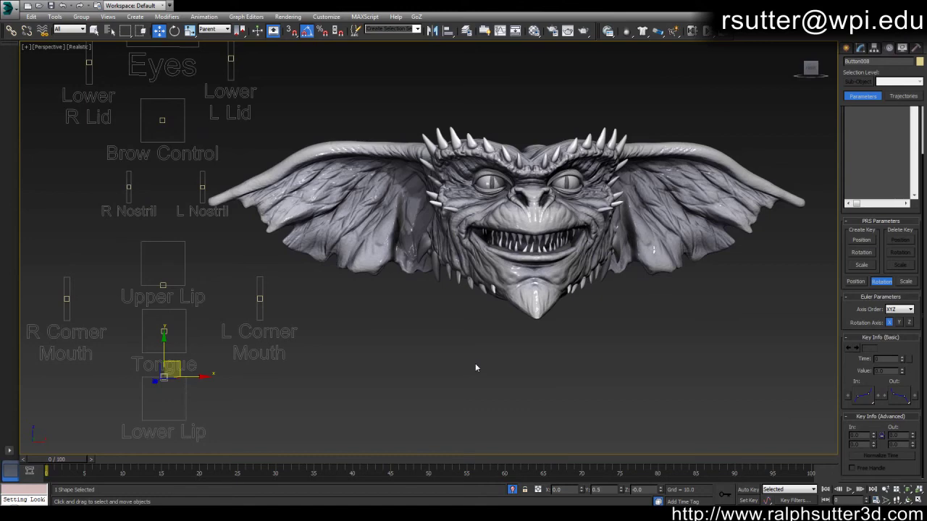
- Test the Lower Lip and Tongue controls on the finished rig by moving their buttons and returning them to rest
middle_click_drag(462, 369, 423, 346)
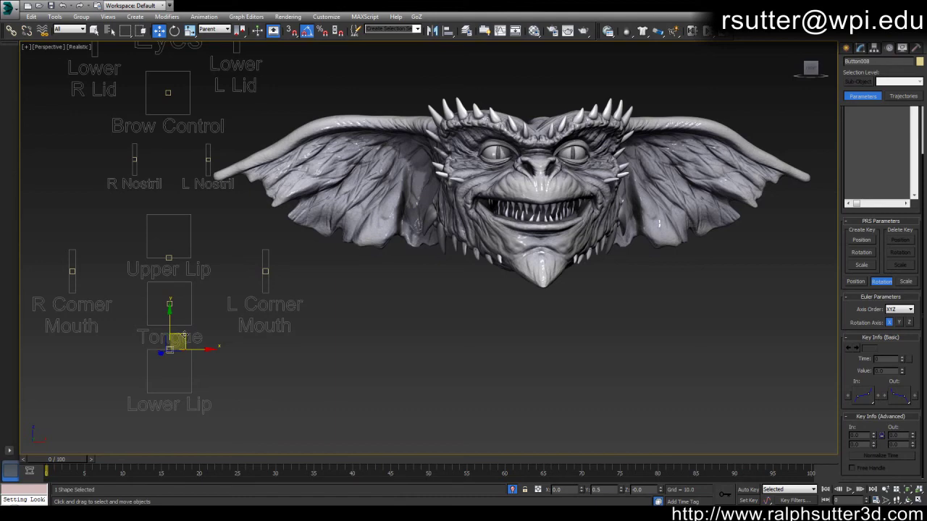
mouse_move(183, 337)
left_mouse_down()
mouse_move(165, 337)
mouse_move(161, 380)
mouse_move(191, 357)
mouse_move(155, 328)
mouse_move(144, 375)
mouse_move(190, 366)
mouse_move(181, 334)
left_mouse_up()
key("ctrl+z")
left_click(169, 303)
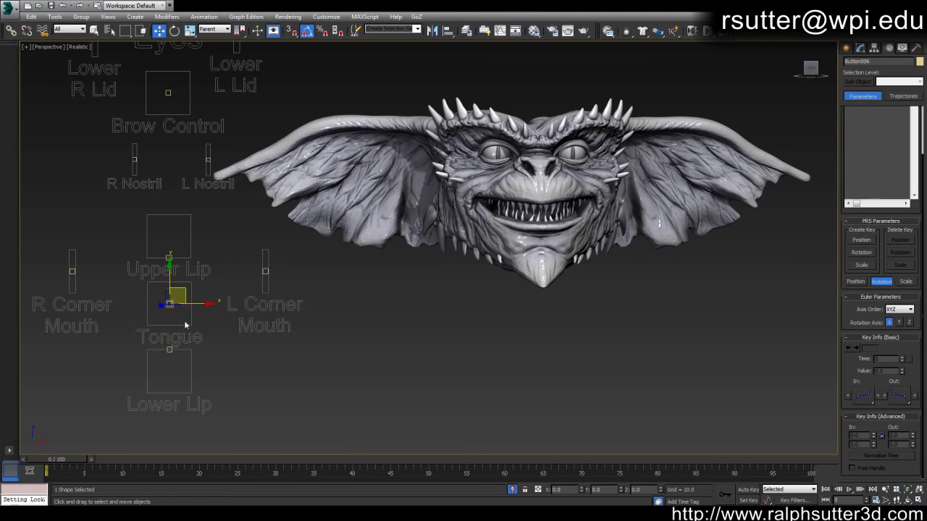
left_click_drag(183, 291, 170, 275)
middle_click_drag(254, 343, 276, 374)
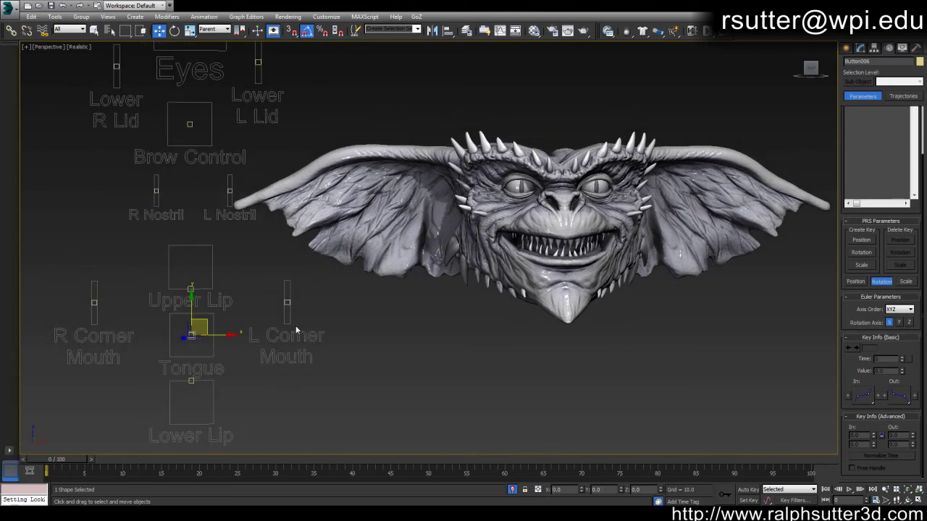
- Test the L Corner Mouth and R Corner Mouth controls by sliding their buttons and restoring their starting positions
left_click(287, 301)
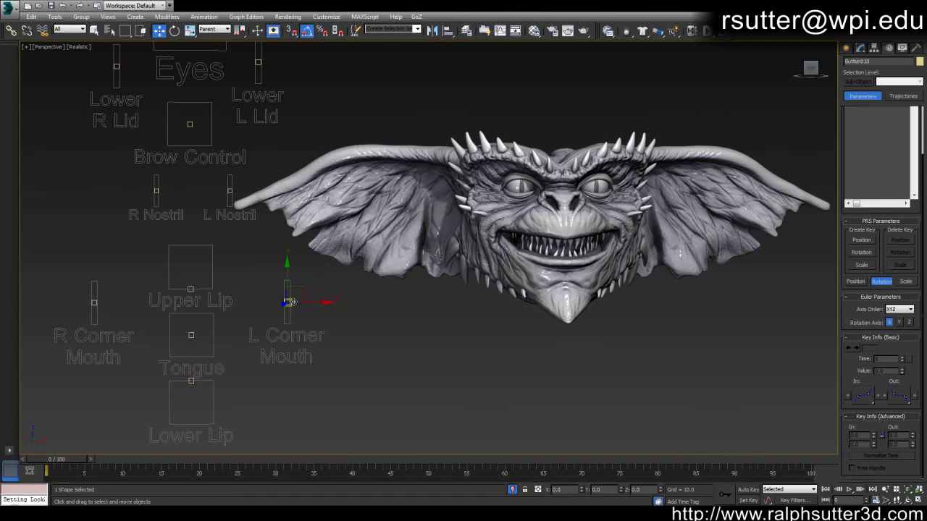
mouse_move(289, 301)
left_mouse_down()
mouse_move(286, 248)
mouse_move(287, 302)
left_mouse_up()
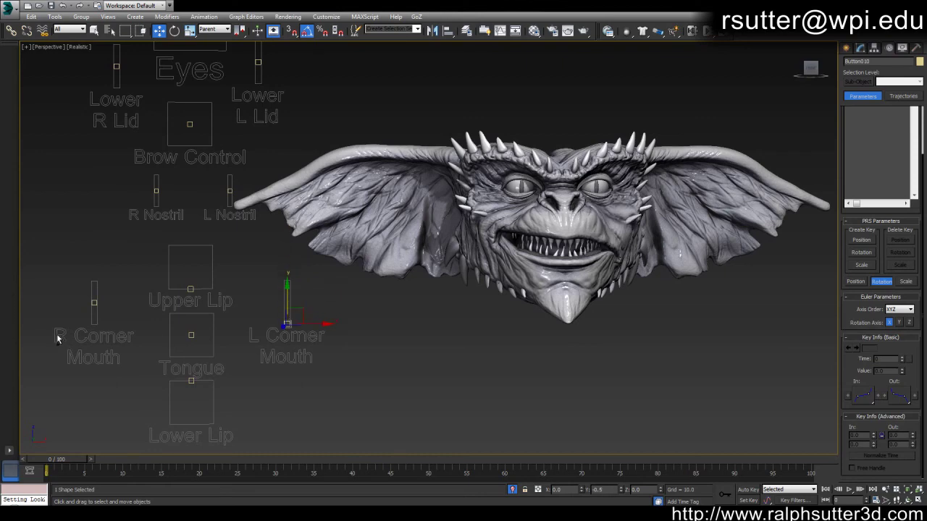
left_click(94, 301)
left_click_drag(94, 300, 94, 280)
left_click_drag(95, 242, 103, 289)
key("ctrl+z")
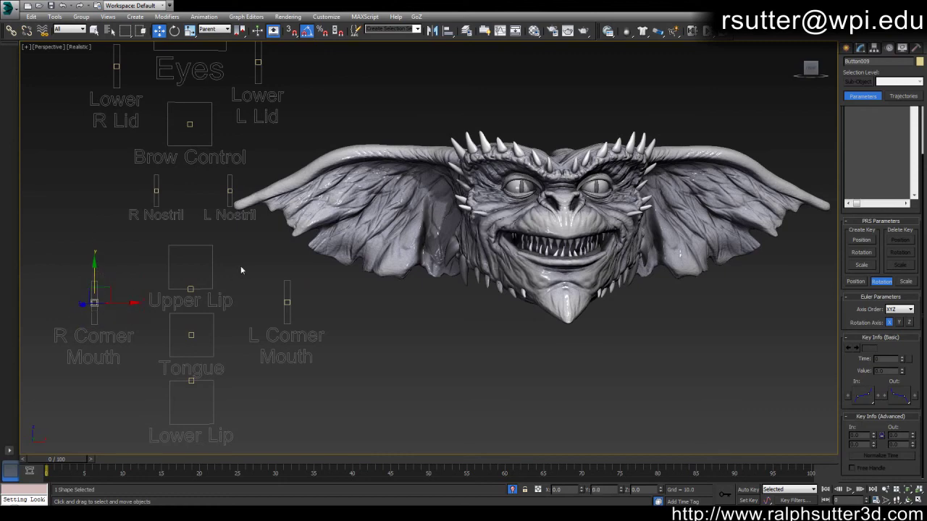
- Test the Upper Lip and L Nostril controls by moving their buttons and watching the mouth and nose deform
left_click(191, 289)
left_click_drag(202, 277, 227, 246)
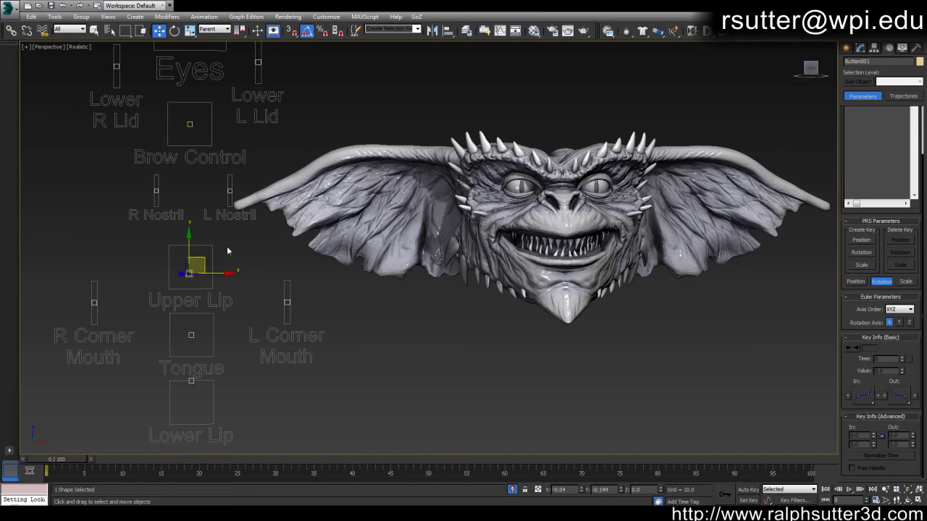
middle_click_drag(270, 243, 254, 282)
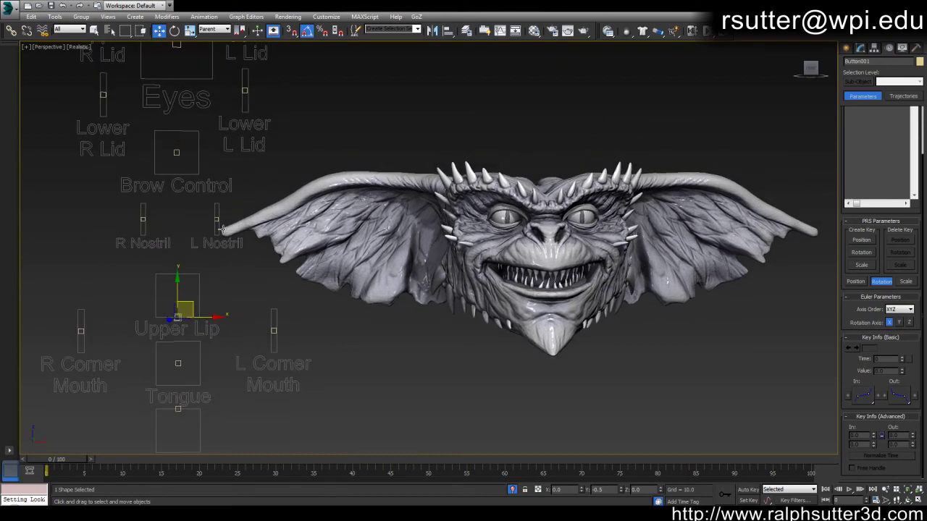
left_click(216, 217)
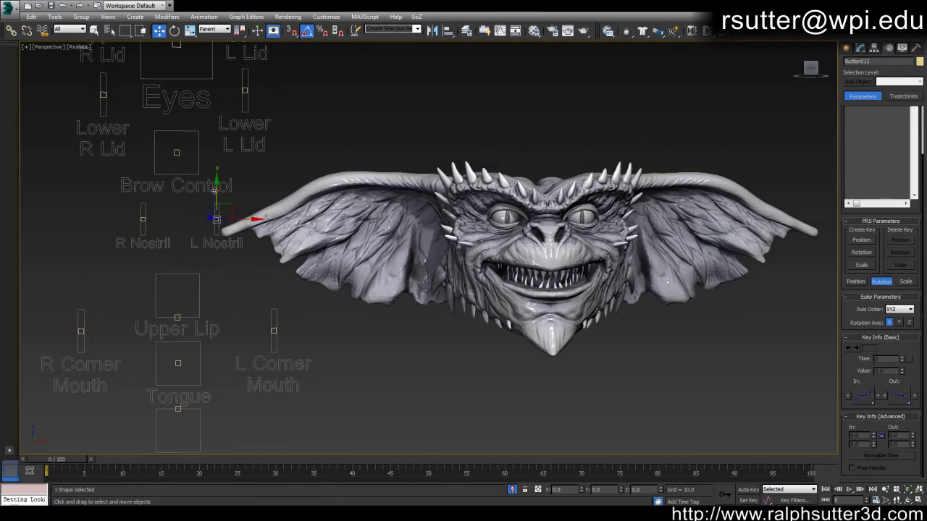
mouse_move(213, 194)
left_mouse_down()
mouse_move(216, 173)
mouse_move(218, 199)
mouse_move(220, 190)
left_mouse_up()
middle_click_drag(220, 189, 192, 224)
- Test the Brow Control by moving its button and undoing the move, and select both lower lid buttons together
left_click(151, 186)
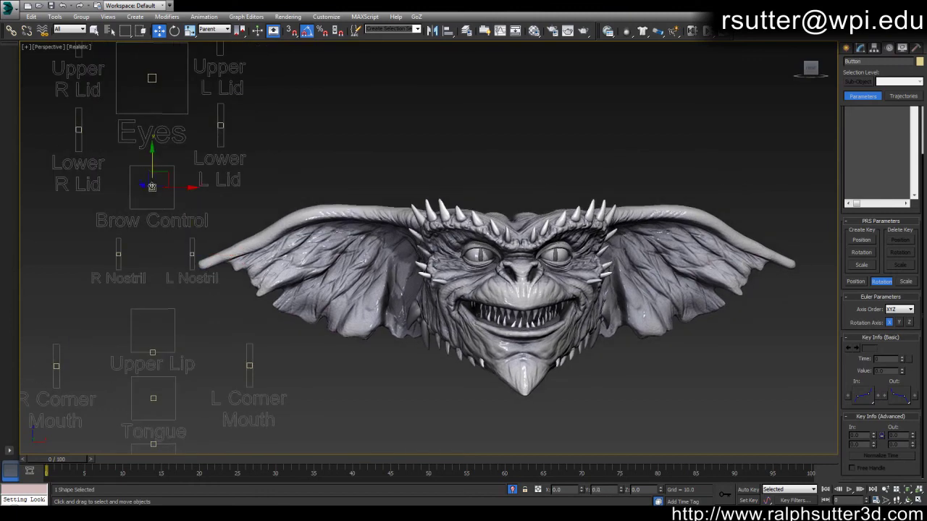
mouse_move(159, 173)
left_mouse_down()
mouse_move(141, 192)
mouse_move(183, 153)
mouse_move(151, 186)
mouse_move(174, 164)
left_mouse_up()
key("ctrl+z")
left_click(220, 126)
left_click(79, 129, "ctrl")
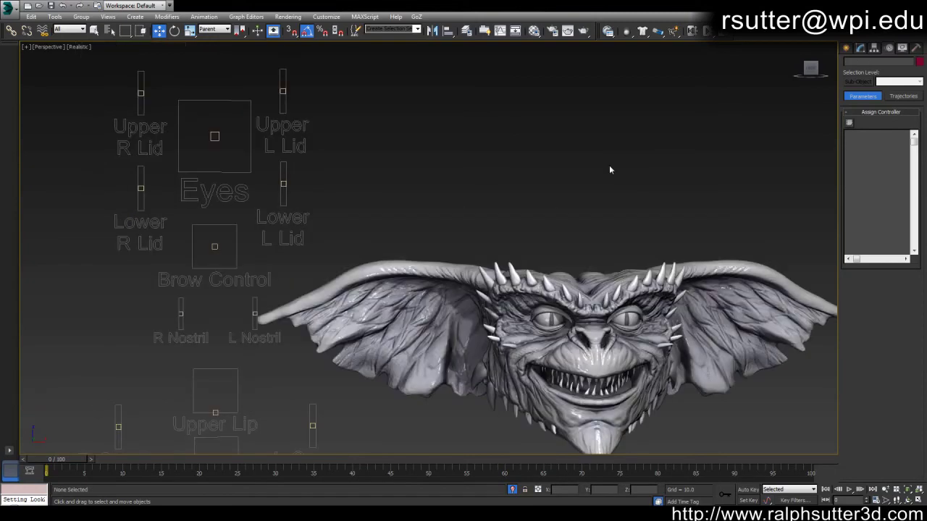
- Test the Eyes control by moving its button around the square, and reset the button's X and Y position to 0
left_click(213, 137)
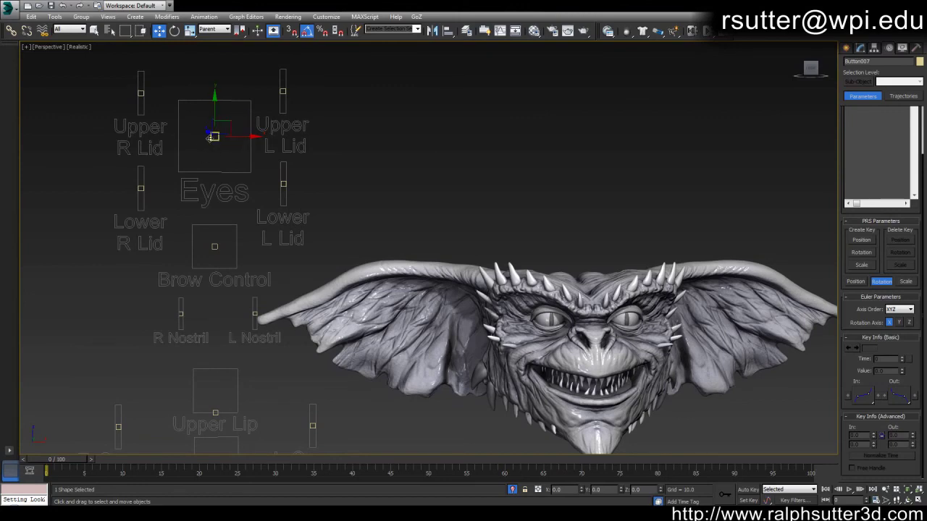
mouse_move(228, 123)
left_mouse_down()
mouse_move(191, 102)
mouse_move(246, 129)
mouse_move(246, 87)
mouse_move(196, 108)
mouse_move(194, 153)
mouse_move(234, 150)
mouse_move(246, 93)
mouse_move(177, 94)
mouse_move(94, 158)
mouse_move(183, 158)
mouse_move(253, 143)
mouse_move(264, 74)
mouse_move(235, 92)
mouse_move(212, 138)
mouse_move(185, 149)
mouse_move(220, 144)
mouse_move(210, 145)
mouse_move(234, 124)
left_mouse_up()
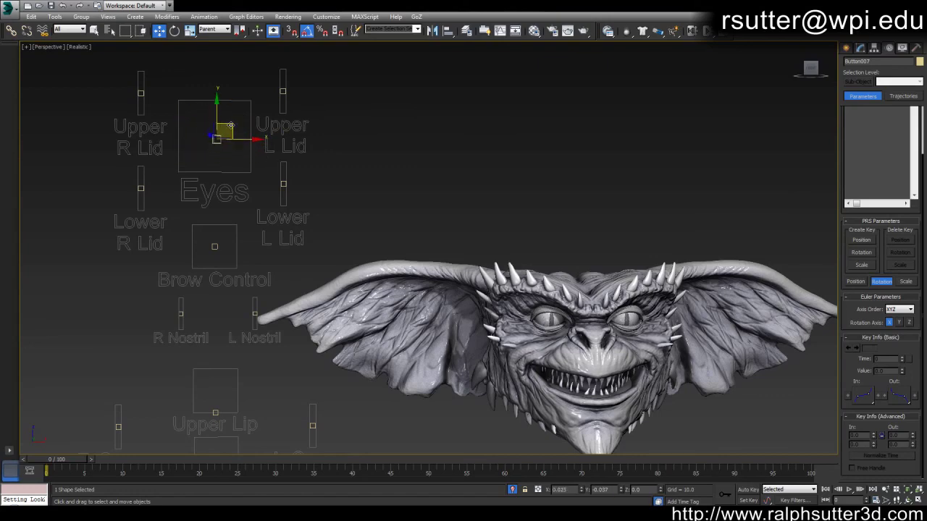
right_click(581, 490)
right_click(621, 491)
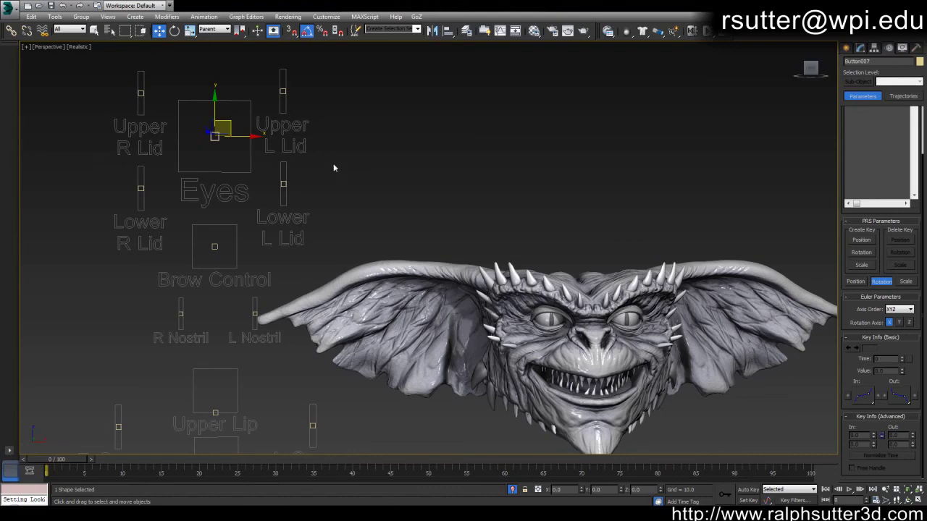
middle_click_drag(328, 129, 324, 122)
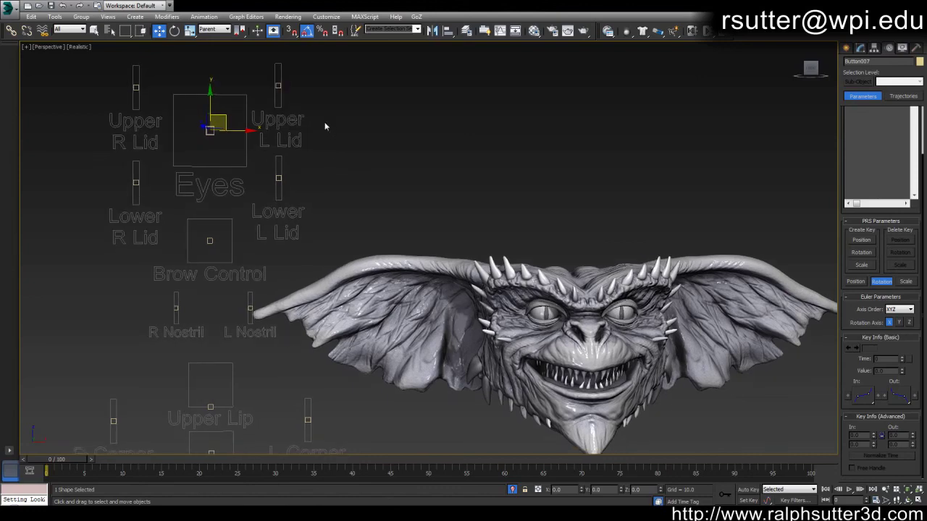
- Test the Upper L Lid and Lower L Lid controls by sliding each button along its track and undoing each move
left_click(278, 86)
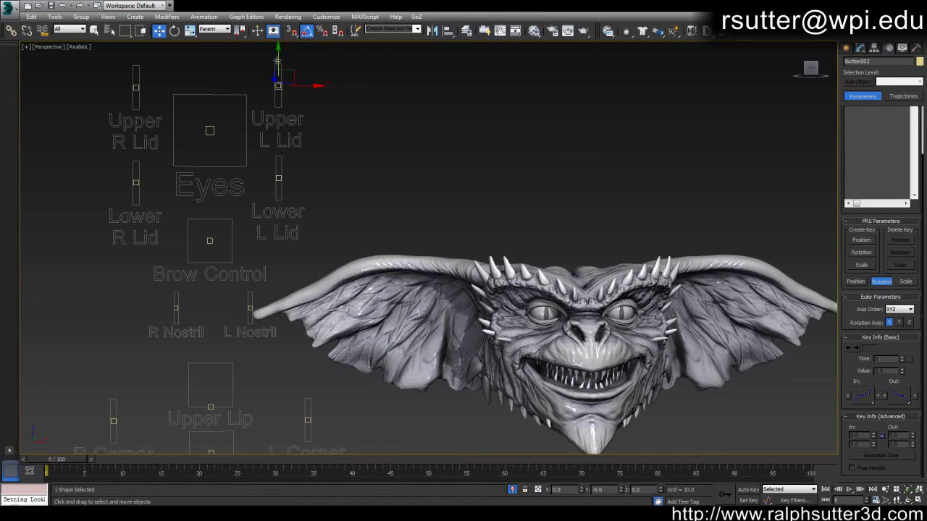
left_click_drag(279, 62, 283, 100)
key("ctrl+z")
left_click(279, 176)
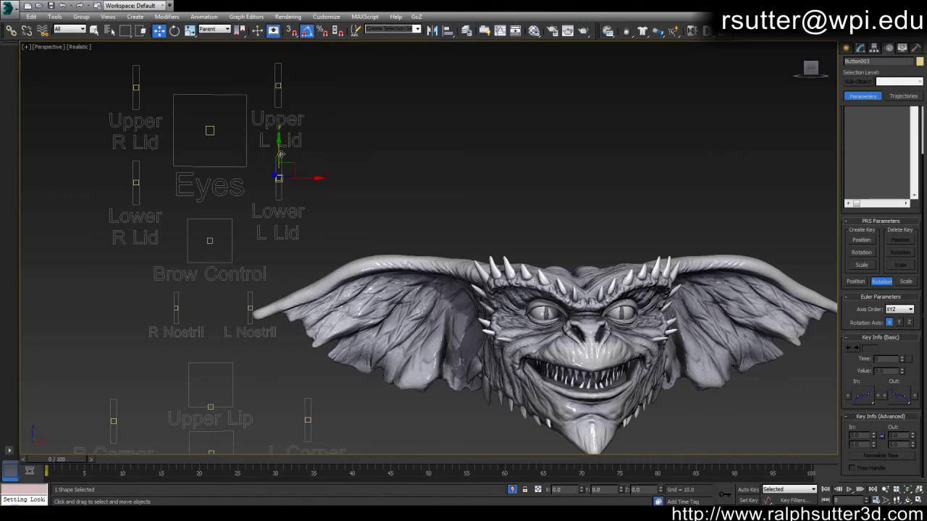
left_click_drag(280, 153, 284, 132)
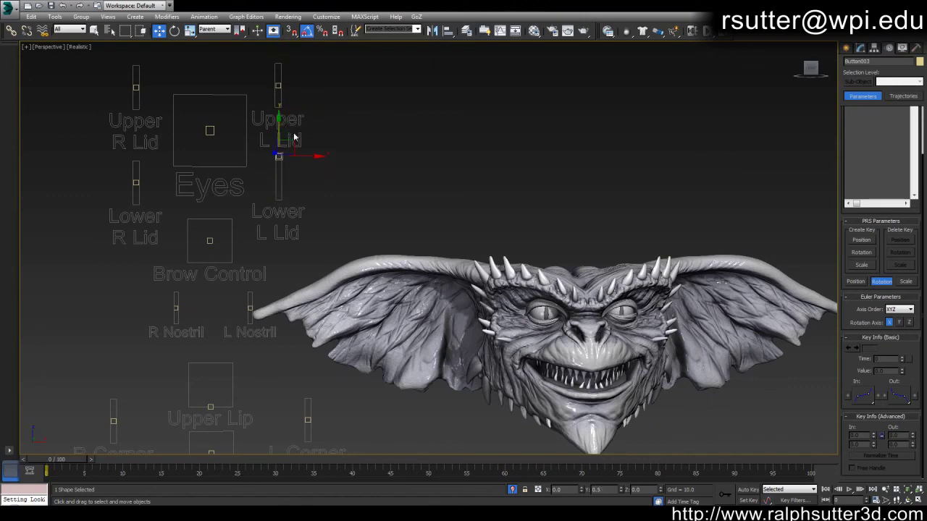
key("ctrl+z")
left_click_drag(277, 141, 277, 182)
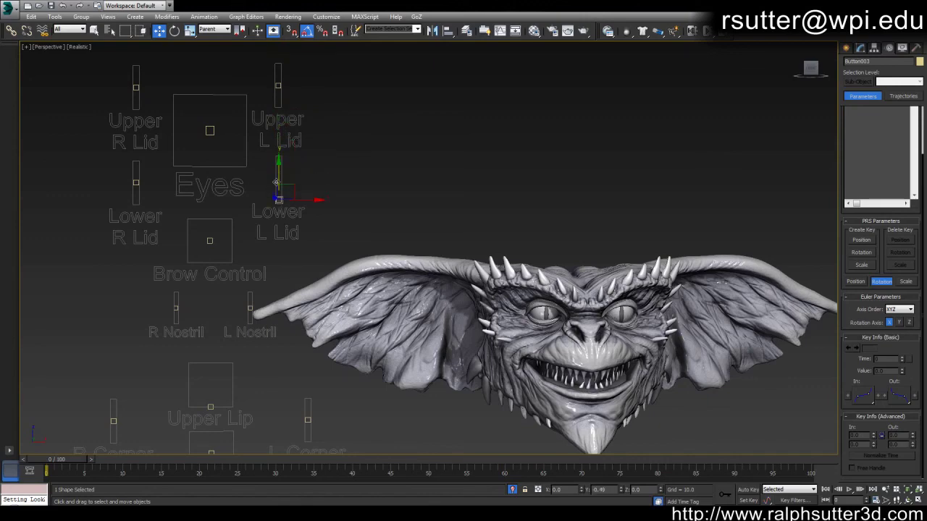
key("ctrl+z")
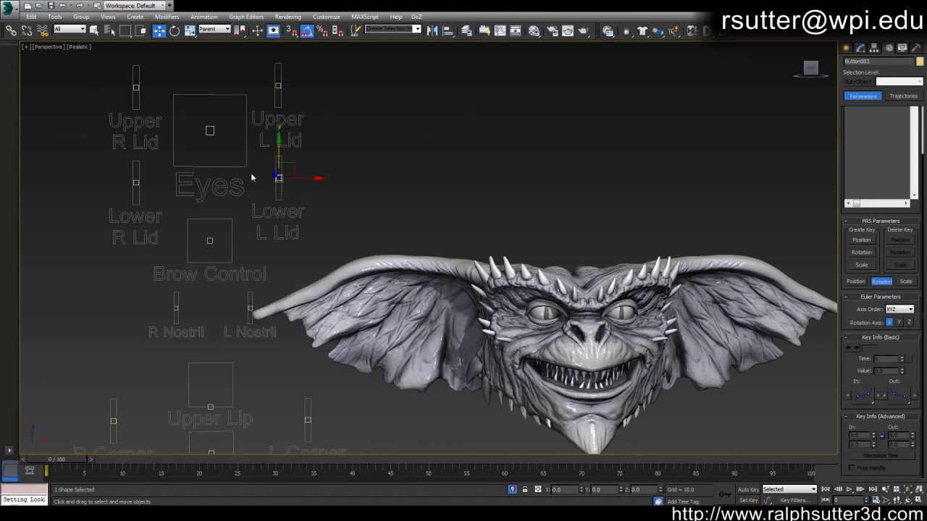
- Select all four lid buttons and the Eyes button, move them together to test the combined lid and eye motion, and undo the moves
left_click(135, 182)
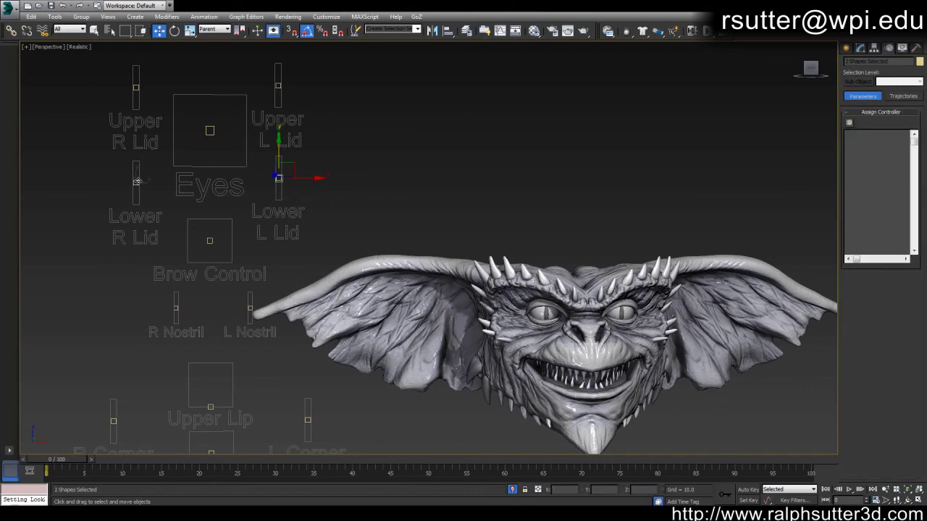
left_click(135, 86, "ctrl")
left_click(277, 84, "ctrl")
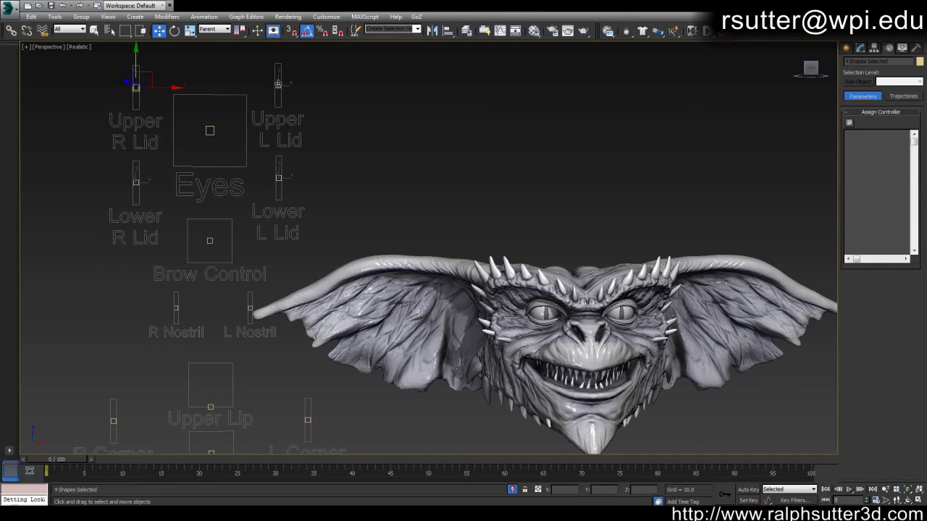
left_click(210, 129, "ctrl")
left_click_drag(299, 77, 262, 100)
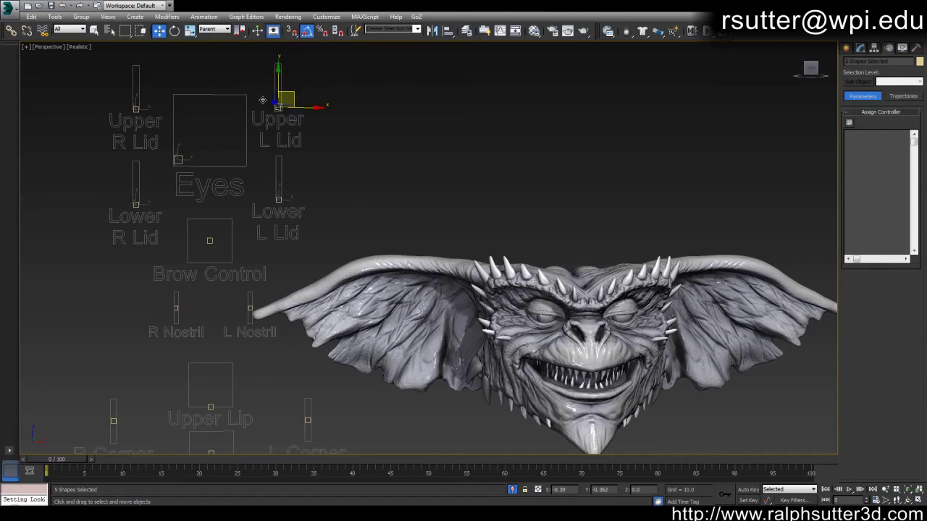
left_click_drag(262, 99, 295, 85)
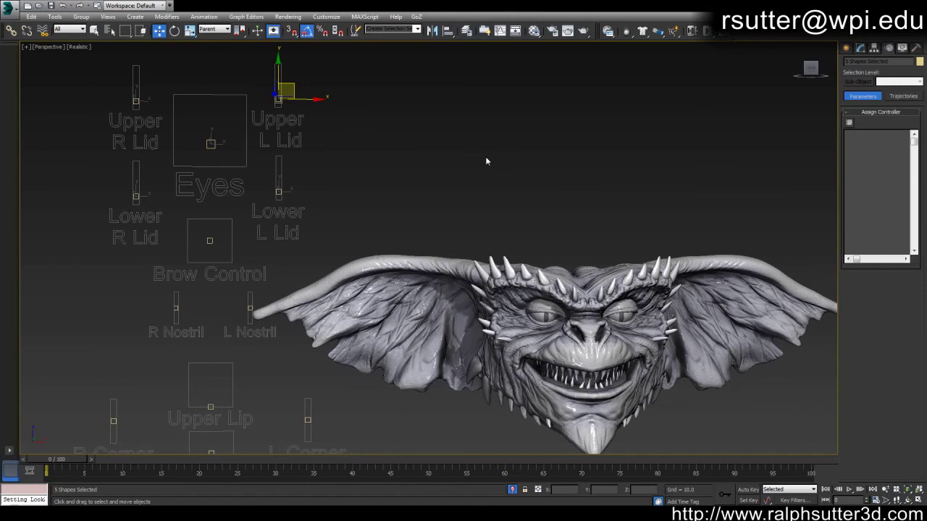
key("ctrl+z")
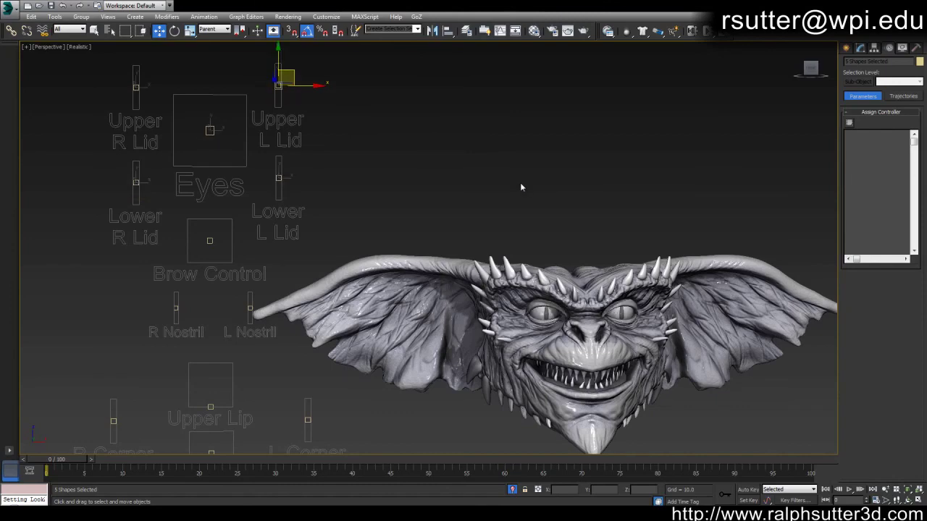
- Deselect all the lid and eye control buttons
middle_click_drag(525, 189, 509, 171)
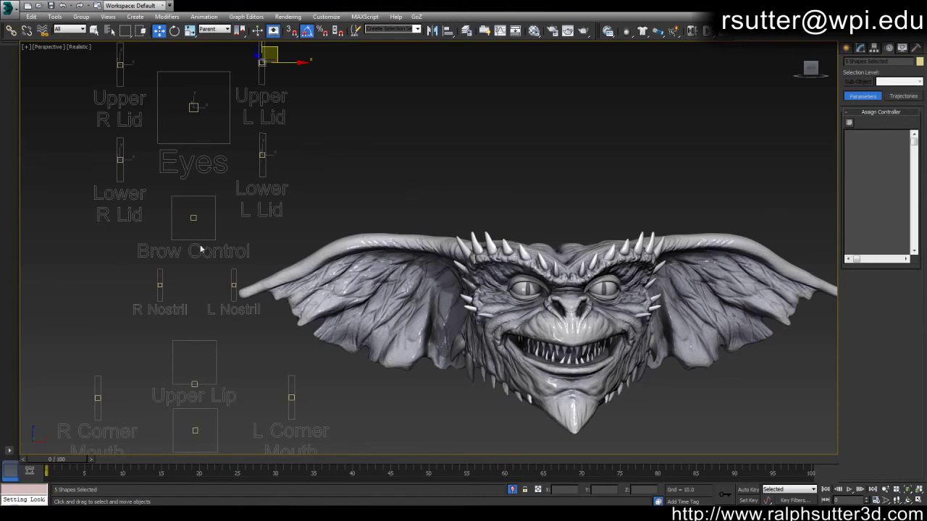
left_click(263, 155)
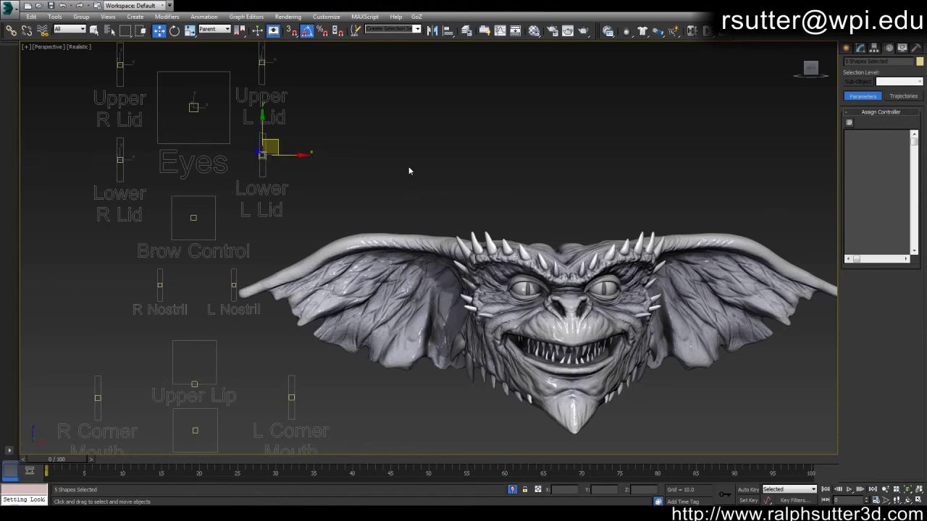
left_click(382, 191)
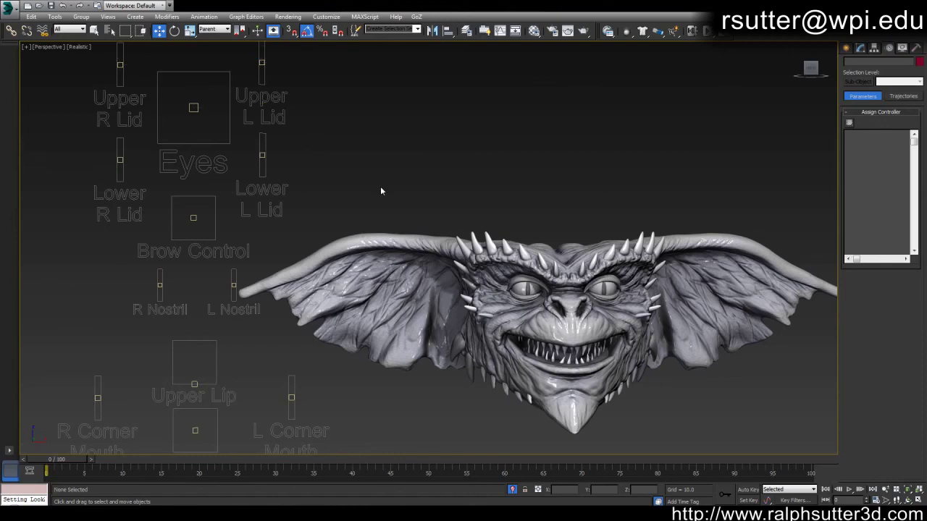